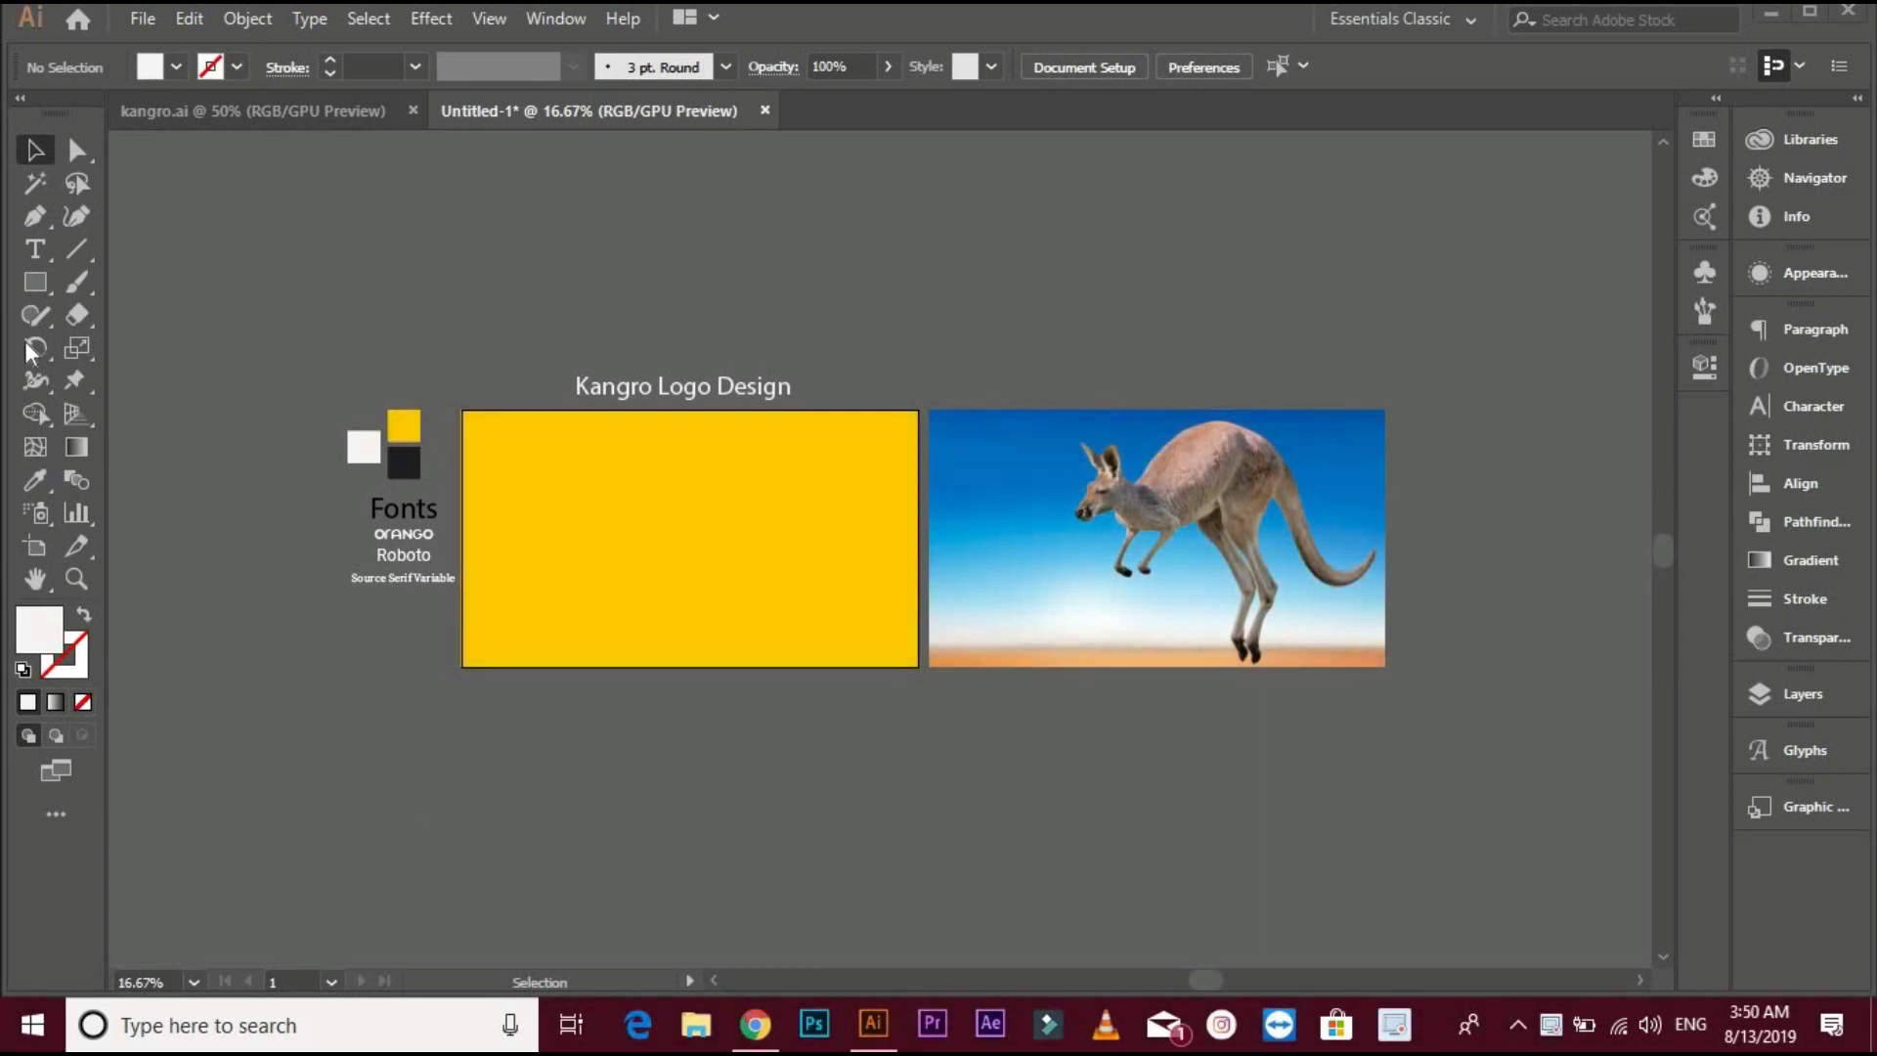
Start an unfilled Pen path at the kangaroo's chin and curve it along the face
click(37, 220)
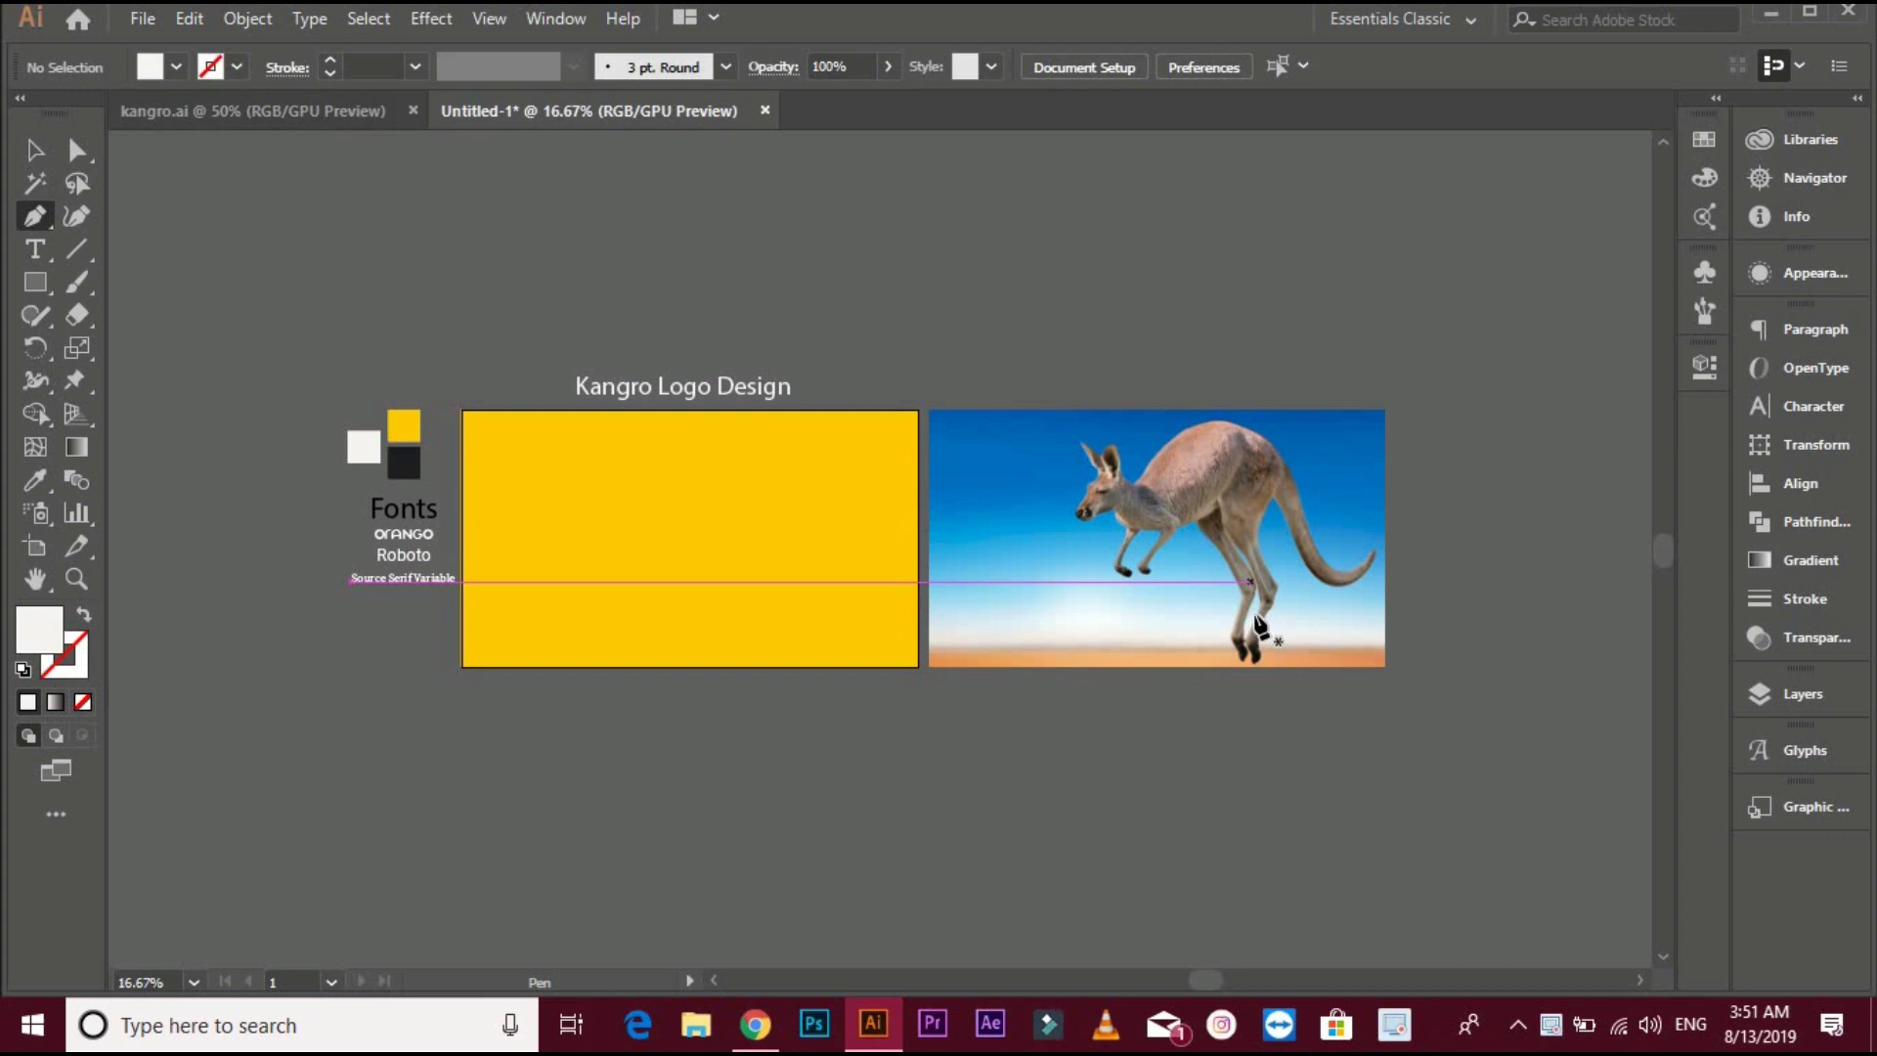
scroll(1259, 652, up, 4)
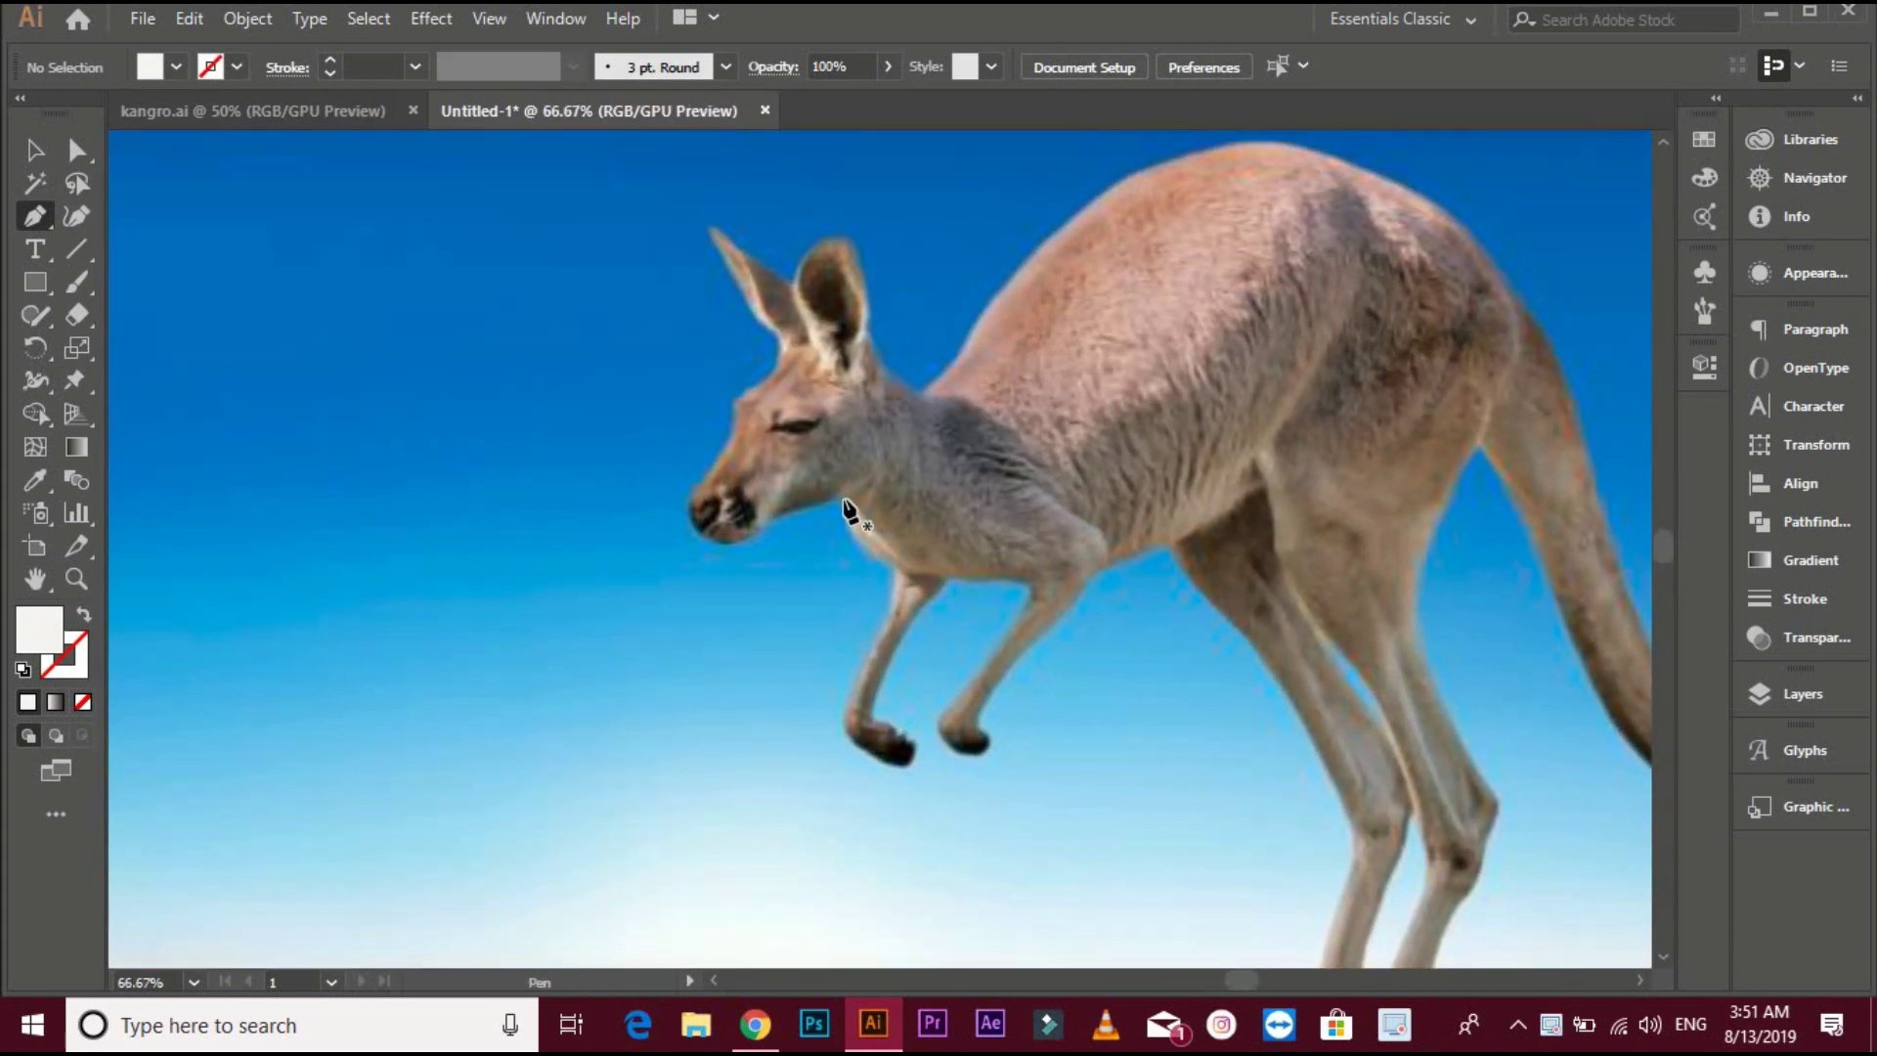
click(832, 502)
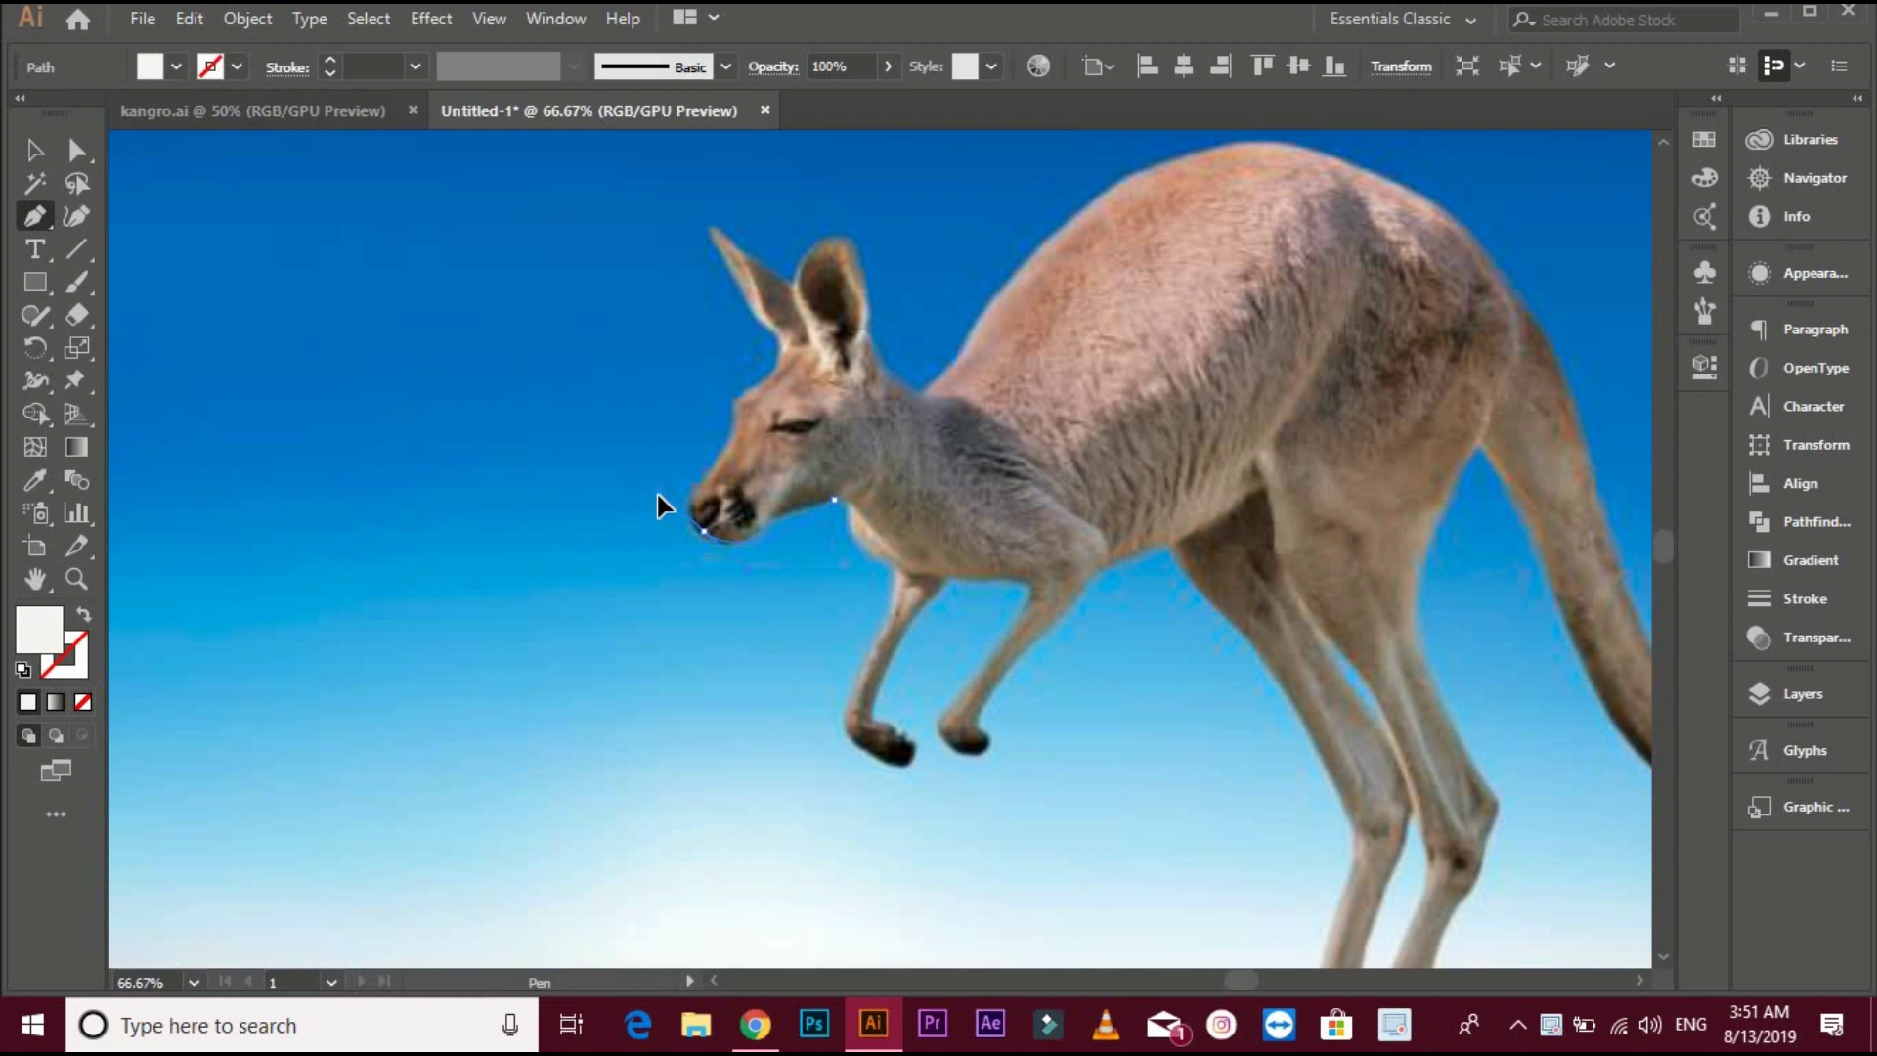
drag(696, 530, 698, 538)
drag(741, 460, 727, 464)
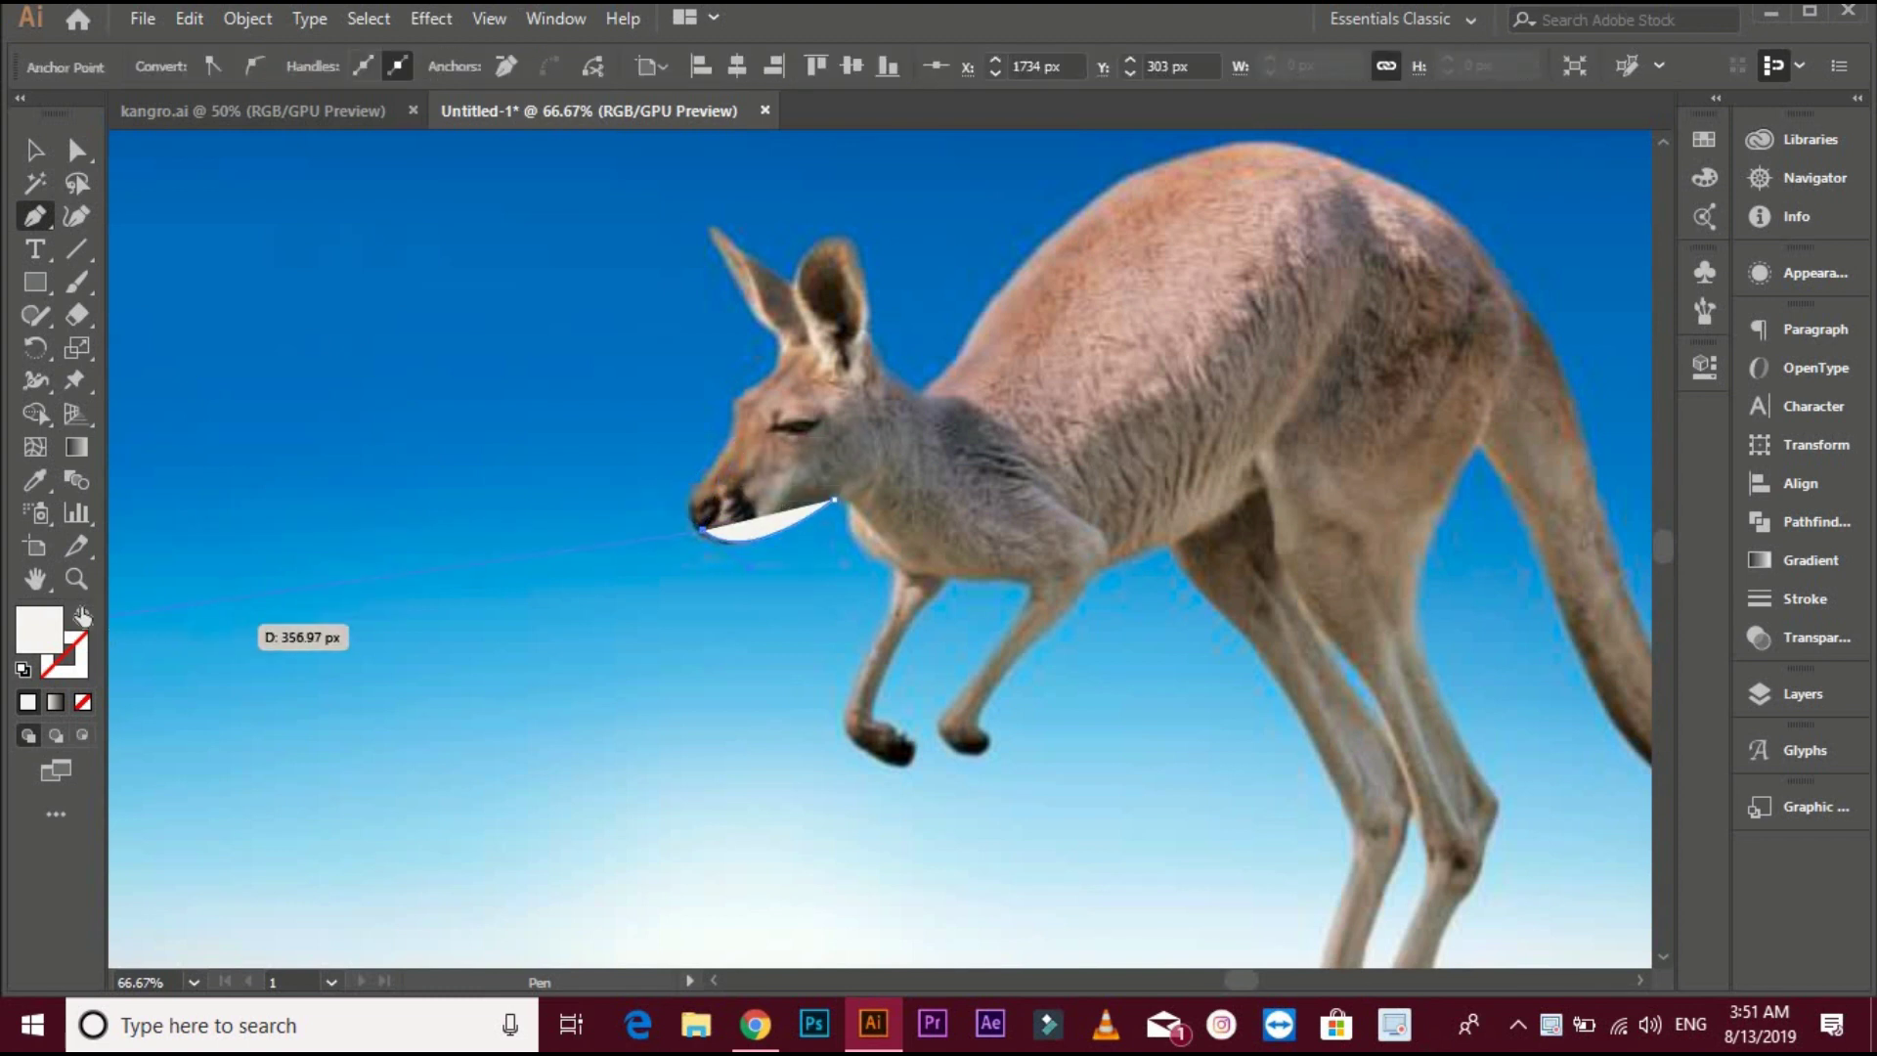
key(shift+x)
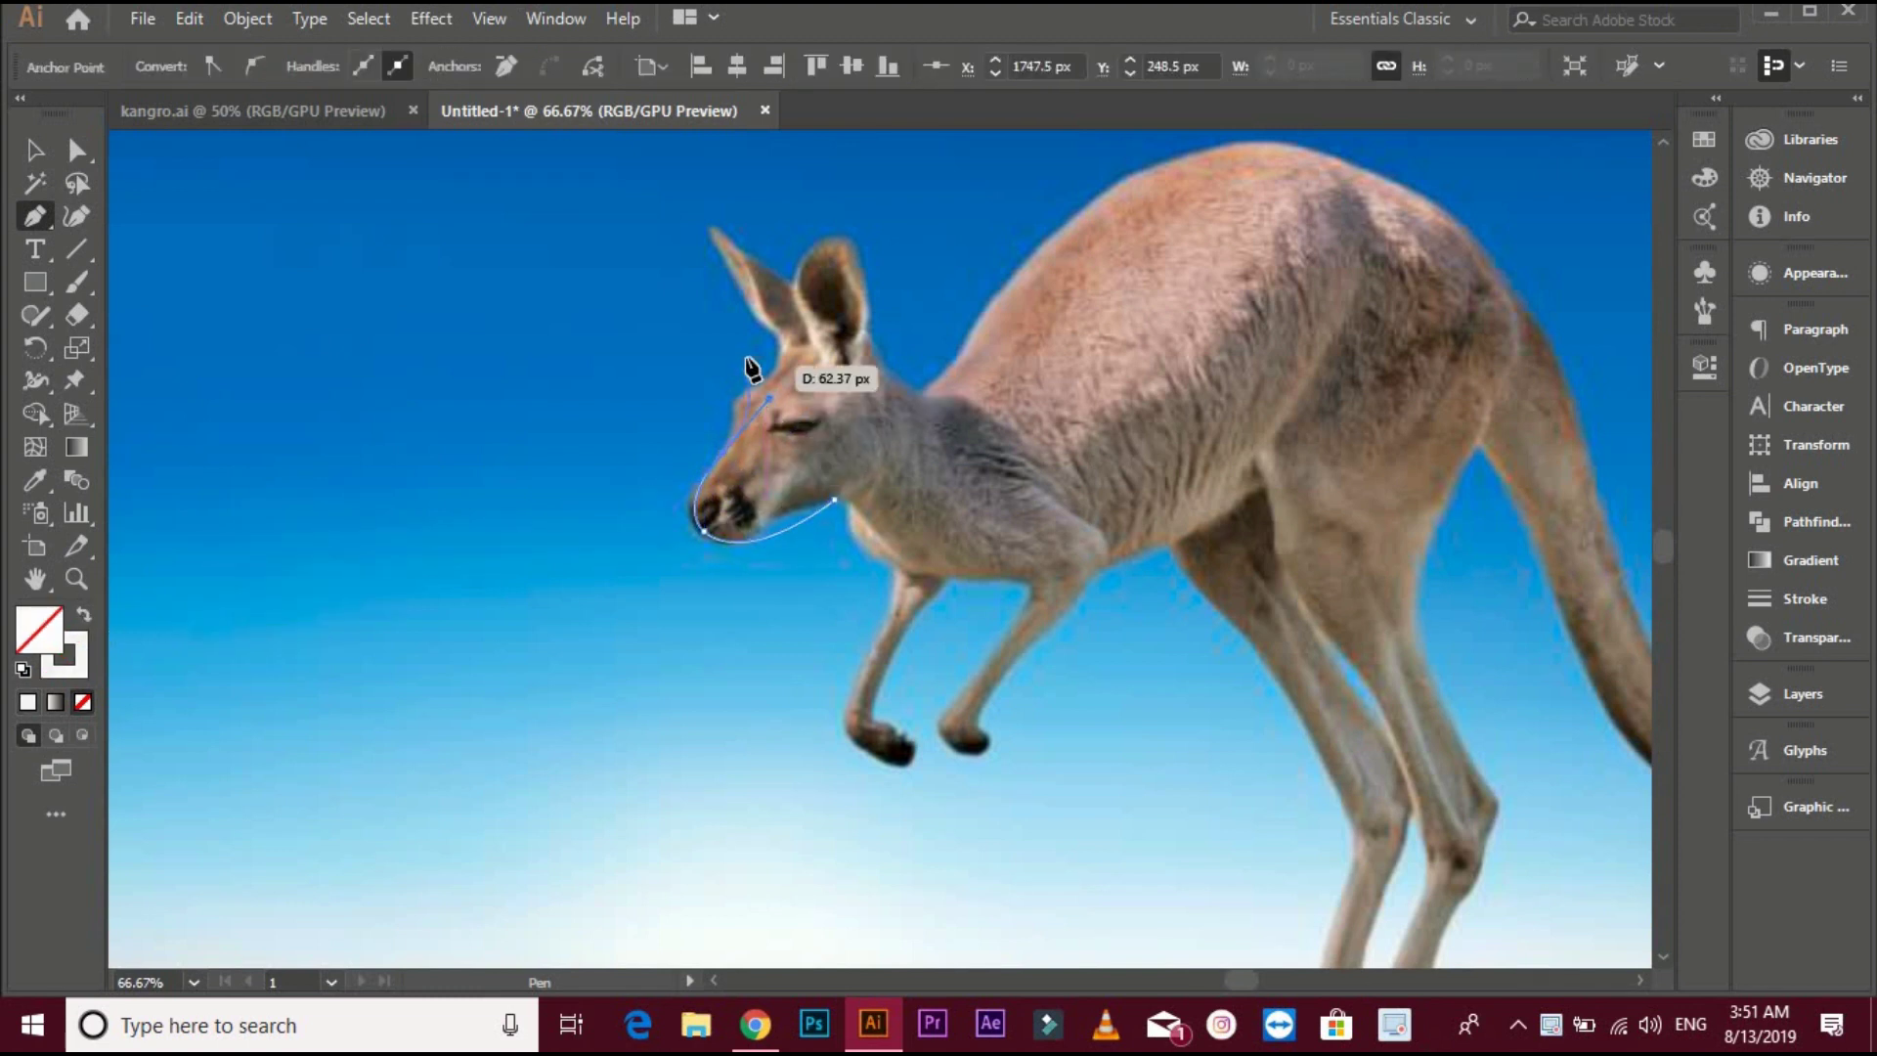
scroll(734, 461, up, 2)
mouse_move(773, 412)
mouse_down()
mouse_move(764, 393)
mouse_move(825, 385)
mouse_up()
scroll(721, 466, down, 1)
Trace up the forehead, over both ear tips, and down the neck to the upper back
drag(714, 196, 835, 275)
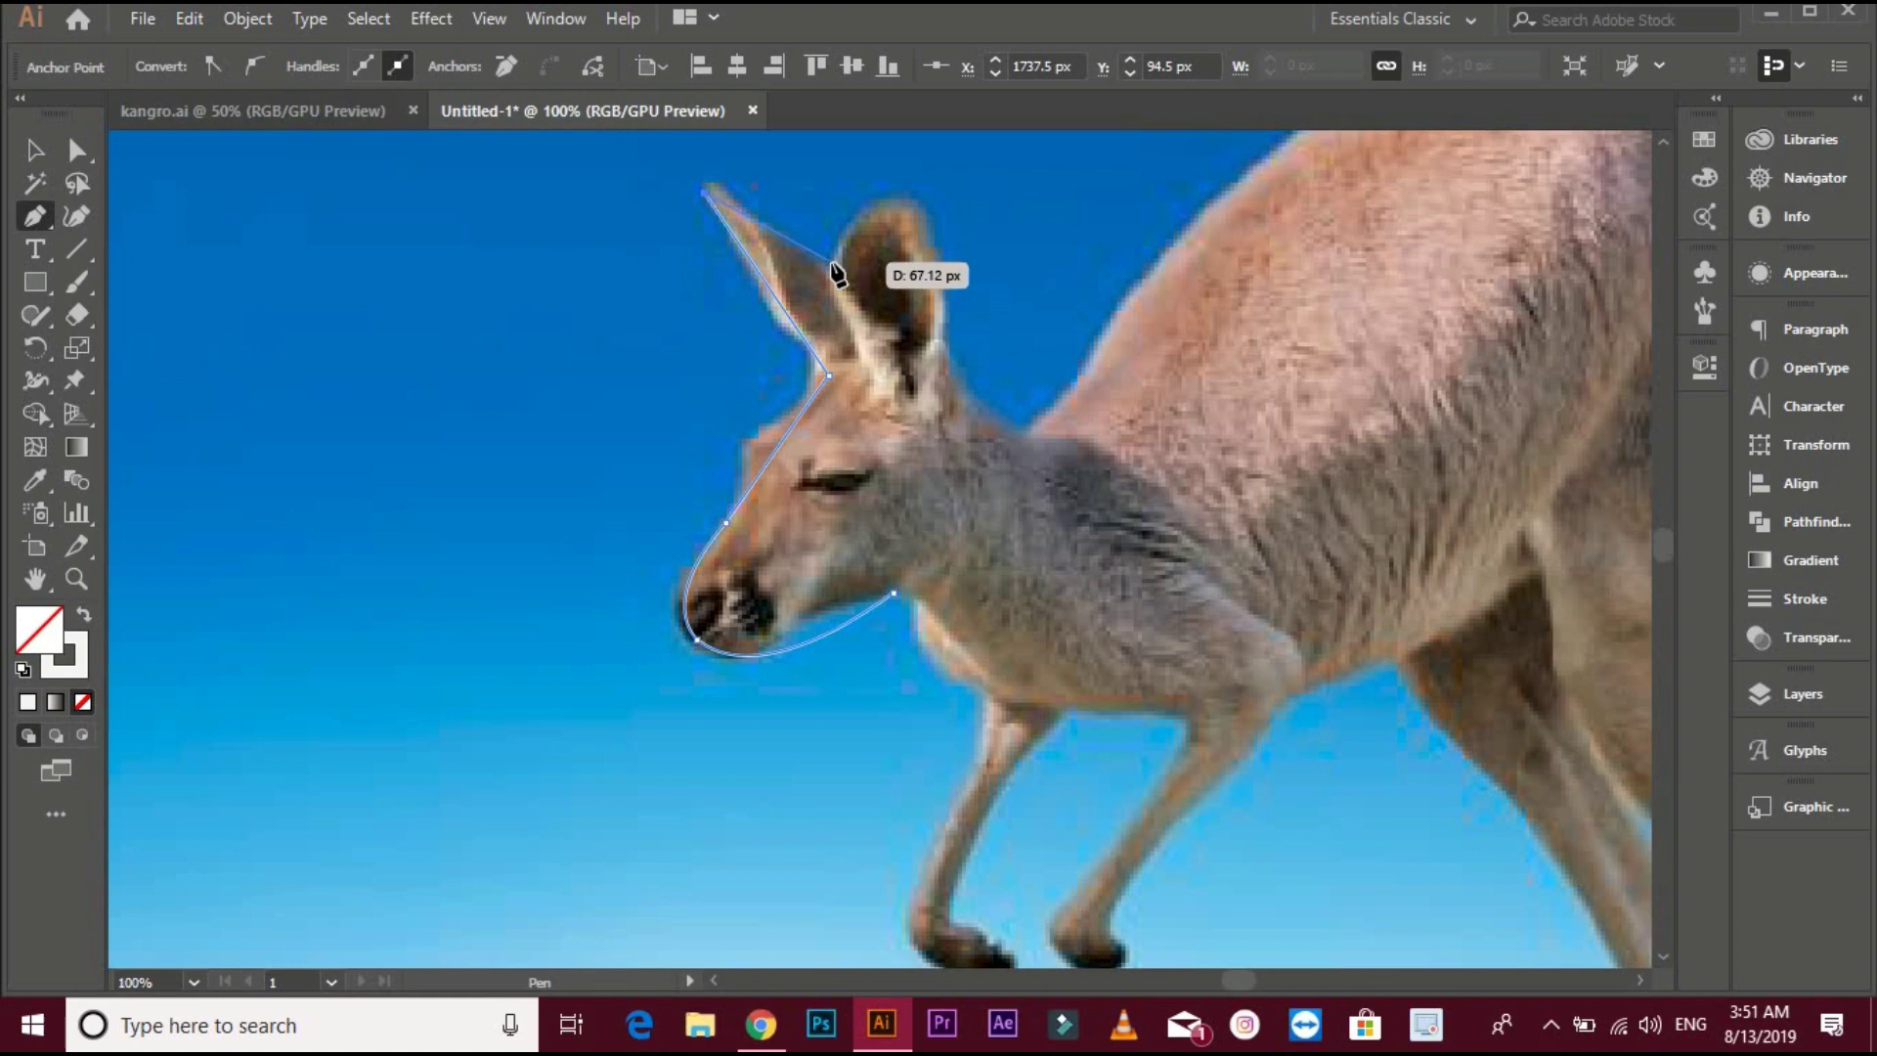
click(832, 267)
drag(912, 191, 946, 370)
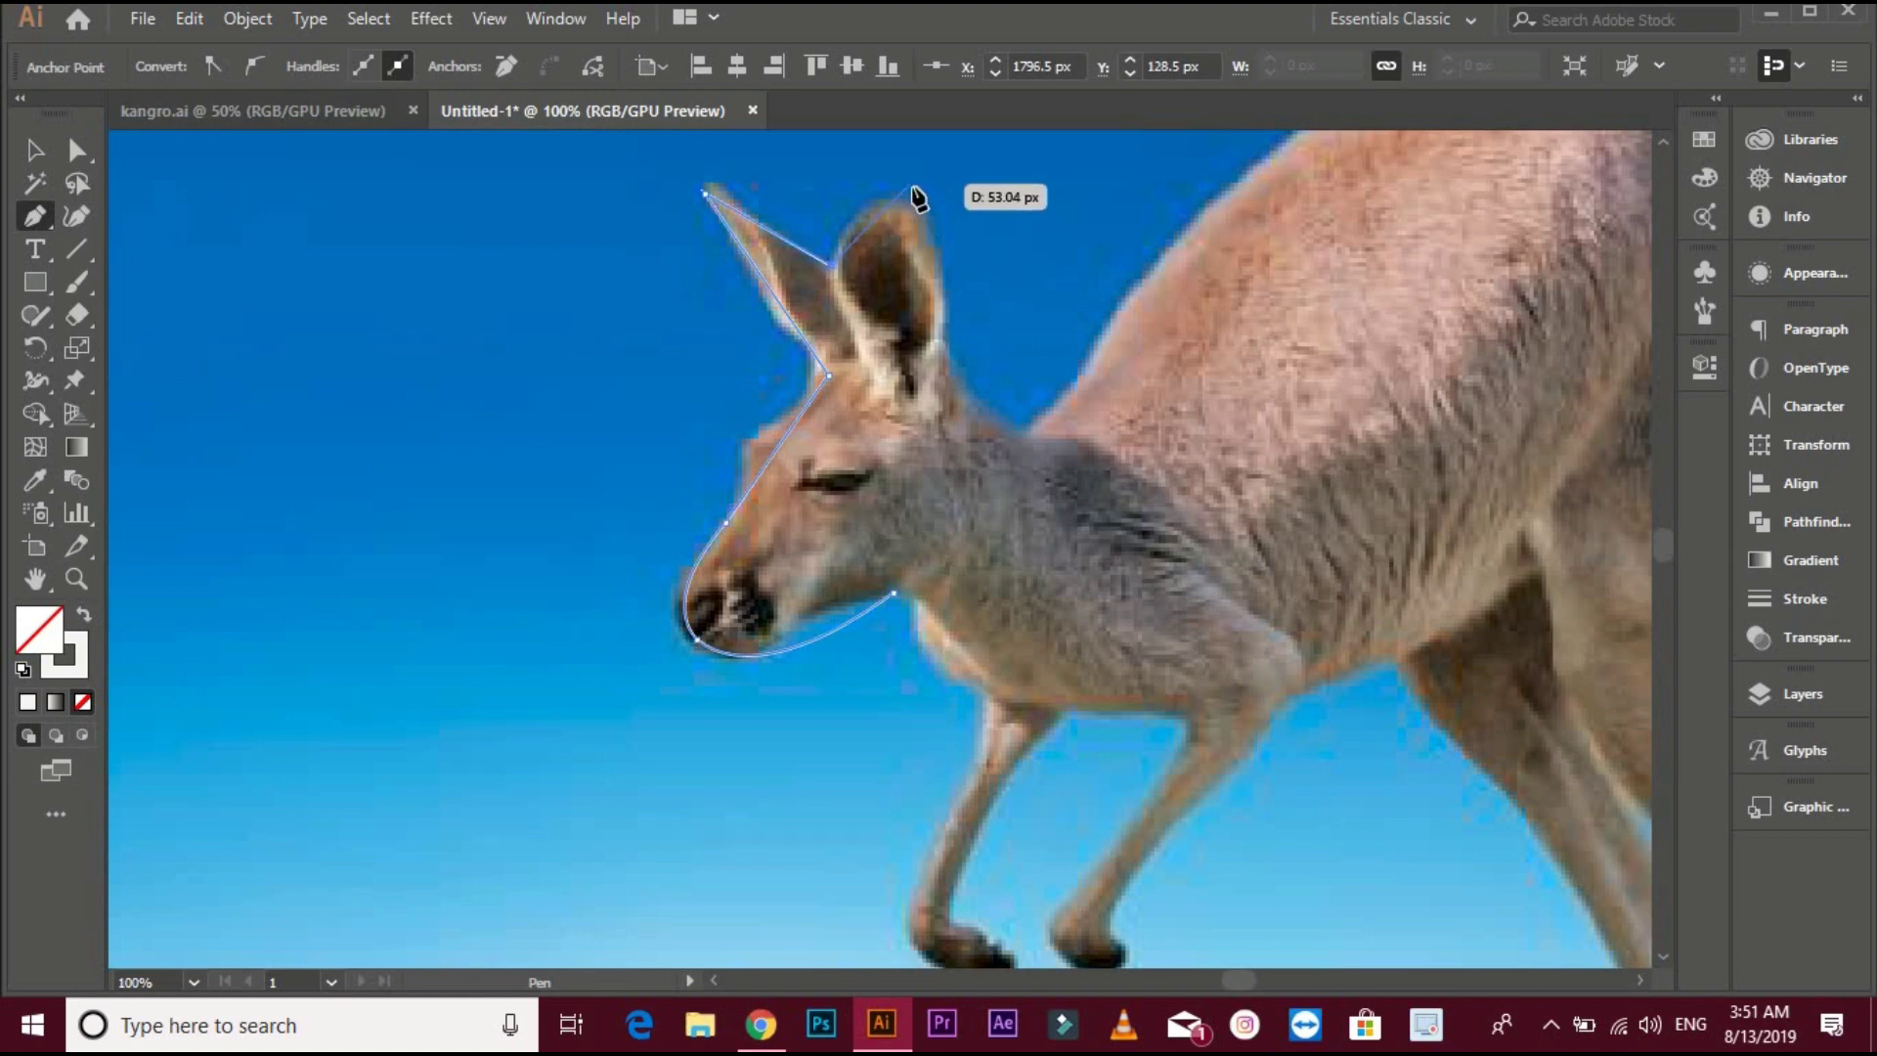
click(943, 357)
drag(1024, 436, 1027, 440)
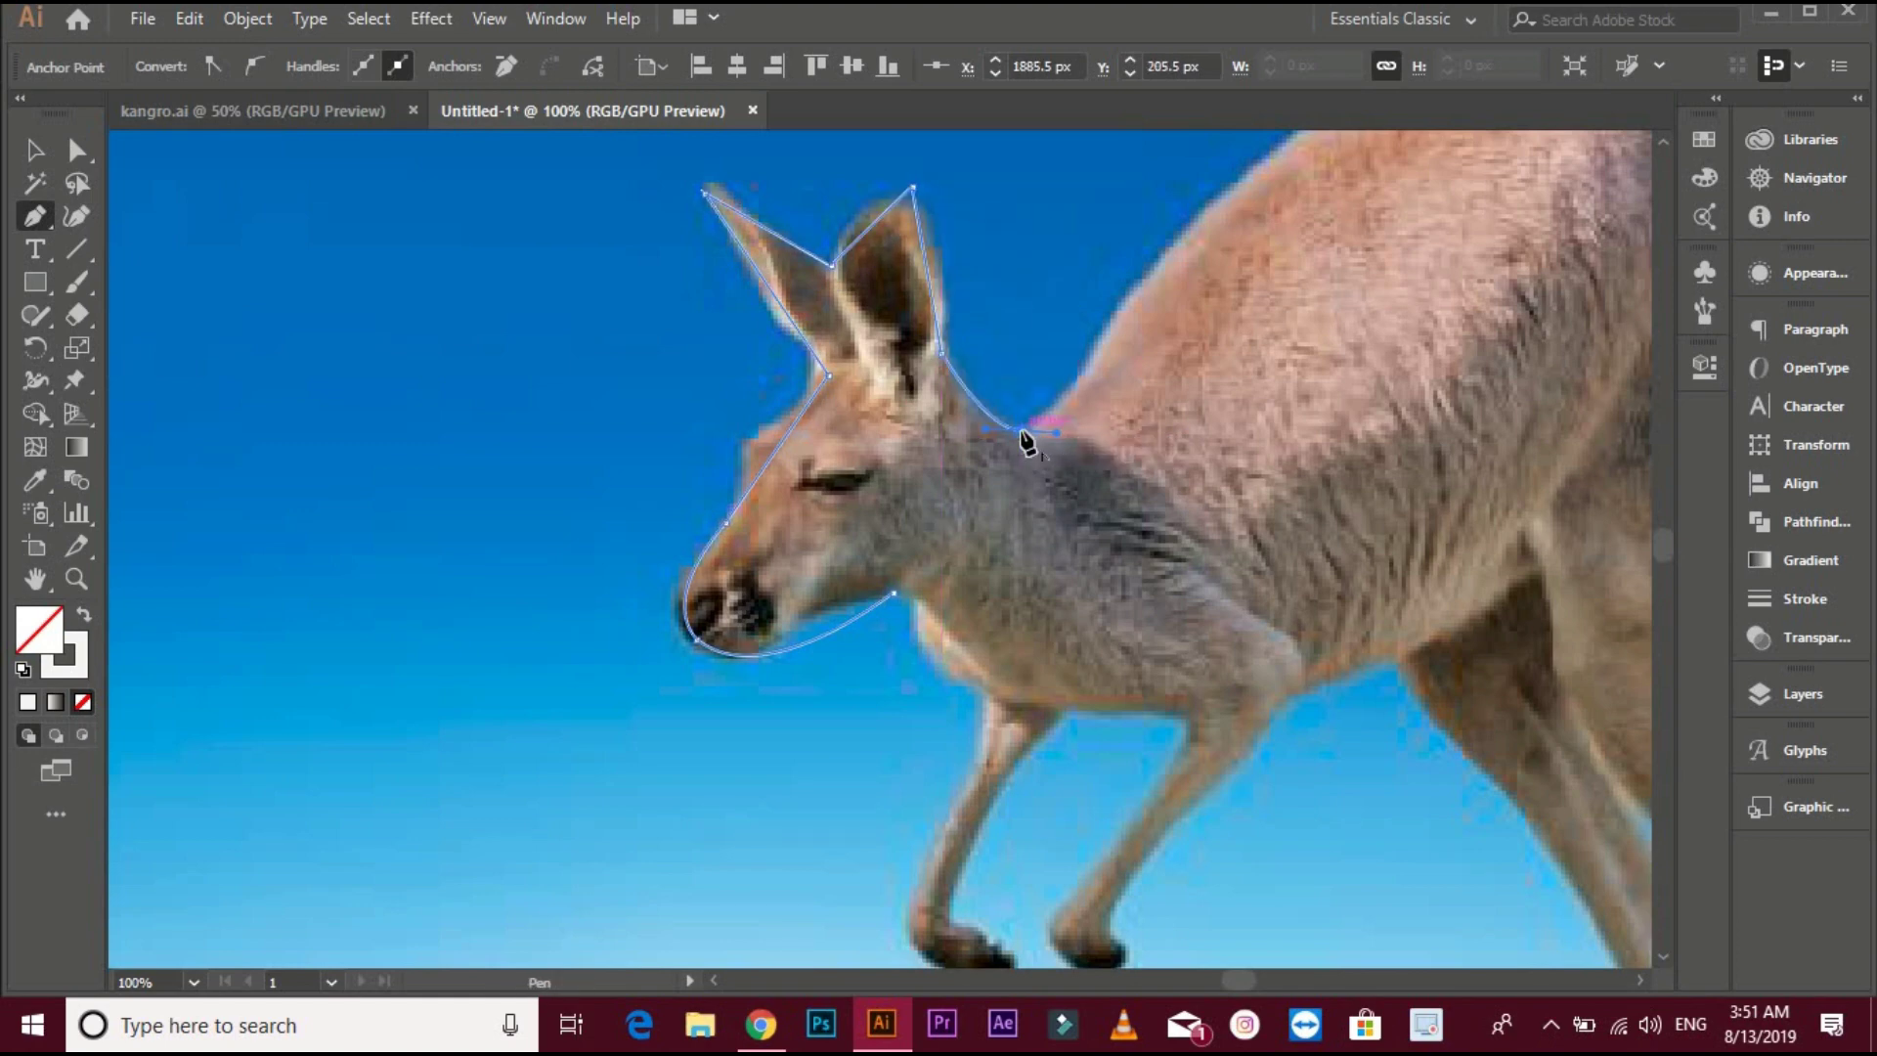
scroll(1026, 440, down, 1)
scroll(1049, 359, up, 1)
drag(1054, 337, 1140, 294)
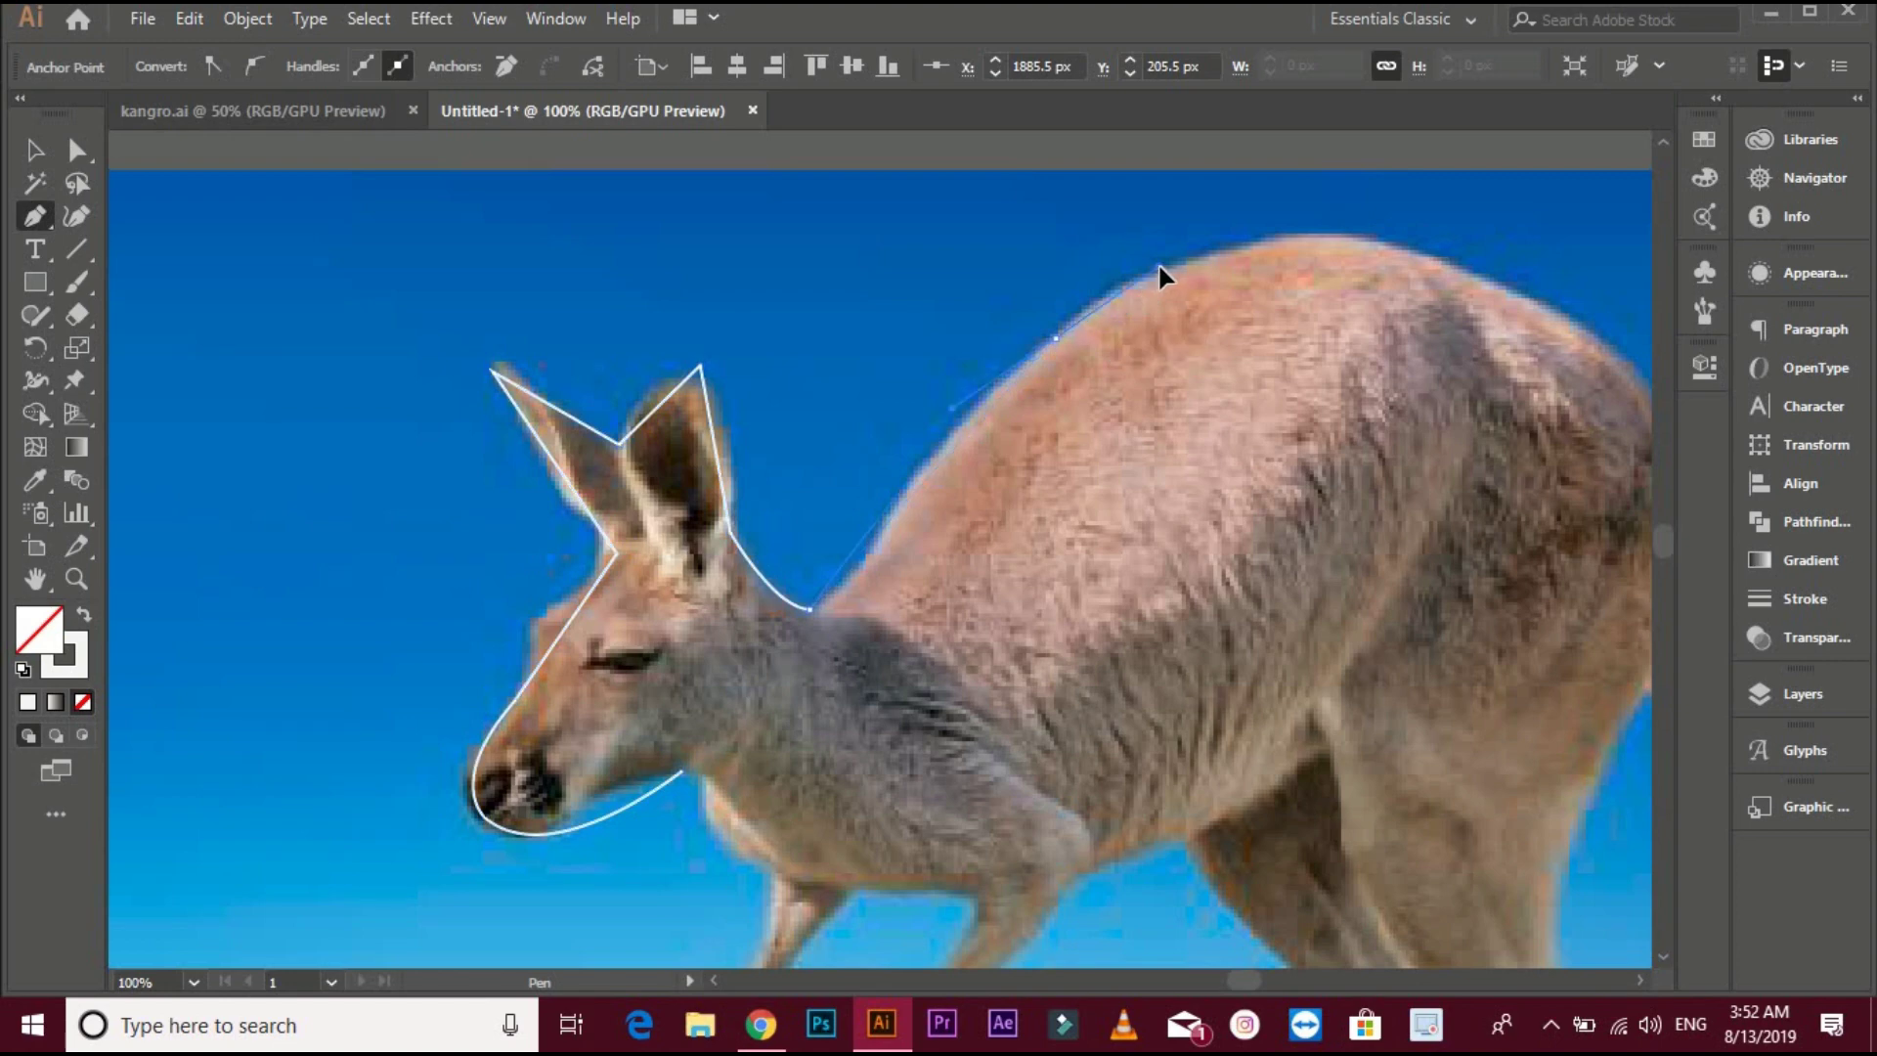
scroll(1158, 276, right, 2)
scroll(1159, 276, up, 1)
Trace over the arched back, down the rump, and along the tail's upper edge to its tip
drag(1401, 346, 1570, 472)
scroll(1363, 507, right, 3)
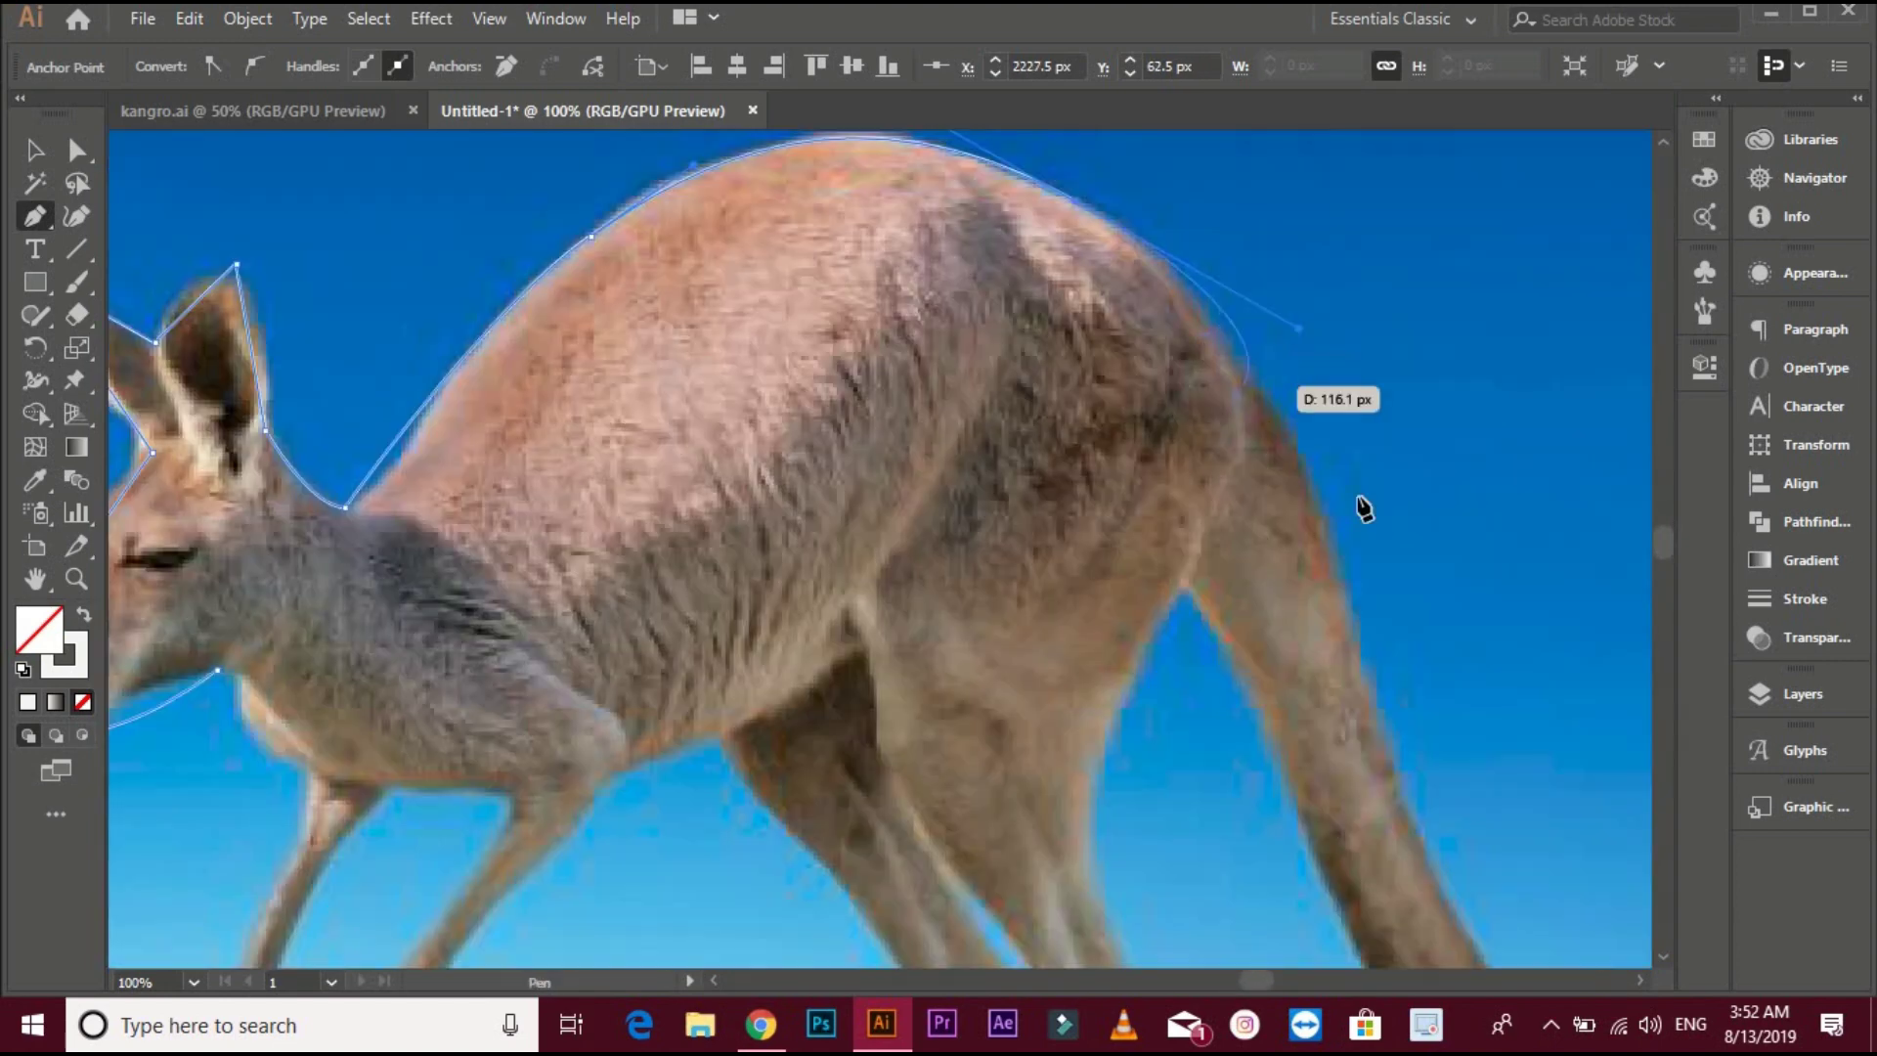
scroll(1152, 506, down, 1)
scroll(1152, 505, down, 2)
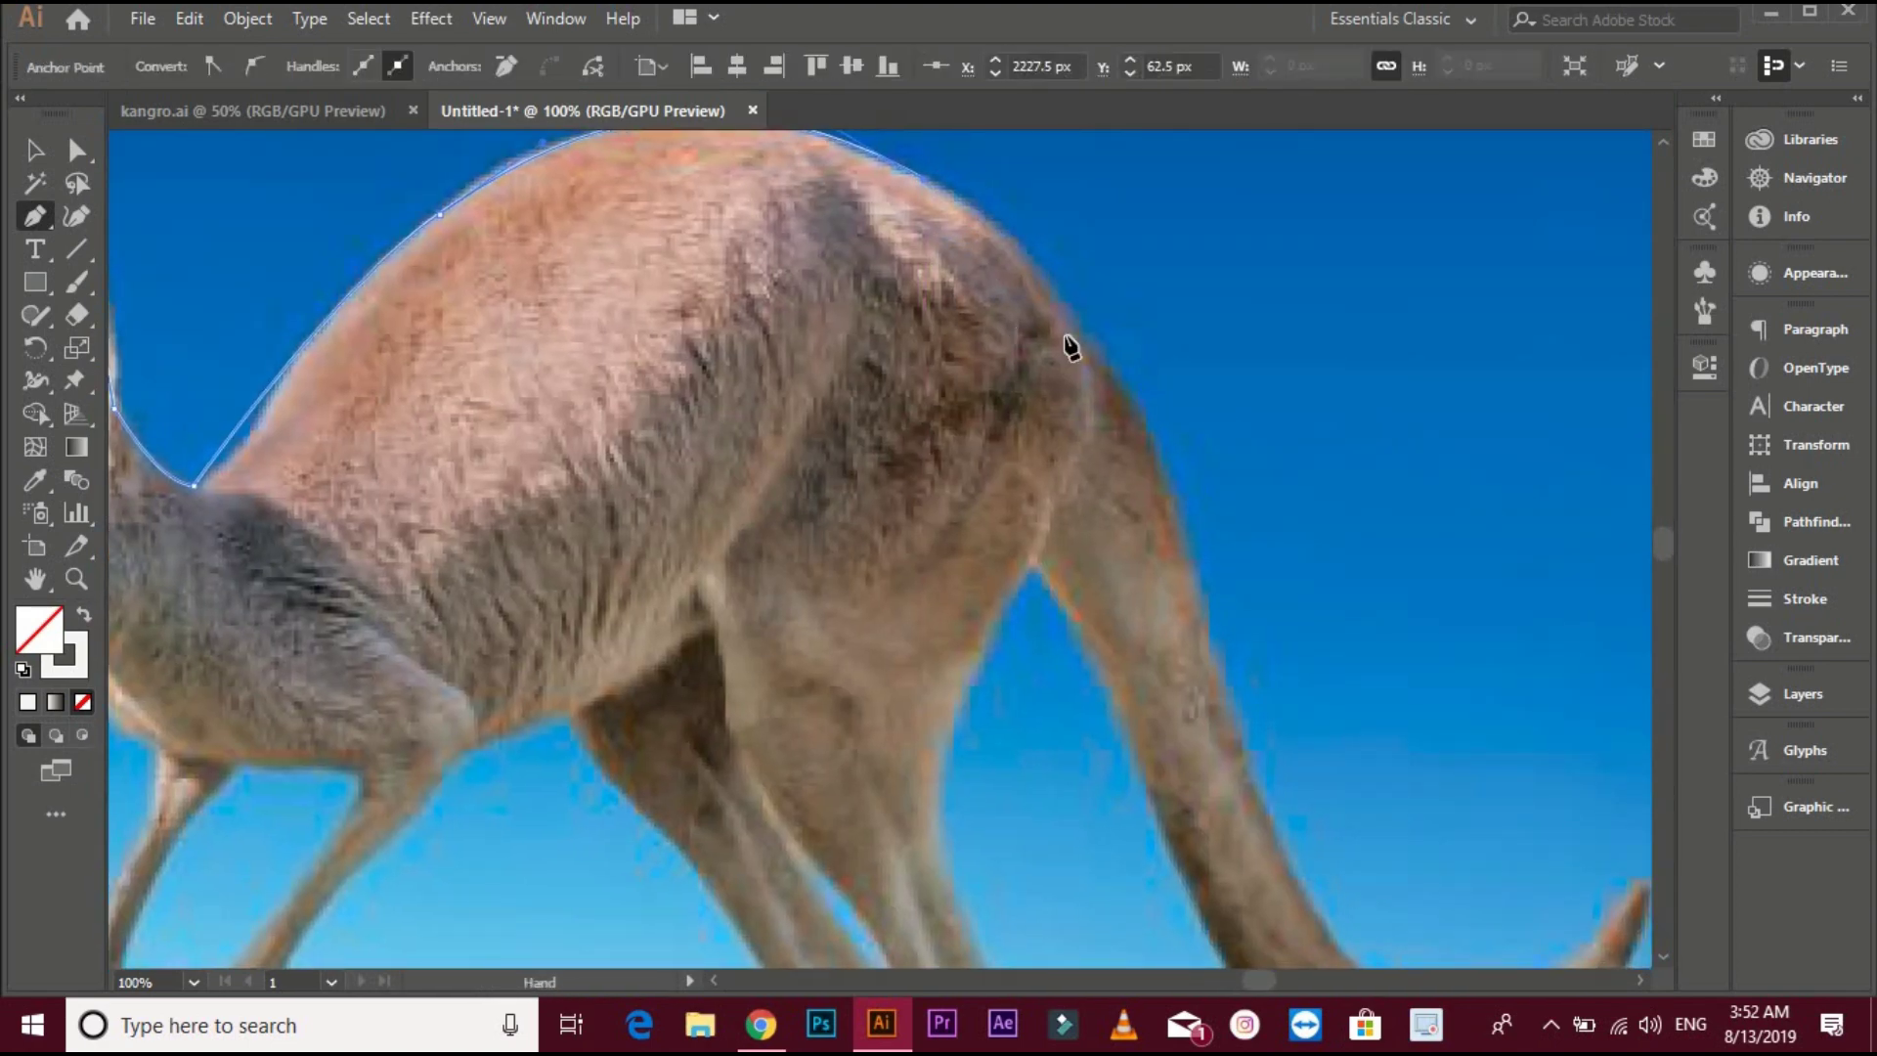
mouse_move(1144, 425)
mouse_down()
mouse_move(1229, 649)
mouse_move(1211, 628)
mouse_up()
click(1143, 426)
scroll(1115, 440, down, 3)
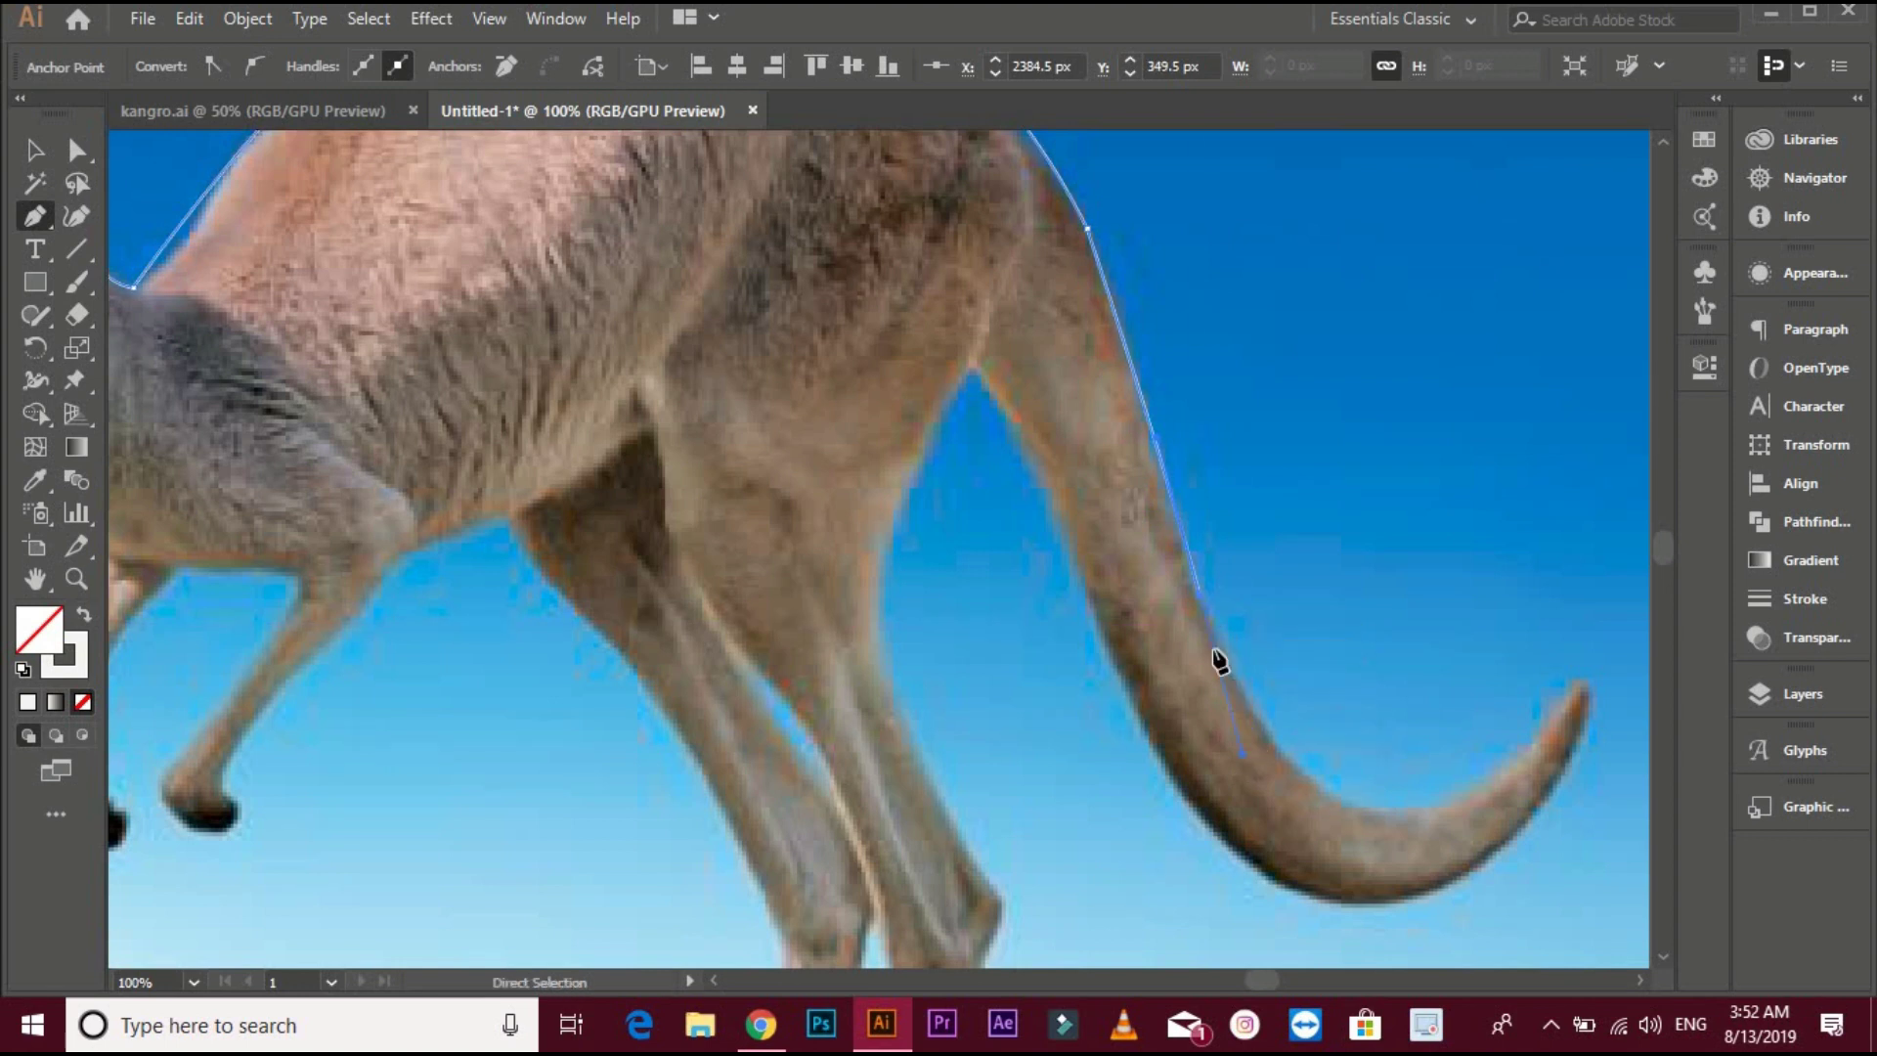
drag(1200, 598, 1206, 615)
drag(1362, 876, 1383, 811)
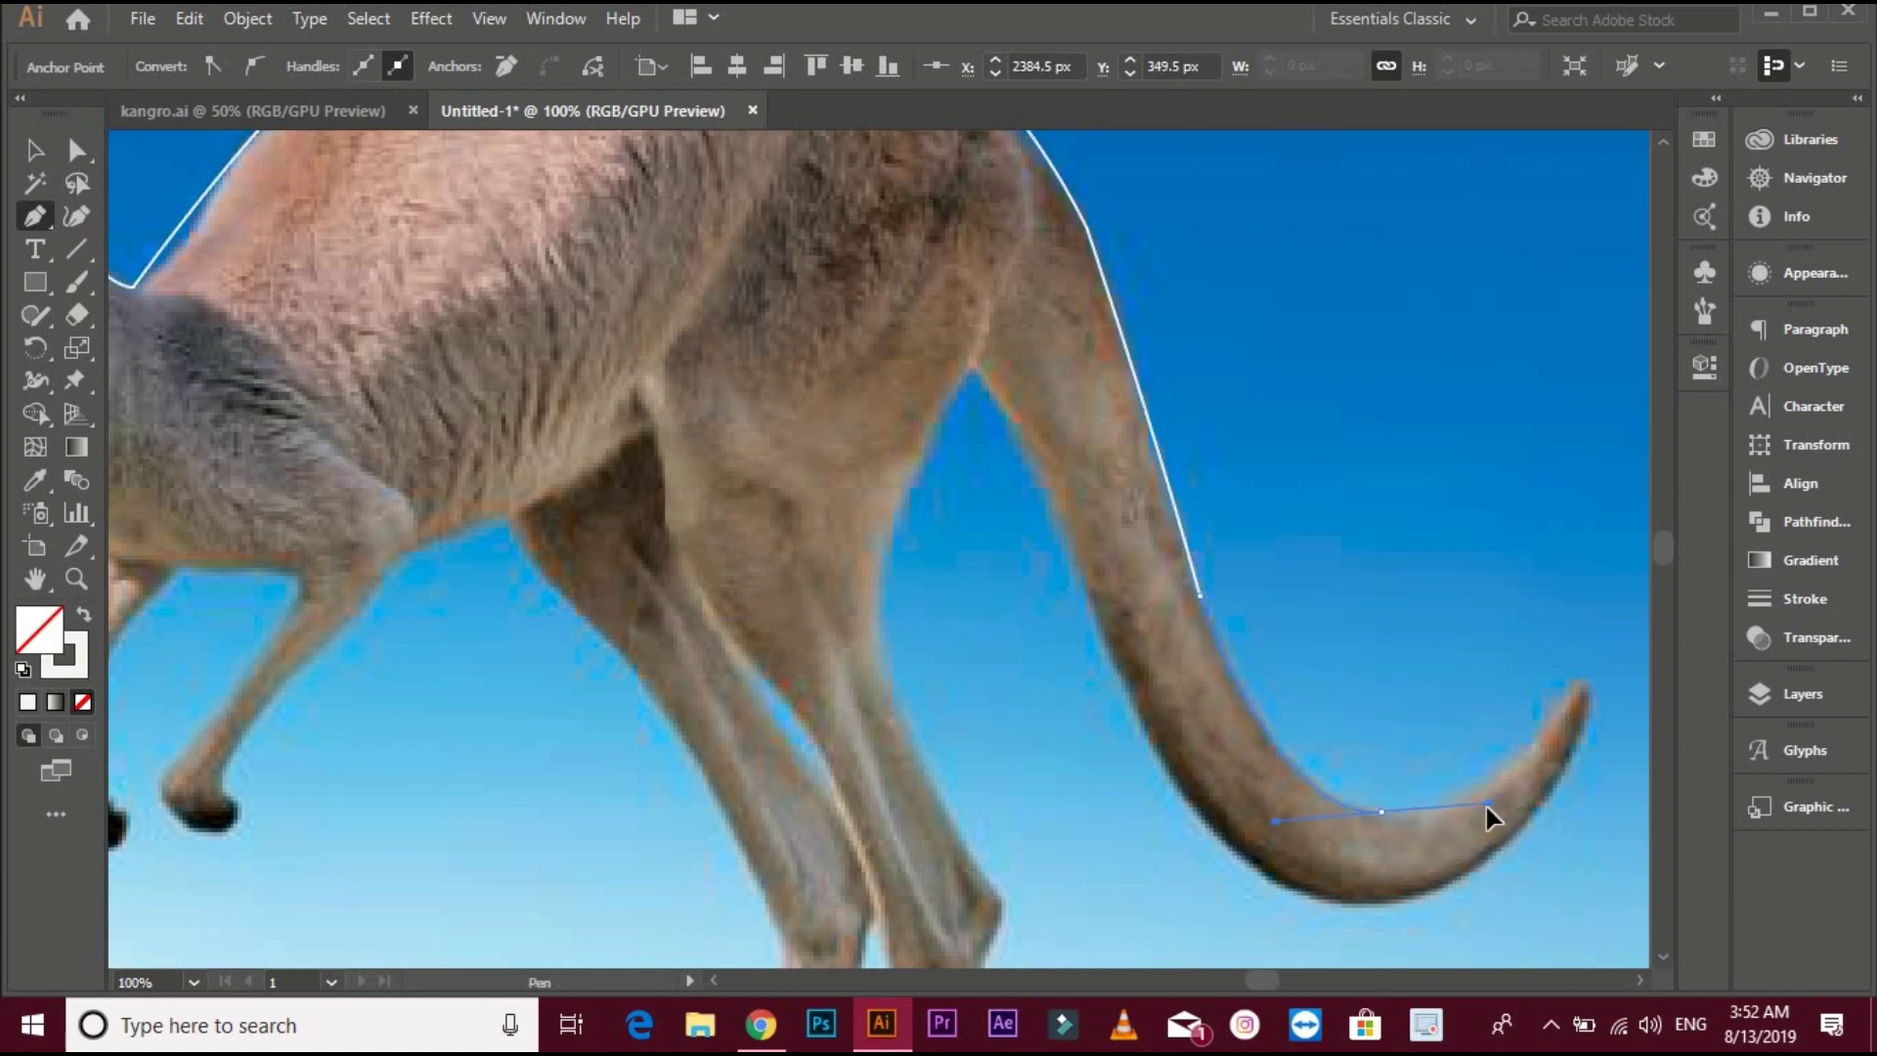
scroll(1486, 817, right, 3)
drag(1424, 729, 1432, 688)
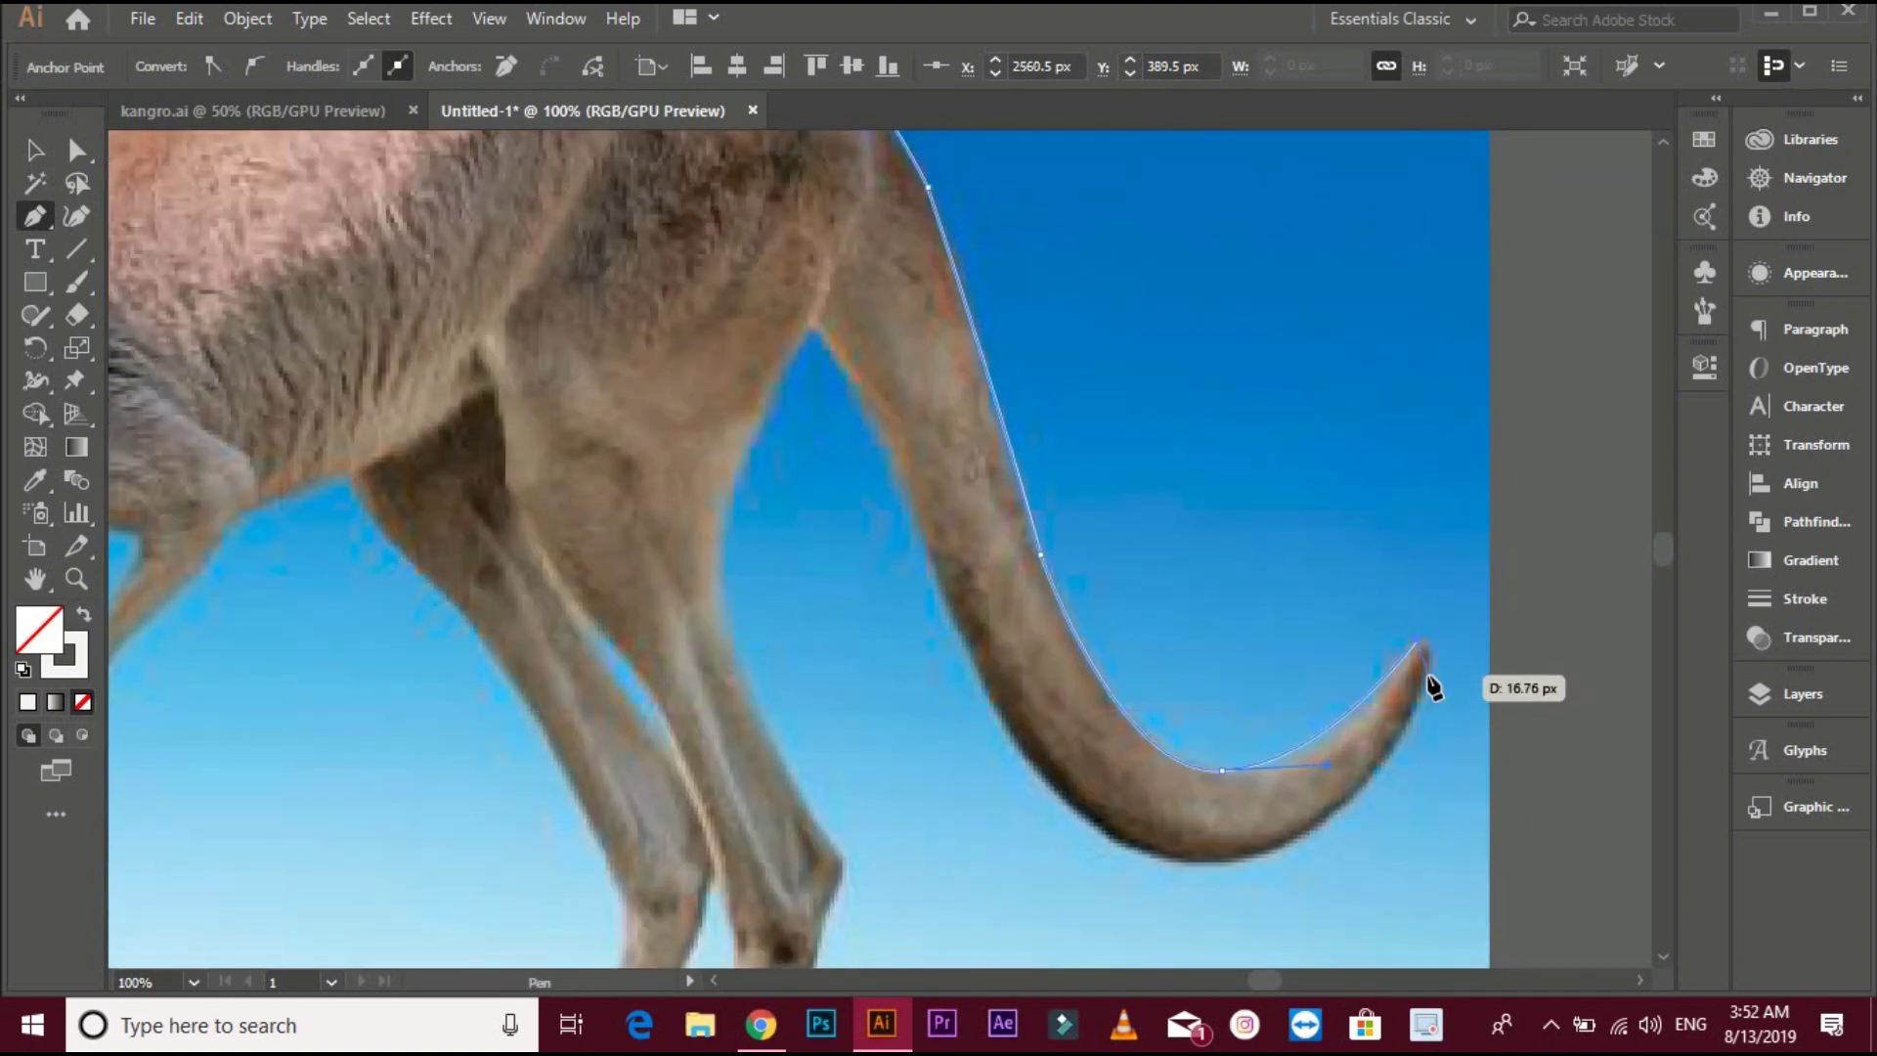
scroll(1426, 667, up, 1)
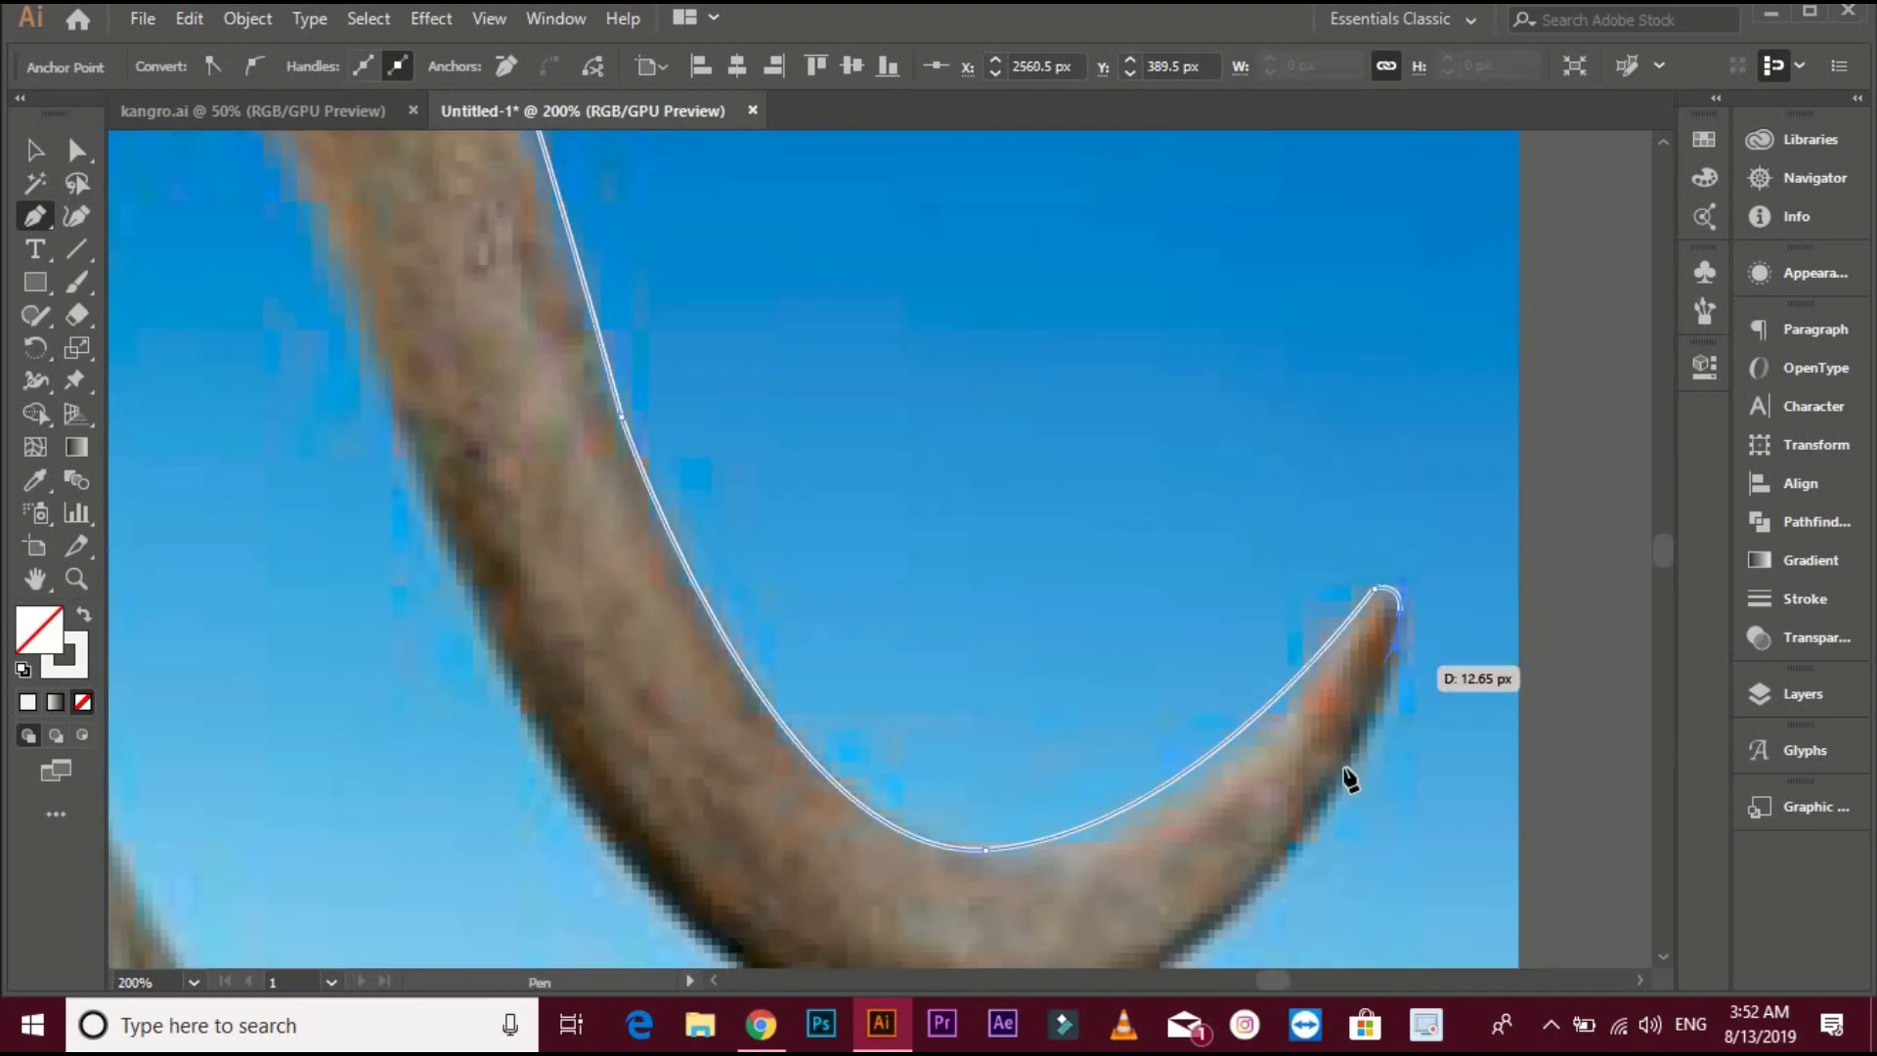
Trace the tail's underside back to where the tail joins the body
mouse_move(1281, 593)
mouse_down()
mouse_move(1247, 675)
mouse_move(1275, 414)
mouse_up()
drag(1107, 724, 934, 710)
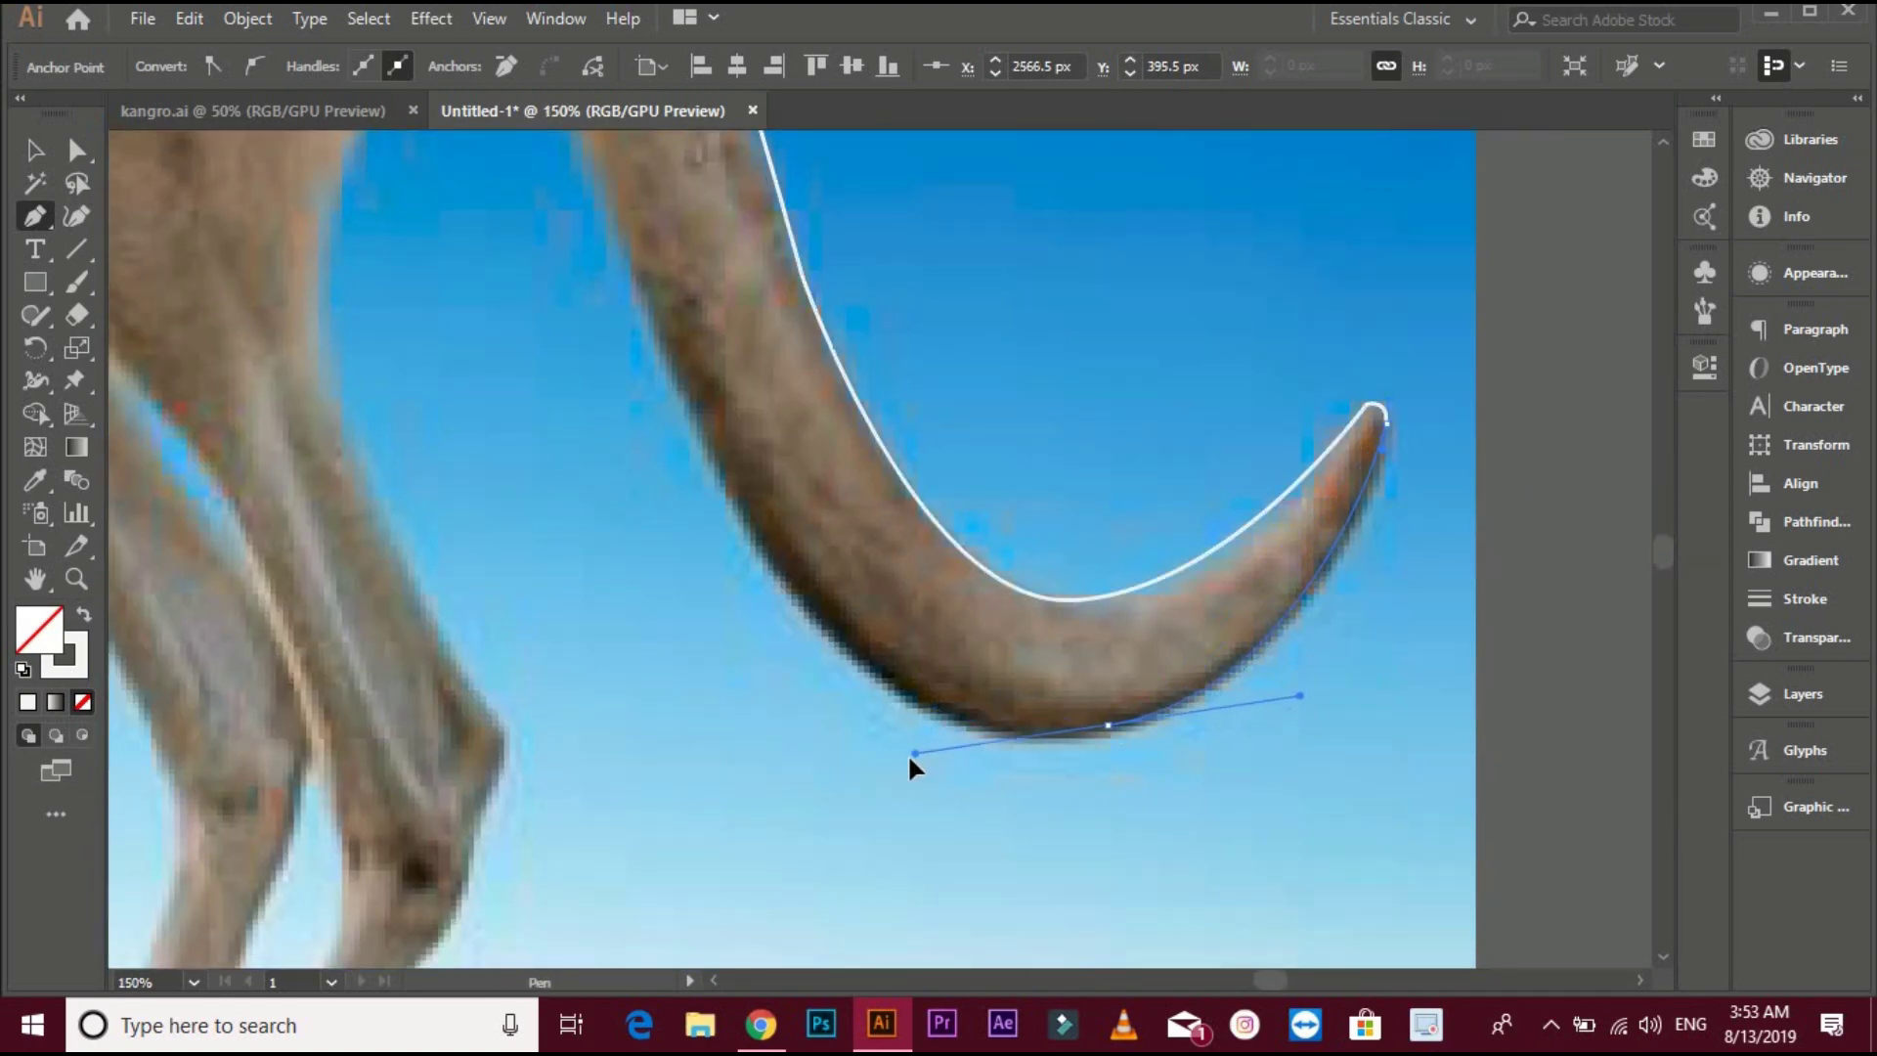
key(ctrl+minus)
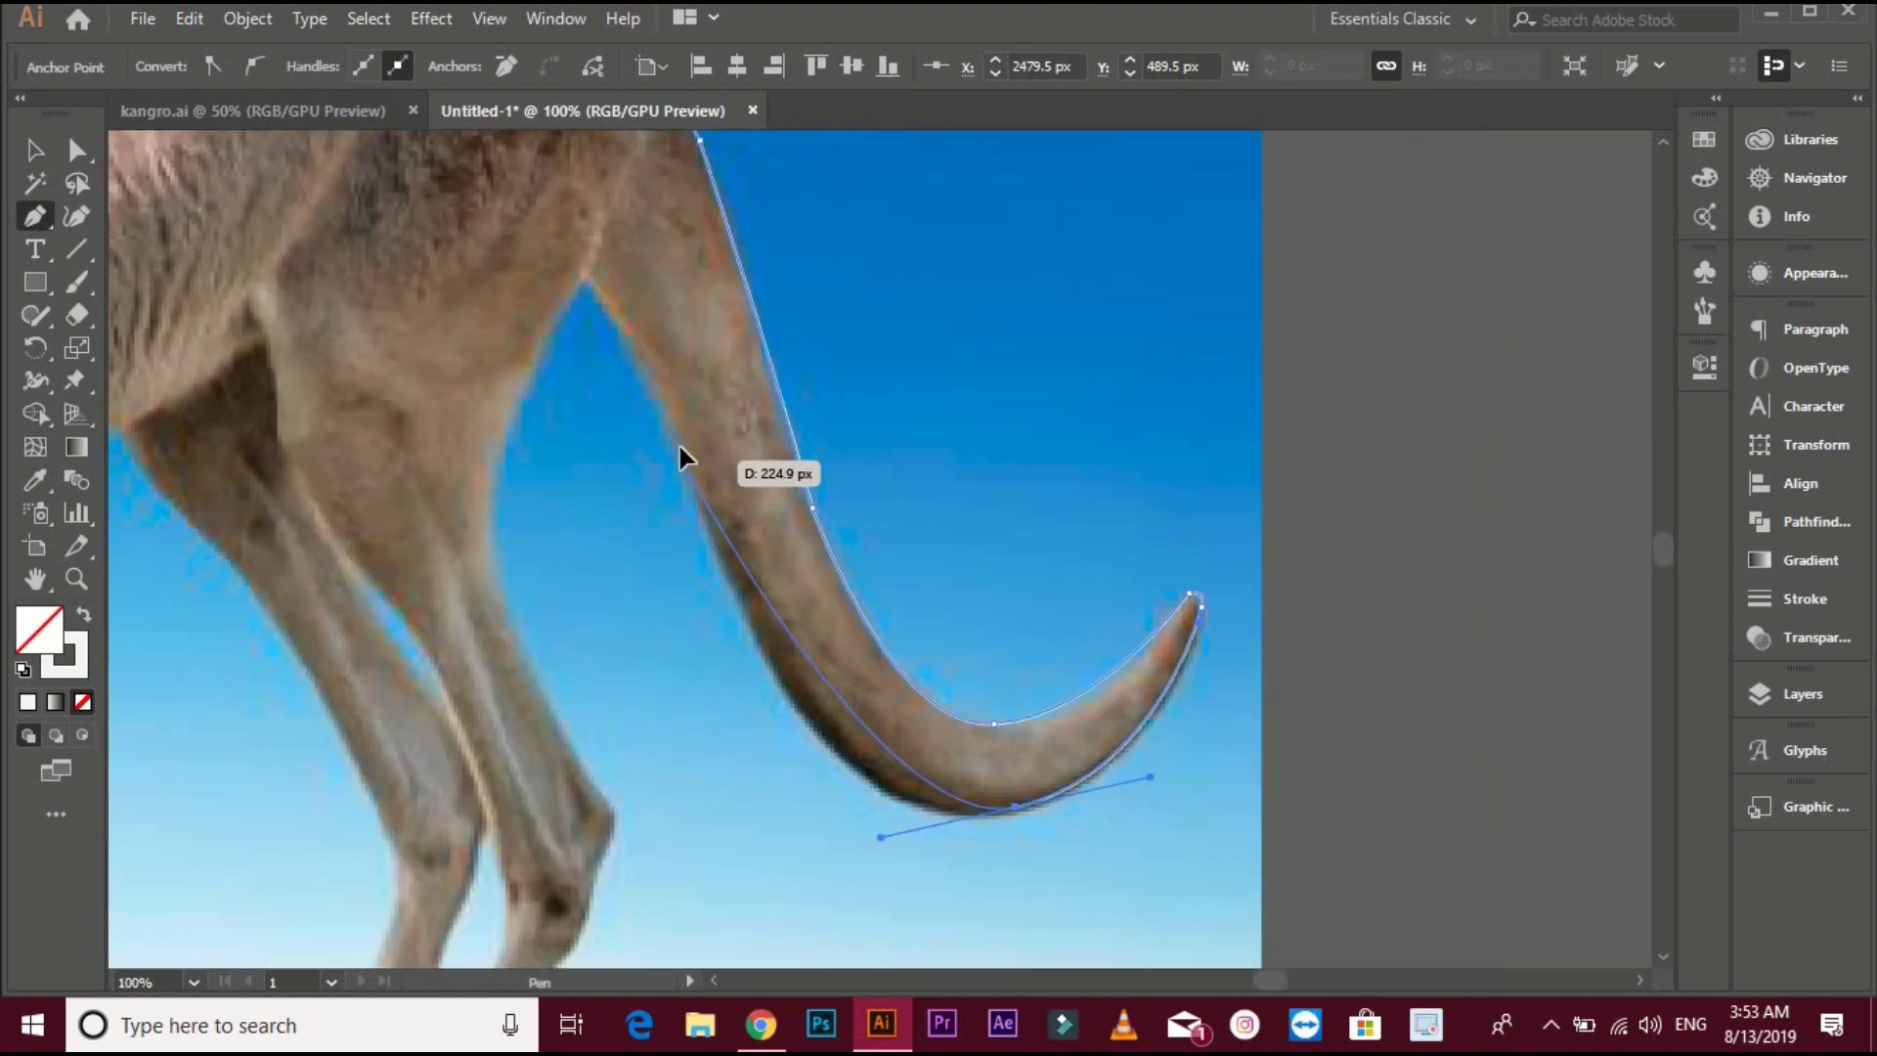
drag(679, 452, 616, 225)
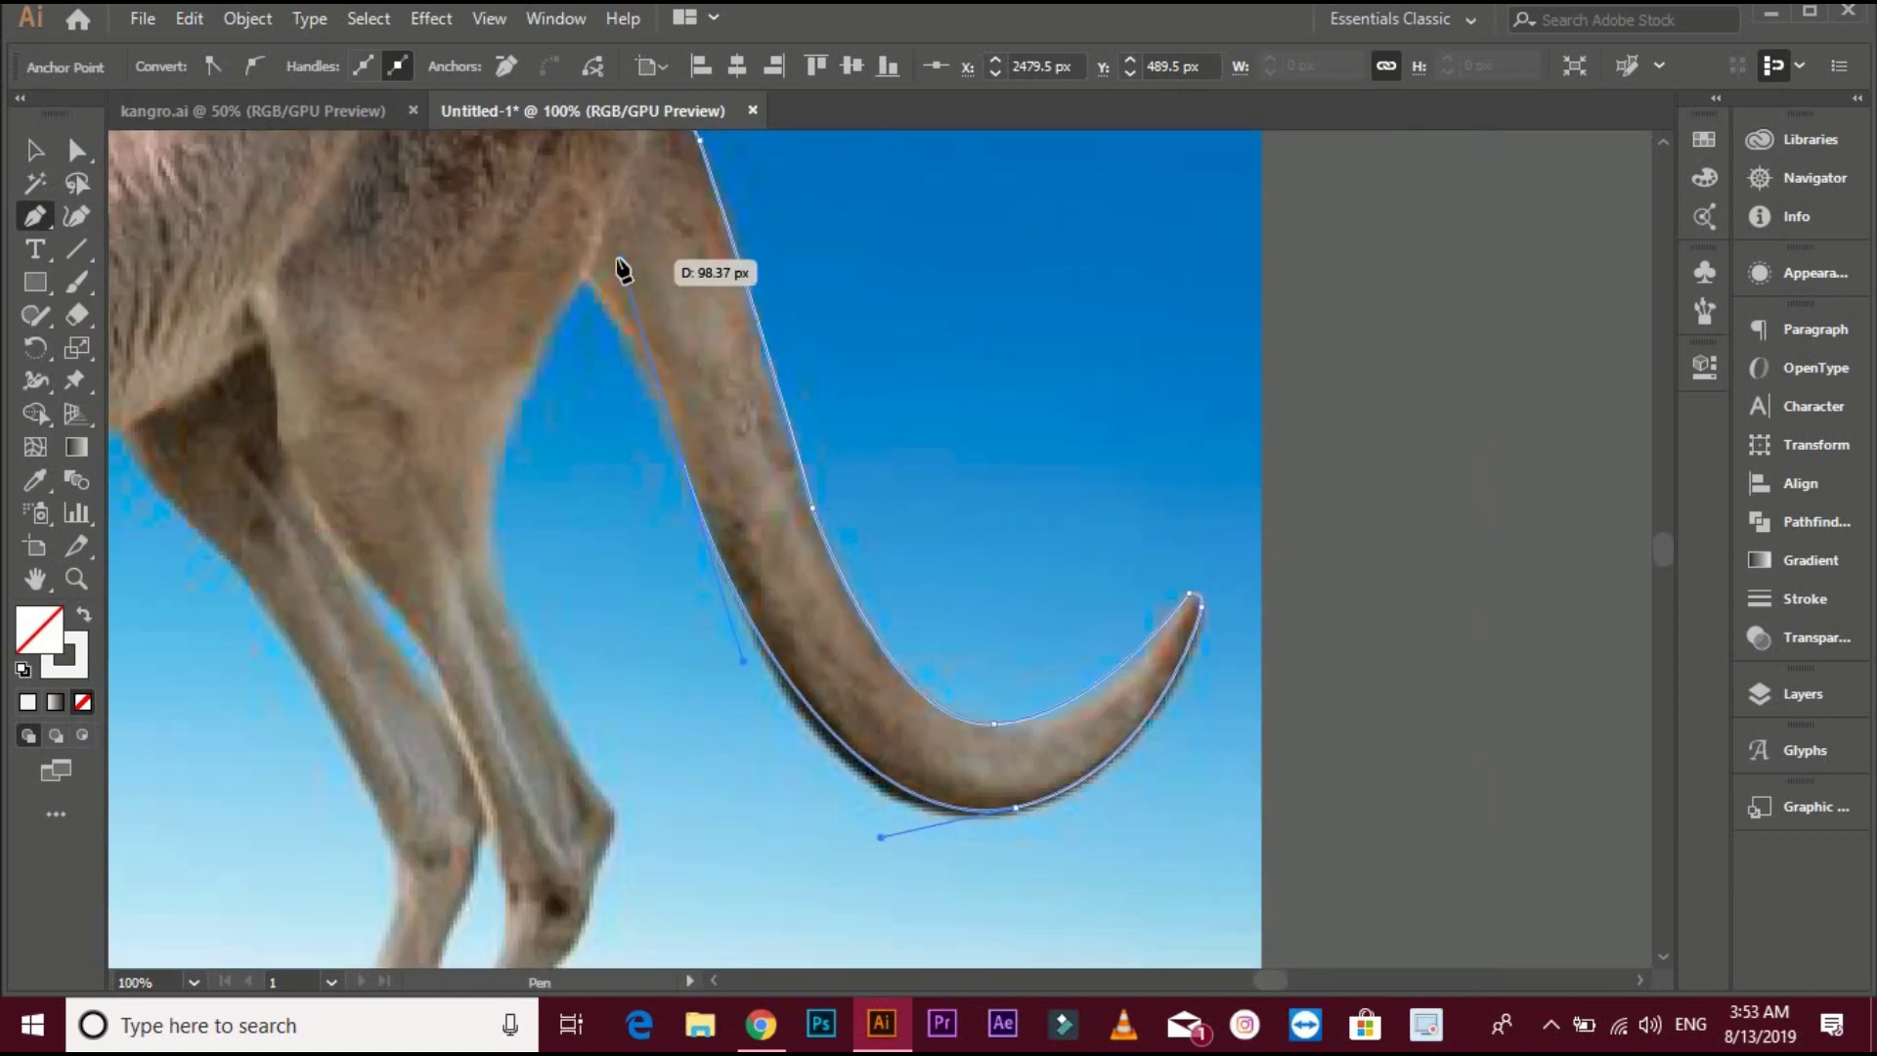
click(682, 459)
click(586, 279)
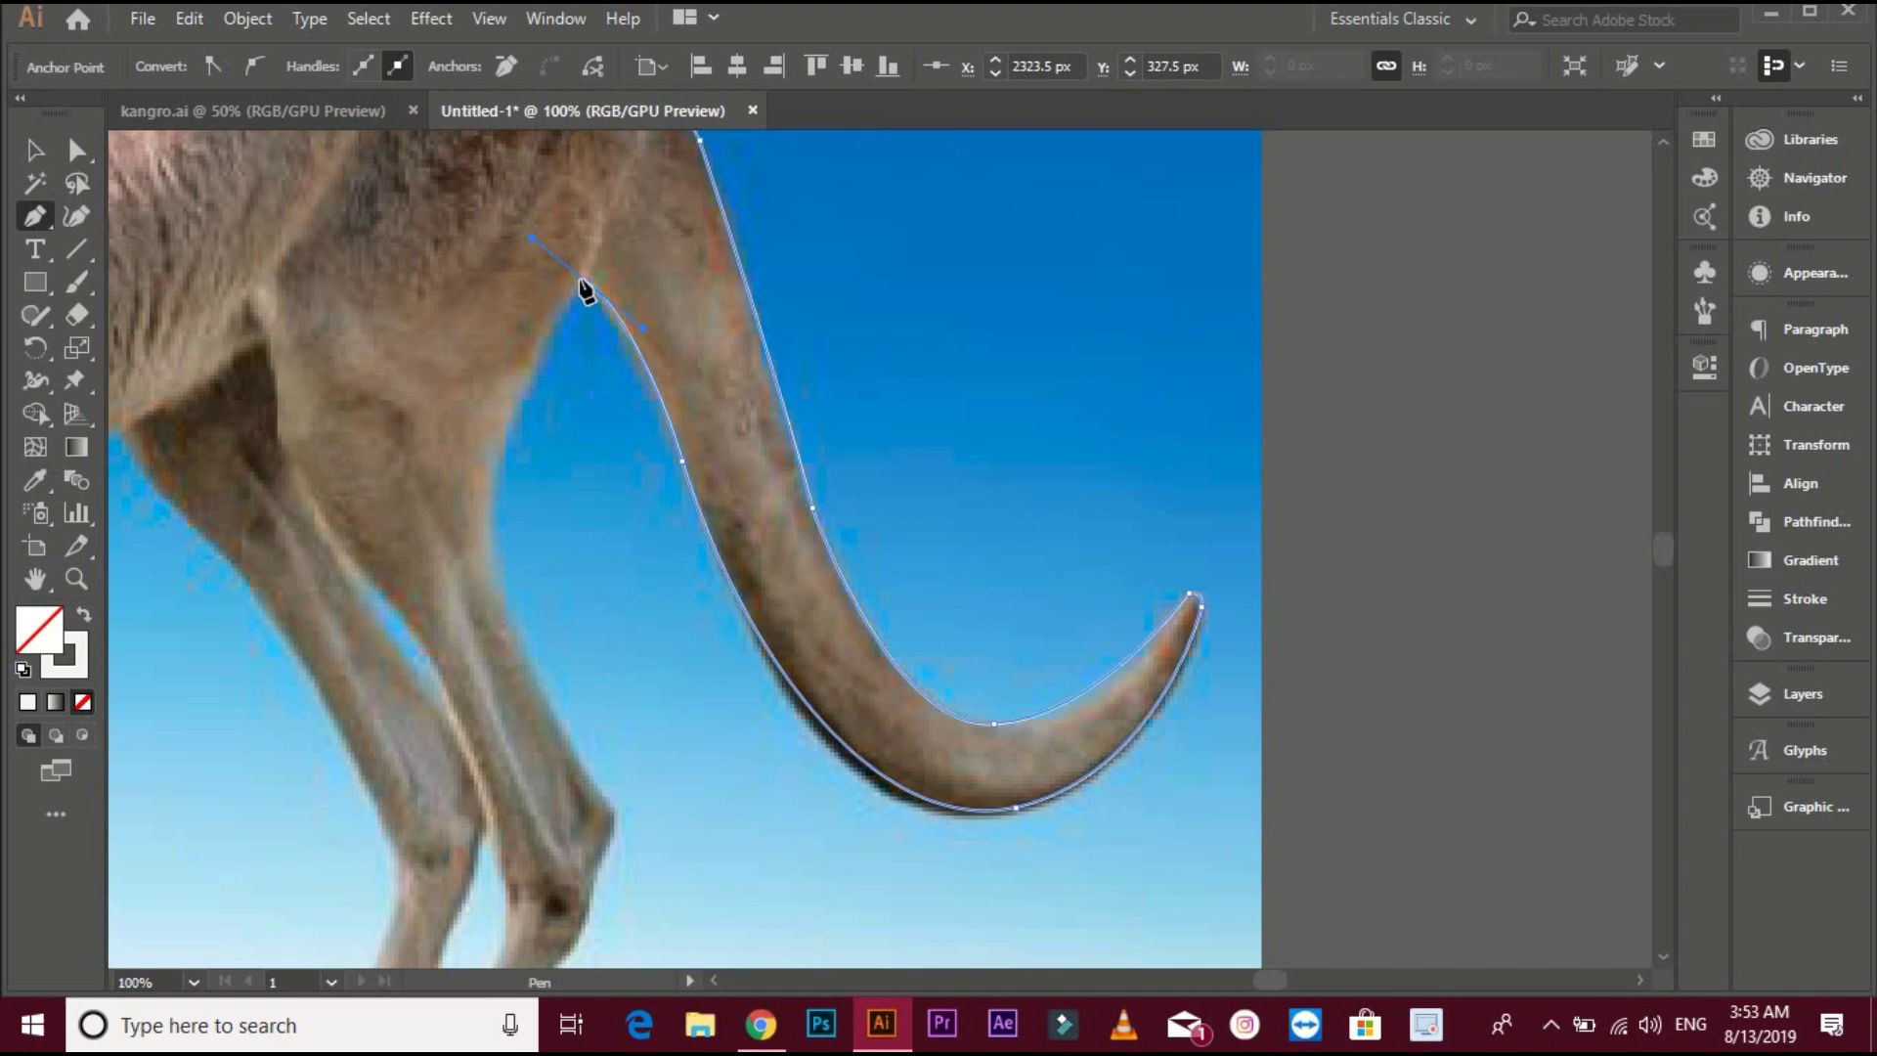
scroll(616, 266, left, 2)
scroll(650, 272, down, 2)
Trace down the first hind leg, around its hoof, and back up the shin
drag(589, 415, 603, 542)
drag(700, 690, 713, 704)
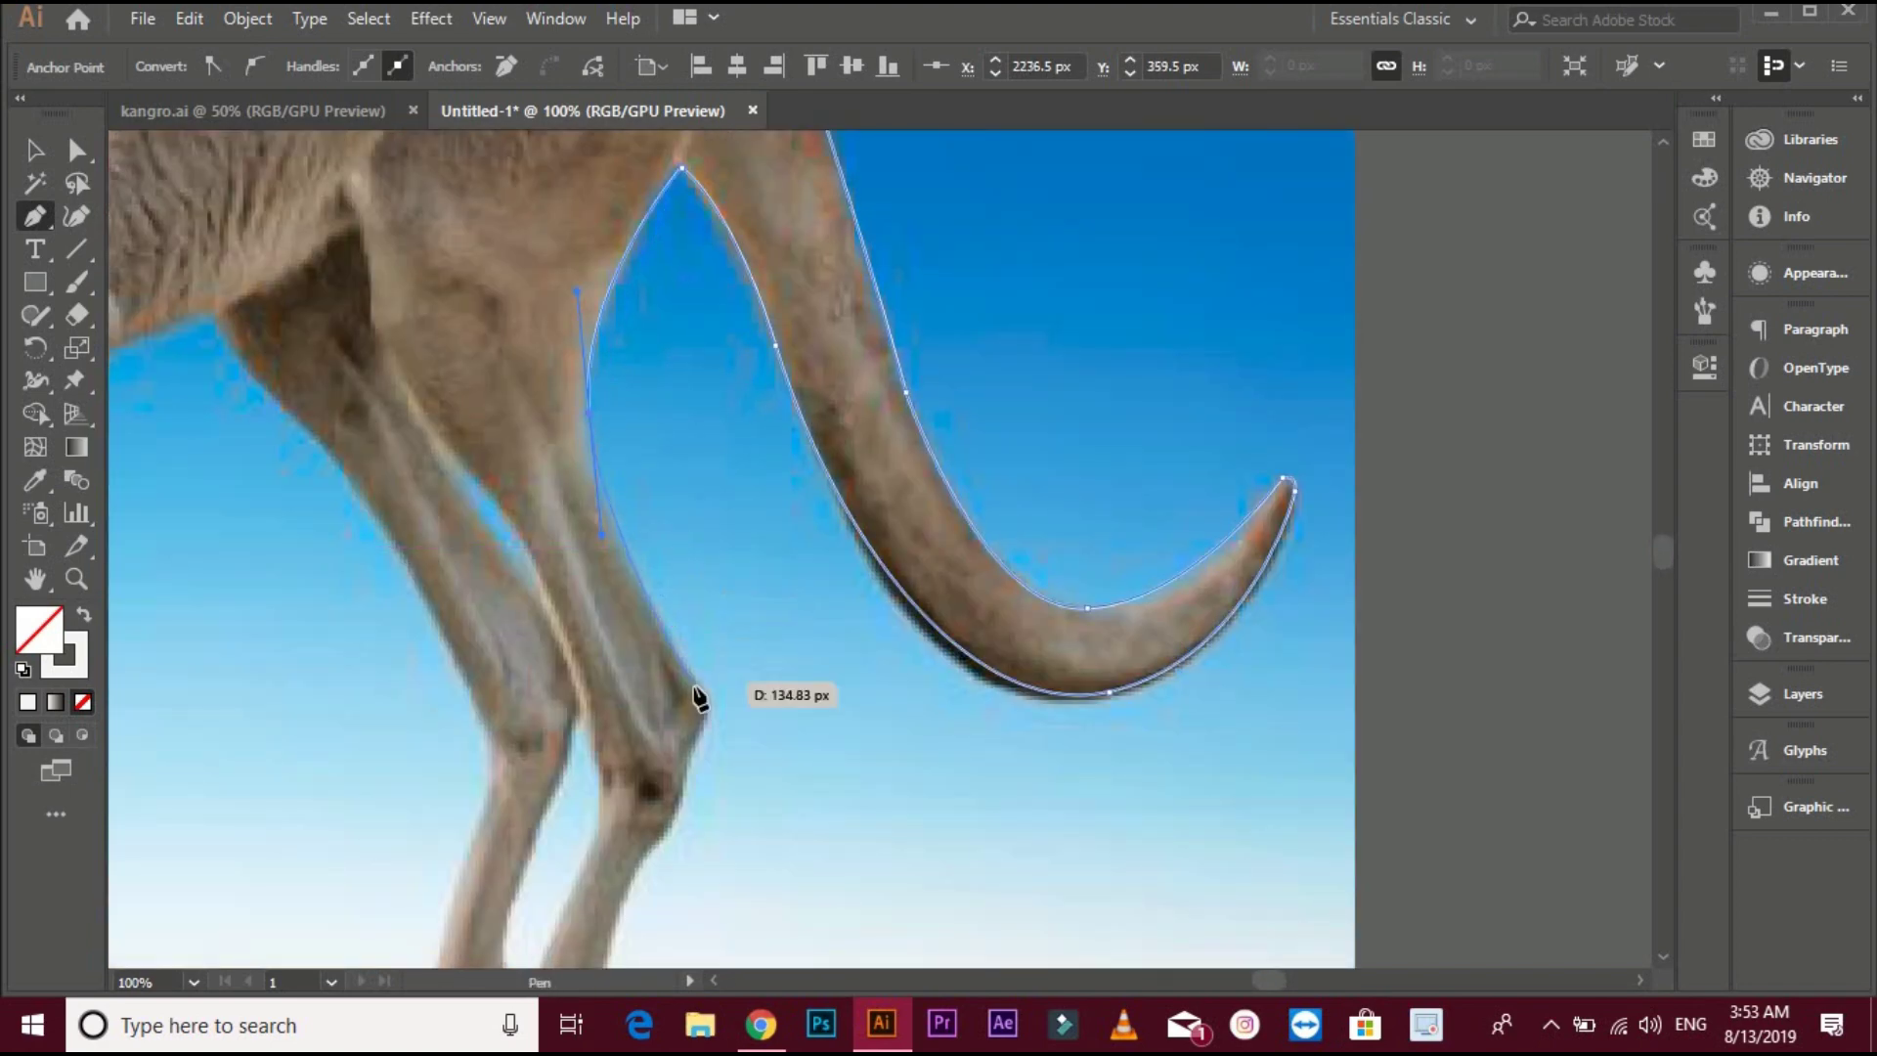
scroll(733, 548, down, 3)
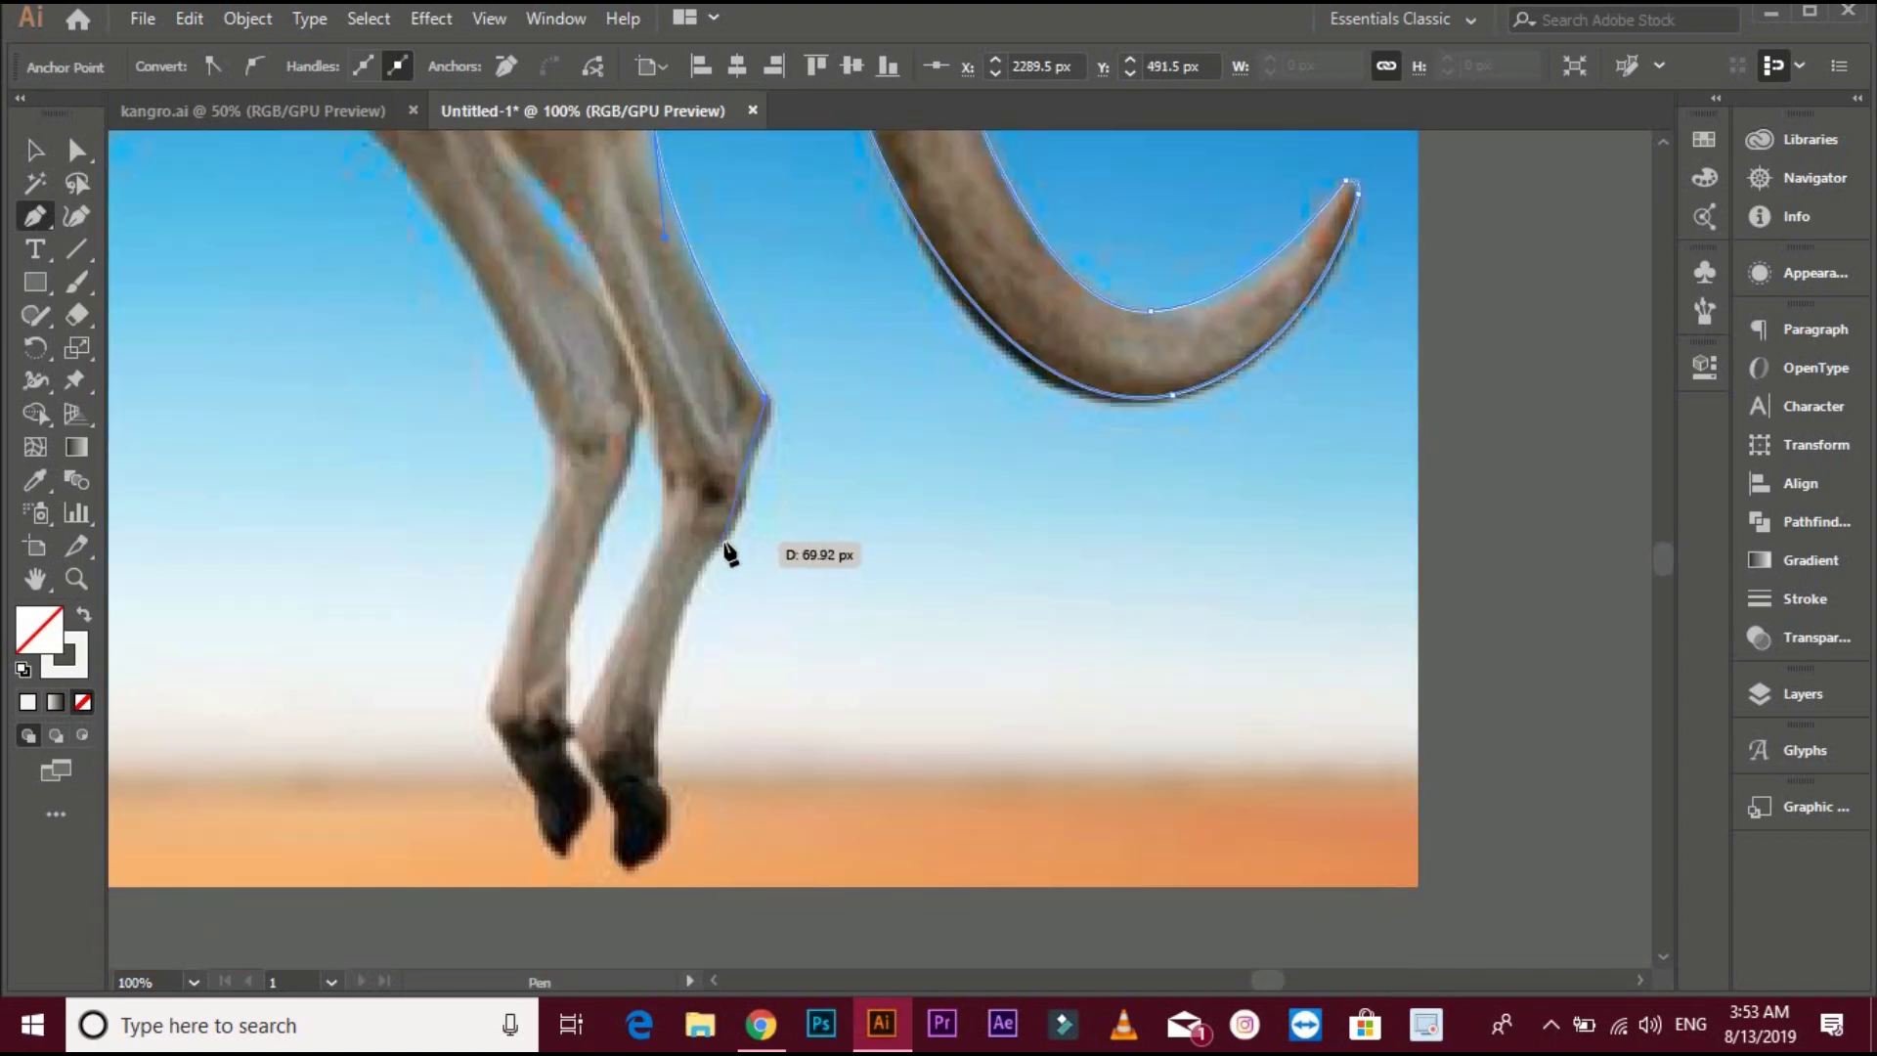
drag(728, 553, 681, 627)
click(658, 760)
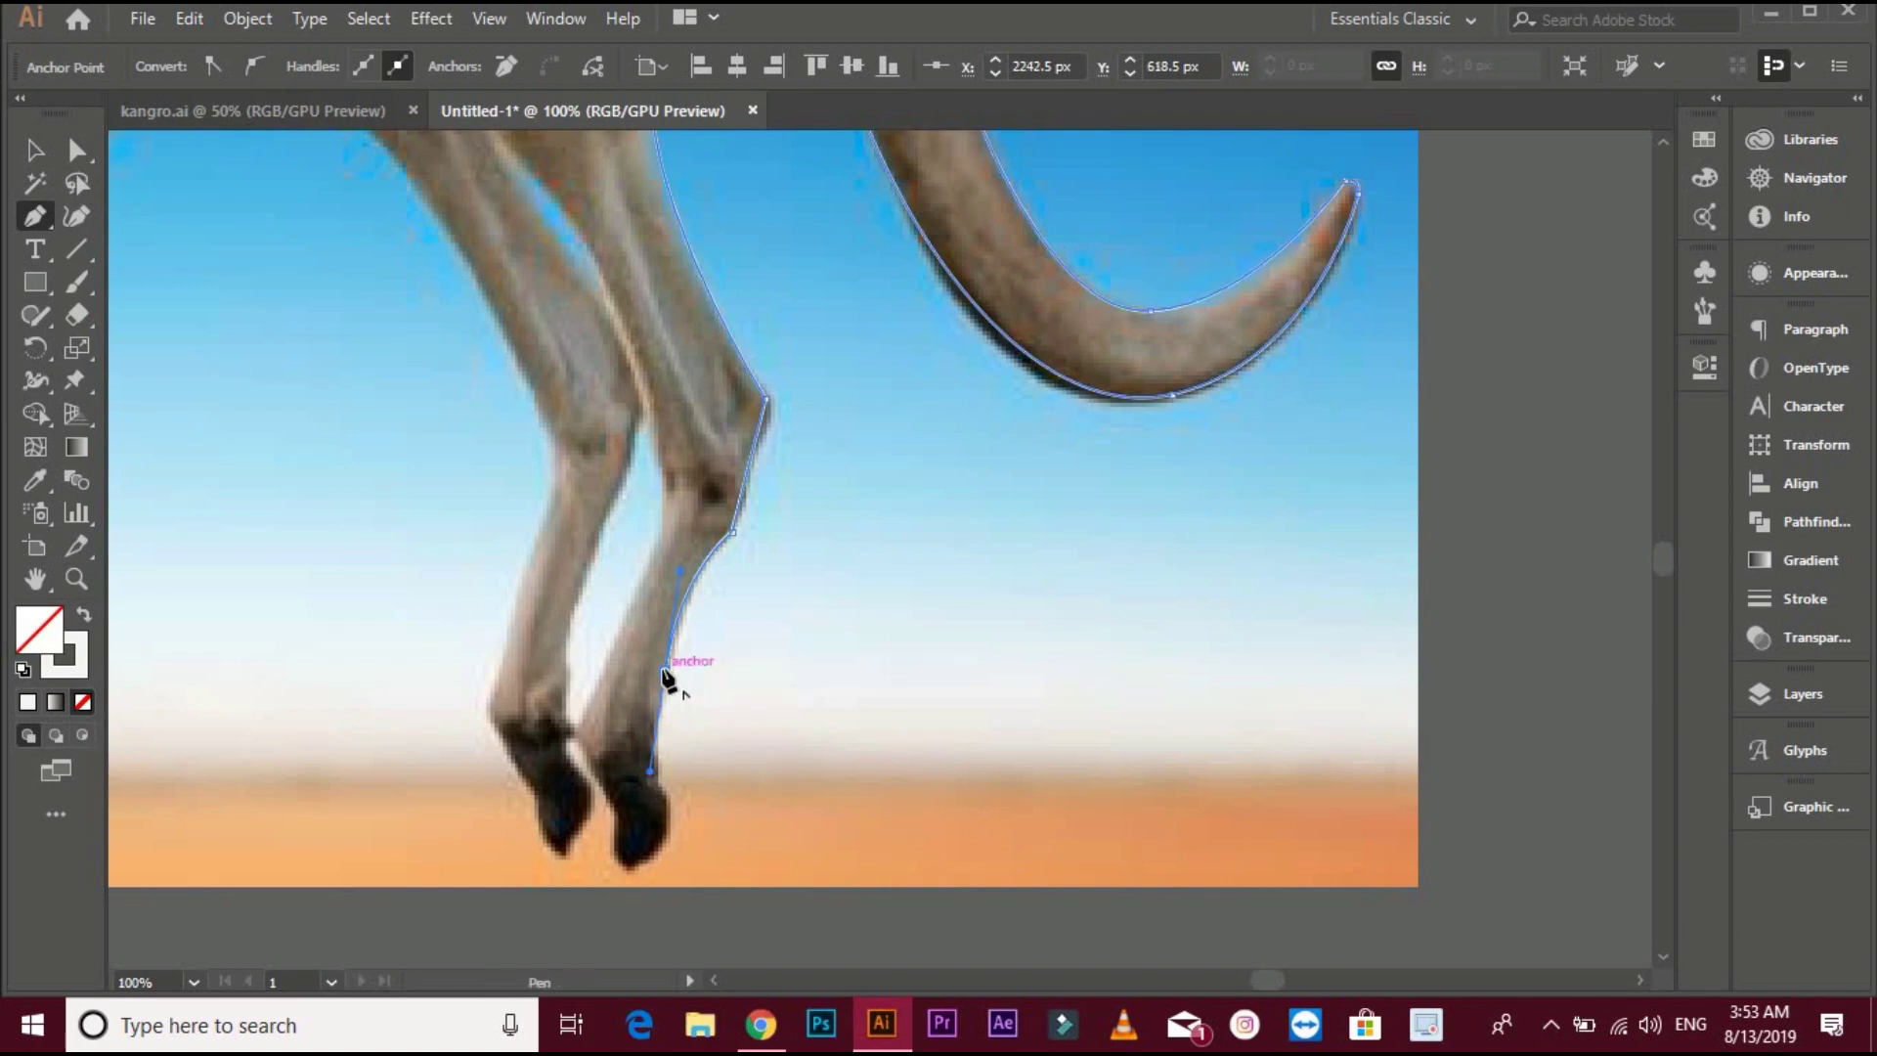
scroll(664, 678, down, 1)
click(684, 733)
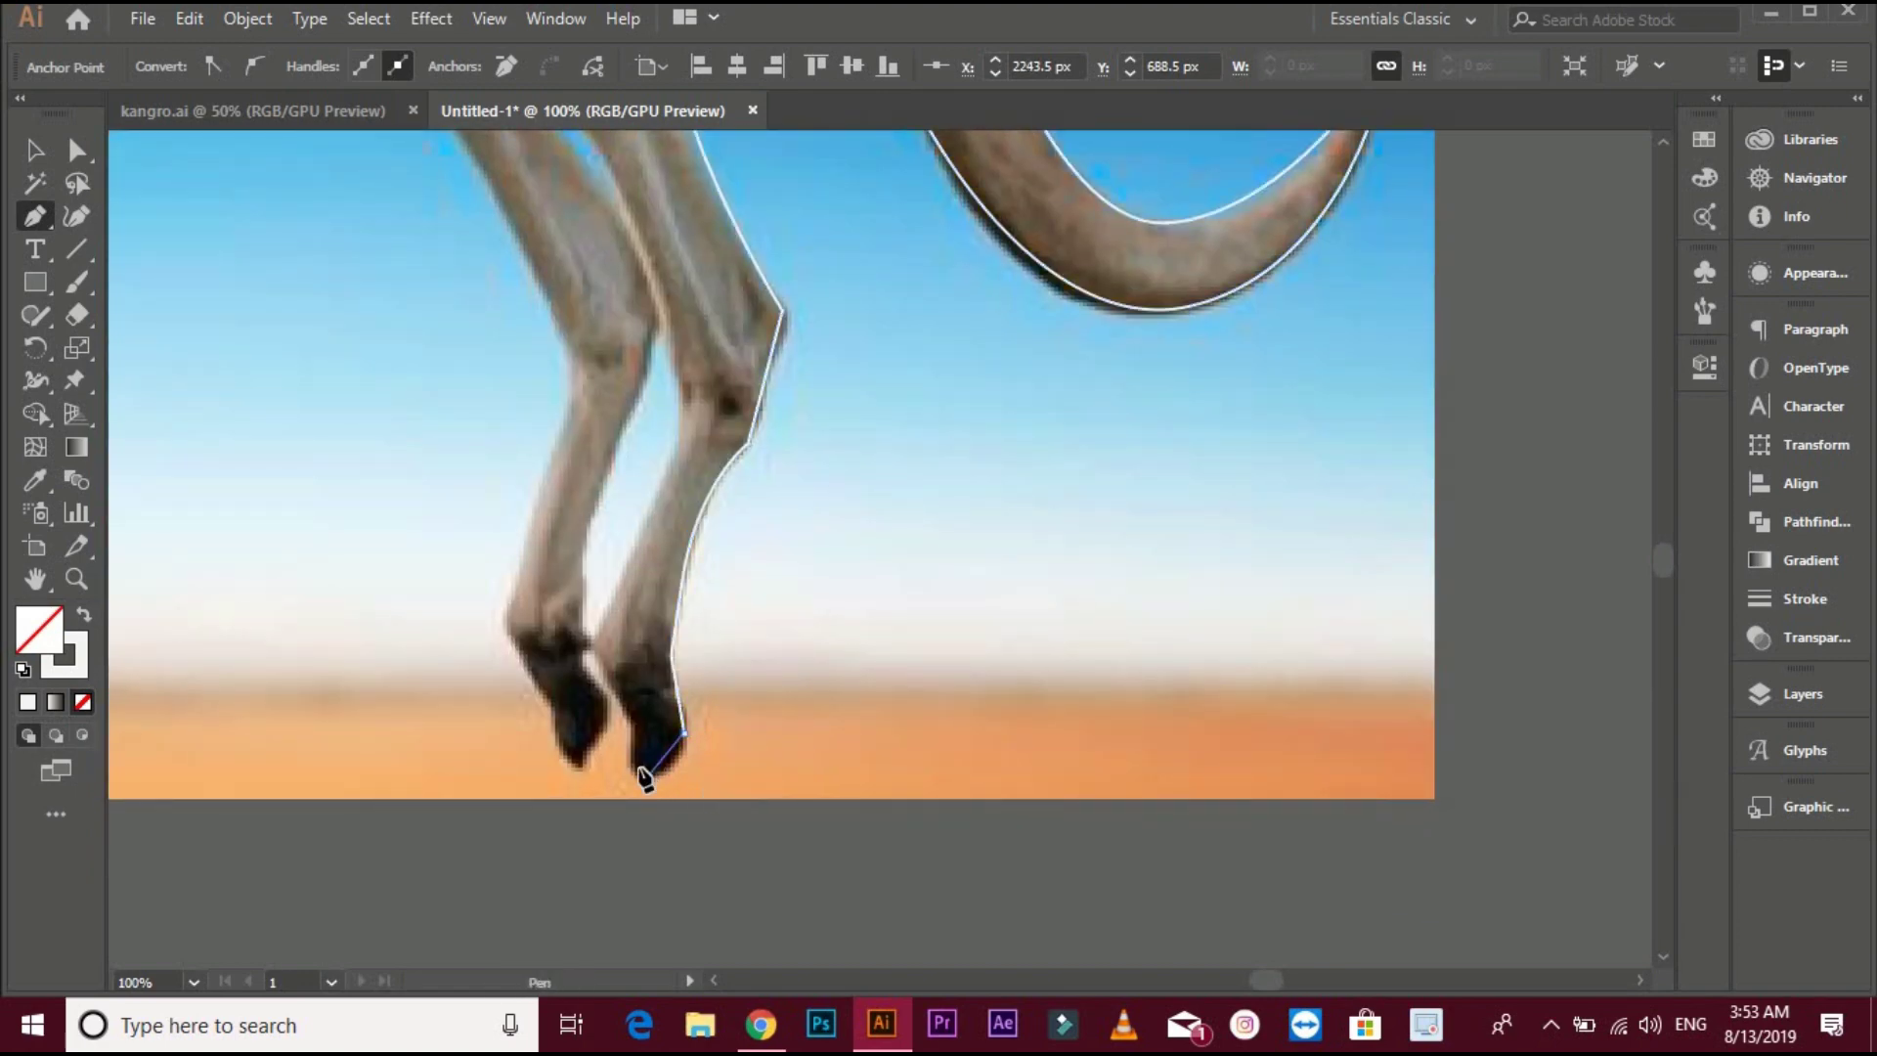
click(645, 778)
click(636, 719)
click(596, 645)
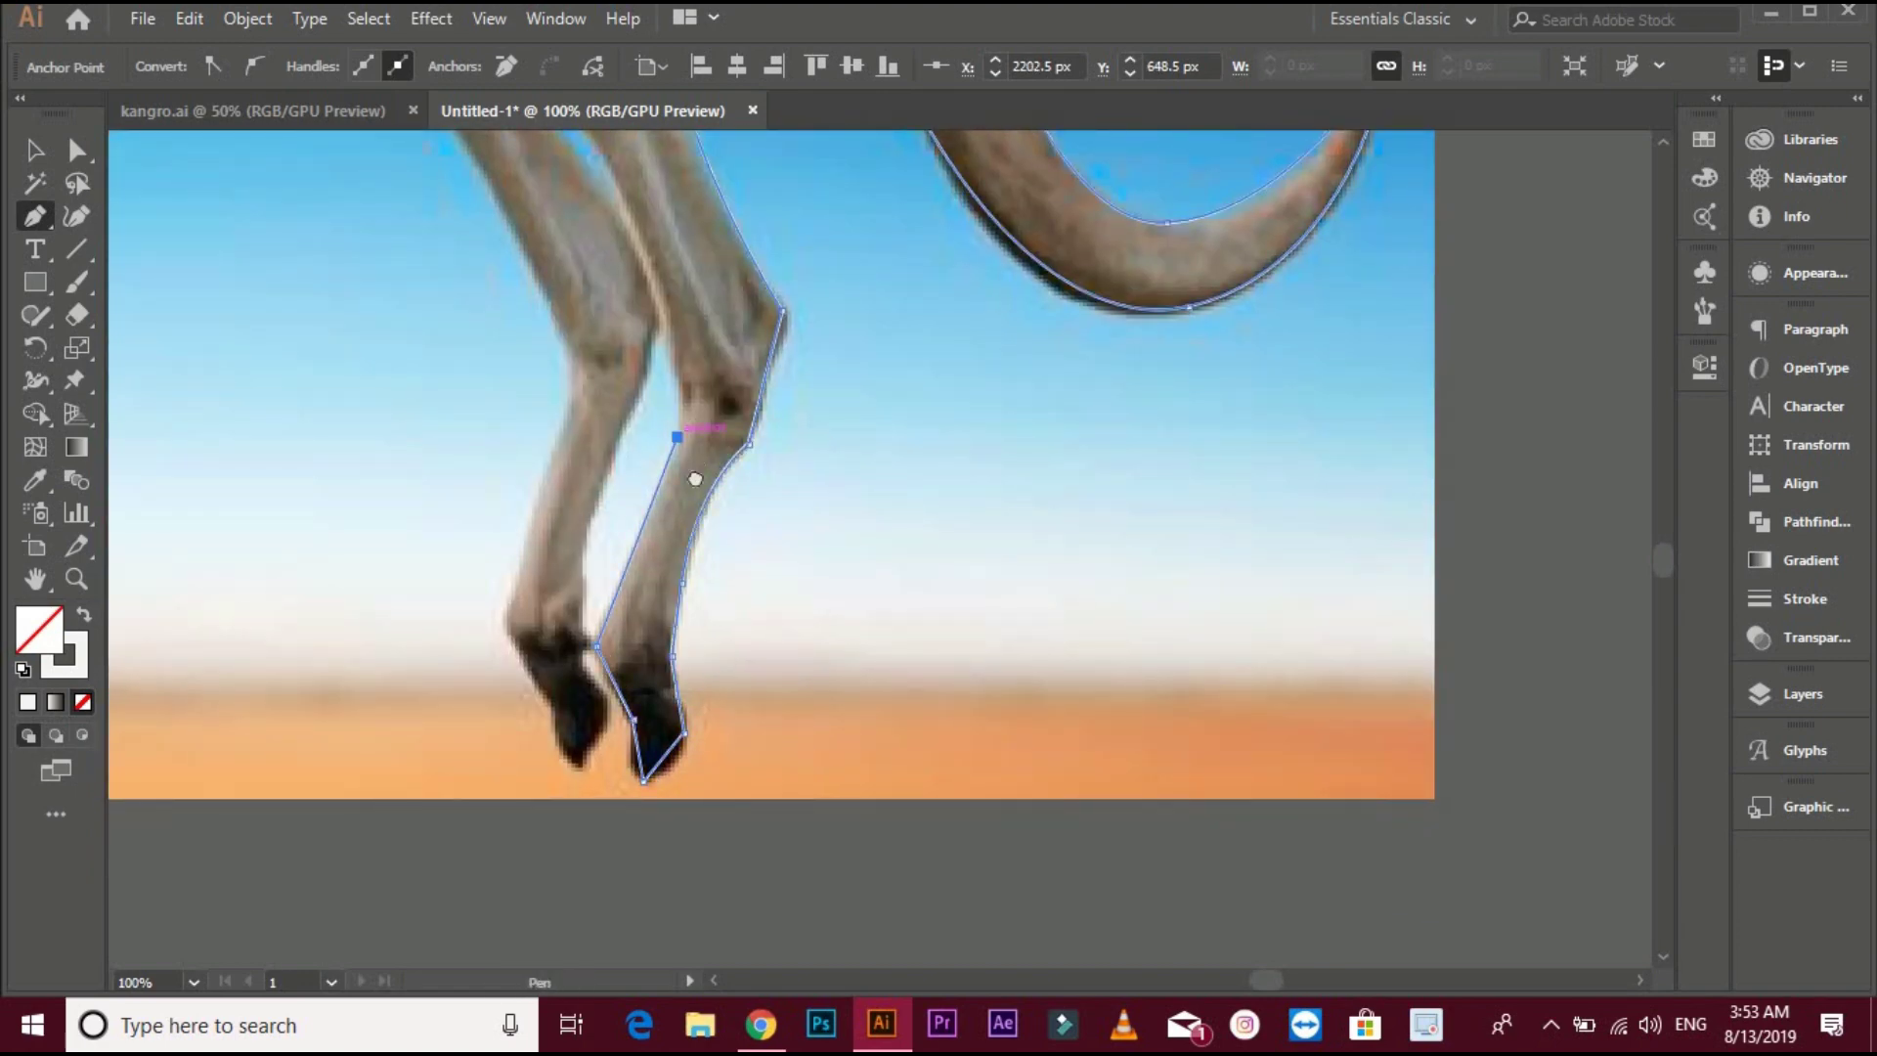
drag(695, 478, 778, 696)
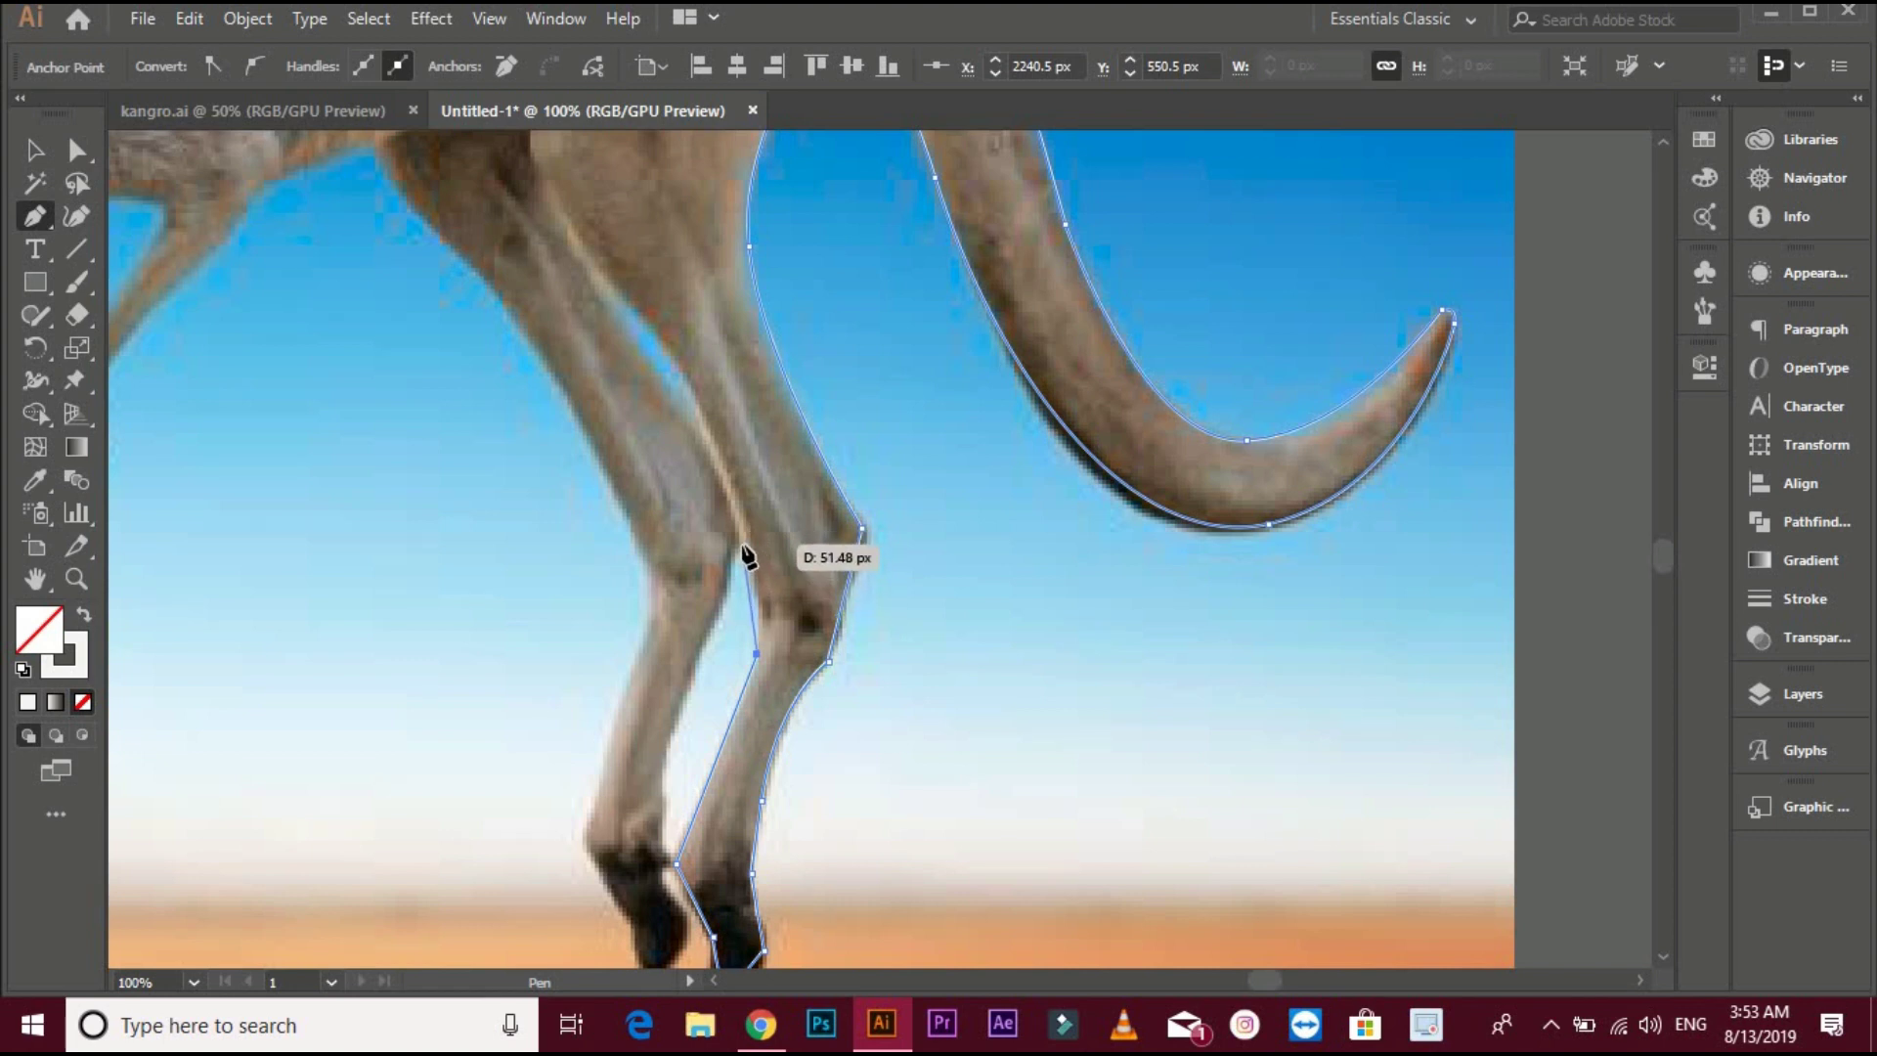
Begin outlining the second hind leg down toward its lower leg
click(762, 620)
click(762, 655)
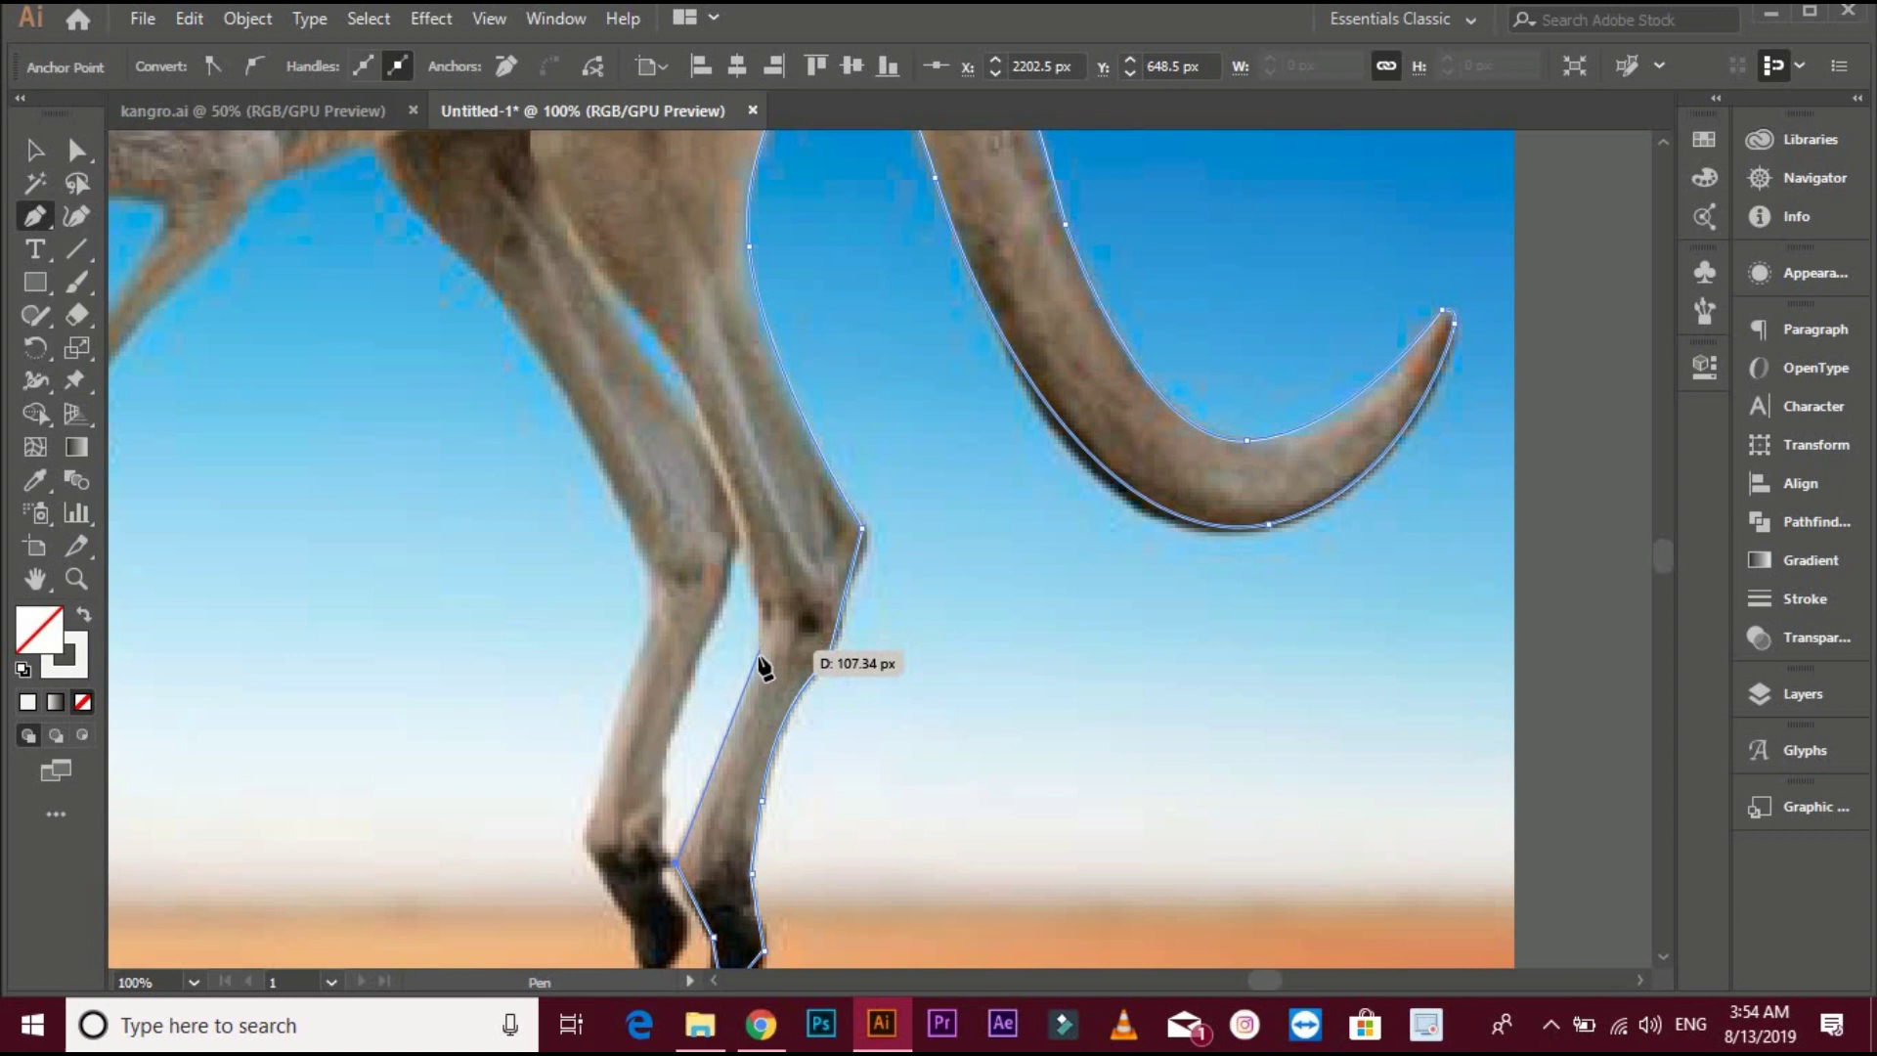
click(698, 400)
click(624, 281)
mouse_move(624, 281)
mouse_down()
mouse_move(672, 339)
mouse_move(785, 608)
mouse_up()
click(781, 583)
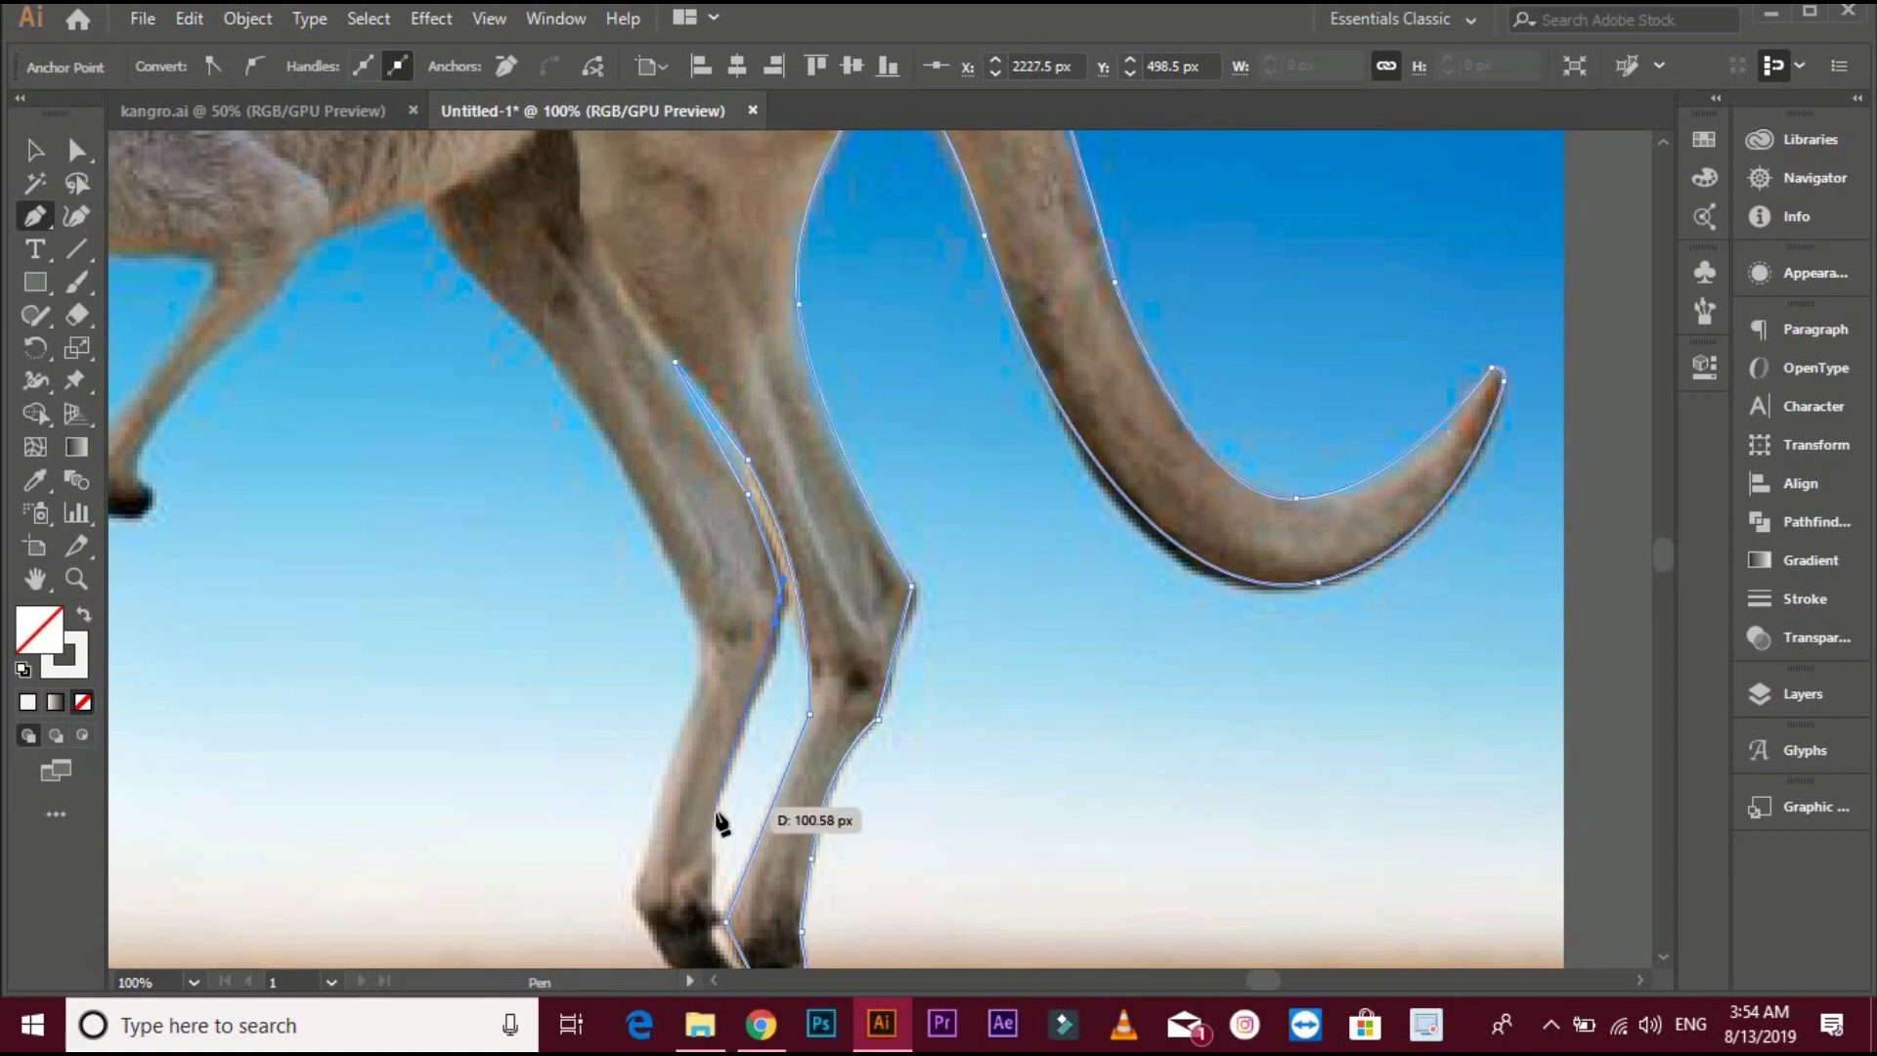
drag(735, 751, 733, 600)
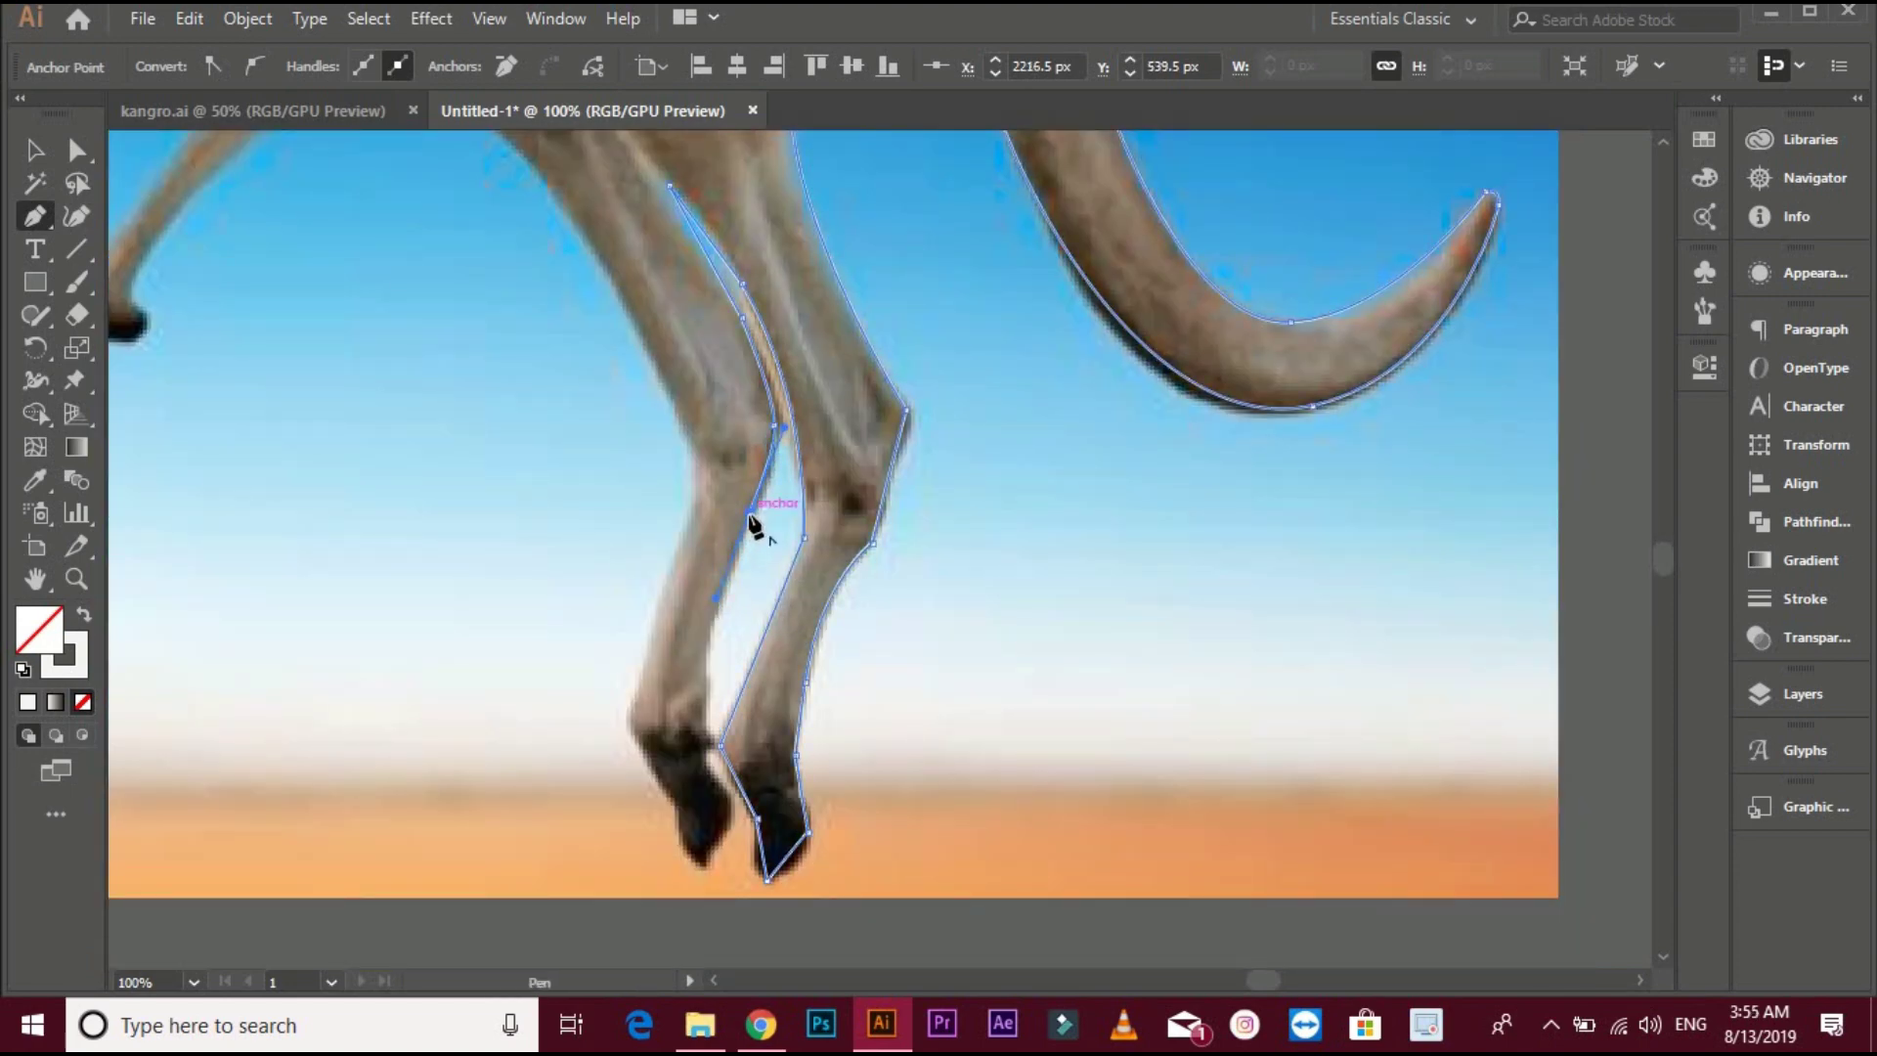
drag(704, 628, 706, 704)
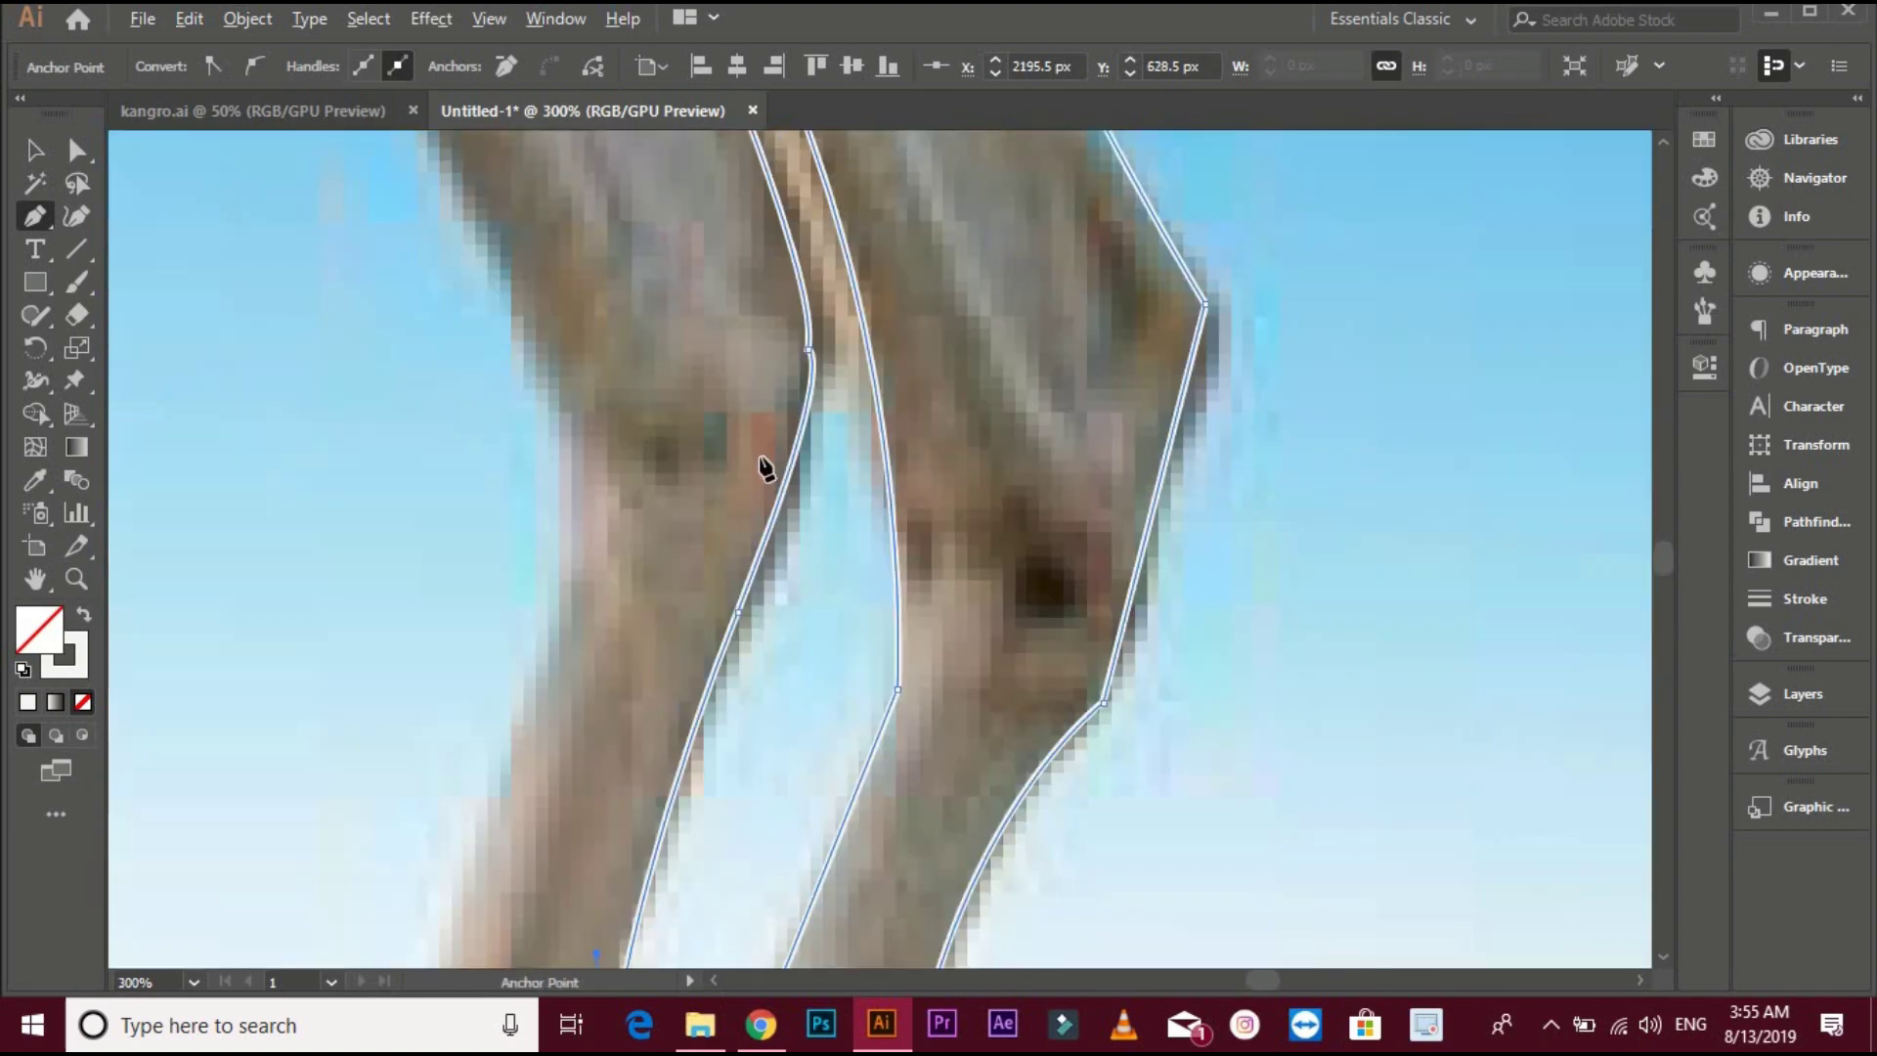
scroll(705, 792, up, 3)
scroll(872, 586, down, 1)
Trace the second hind leg down around its hoof and back up its left edge
drag(822, 381, 909, 547)
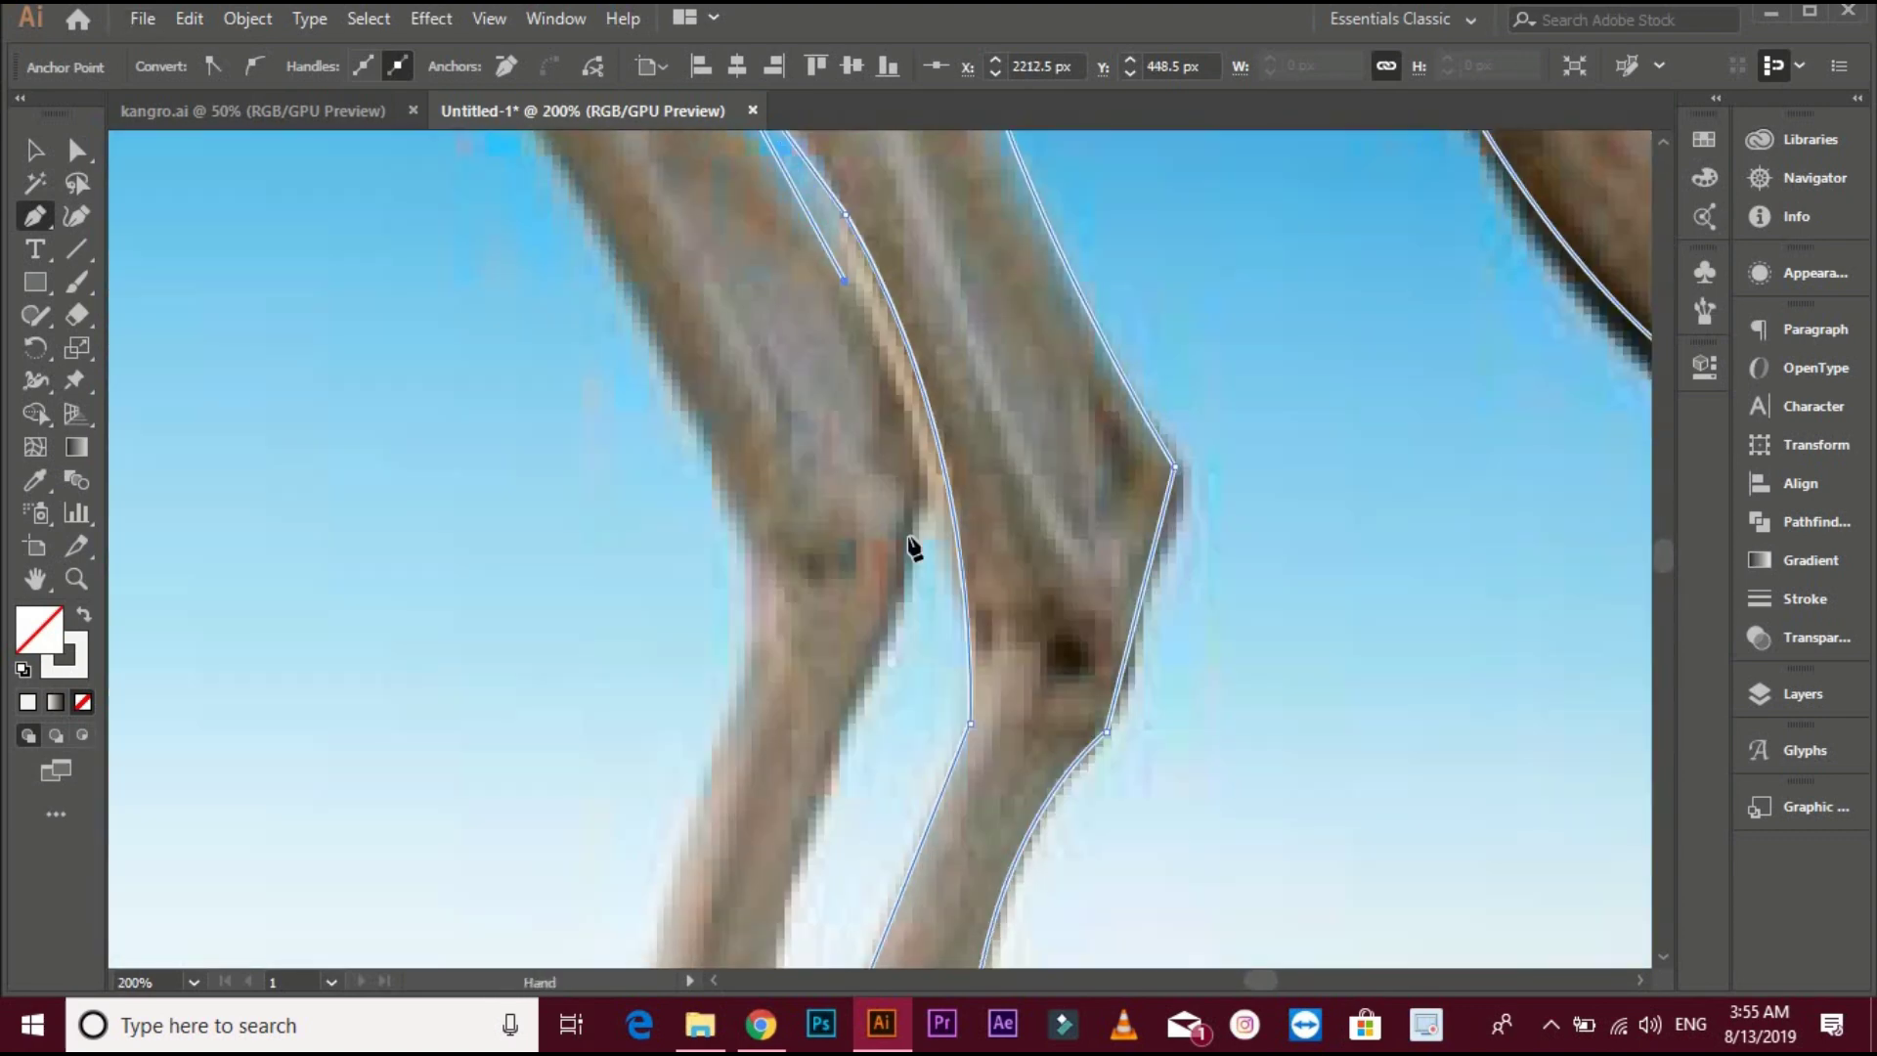
click(917, 488)
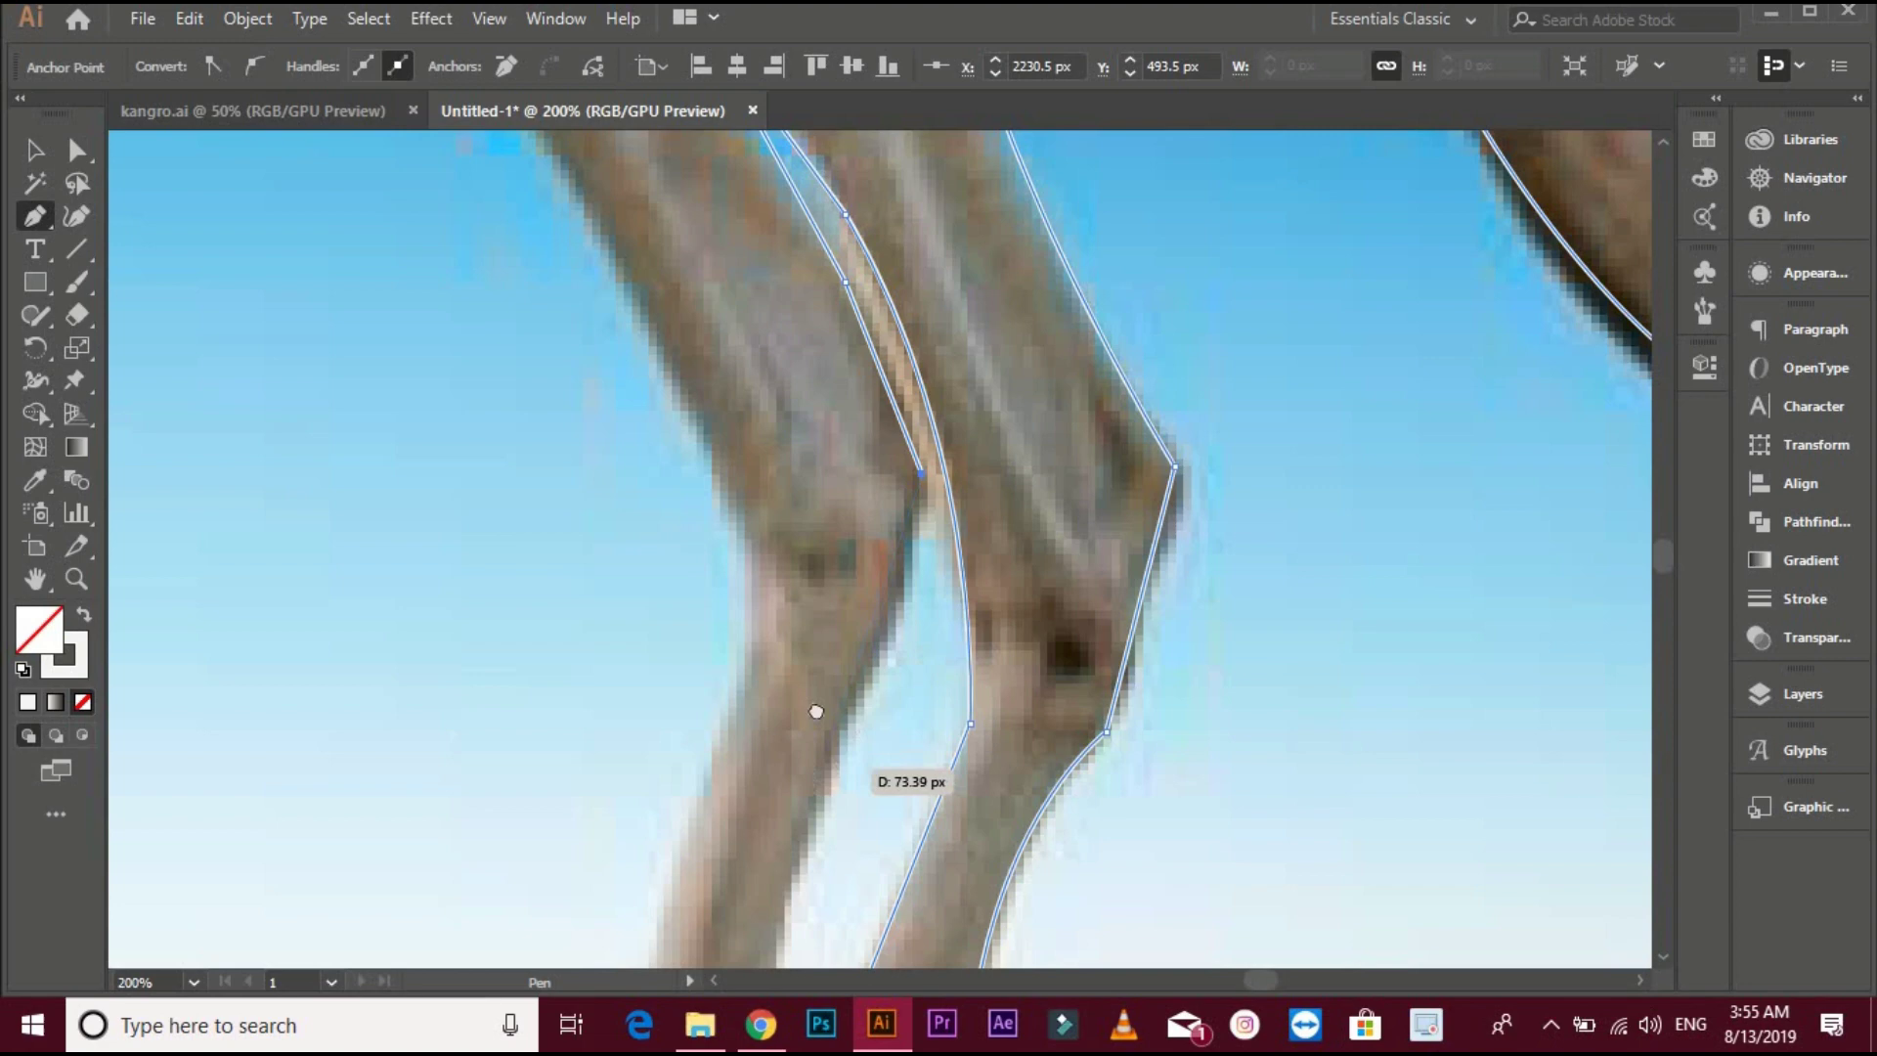
key(ctrl+minus)
click(832, 617)
scroll(797, 578, down, 2)
click(790, 658)
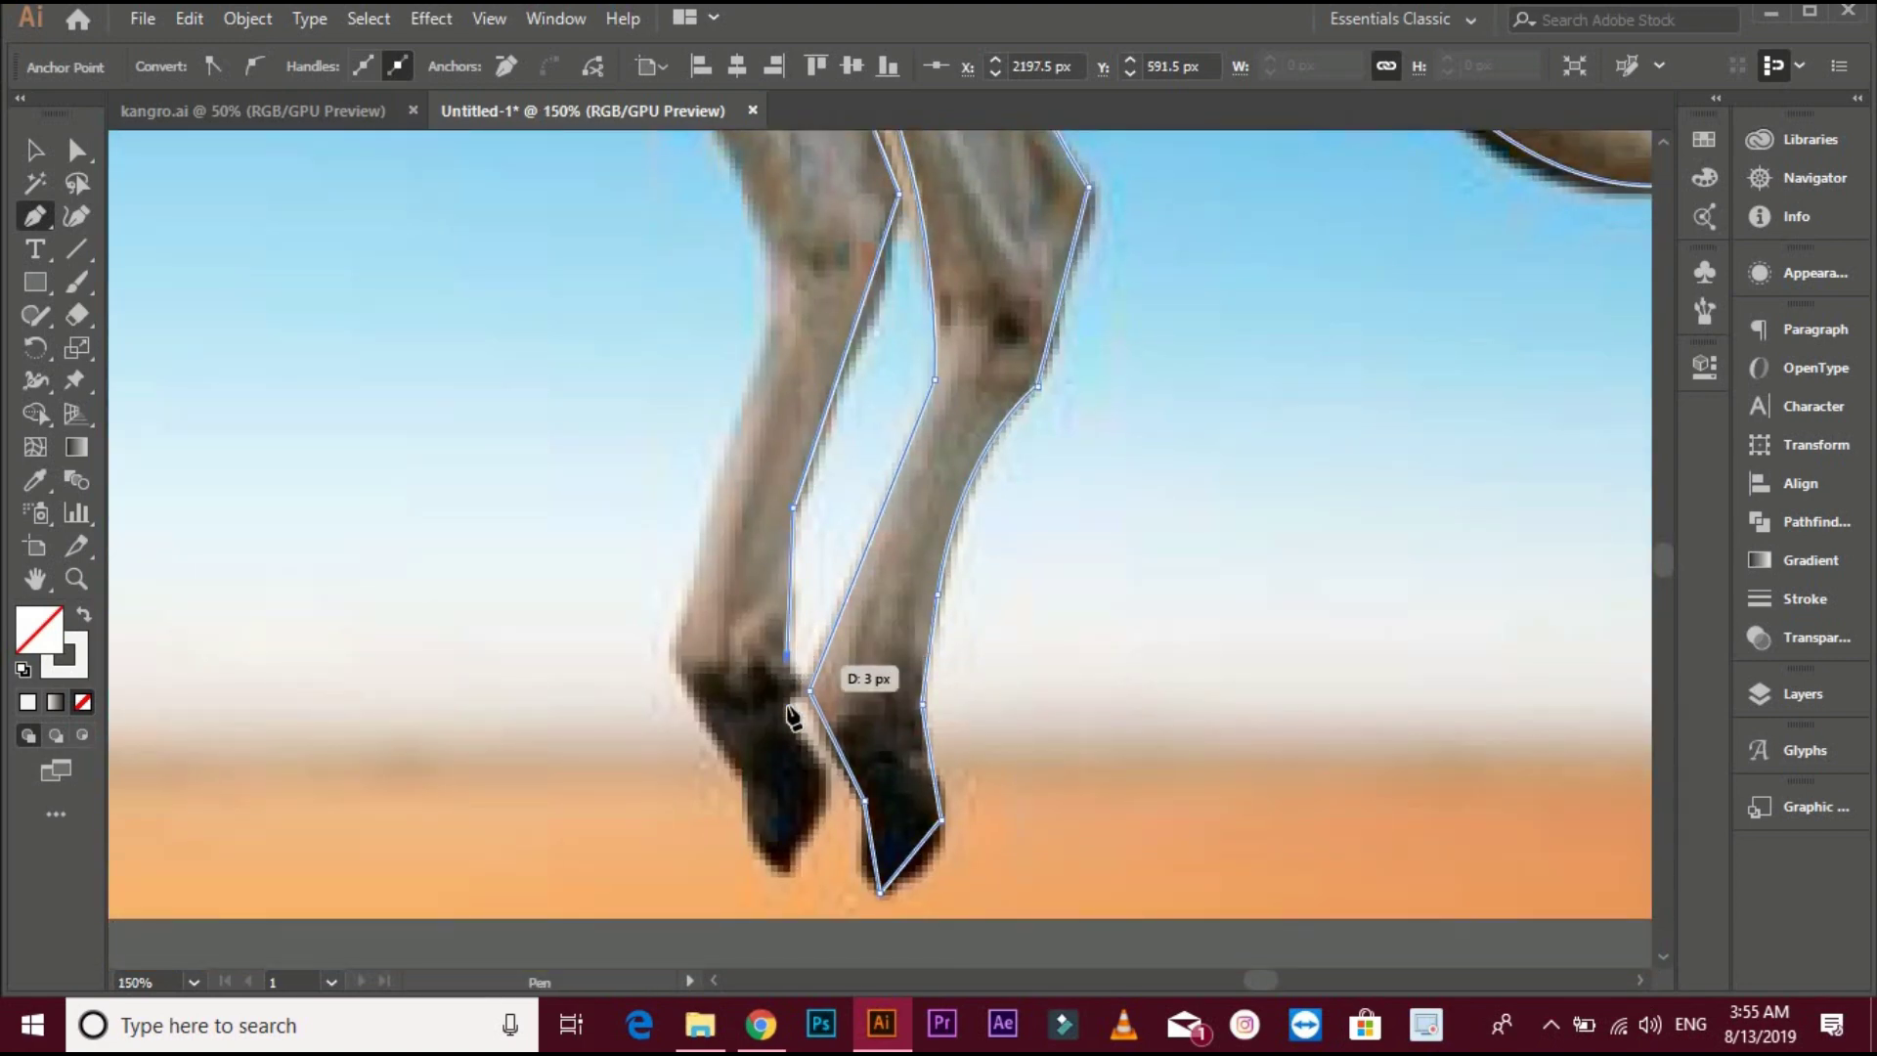
click(787, 713)
click(827, 774)
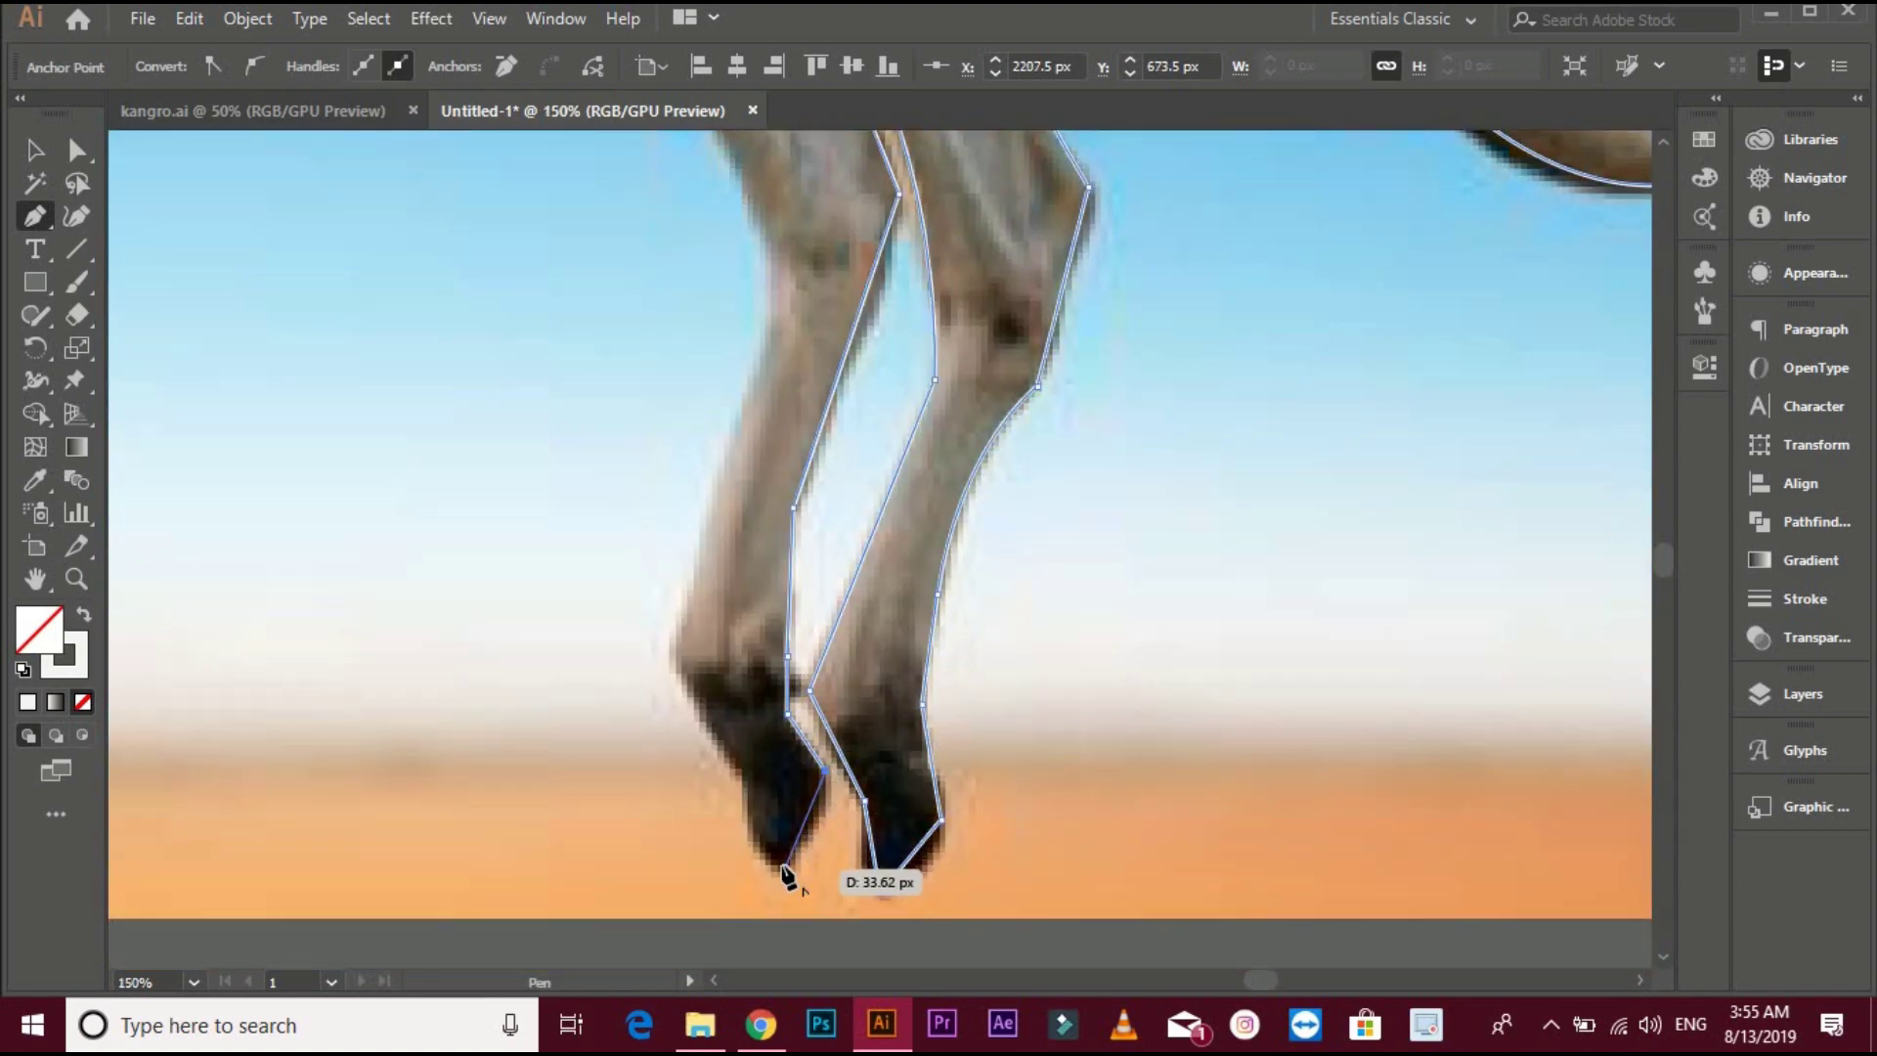
click(782, 869)
click(678, 663)
click(768, 313)
Trace from the leg-belly junction along the front leg toward the paw
key(ctrl+minus)
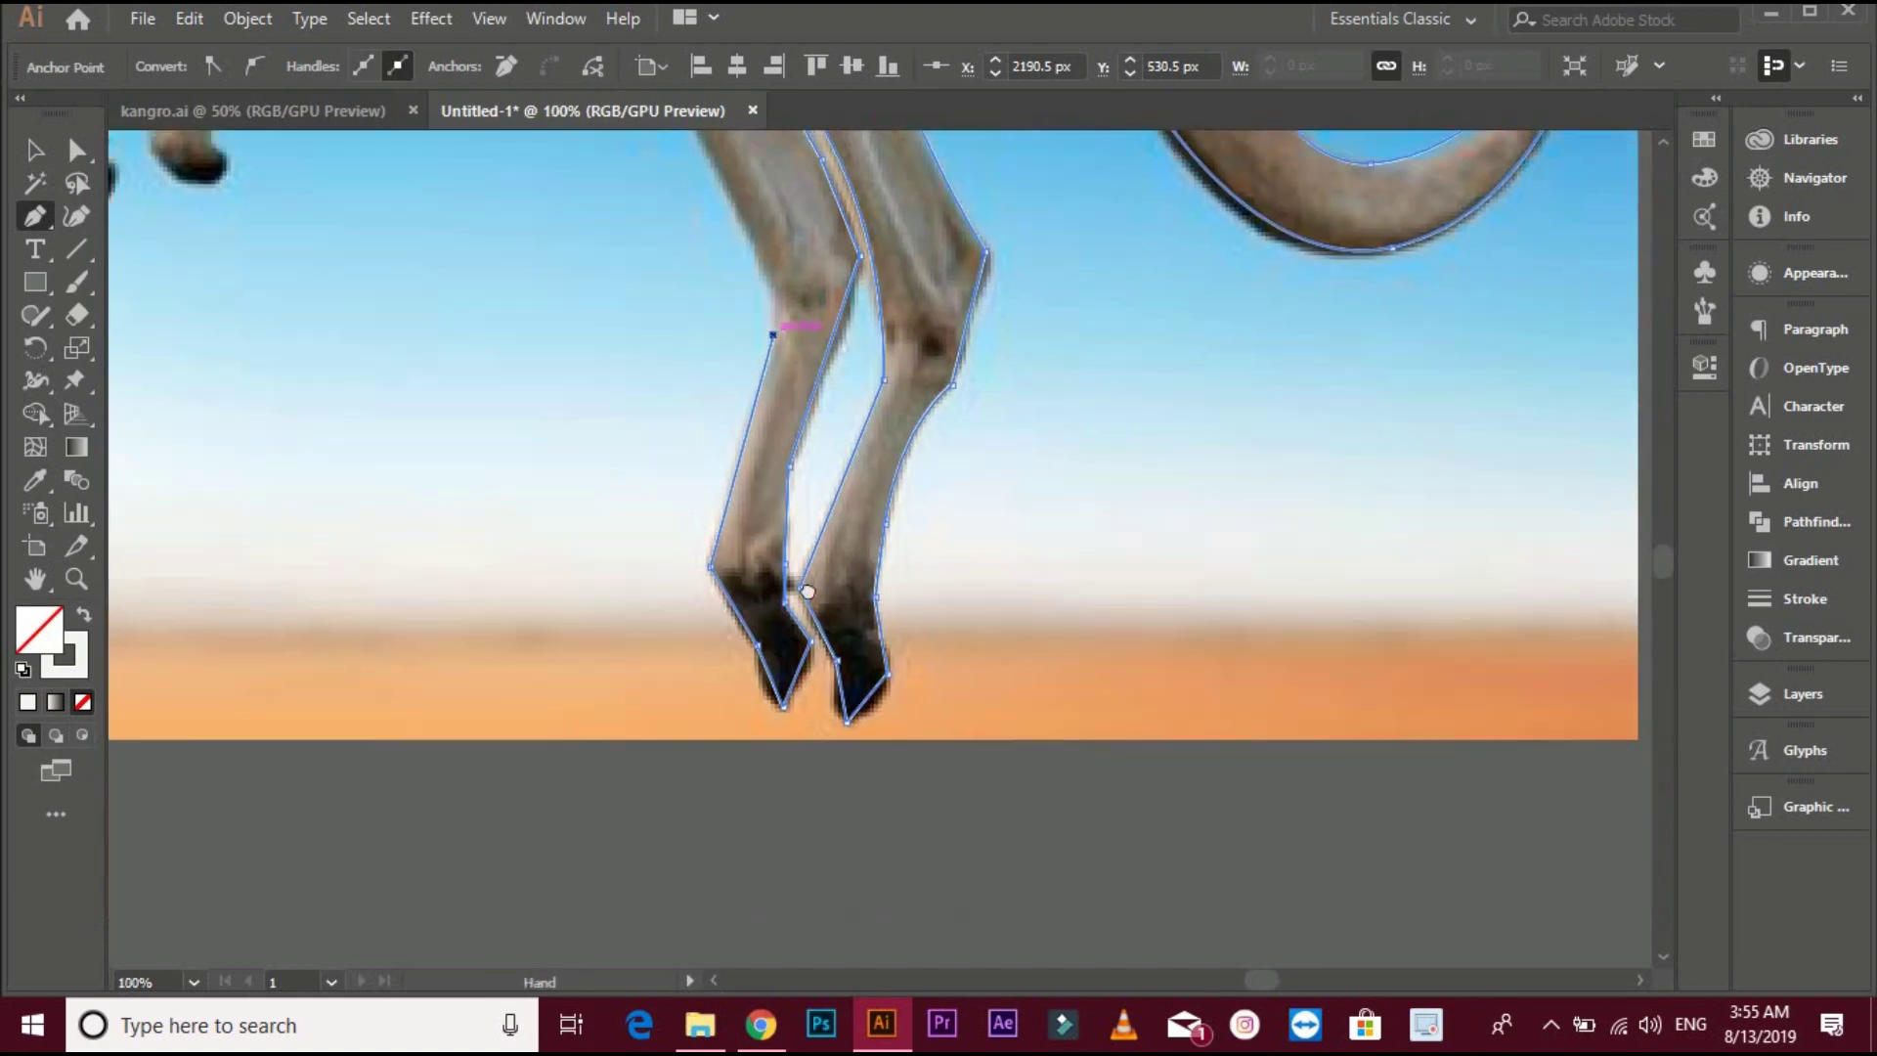
scroll(740, 423, up, 3)
key(ctrl+h)
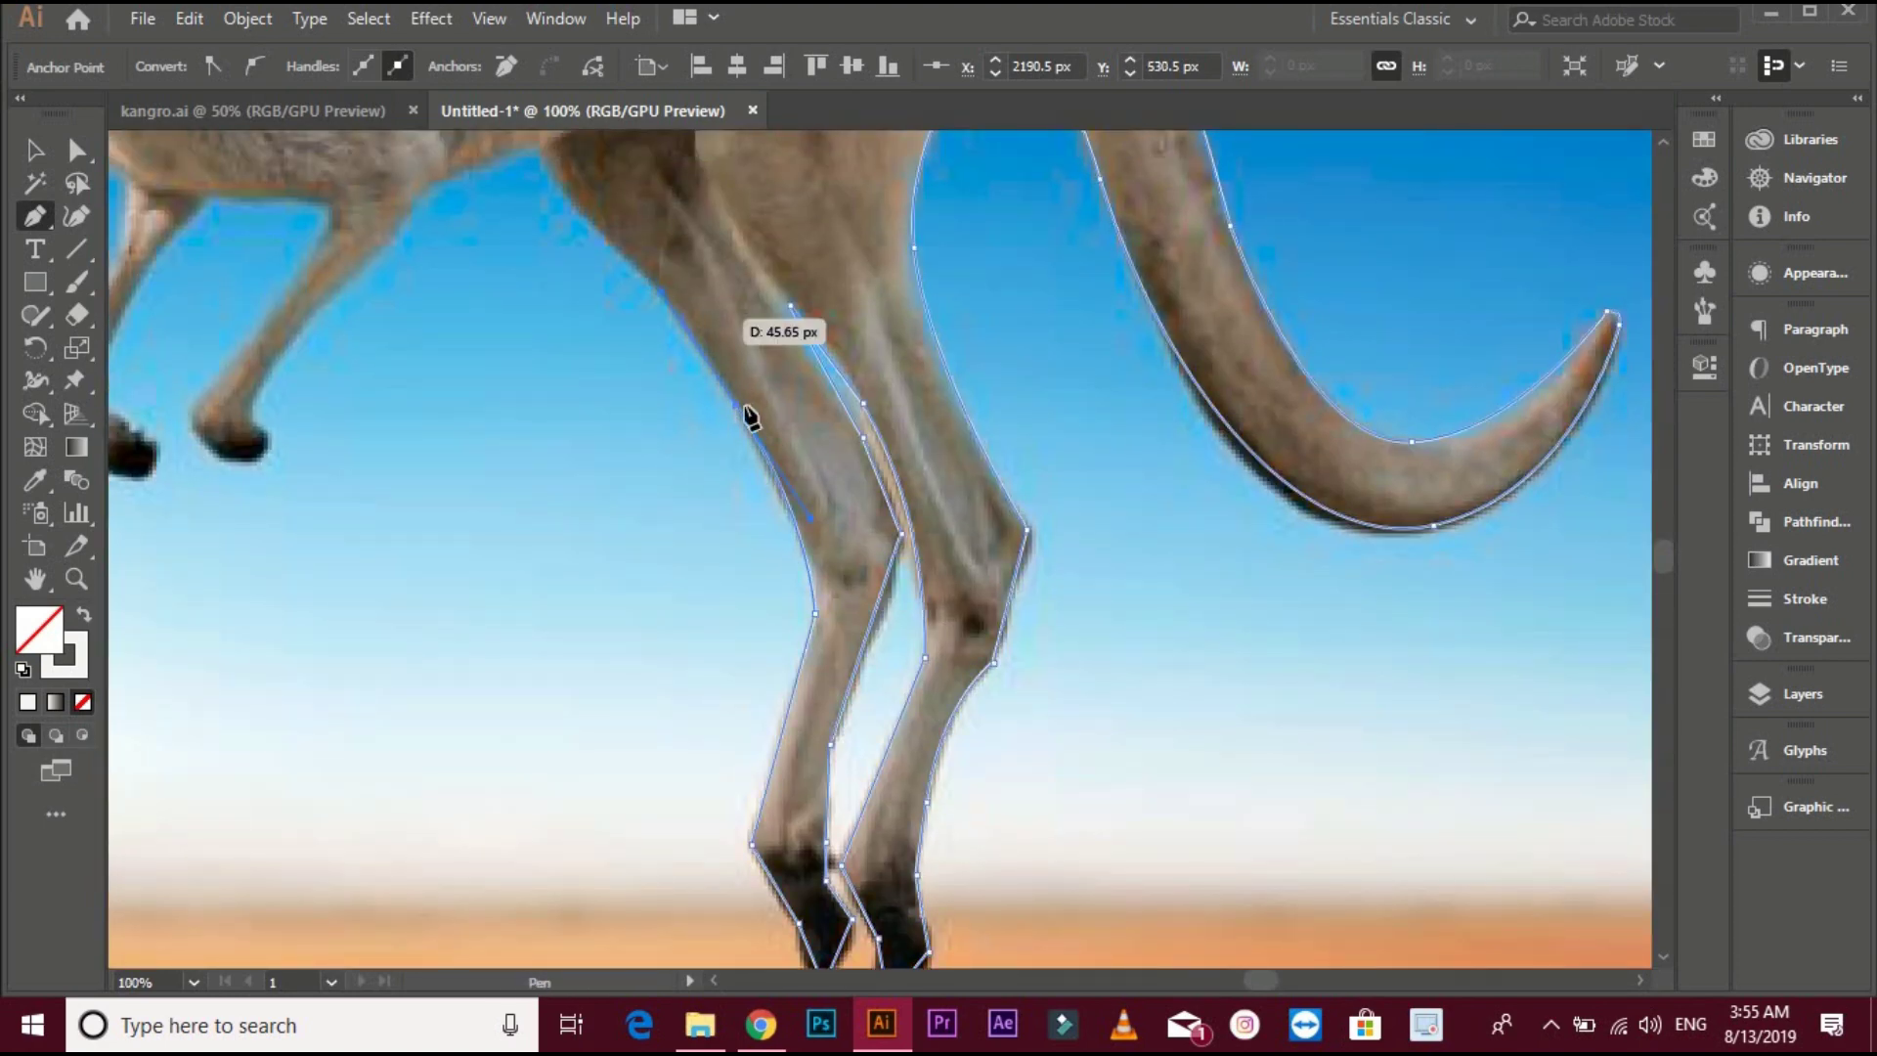
drag(737, 402, 852, 567)
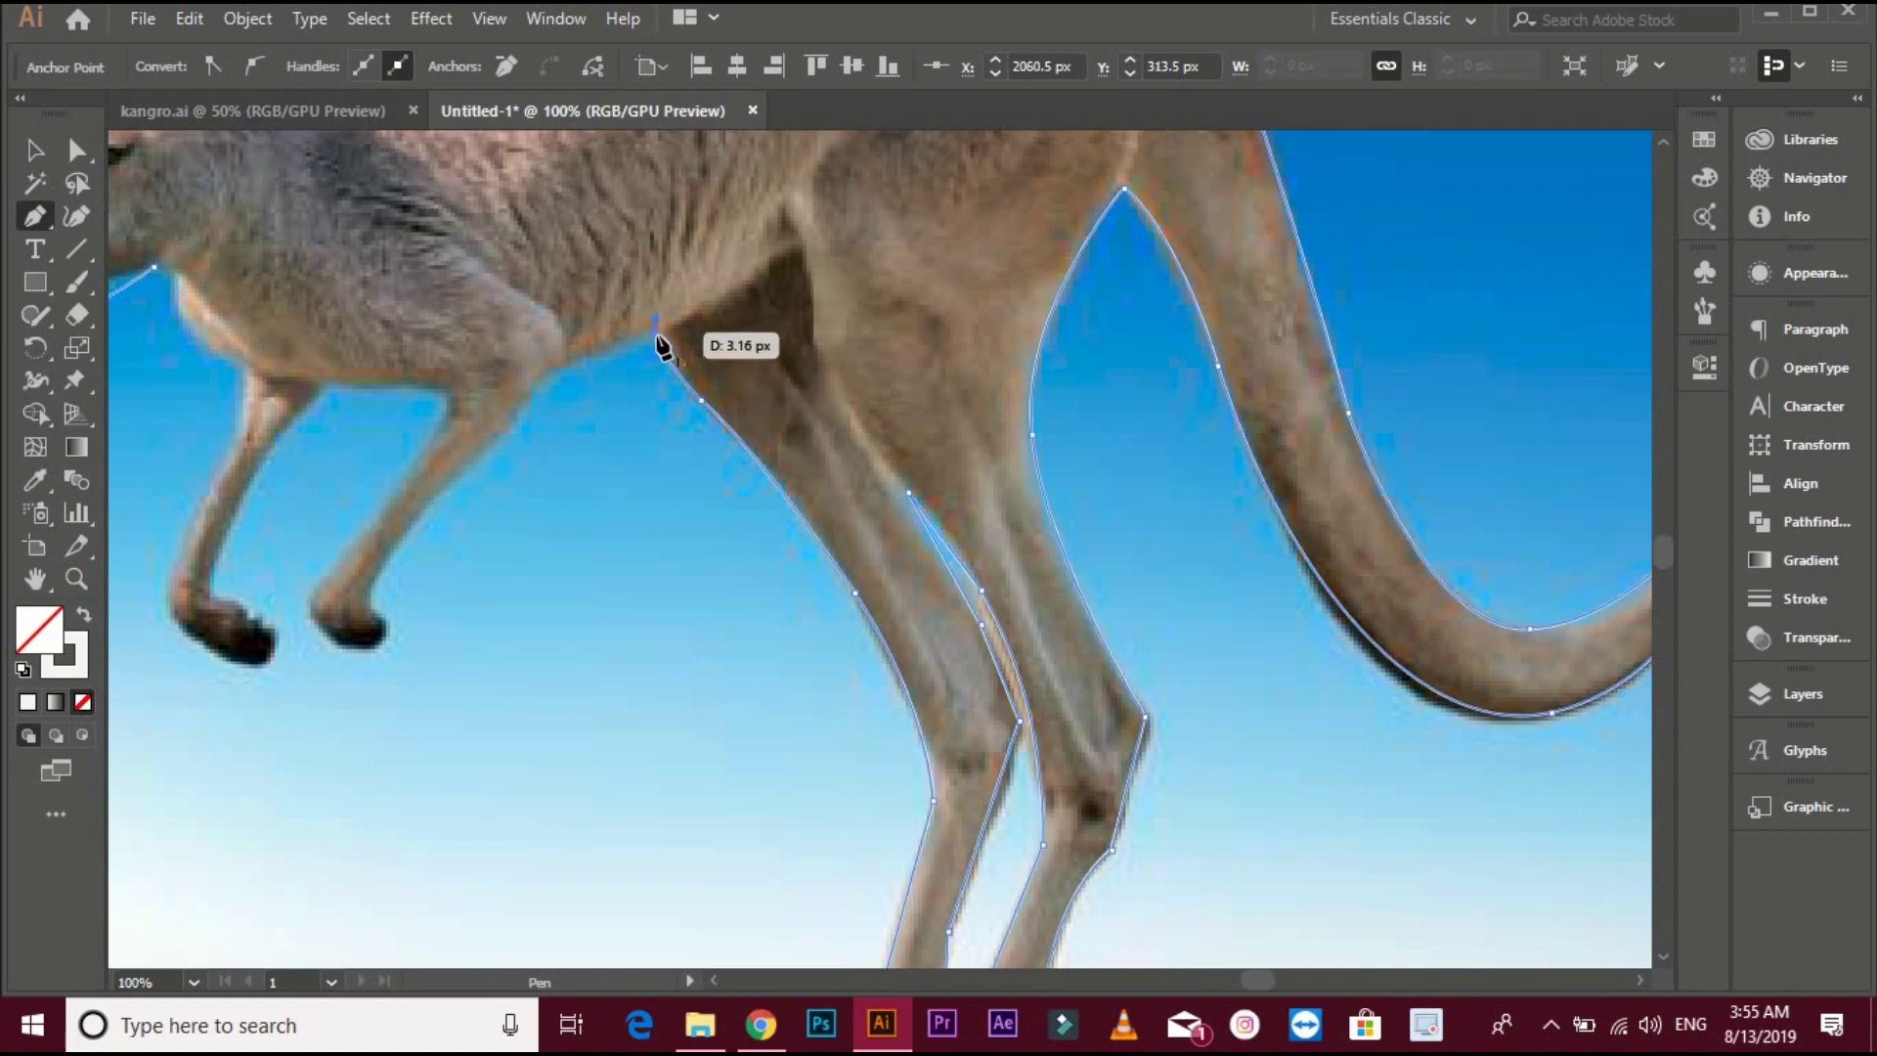
scroll(658, 346, up, 3)
scroll(659, 346, down, 3)
scroll(755, 356, up, 3)
scroll(822, 389, up, 2)
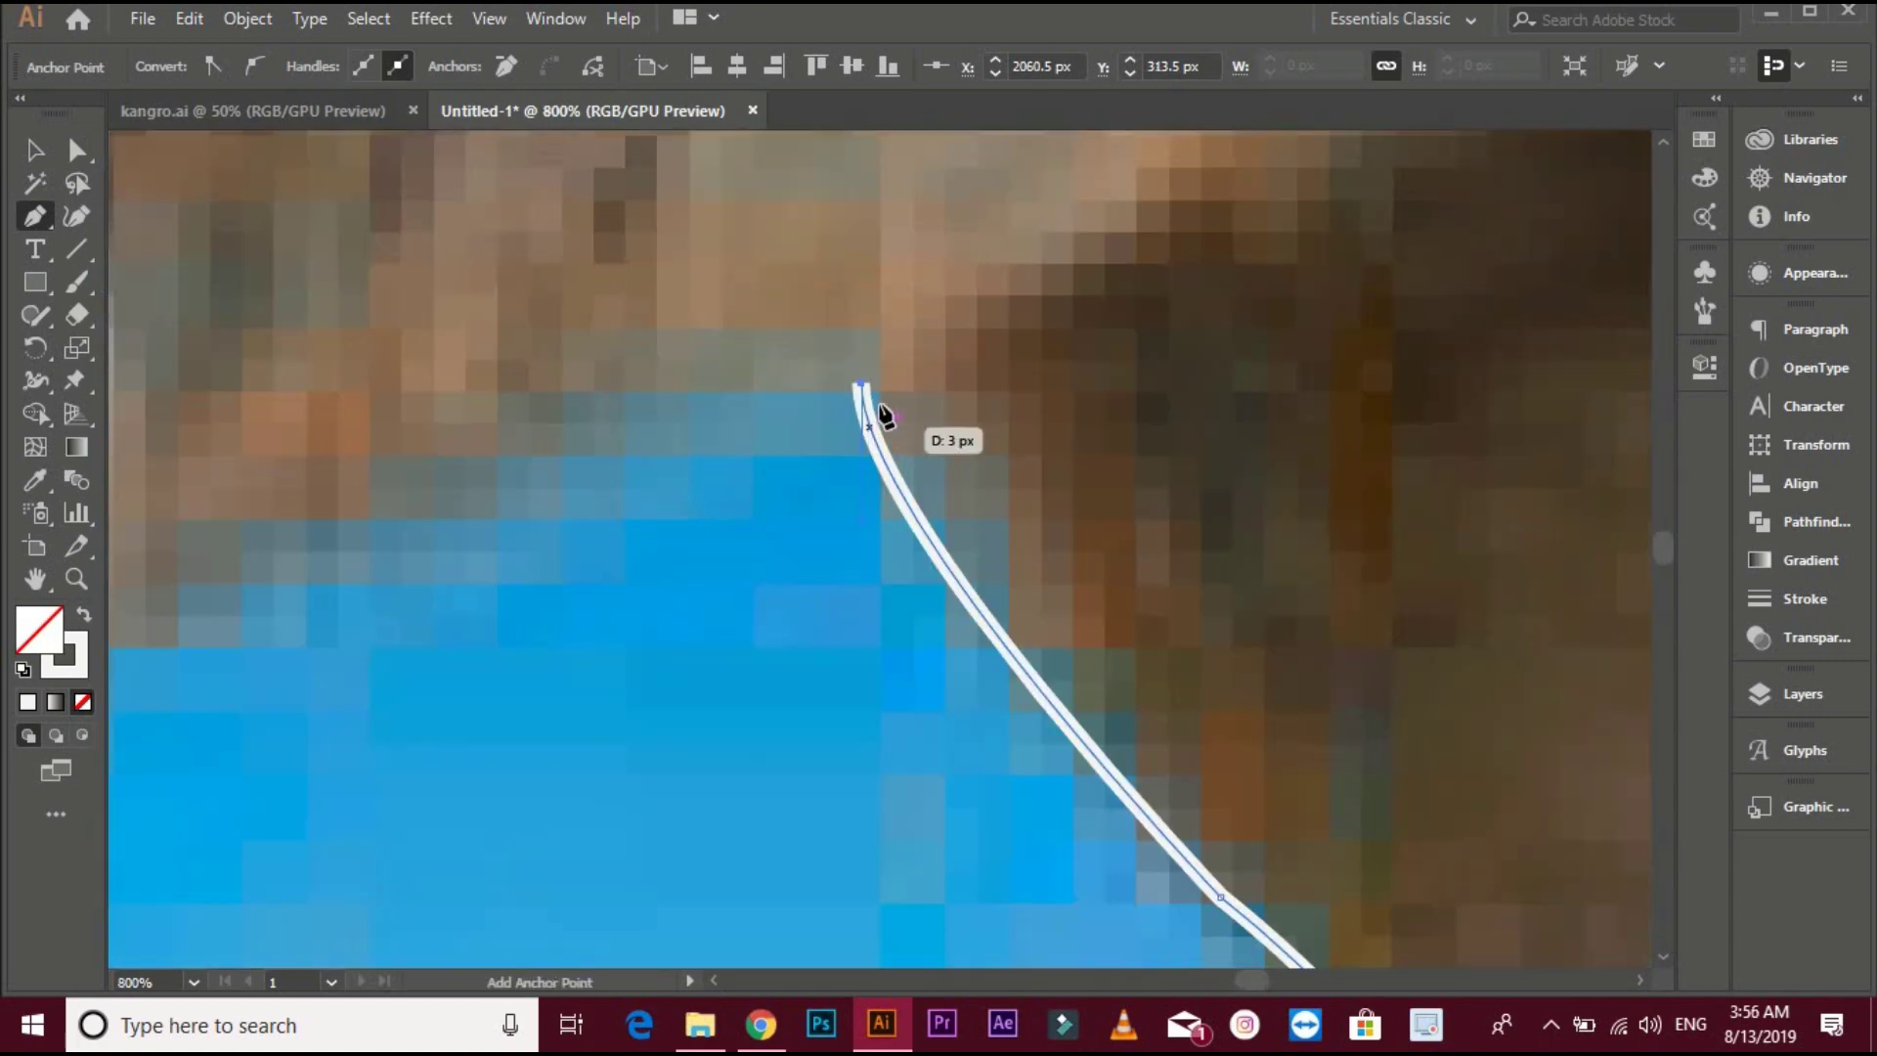
scroll(800, 470, down, 4)
click(808, 385)
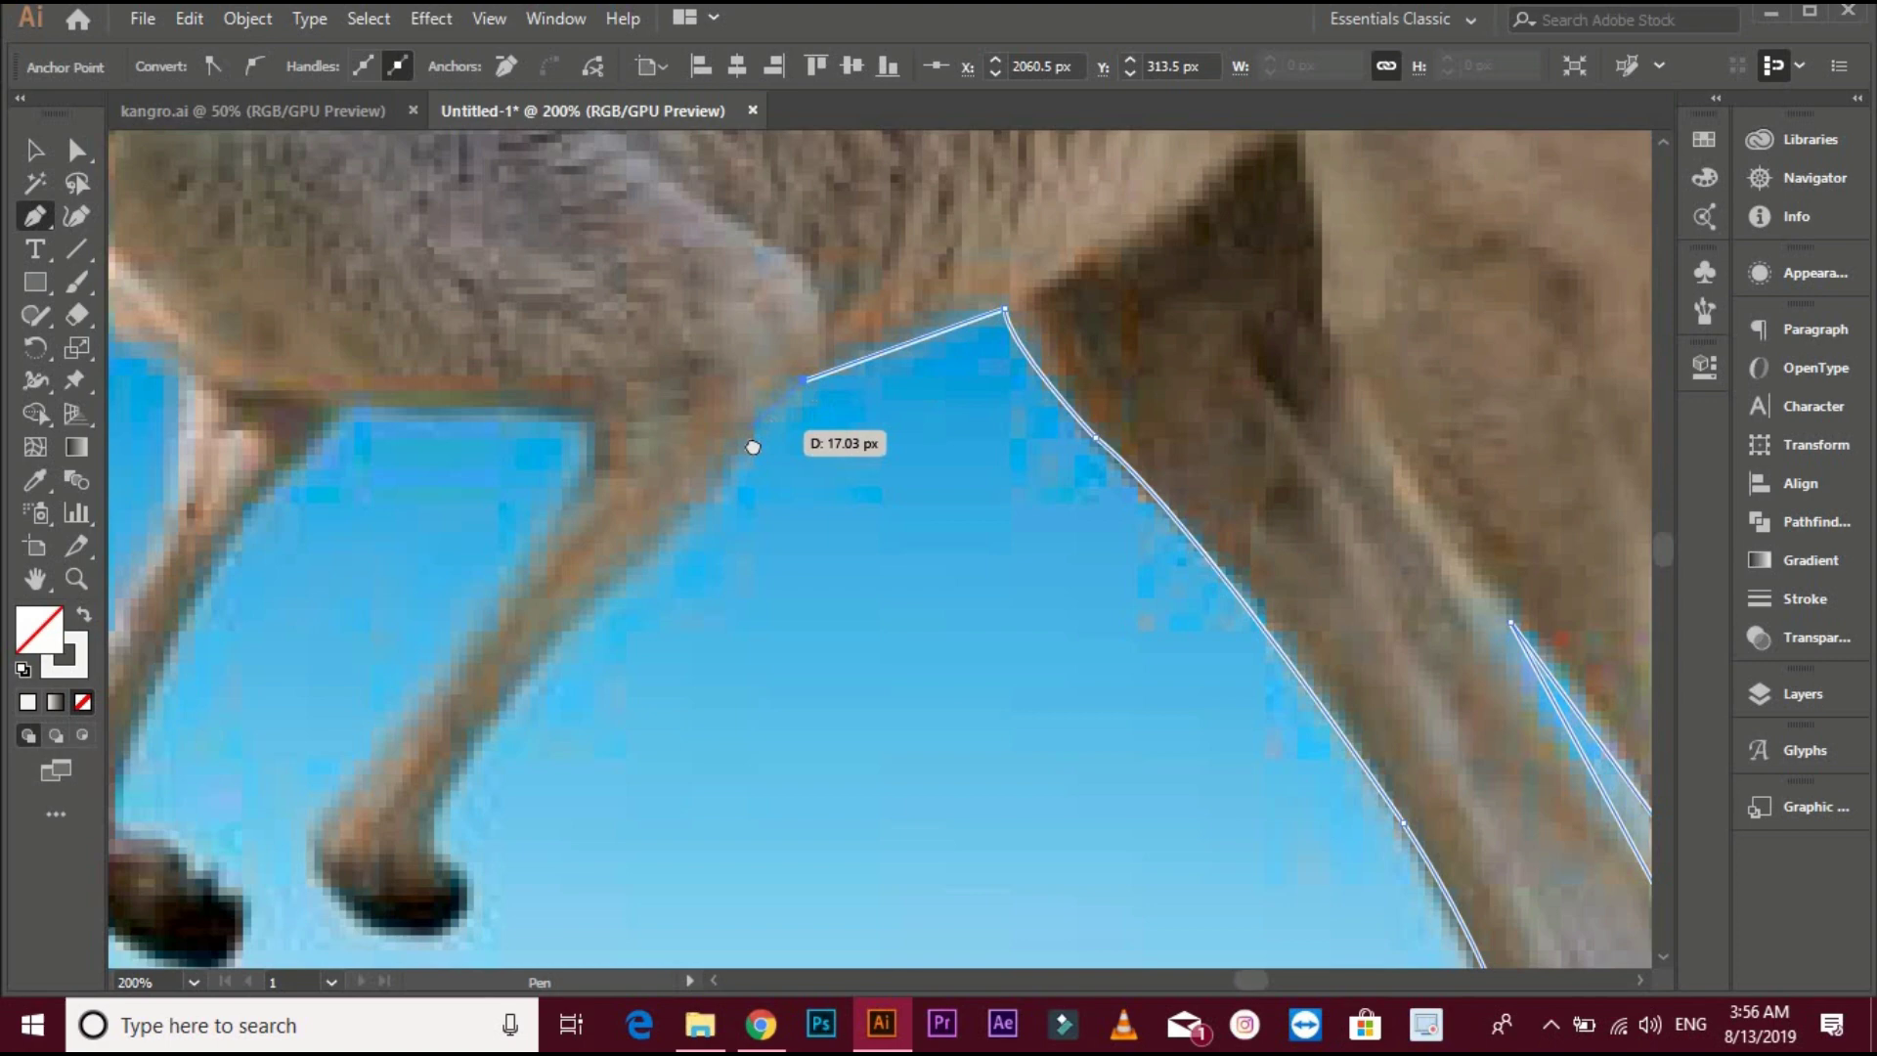
scroll(778, 440, down, 1)
scroll(777, 441, left, 1)
click(770, 453)
scroll(734, 484, down, 1)
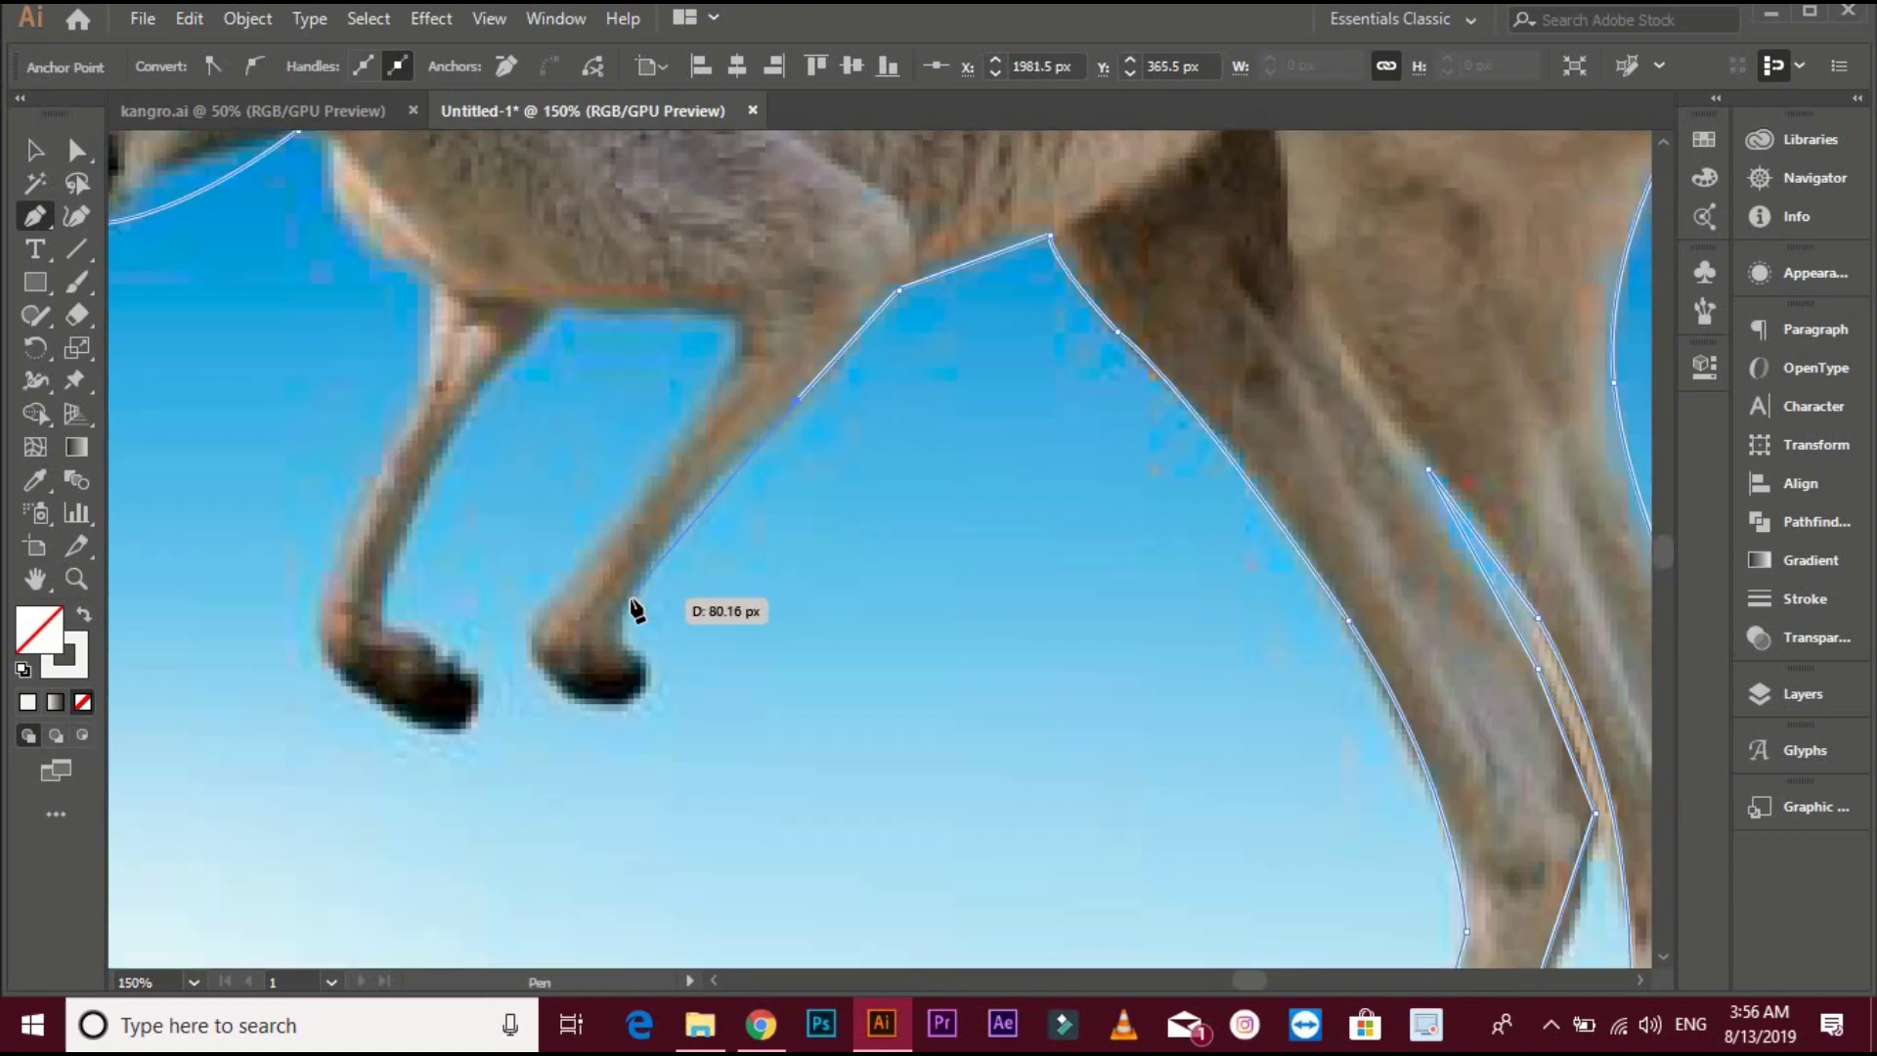
click(629, 599)
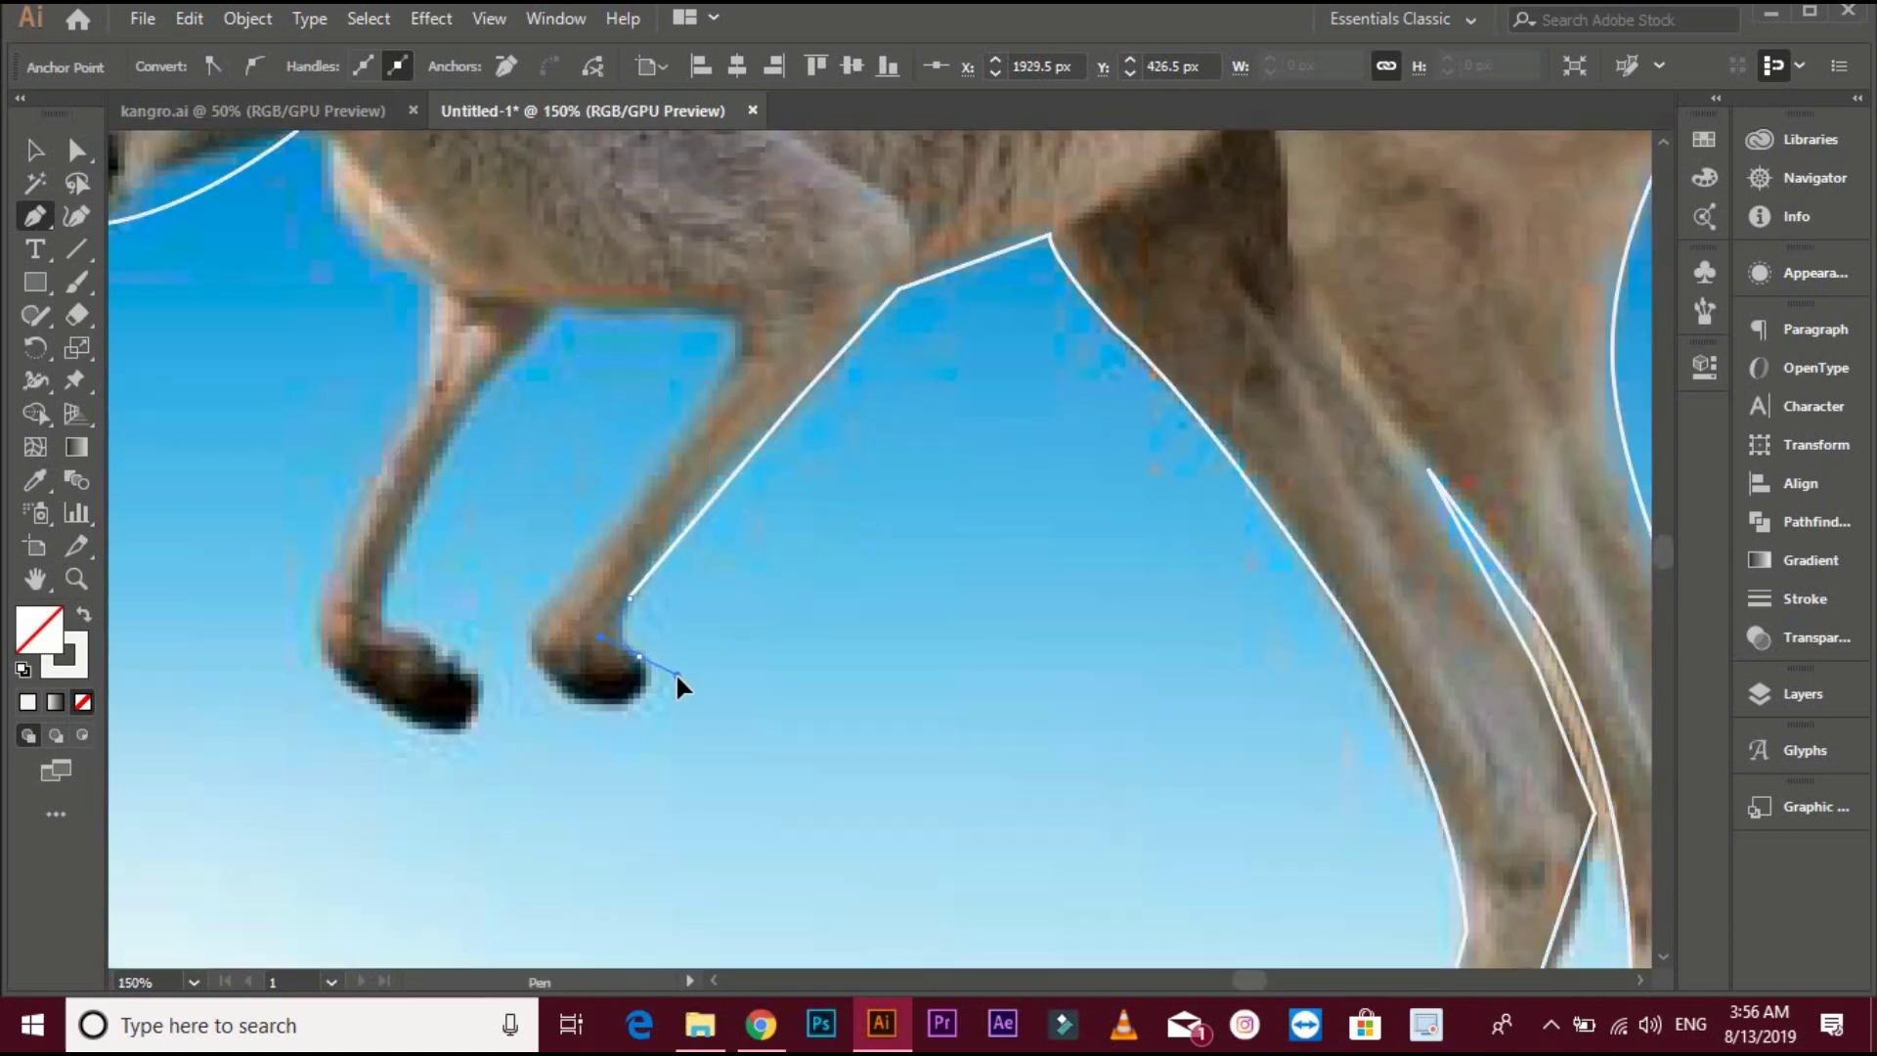
Curve around the front paw and up both front legs toward the chest to close the outline
drag(637, 657, 624, 652)
scroll(637, 667, up, 1)
click(674, 681)
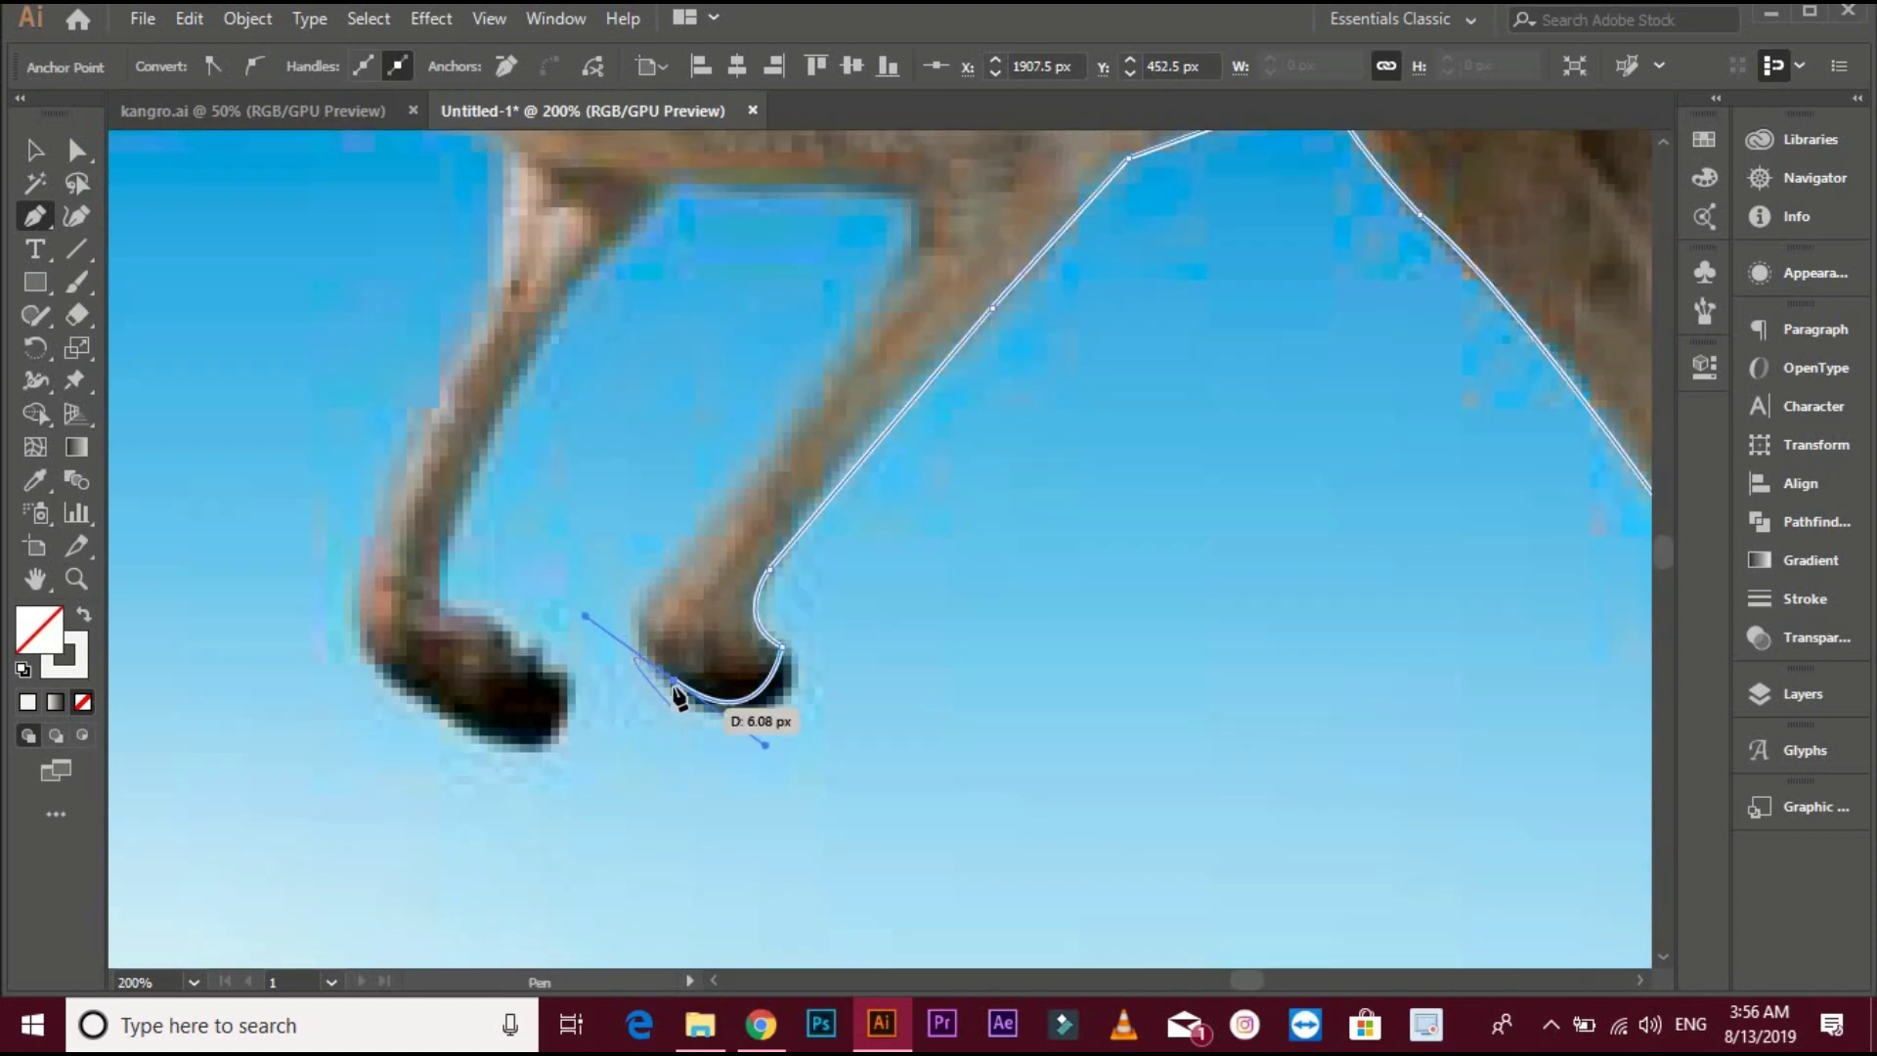
mouse_move(701, 547)
mouse_down()
mouse_move(794, 456)
mouse_move(869, 426)
mouse_move(868, 390)
mouse_move(690, 352)
mouse_up()
scroll(704, 550, down, 1)
click(689, 356)
mouse_move(604, 439)
mouse_down()
mouse_move(513, 632)
mouse_move(591, 665)
mouse_move(573, 703)
mouse_move(578, 688)
mouse_move(443, 645)
mouse_up()
scroll(520, 623, down, 1)
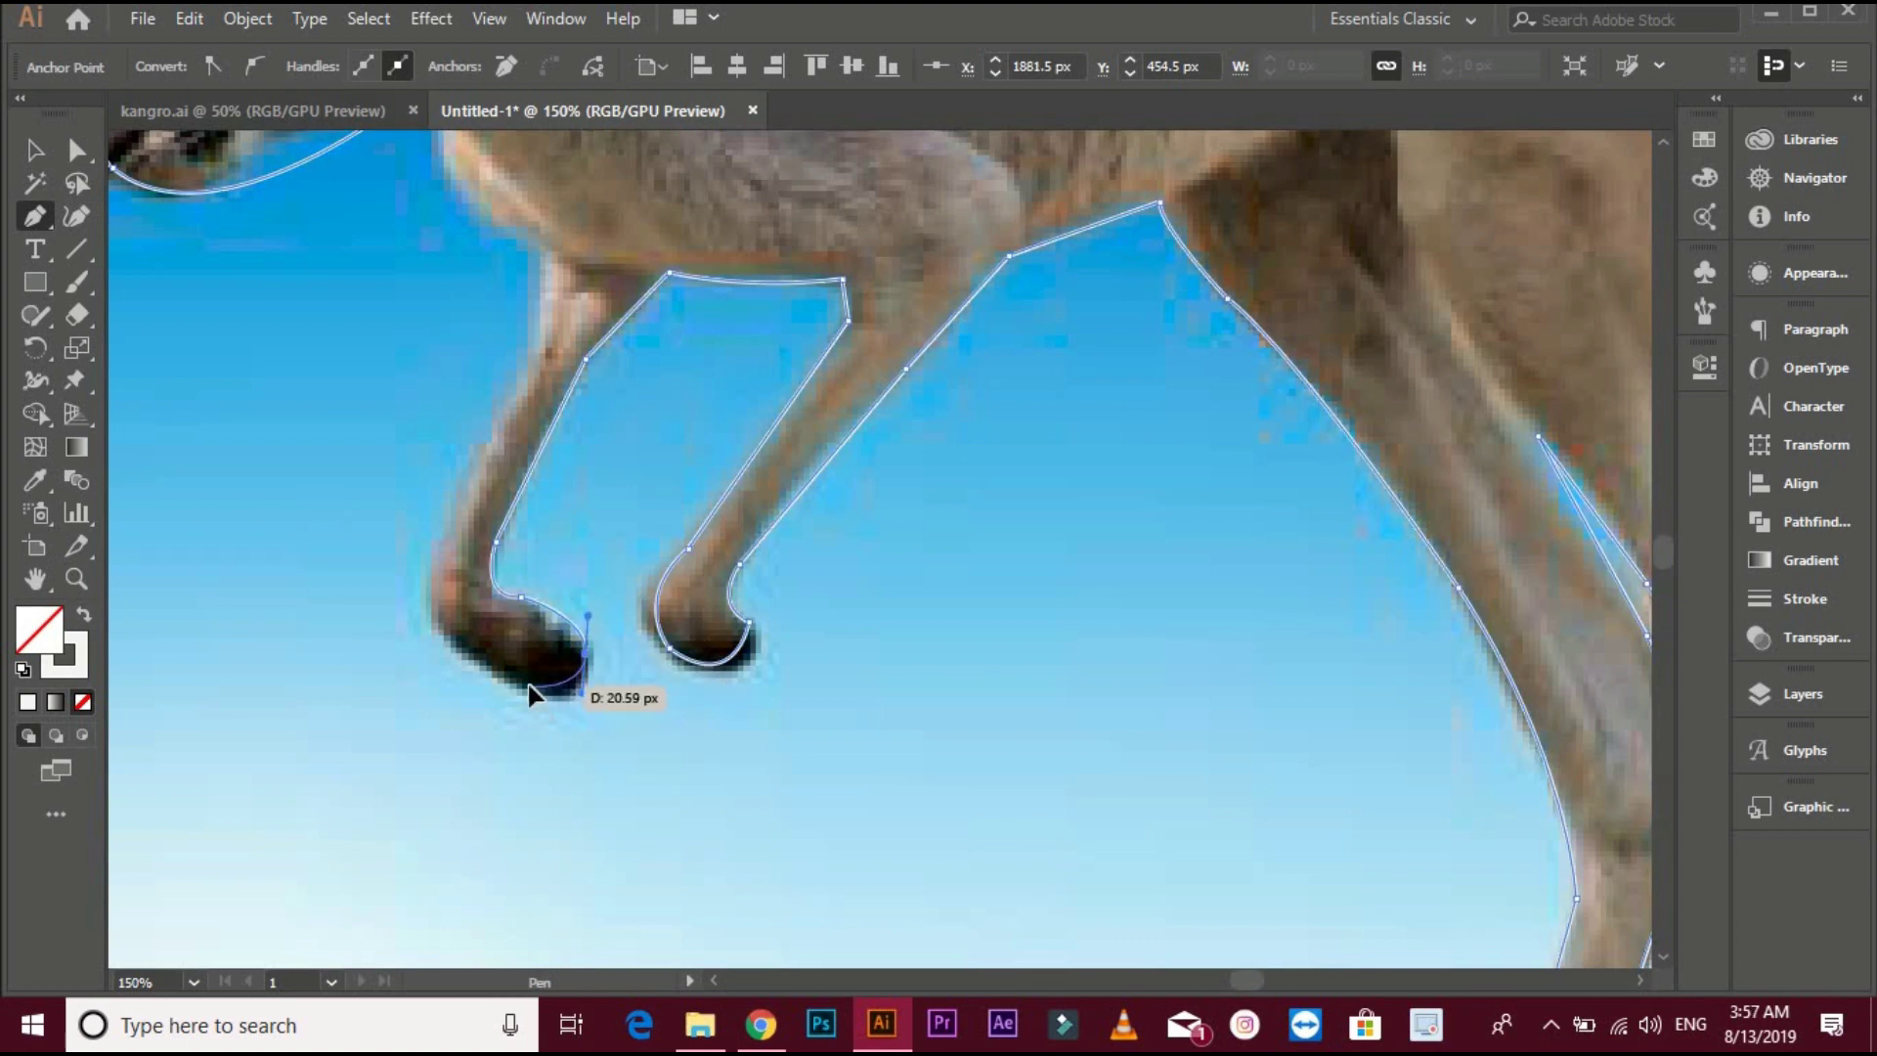
drag(485, 450, 553, 329)
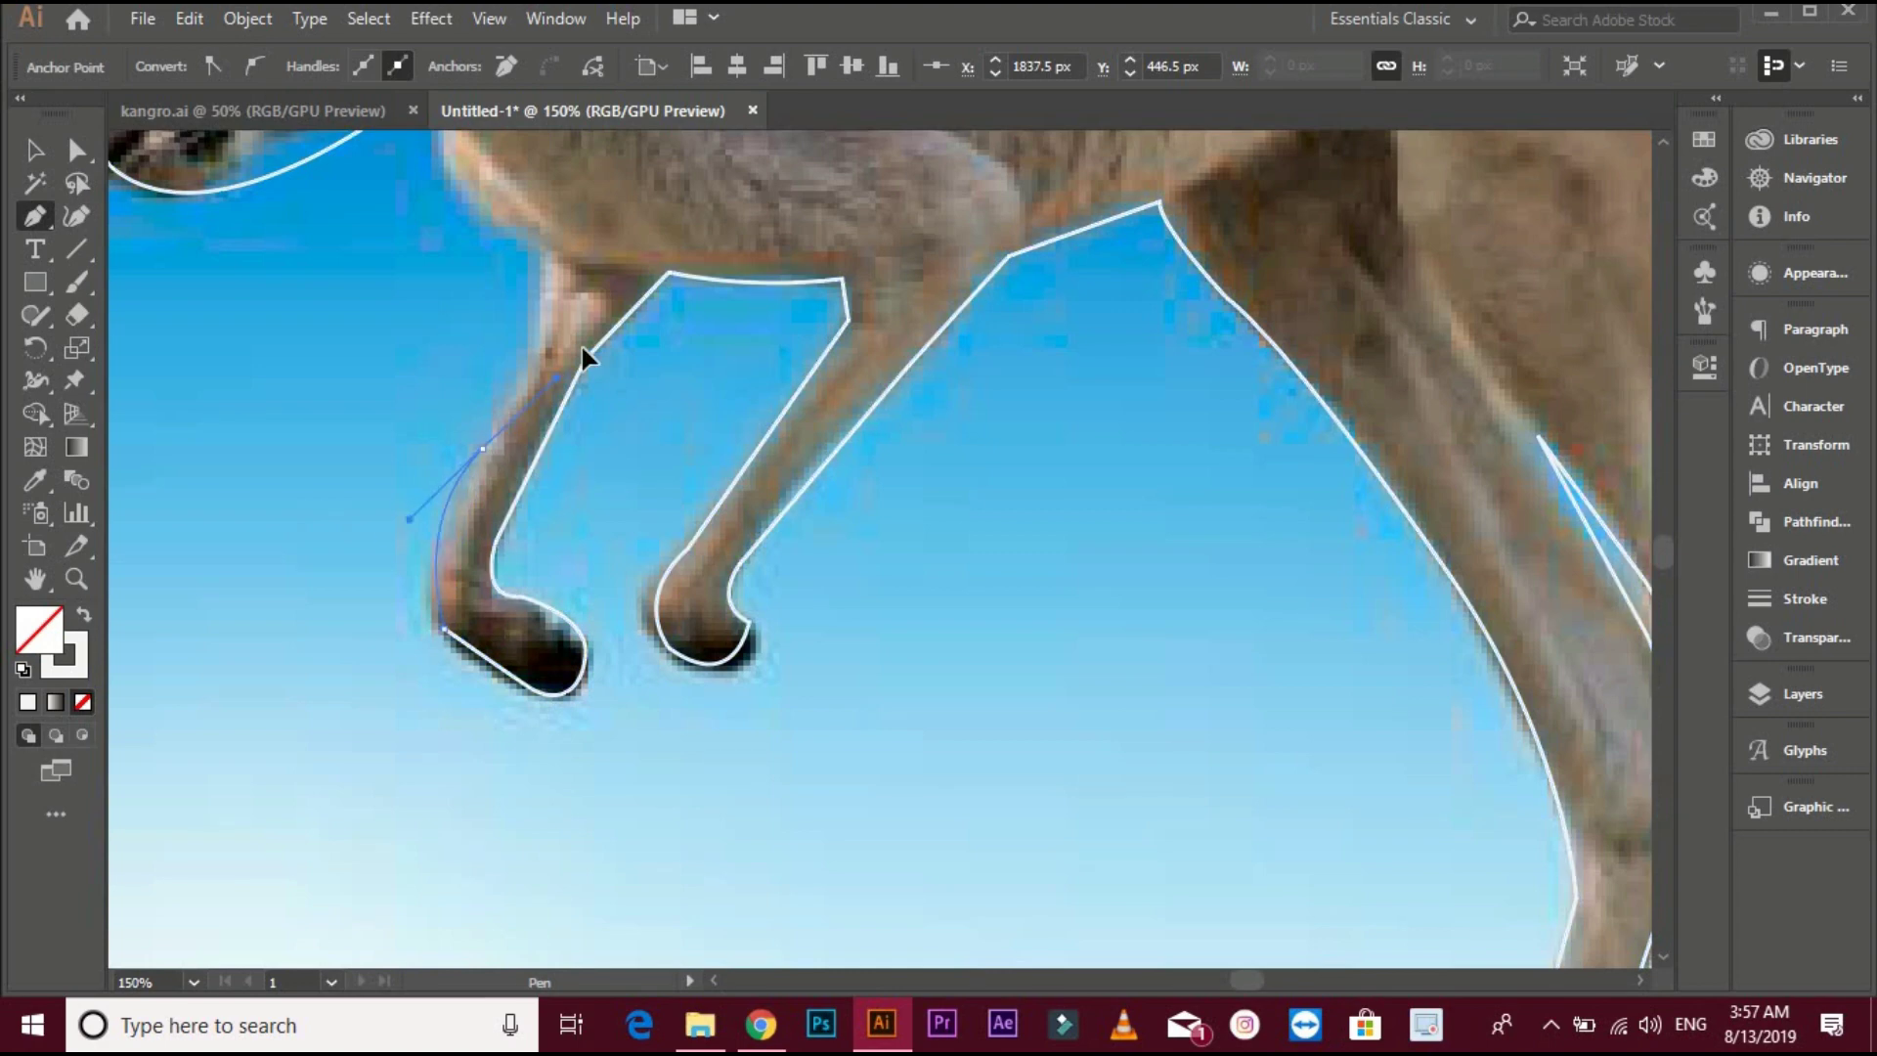
drag(498, 443, 573, 556)
mouse_move(617, 367)
mouse_down()
mouse_move(621, 470)
mouse_move(490, 587)
mouse_up()
click(514, 220)
scroll(513, 180, down, 2)
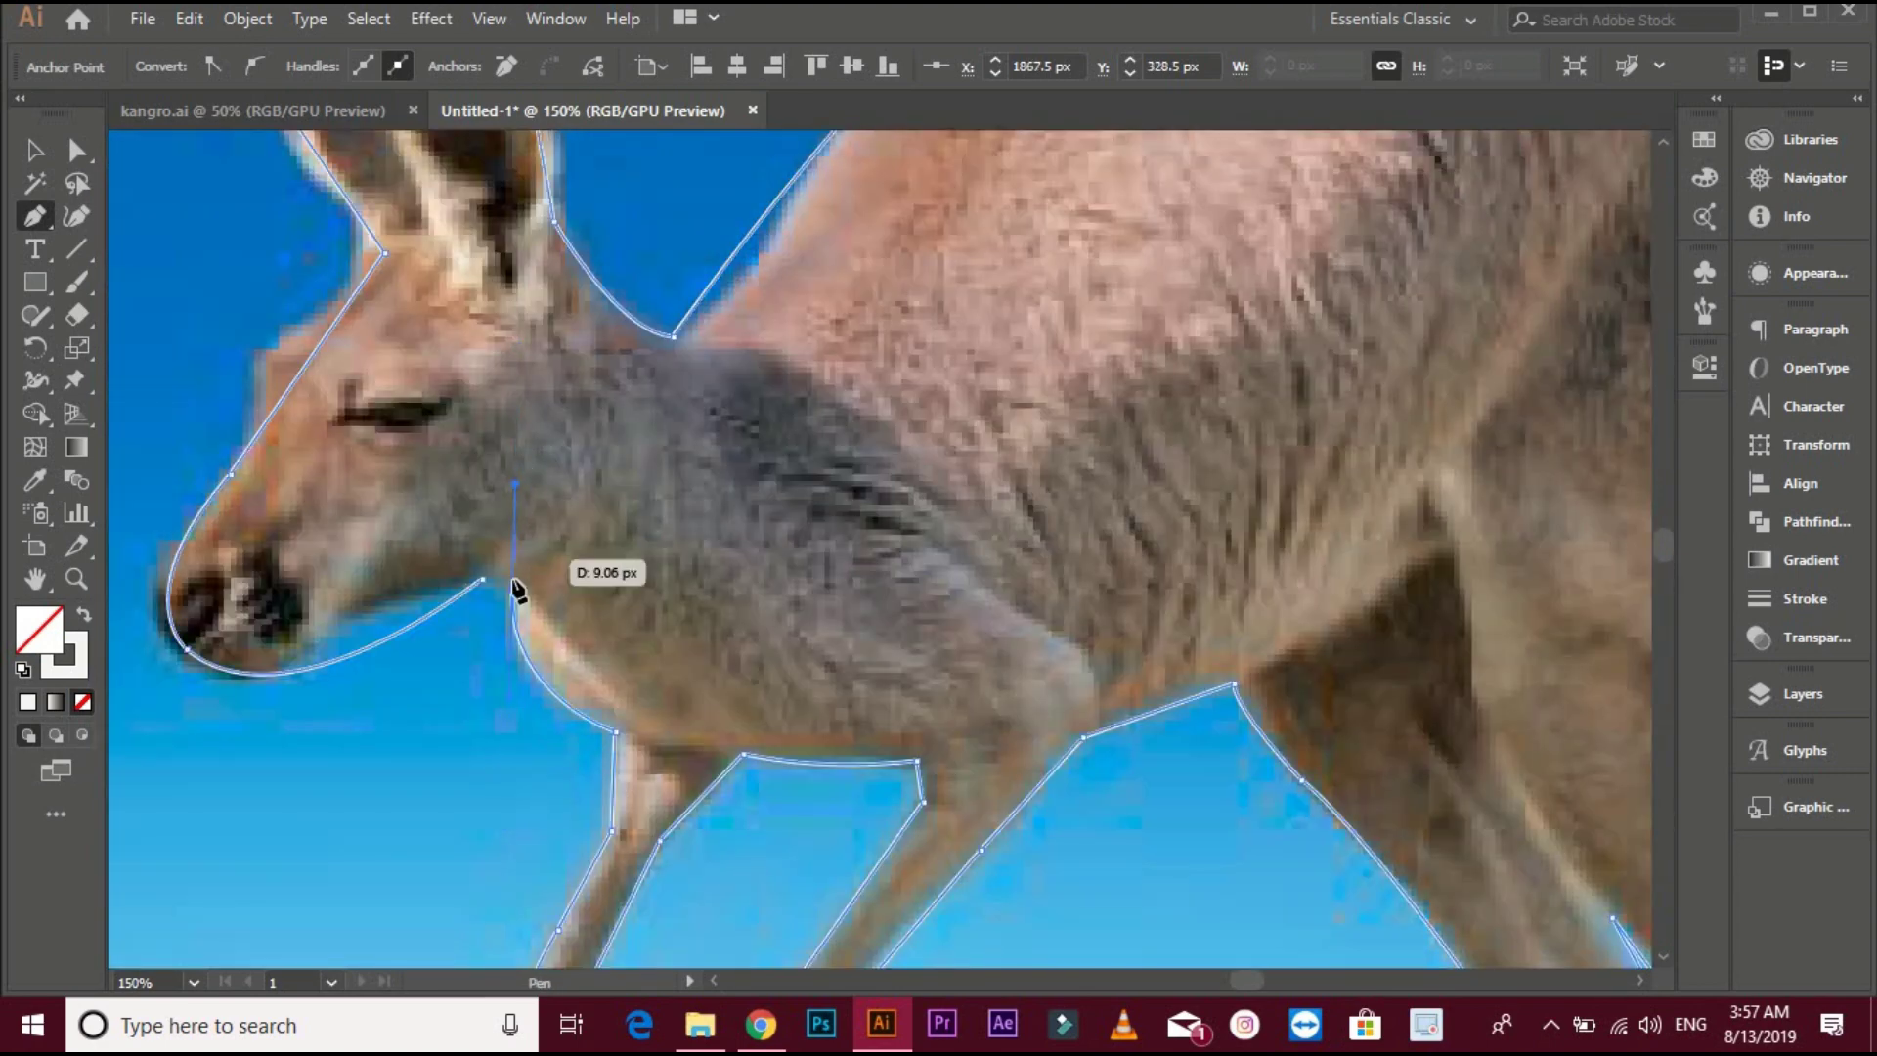
scroll(515, 587, down, 2)
Give the kangaroo path a white fill with no stroke and shrink it around its centre
click(36, 150)
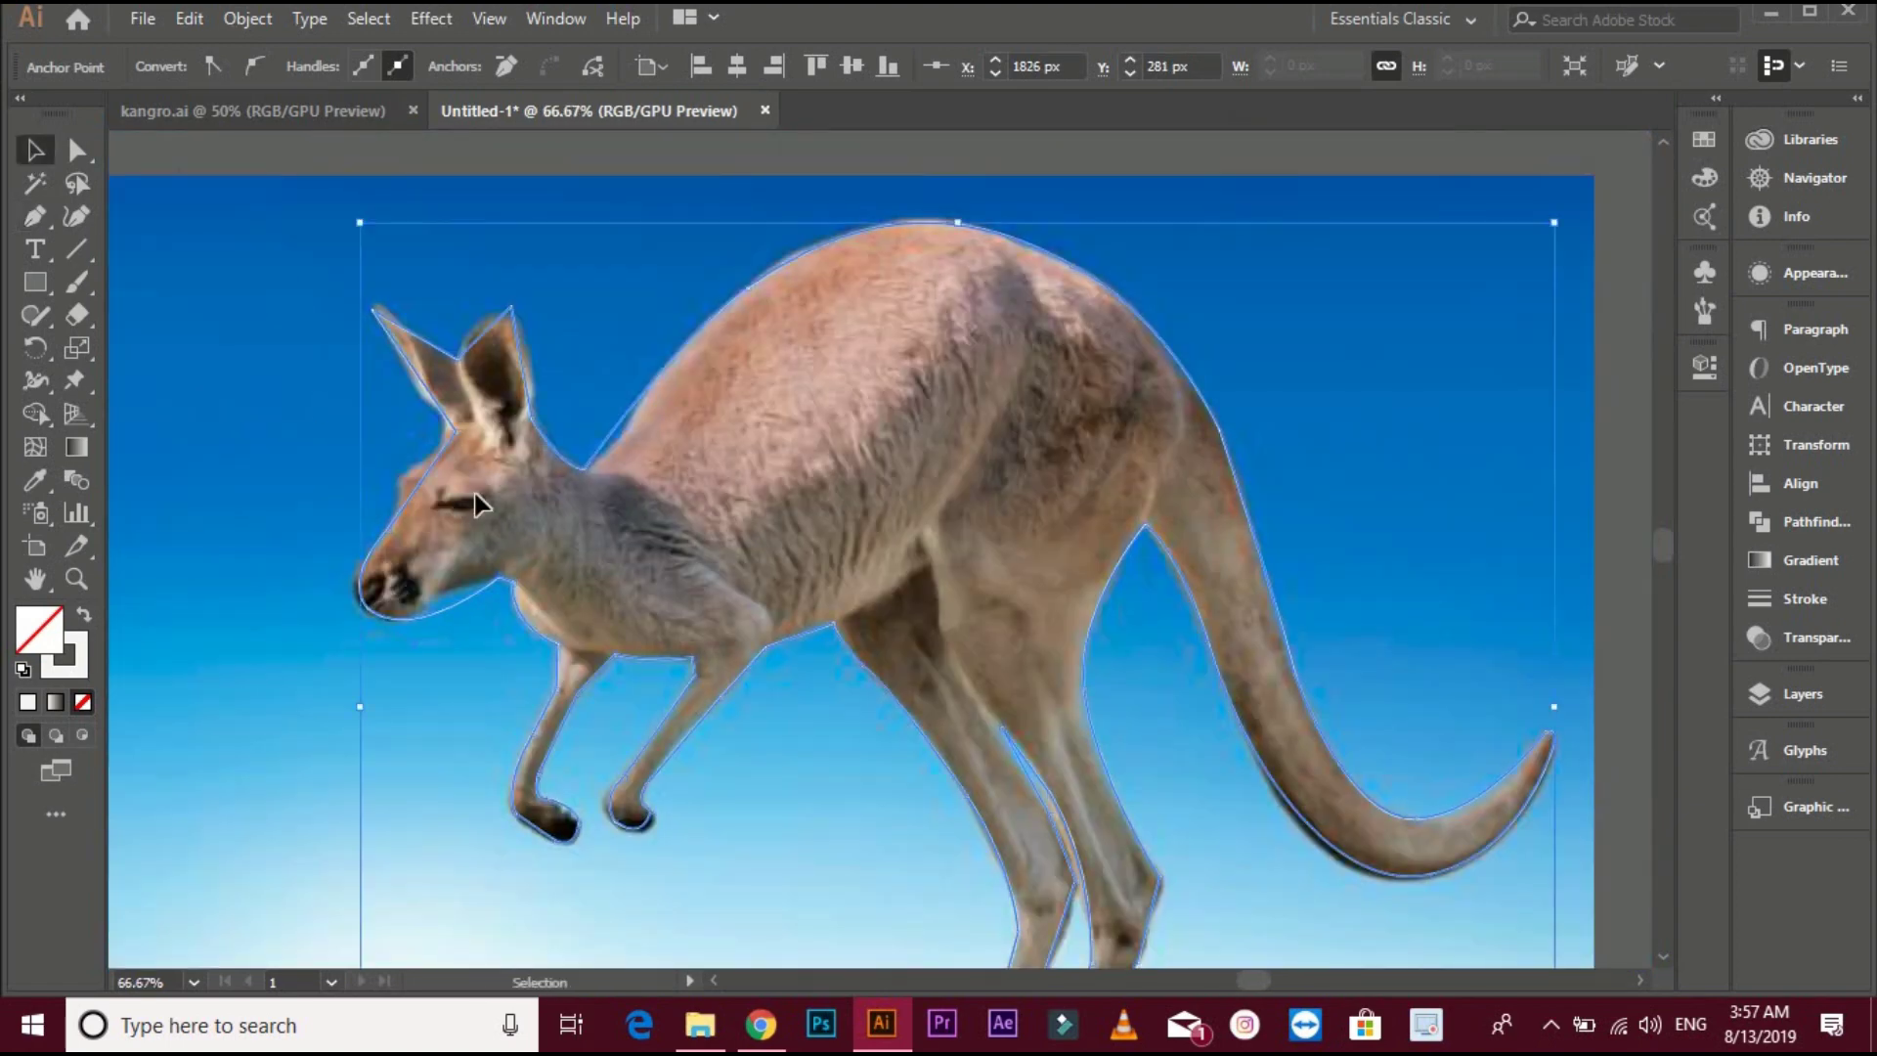
scroll(545, 616, down, 1)
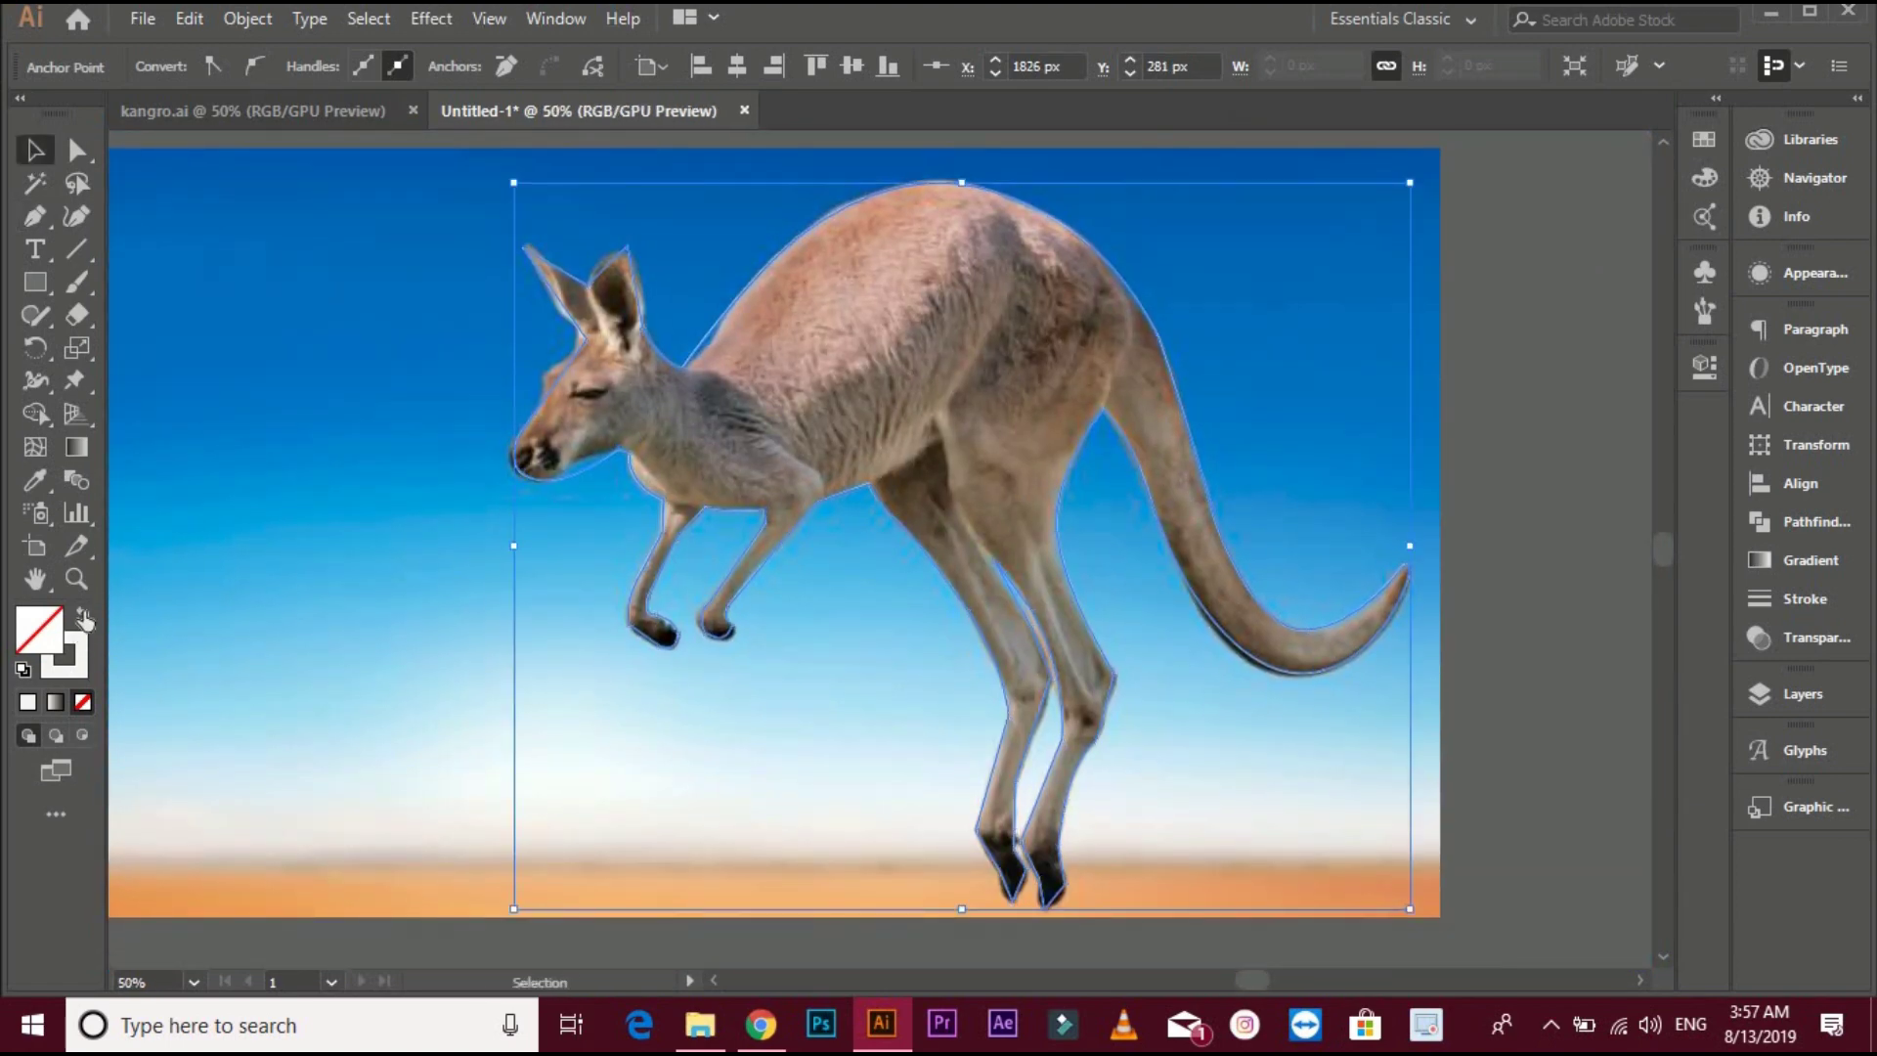
click(83, 618)
scroll(294, 631, down, 1)
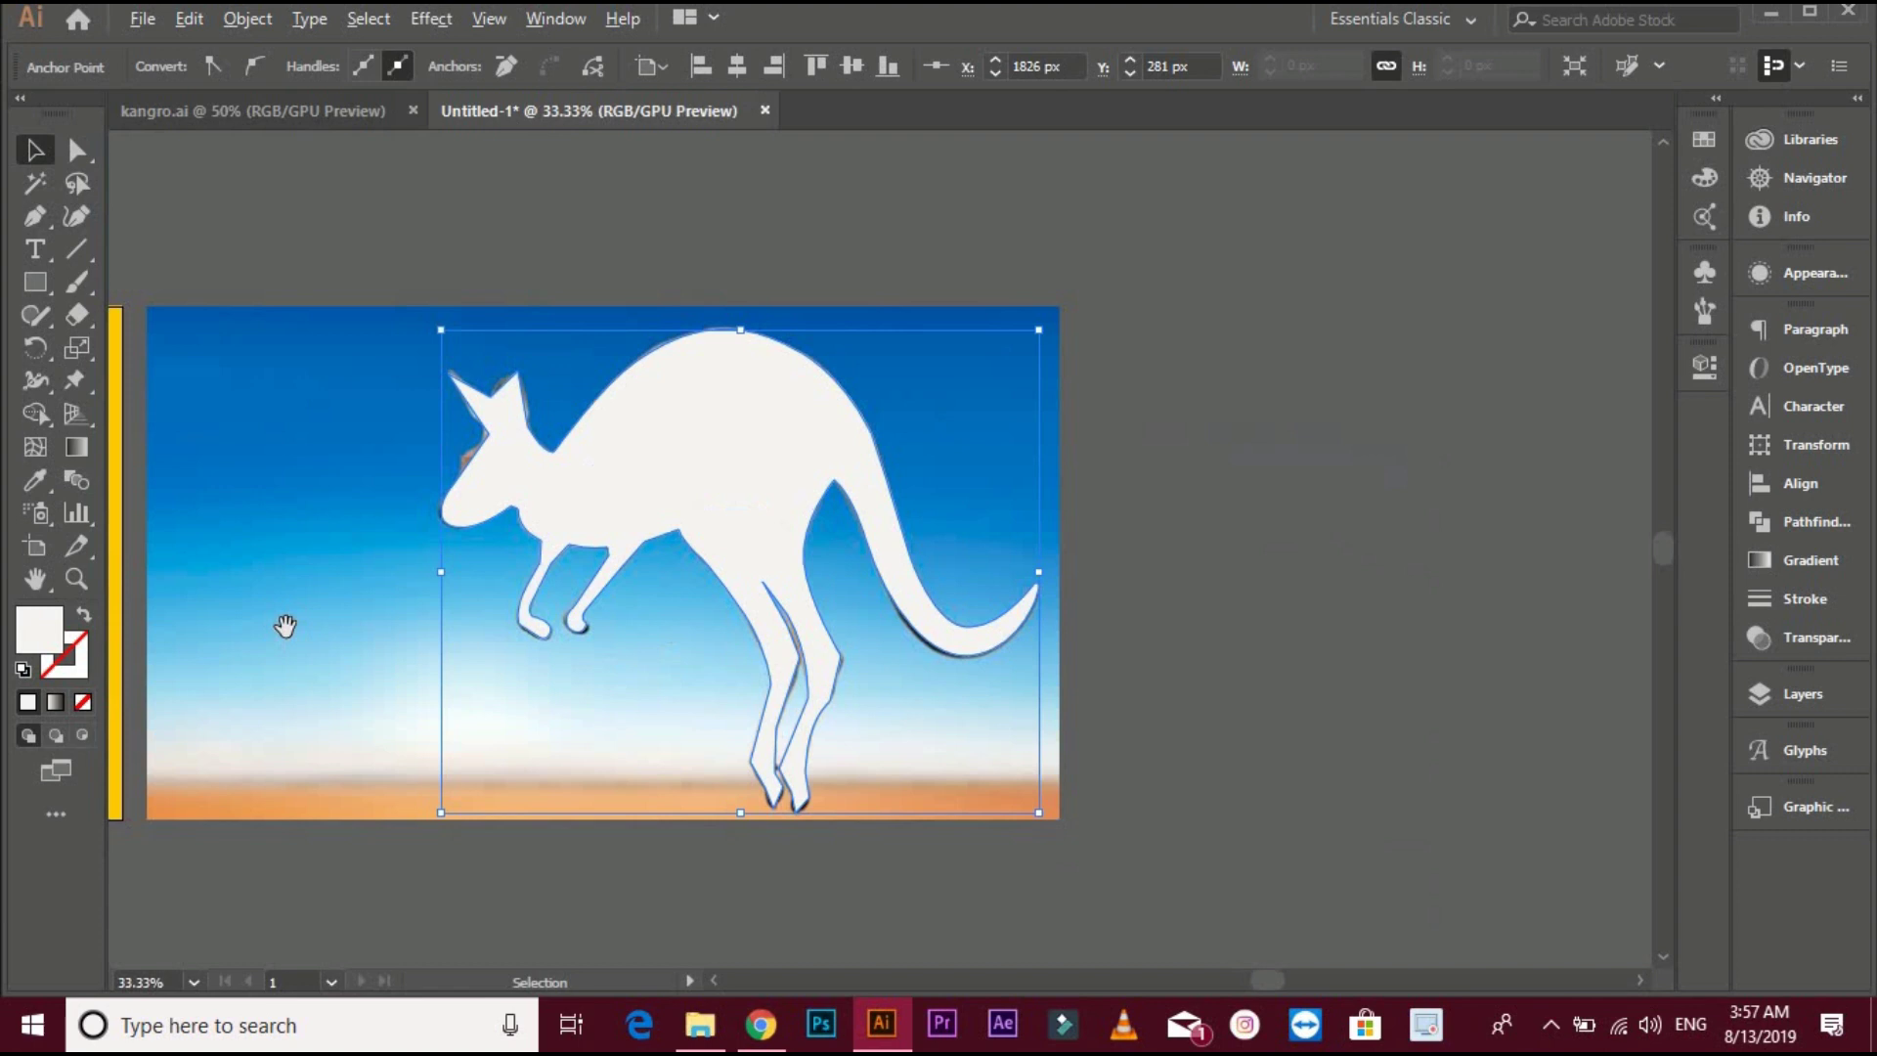
drag(285, 628, 586, 588)
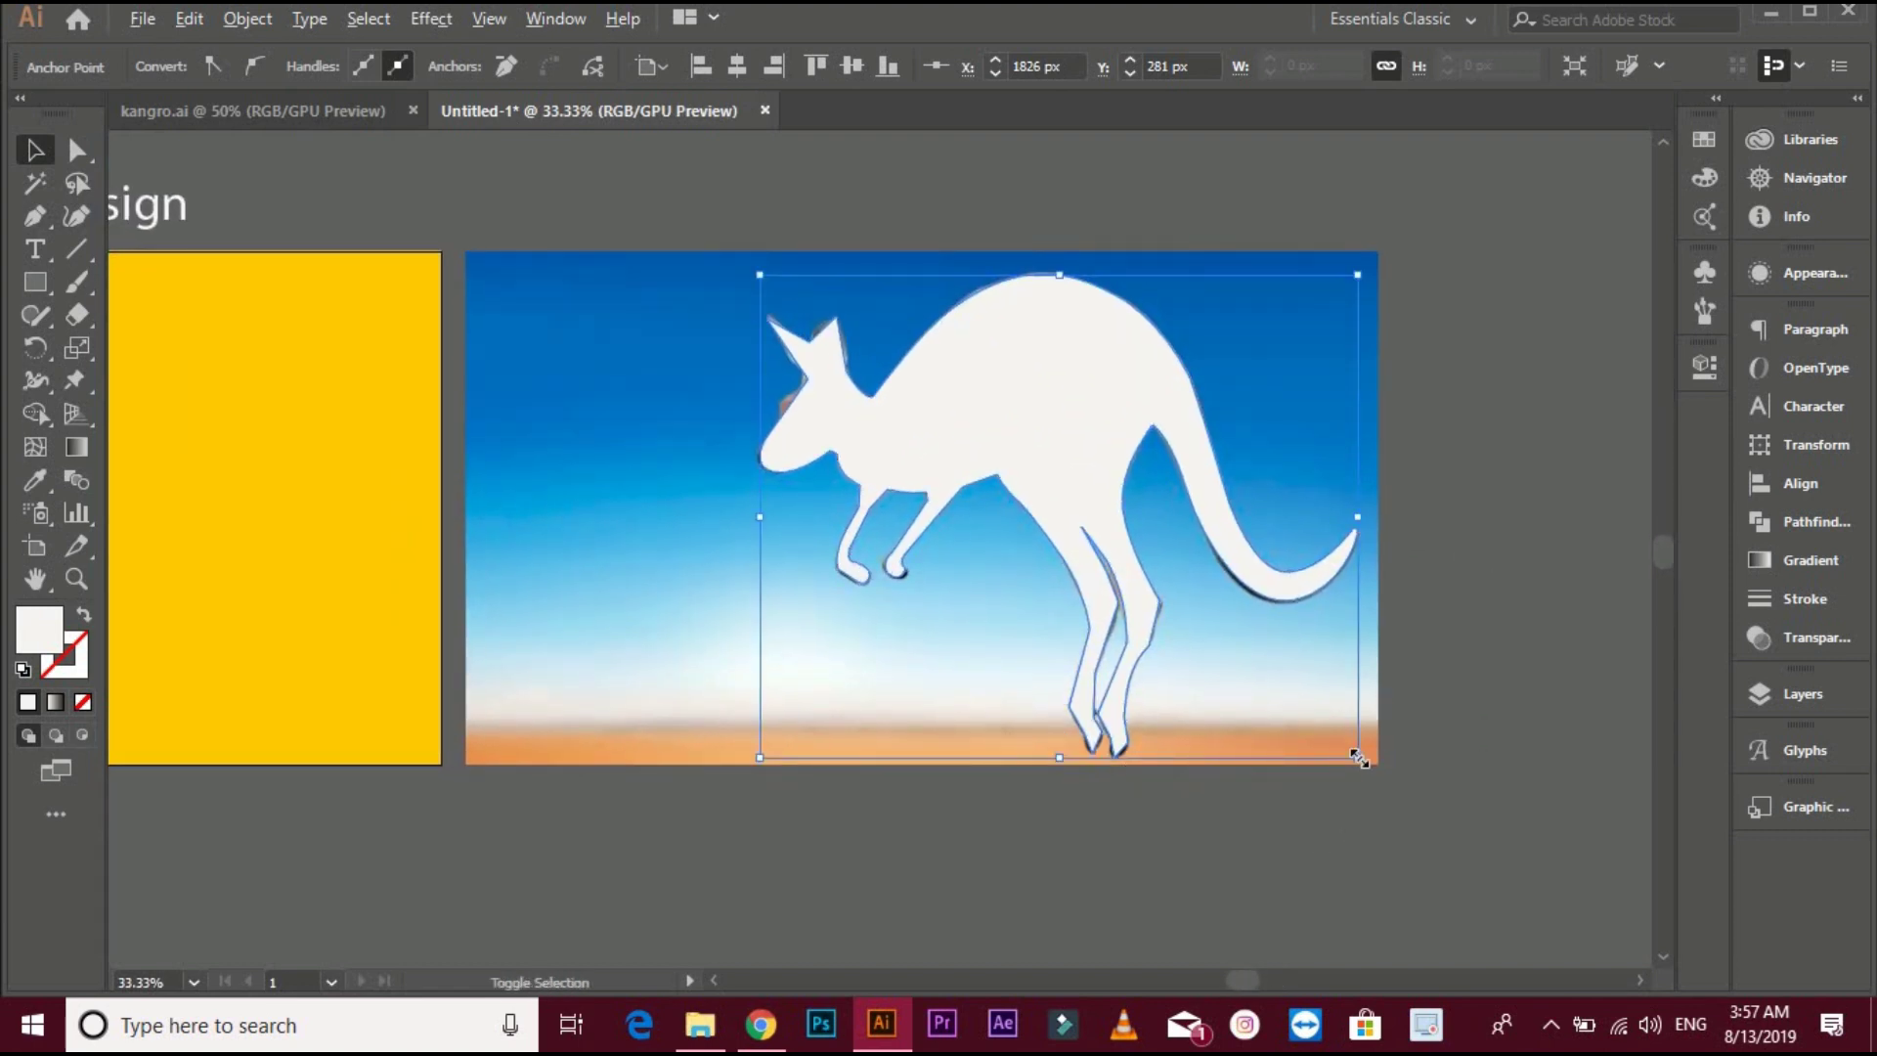
alt+drag(1358, 756, 1173, 670)
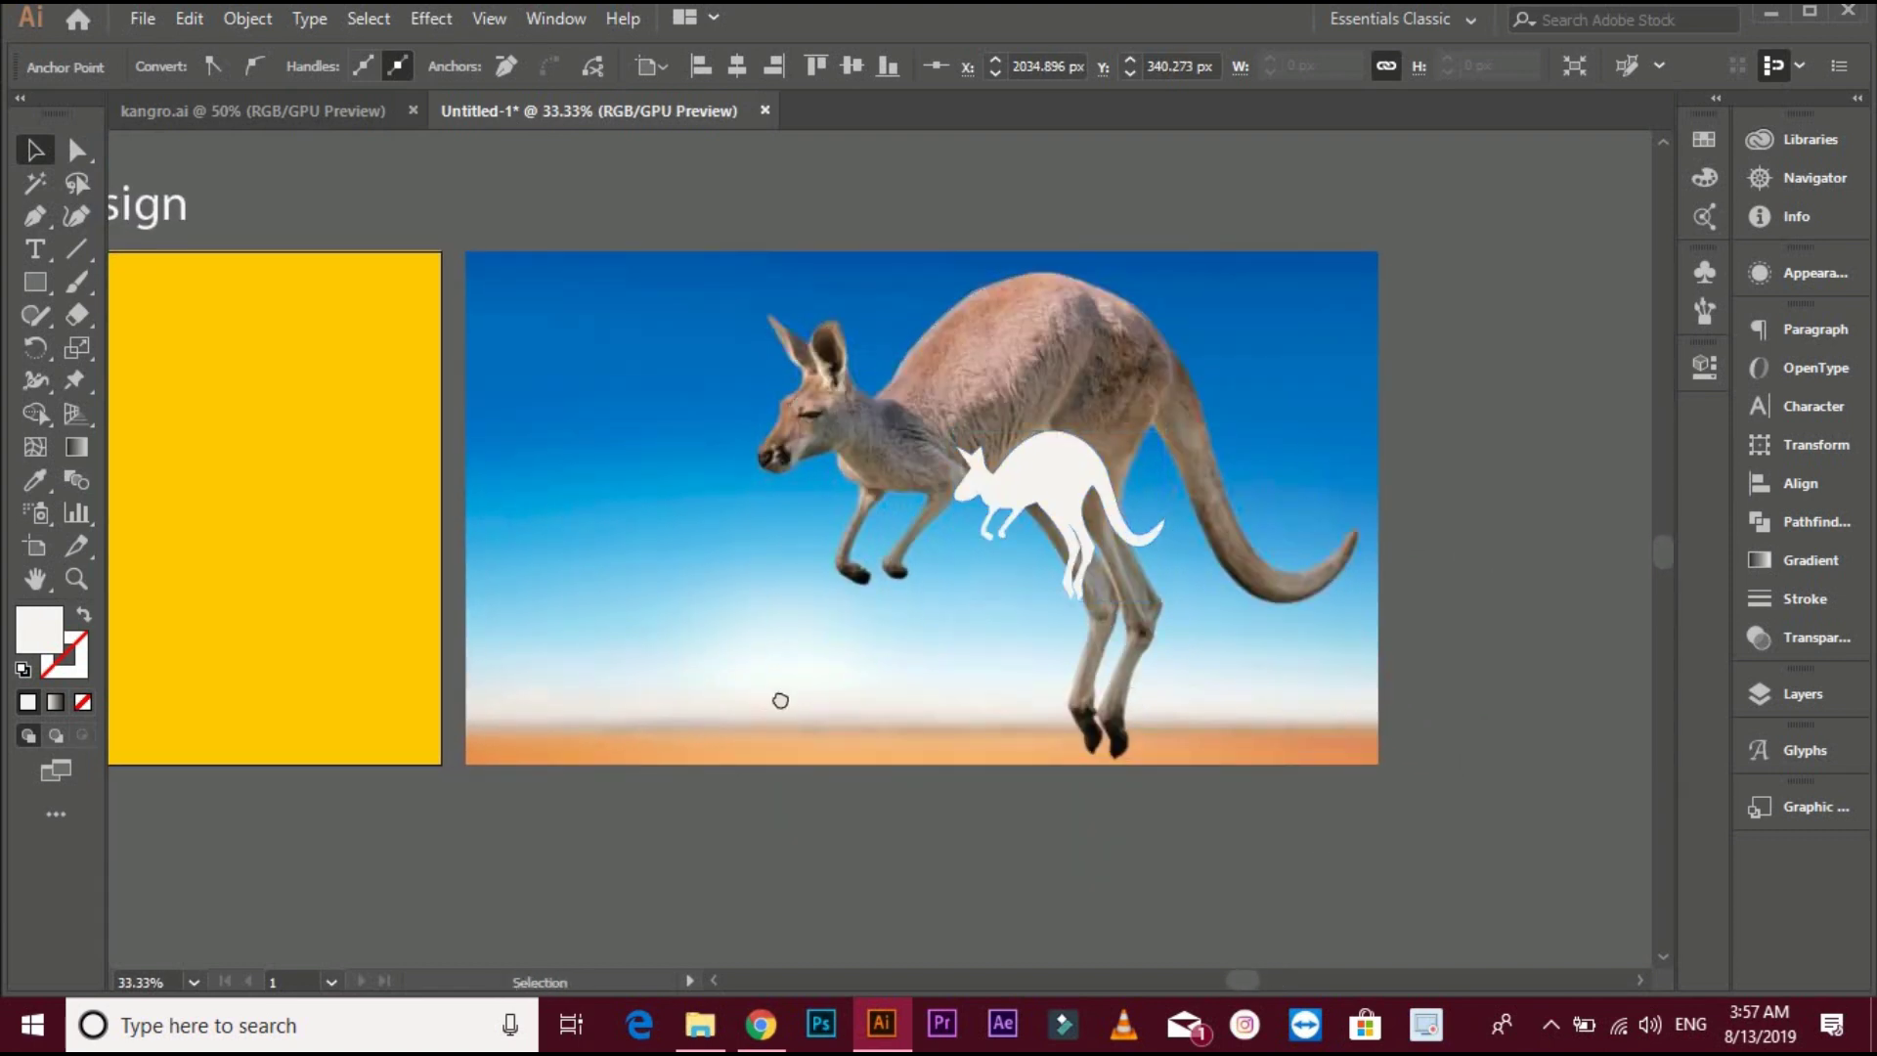
Move the white kangaroo silhouette onto the yellow artboard
drag(992, 575, 1550, 577)
drag(1587, 506, 491, 433)
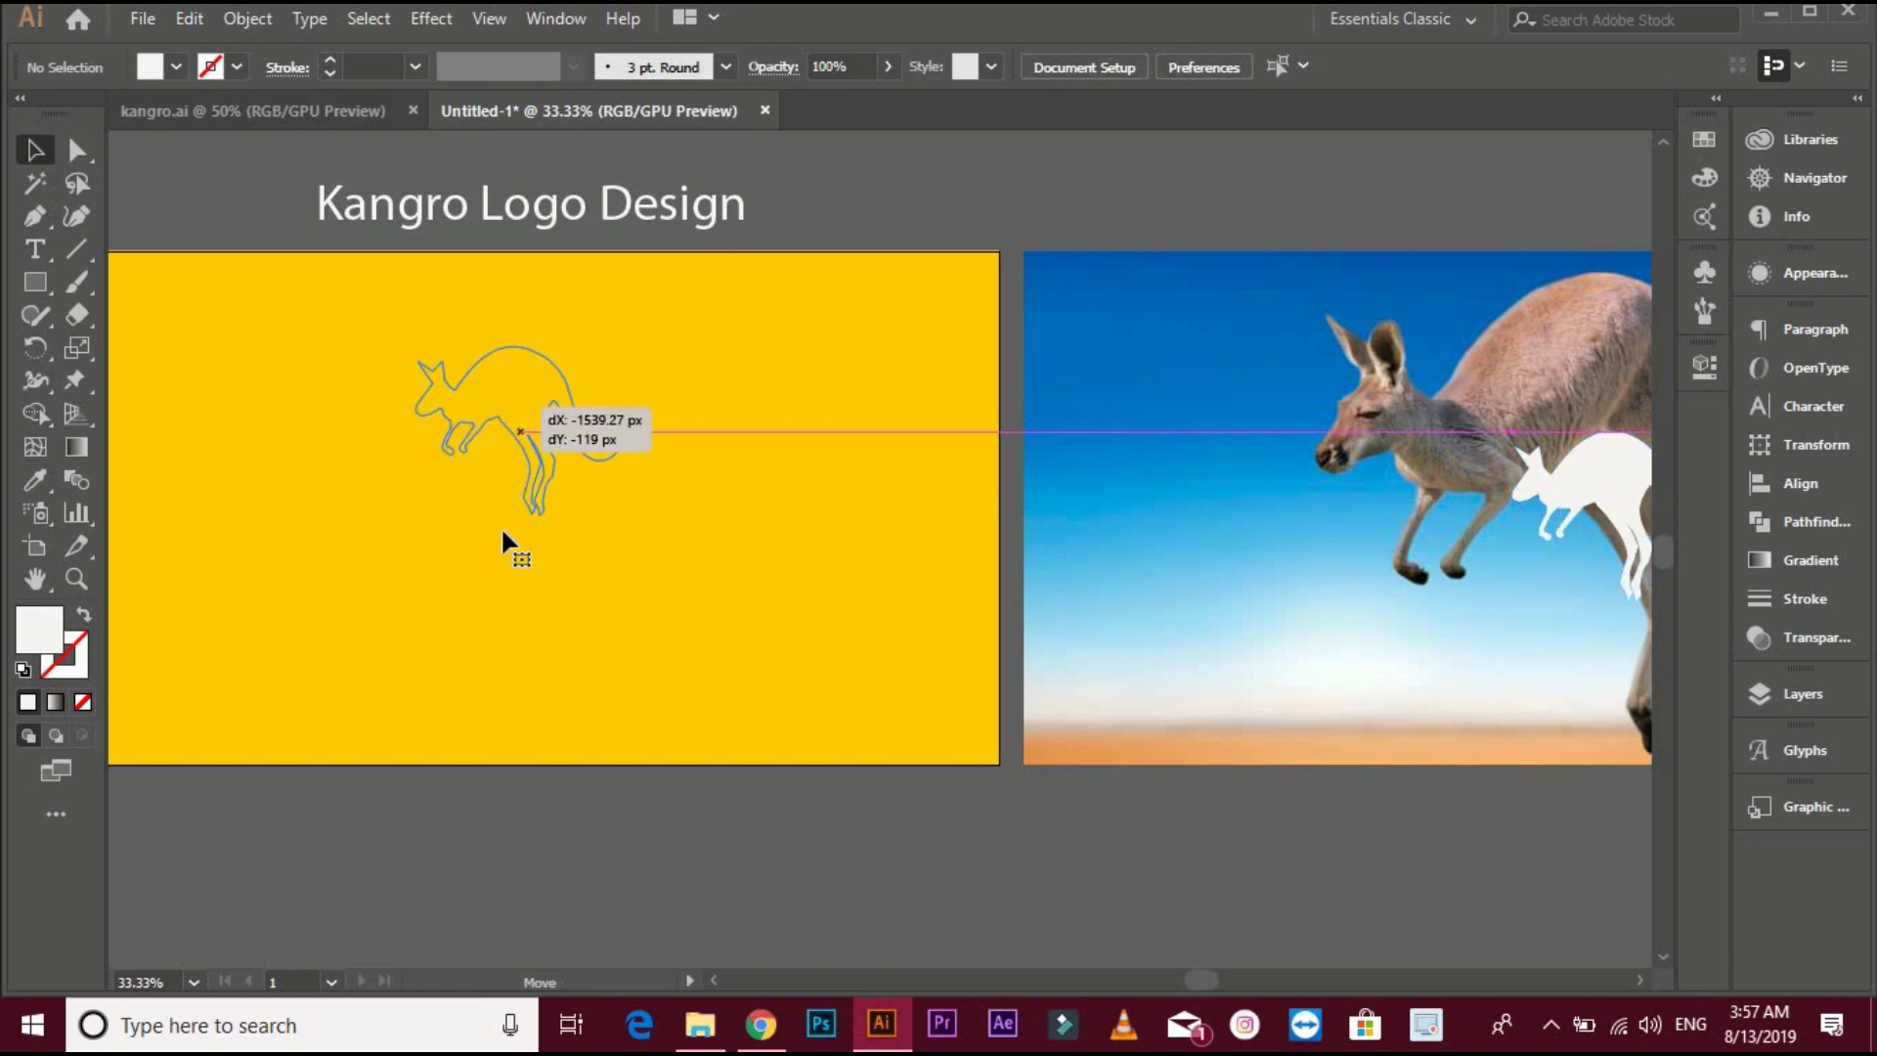
drag(424, 544, 729, 570)
key(space)
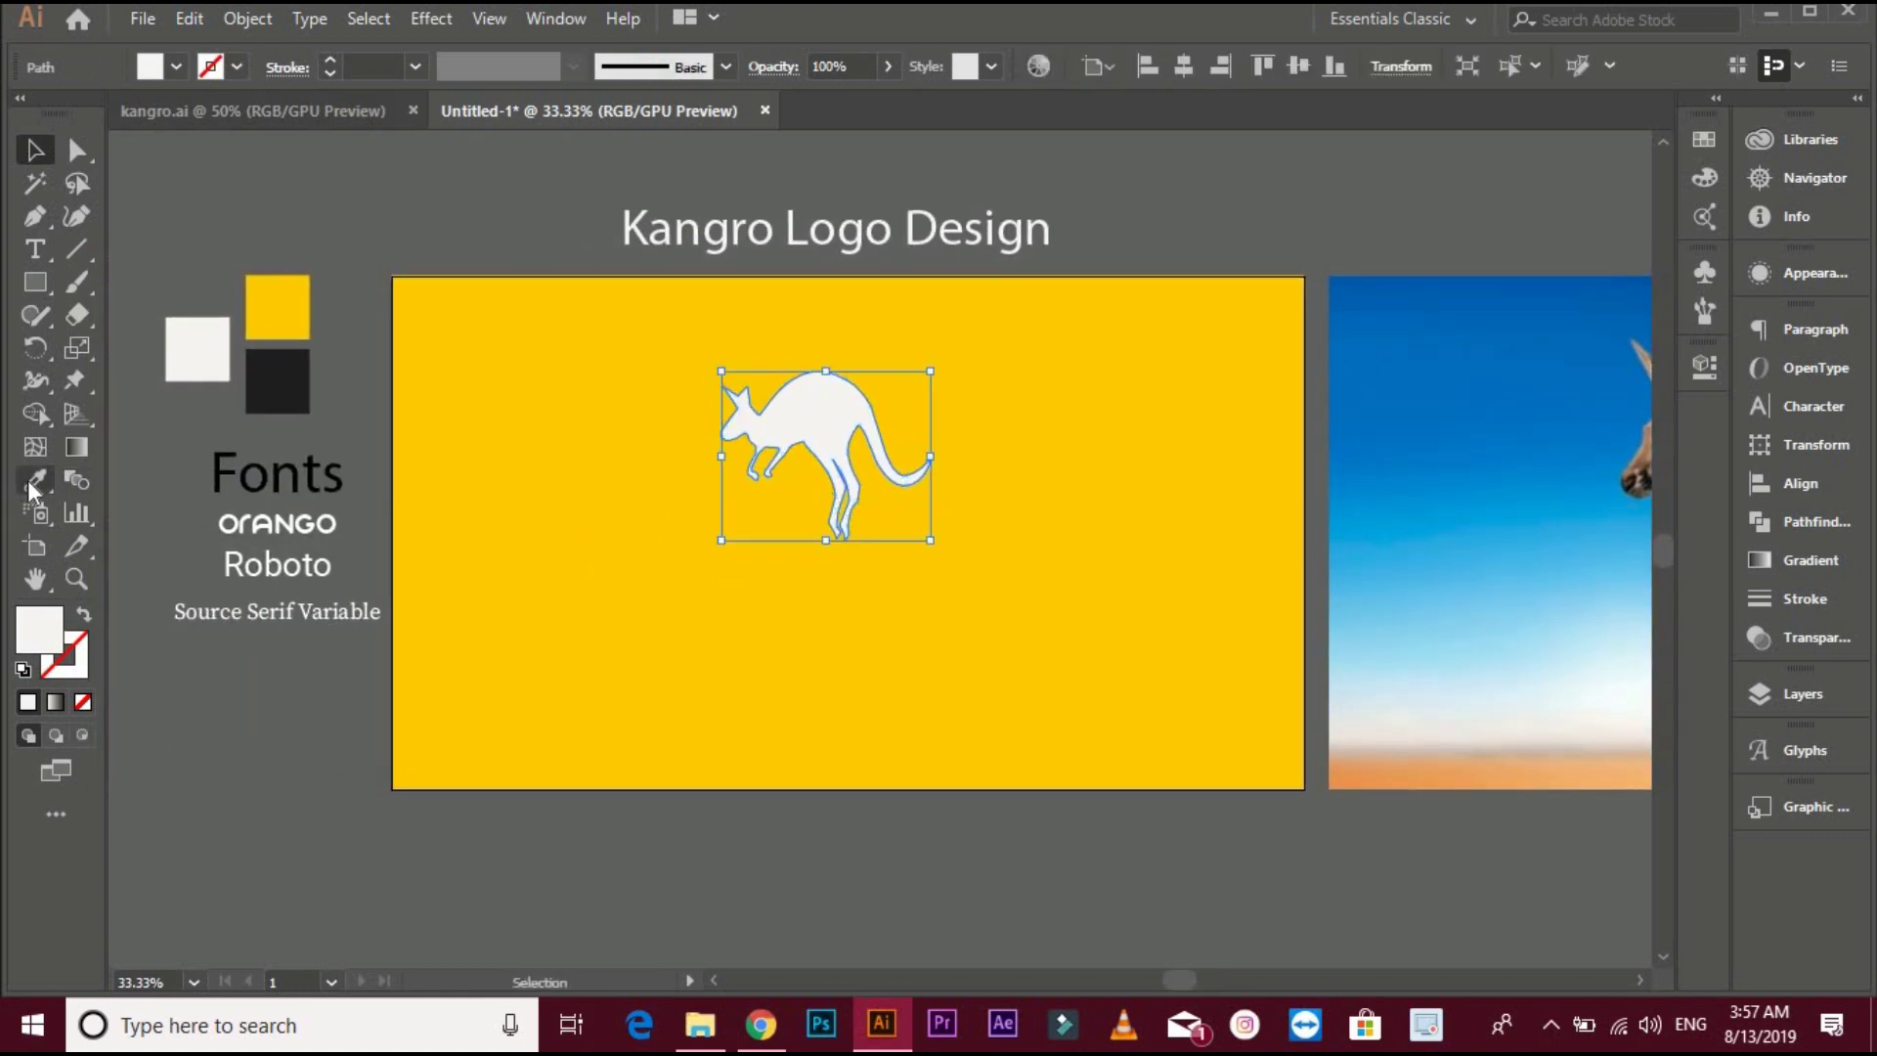
Sample the black swatch square's colour onto the kangaroo and nudge it slightly right
click(35, 481)
click(289, 396)
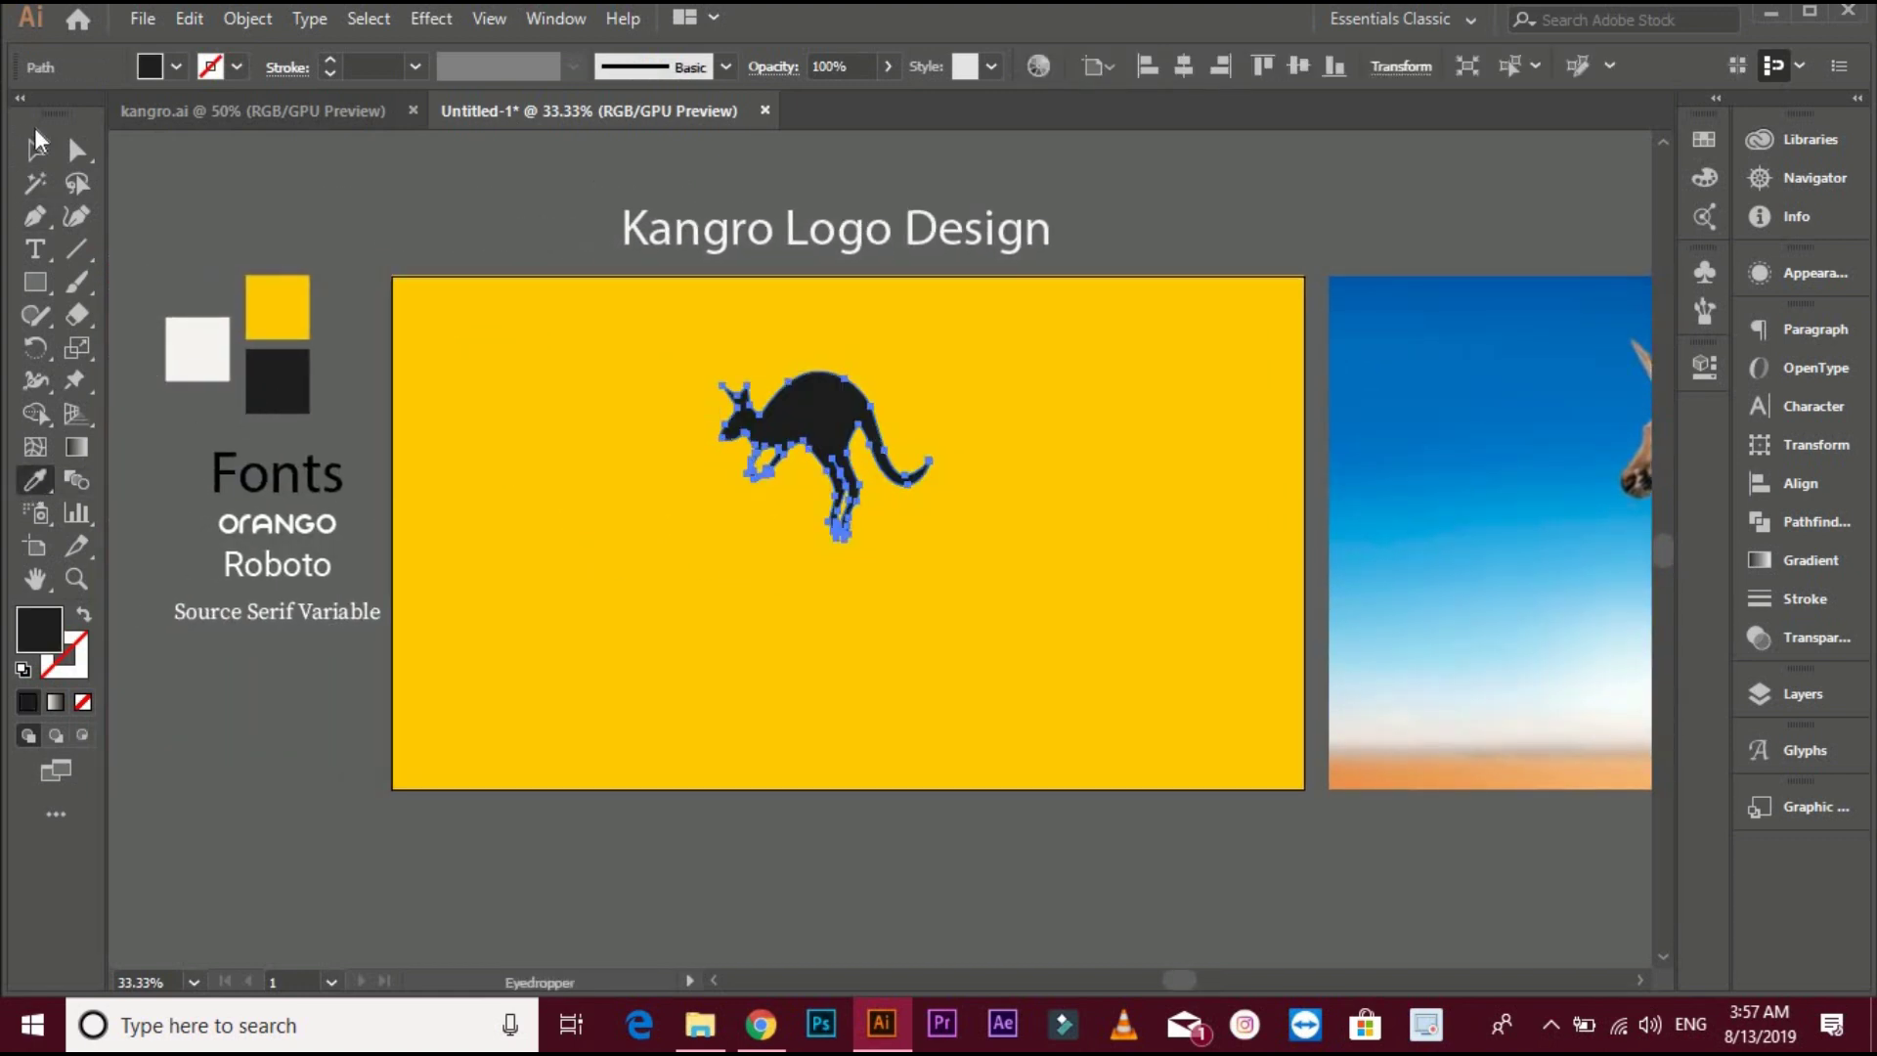
click(37, 149)
click(362, 269)
drag(681, 425, 618, 427)
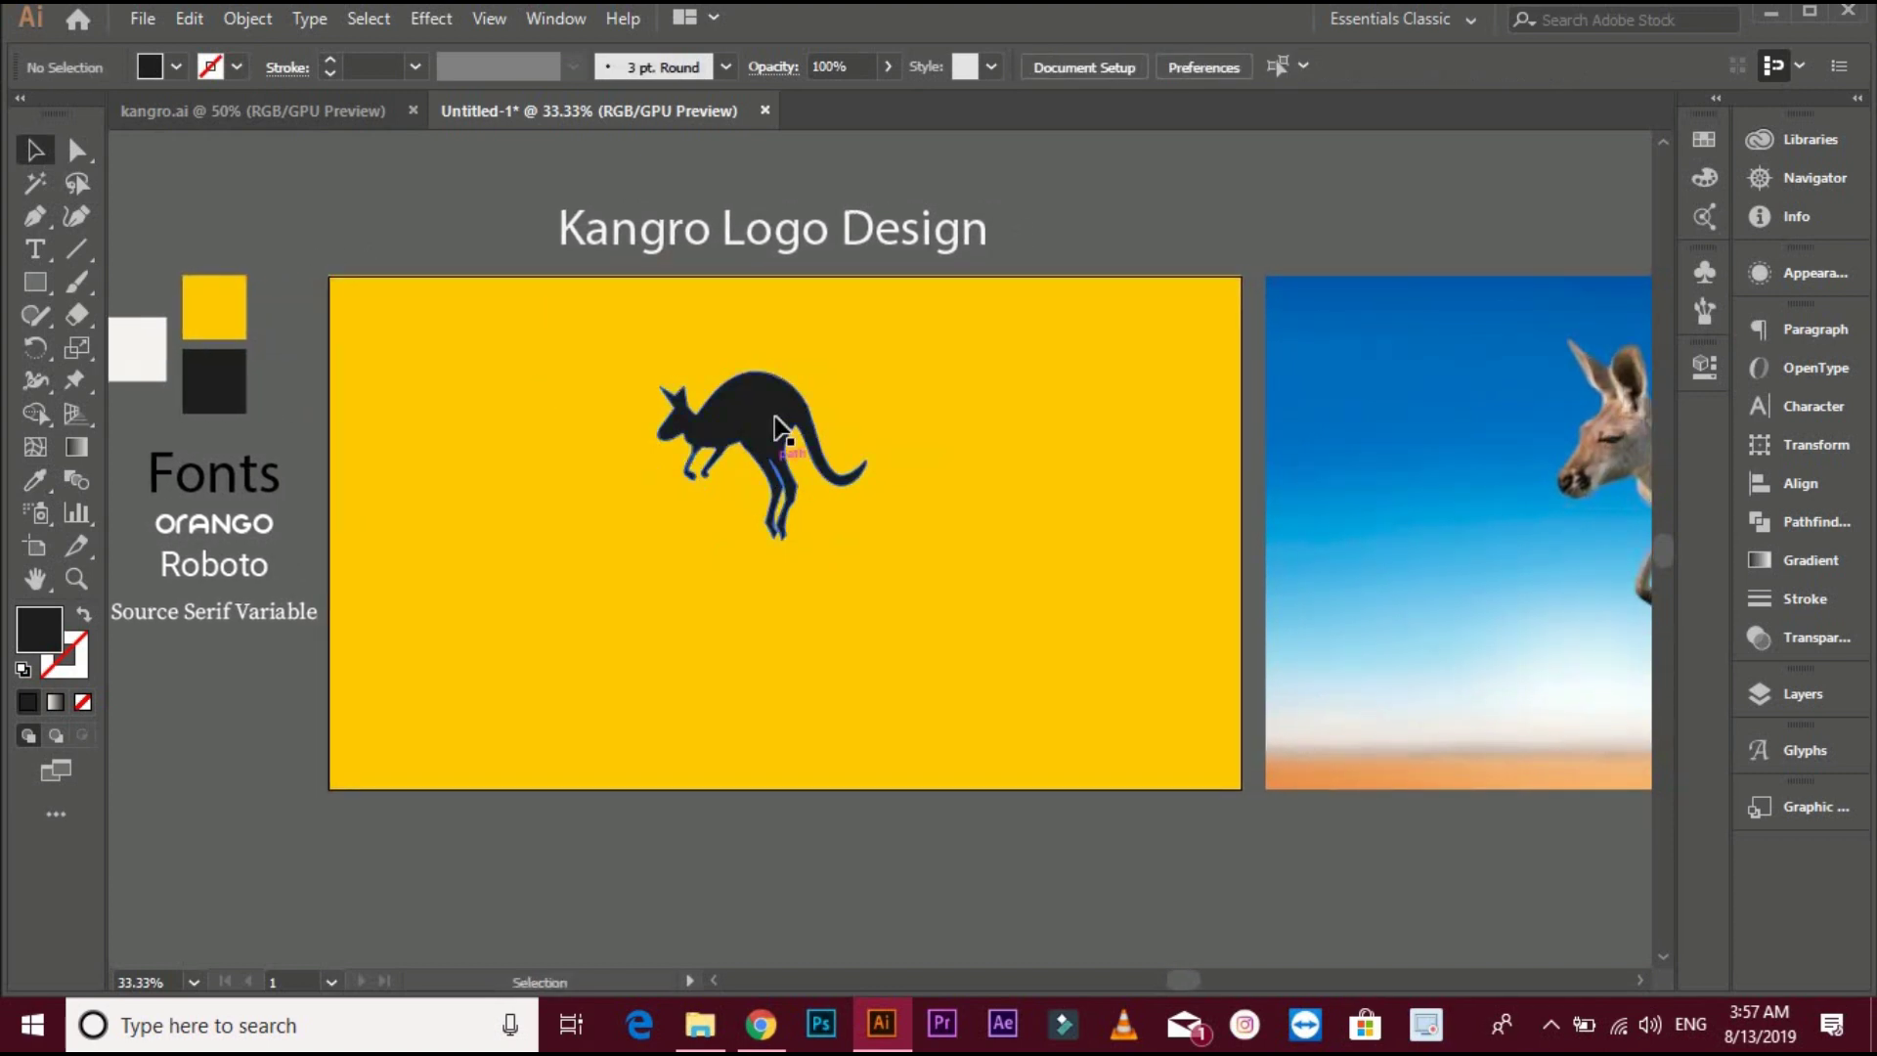
drag(782, 422, 806, 422)
click(743, 581)
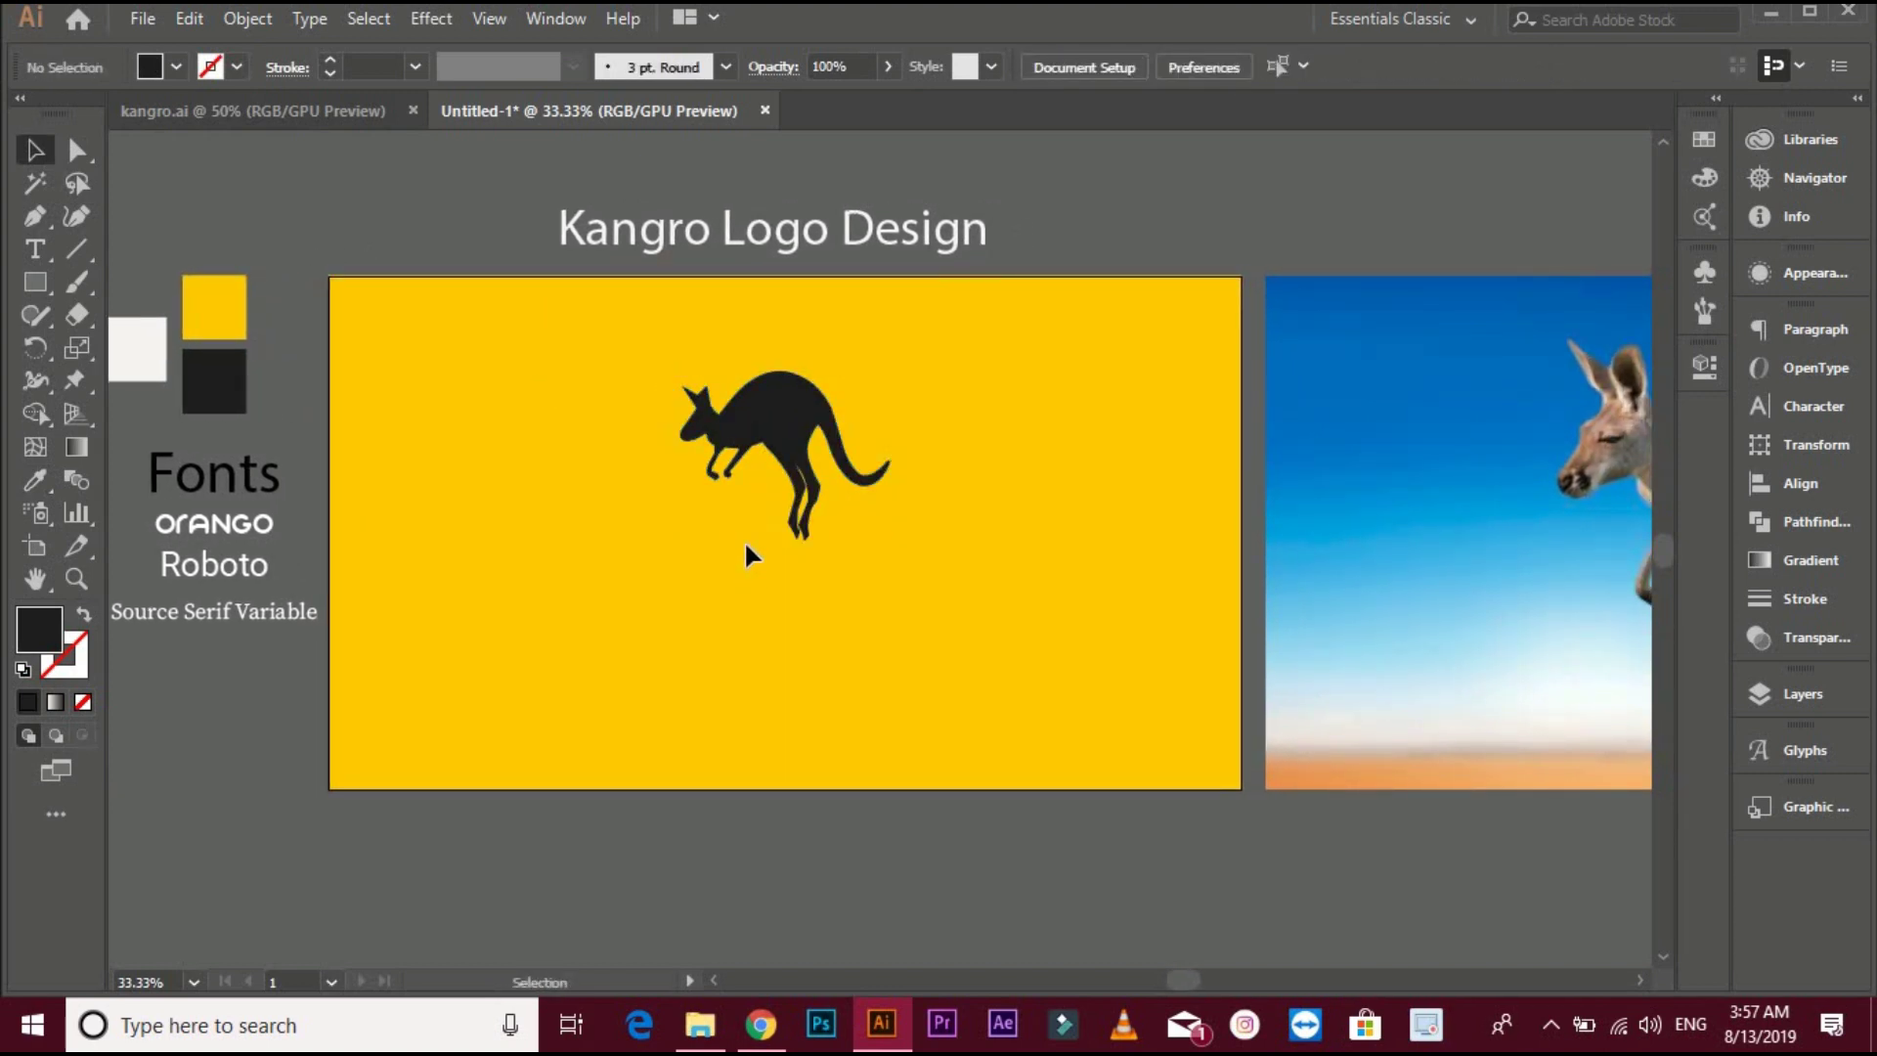
scroll(743, 540, up, 1)
scroll(734, 505, up, 1)
scroll(719, 566, up, 2)
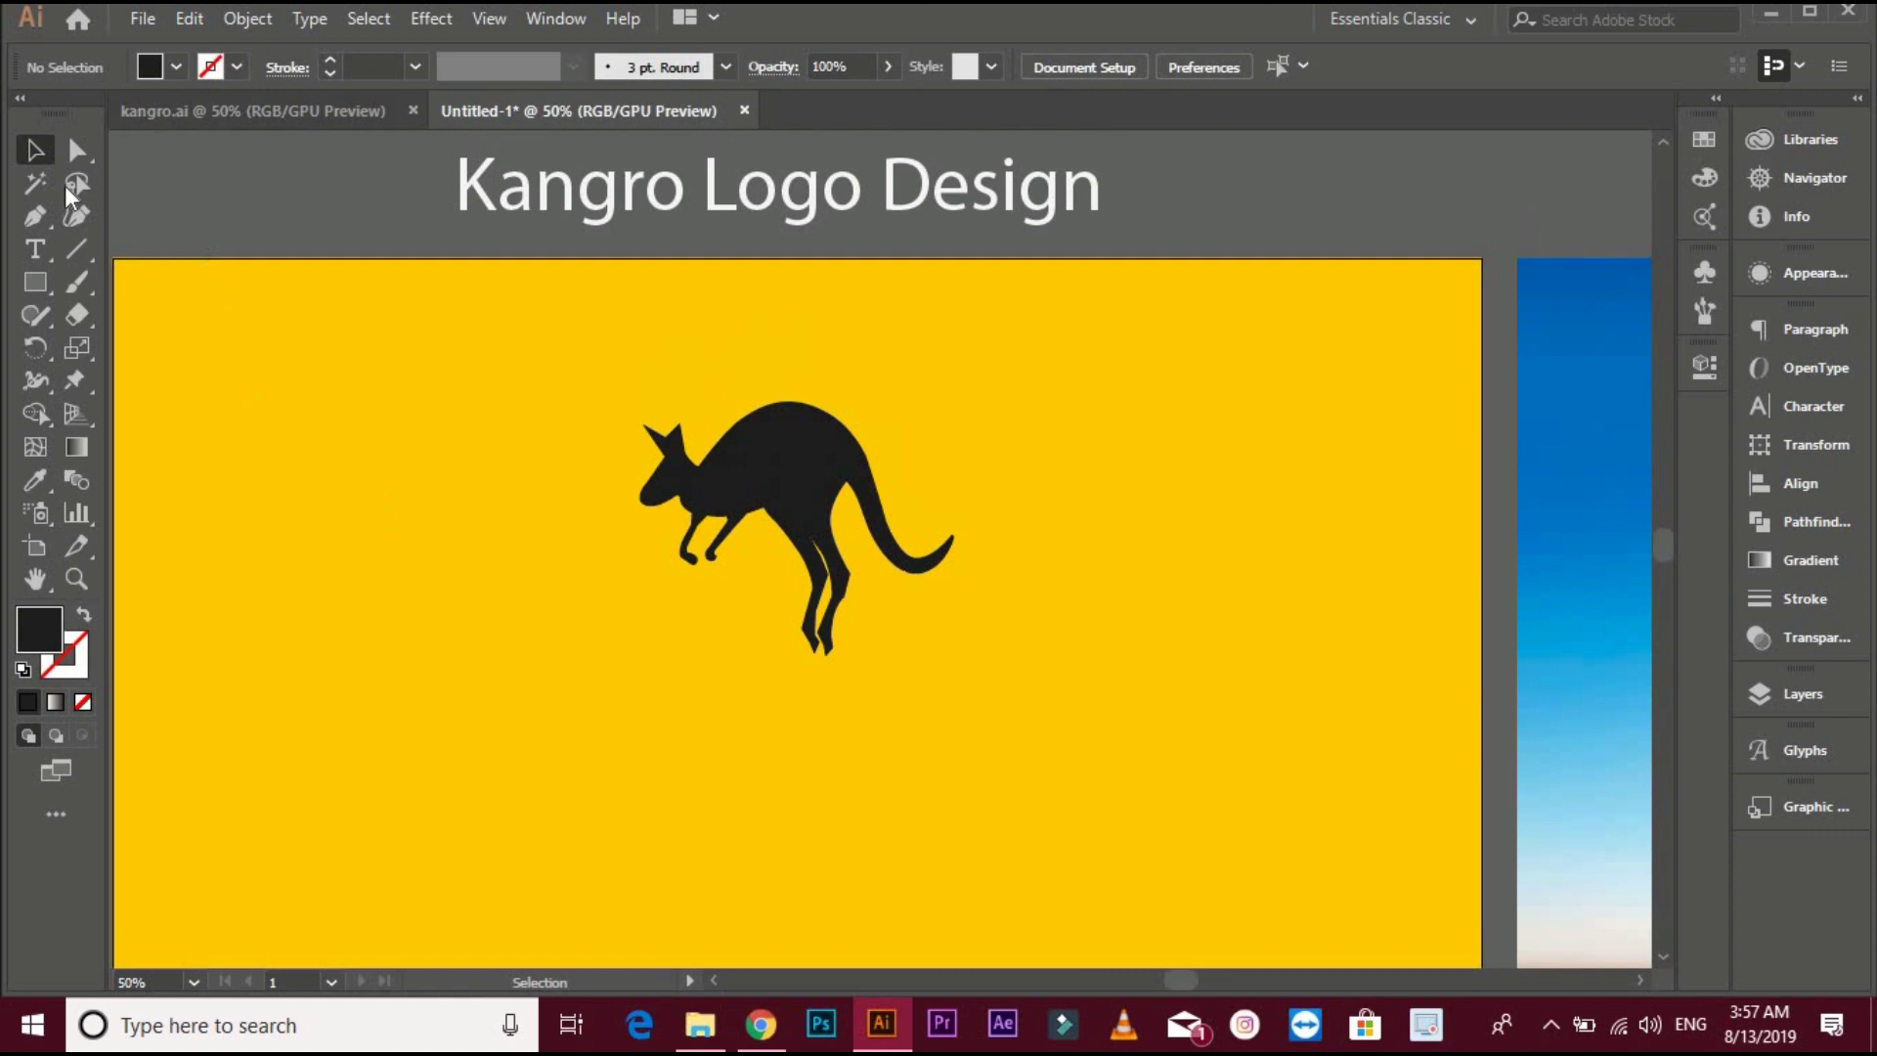
scroll(587, 537, up, 2)
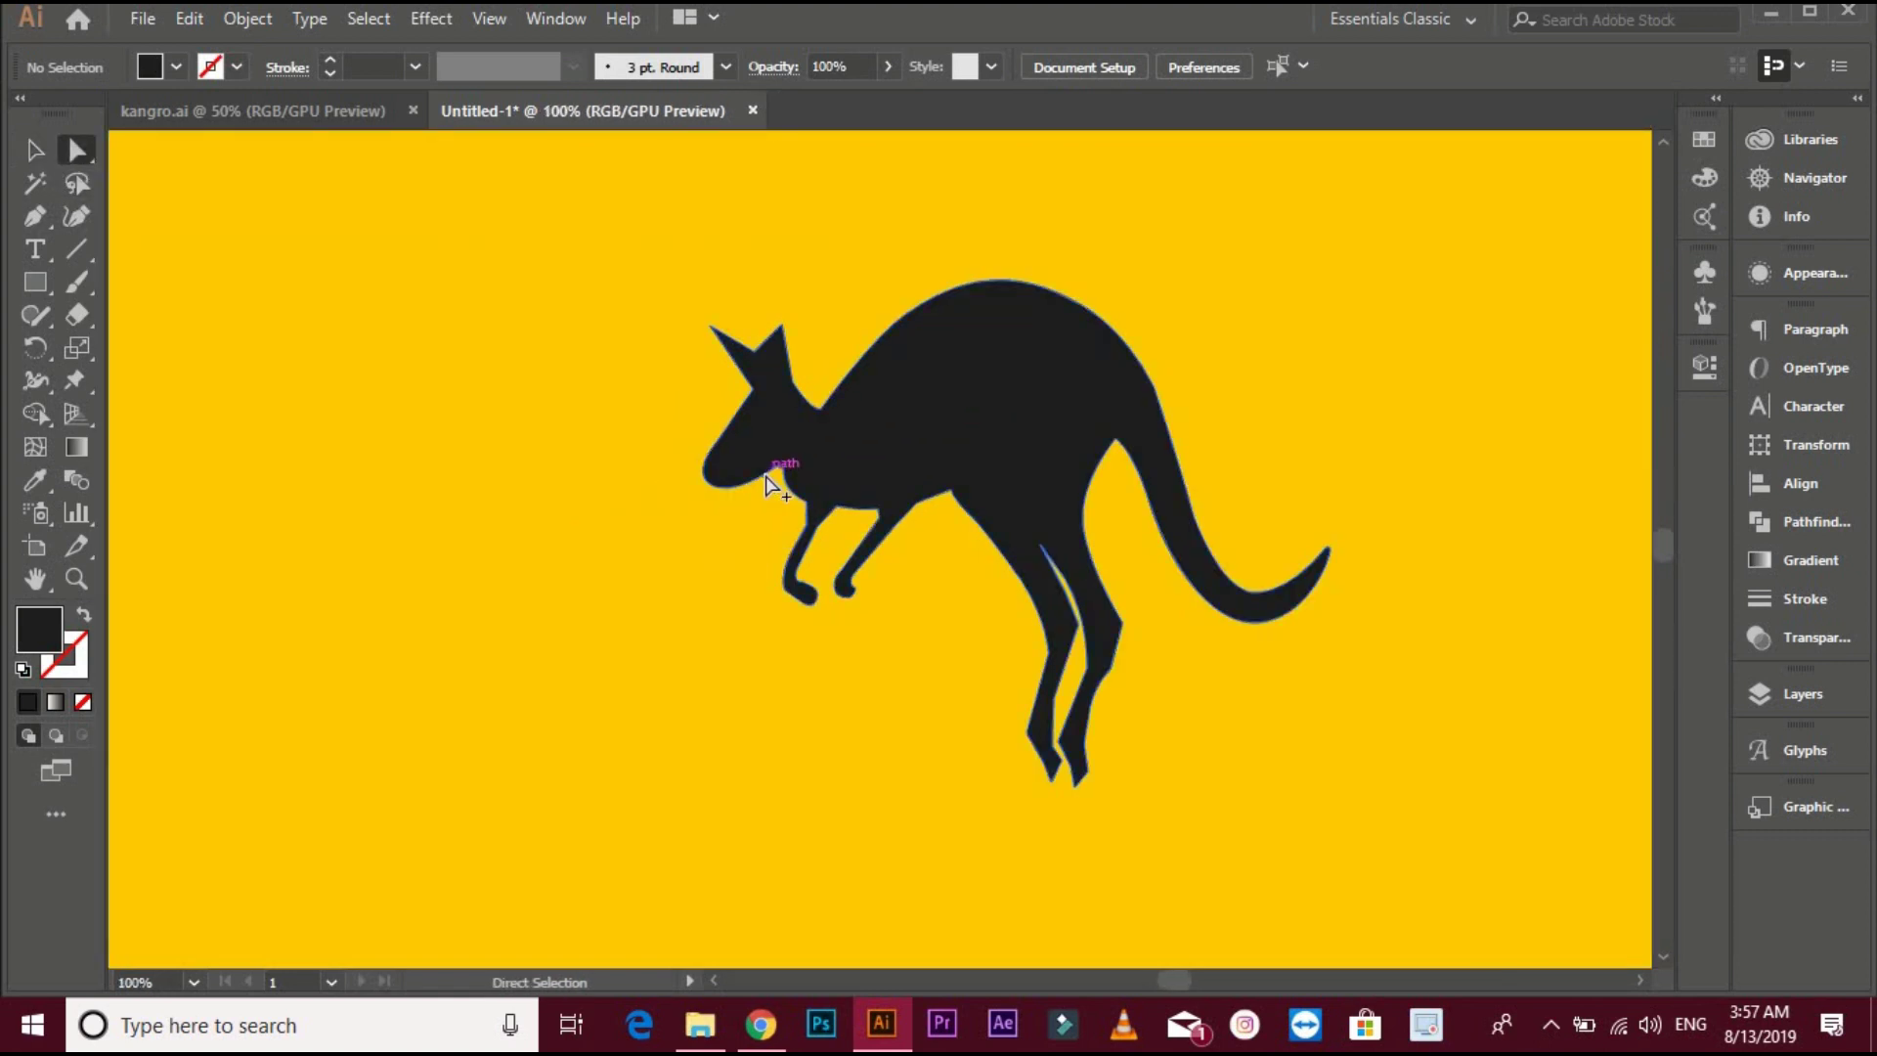
scroll(683, 488, up, 4)
Drag the nose anchor's live corner to round the kangaroo's snout into a smooth curve
click(665, 505)
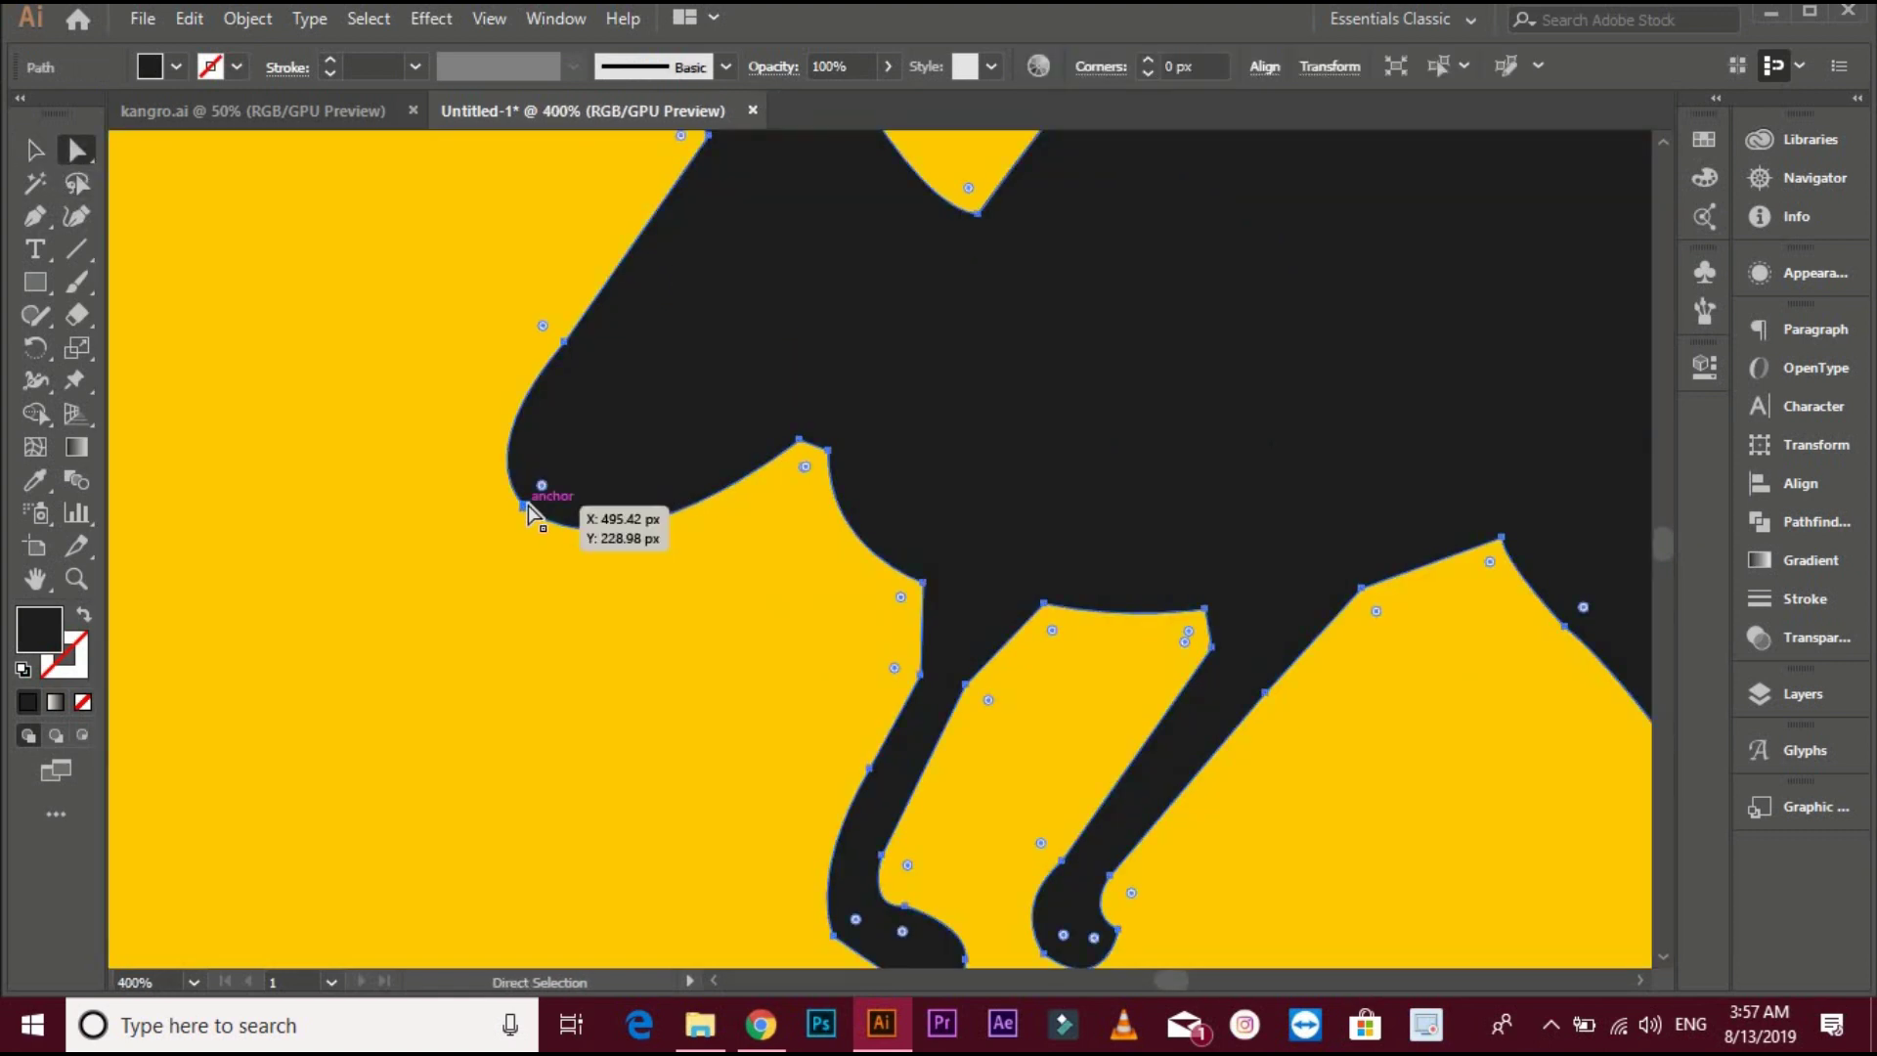
click(527, 509)
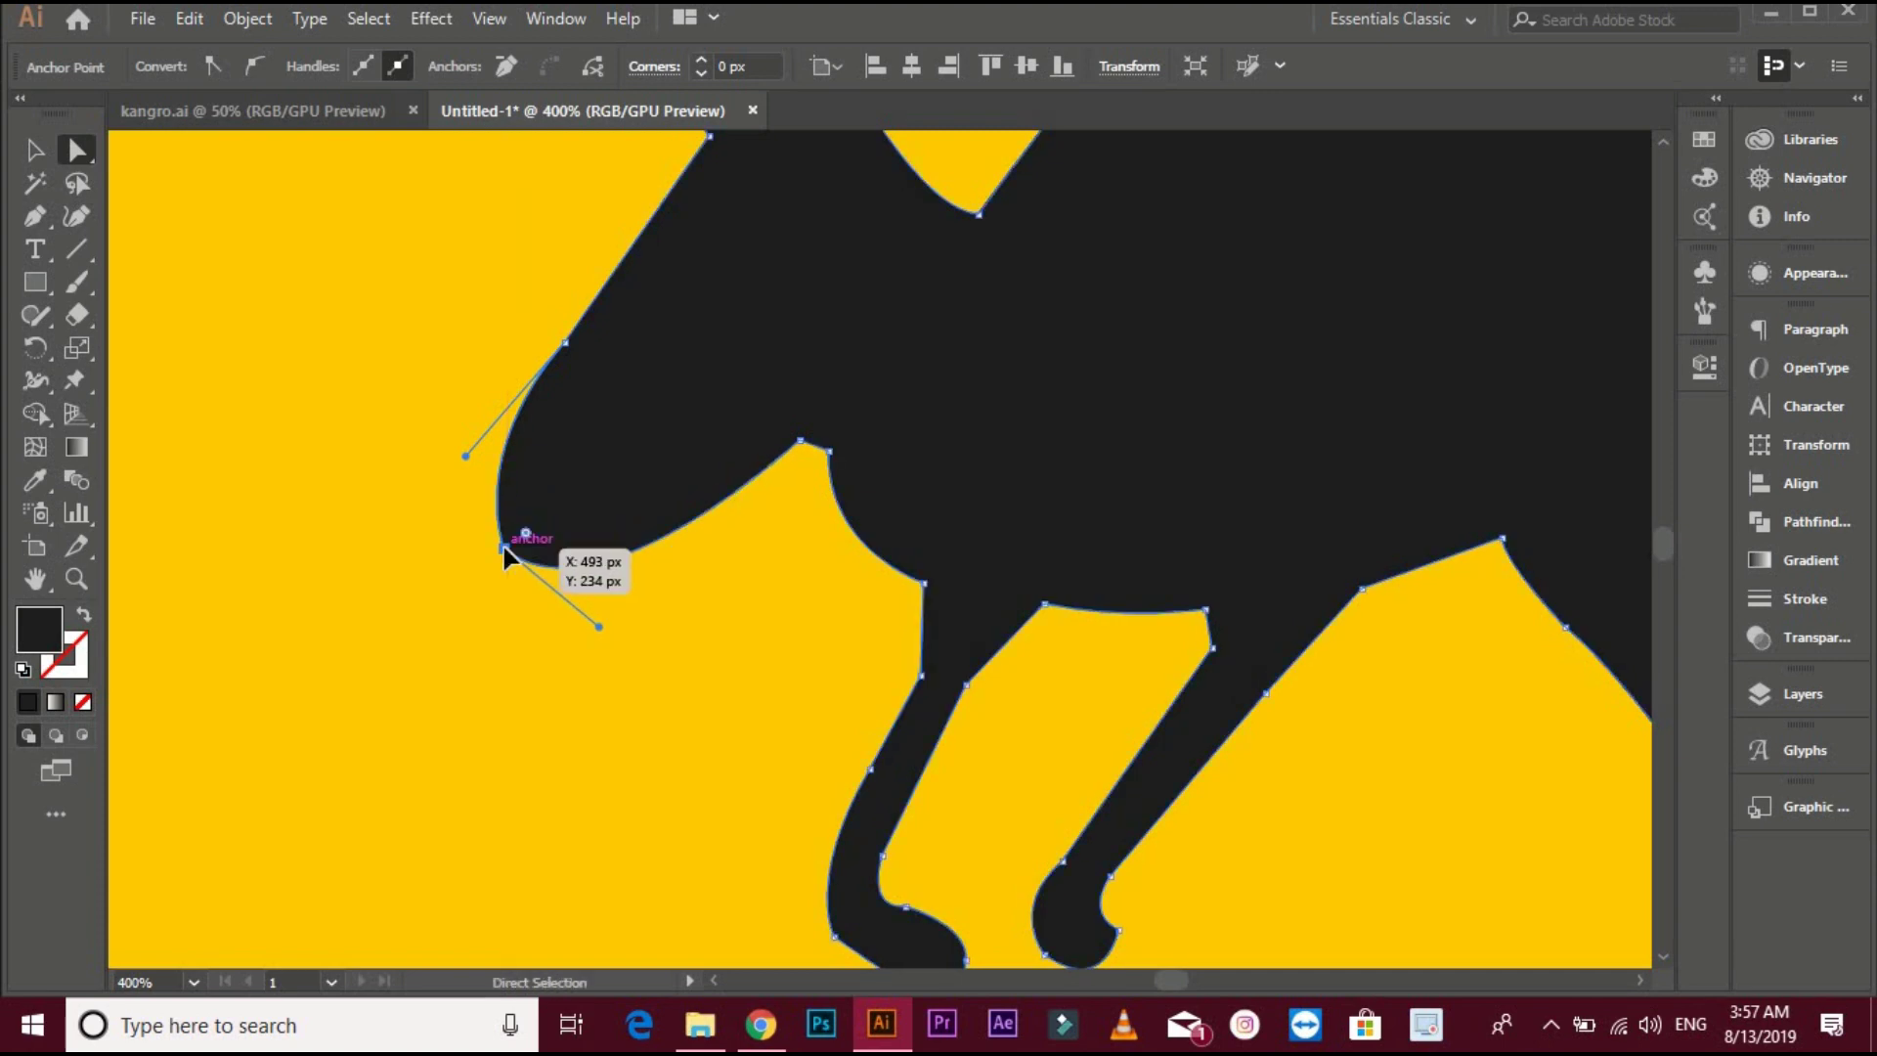
drag(619, 584, 661, 536)
click(660, 535)
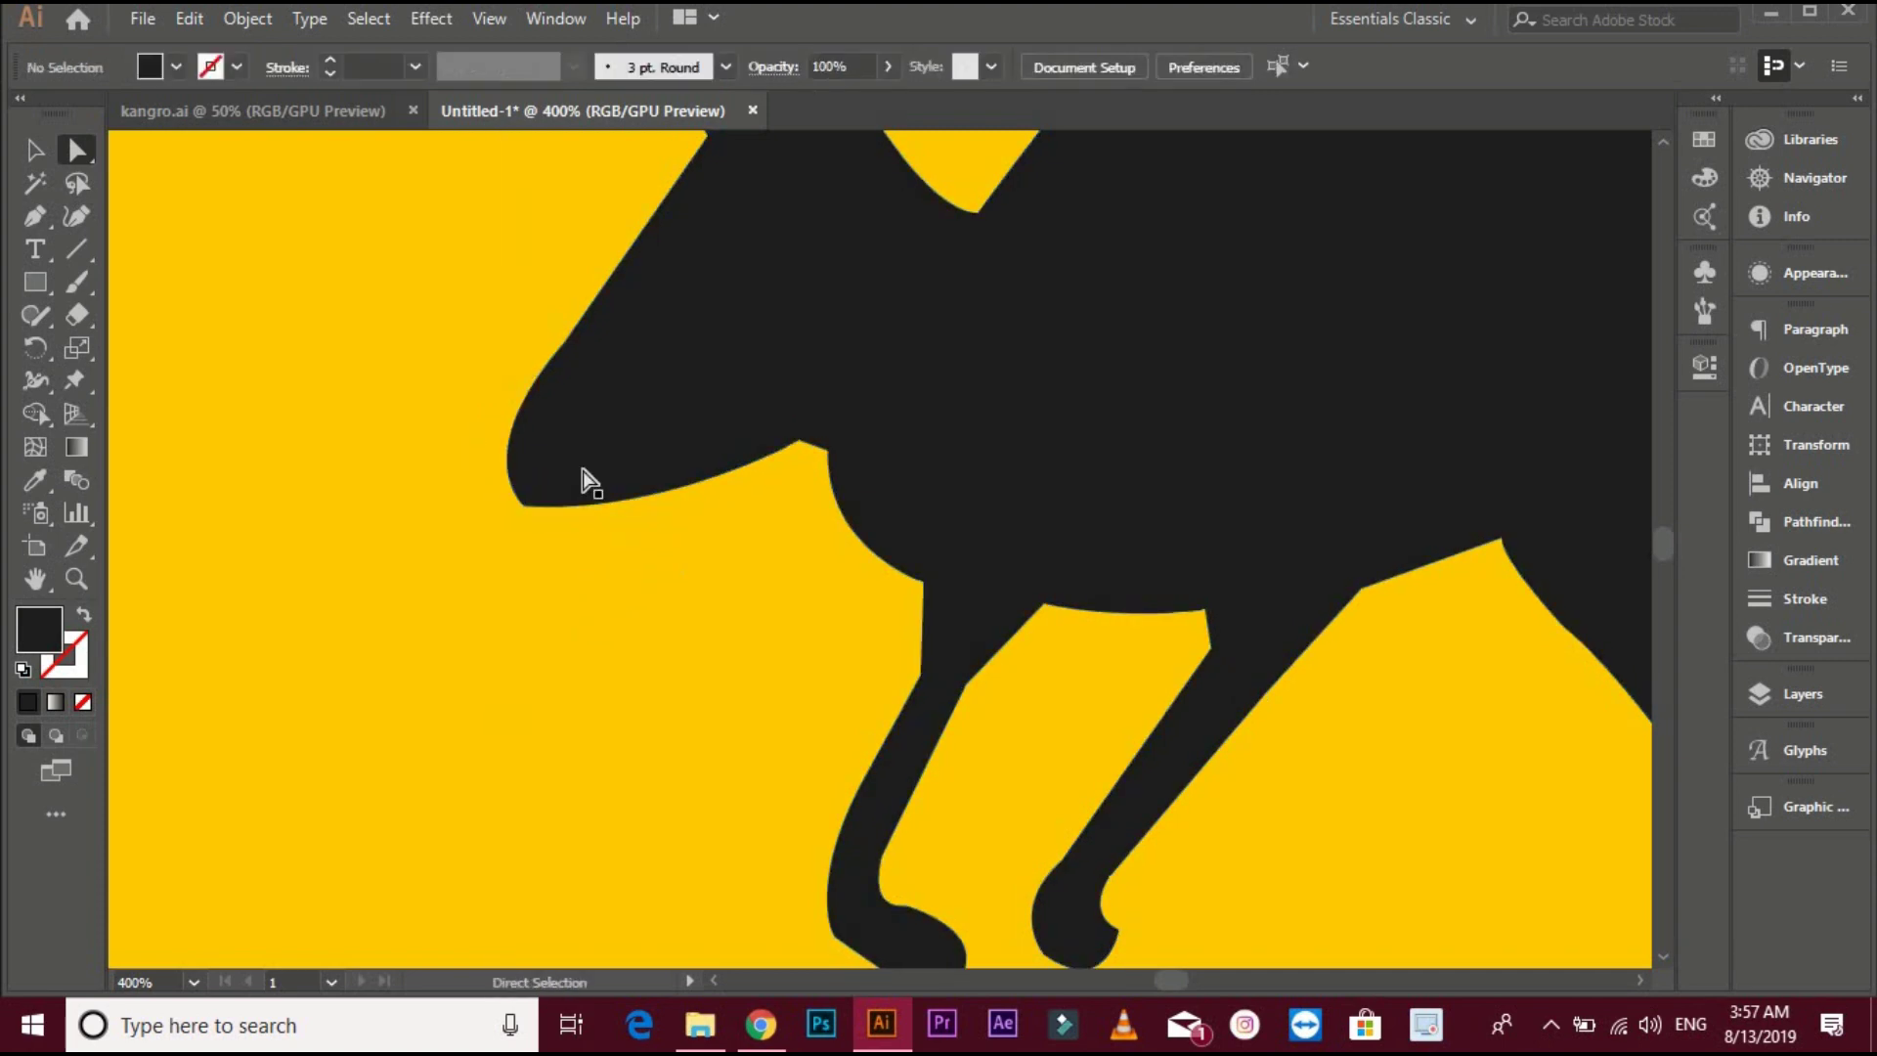
click(524, 514)
mouse_move(528, 506)
mouse_down()
mouse_move(617, 425)
mouse_move(573, 474)
mouse_move(553, 566)
mouse_up()
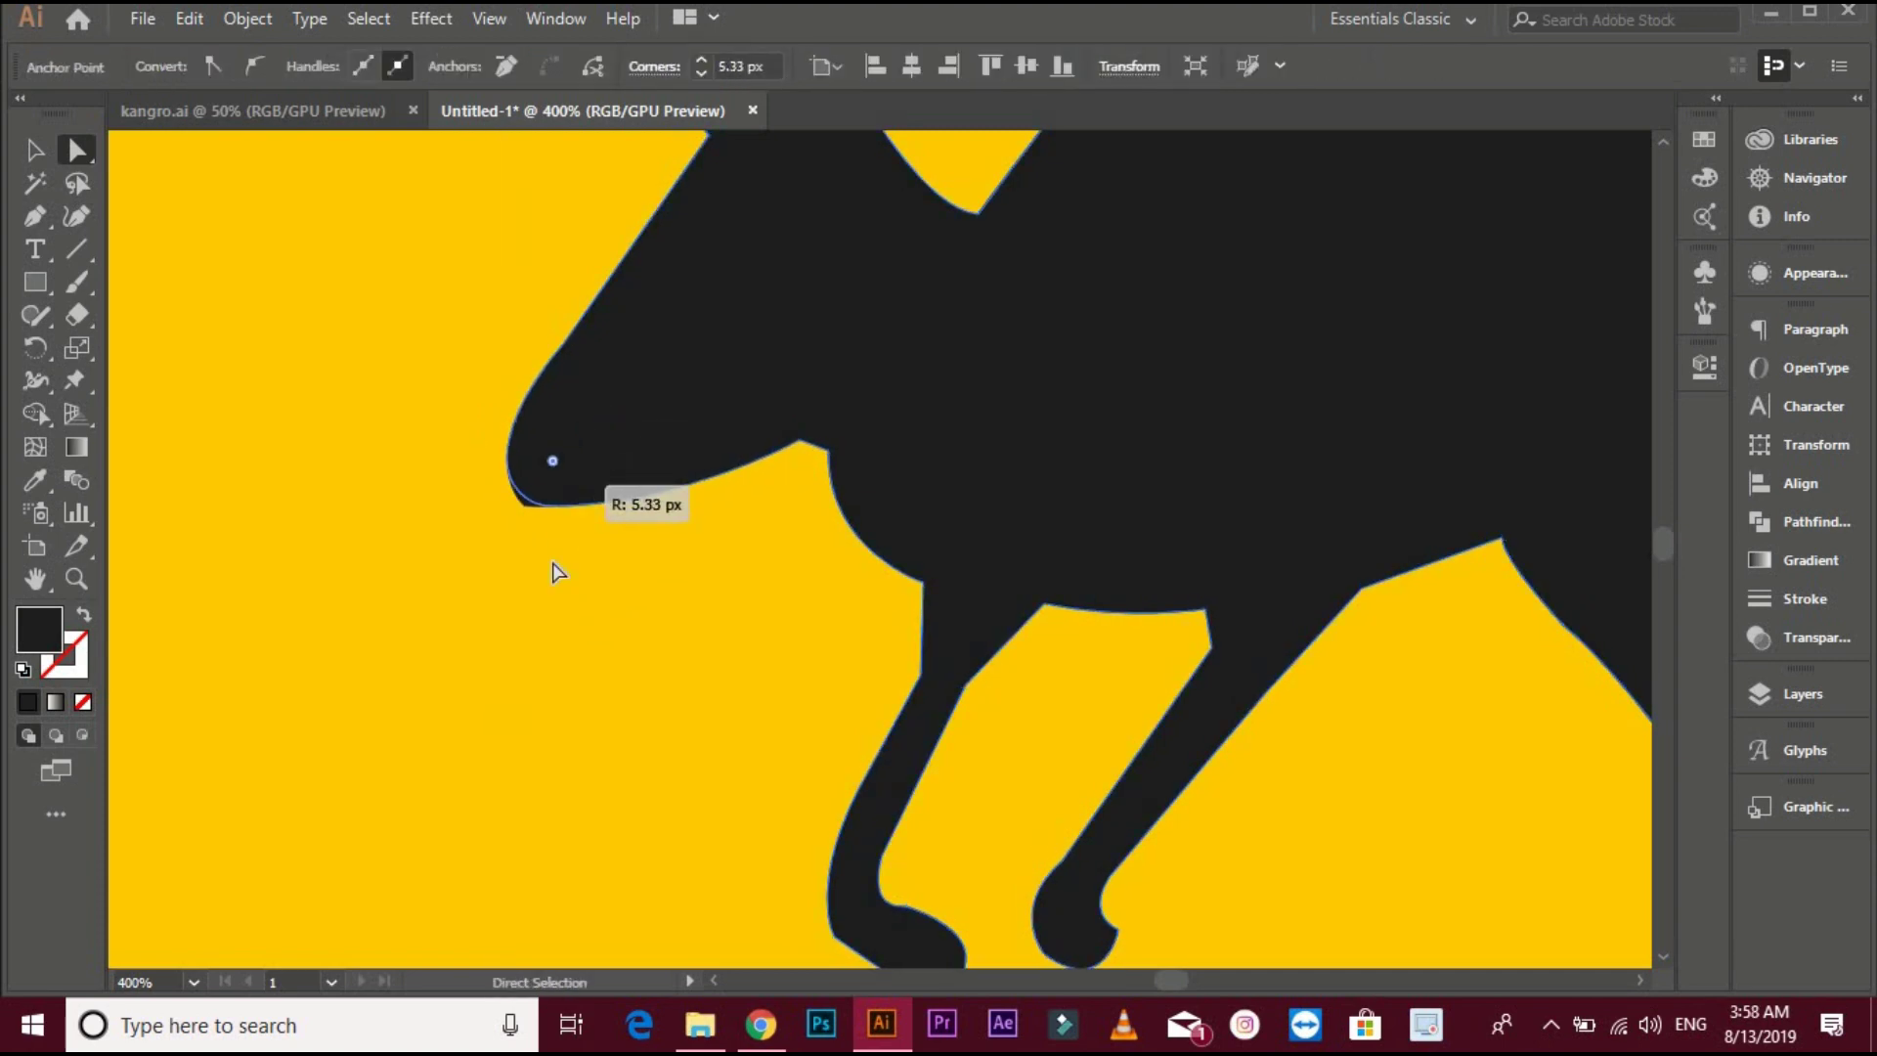
key(ctrl+shift+a)
key(ctrl+minus)
key(ctrl+minus)
key(ctrl+minus)
scroll(620, 583, up, 2)
scroll(621, 584, down, 2)
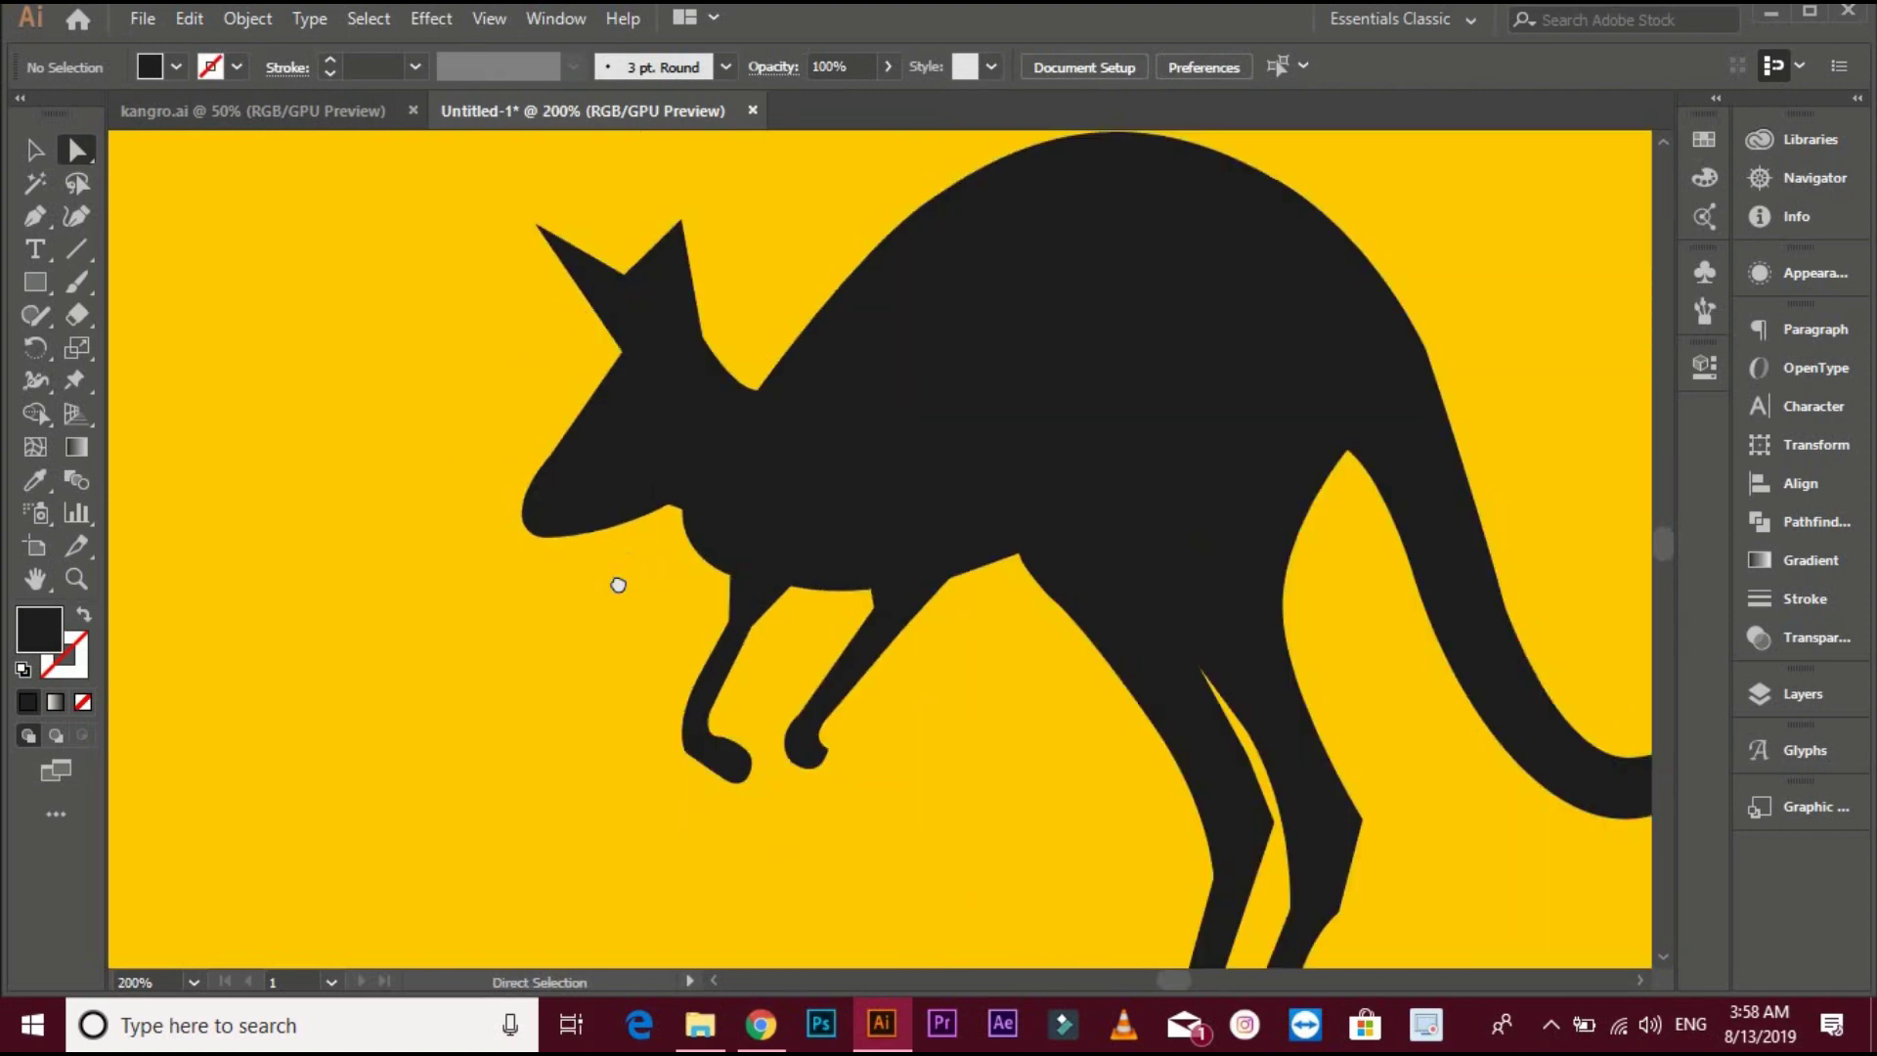
scroll(621, 583, up, 1)
click(949, 539)
scroll(1127, 763, down, 3)
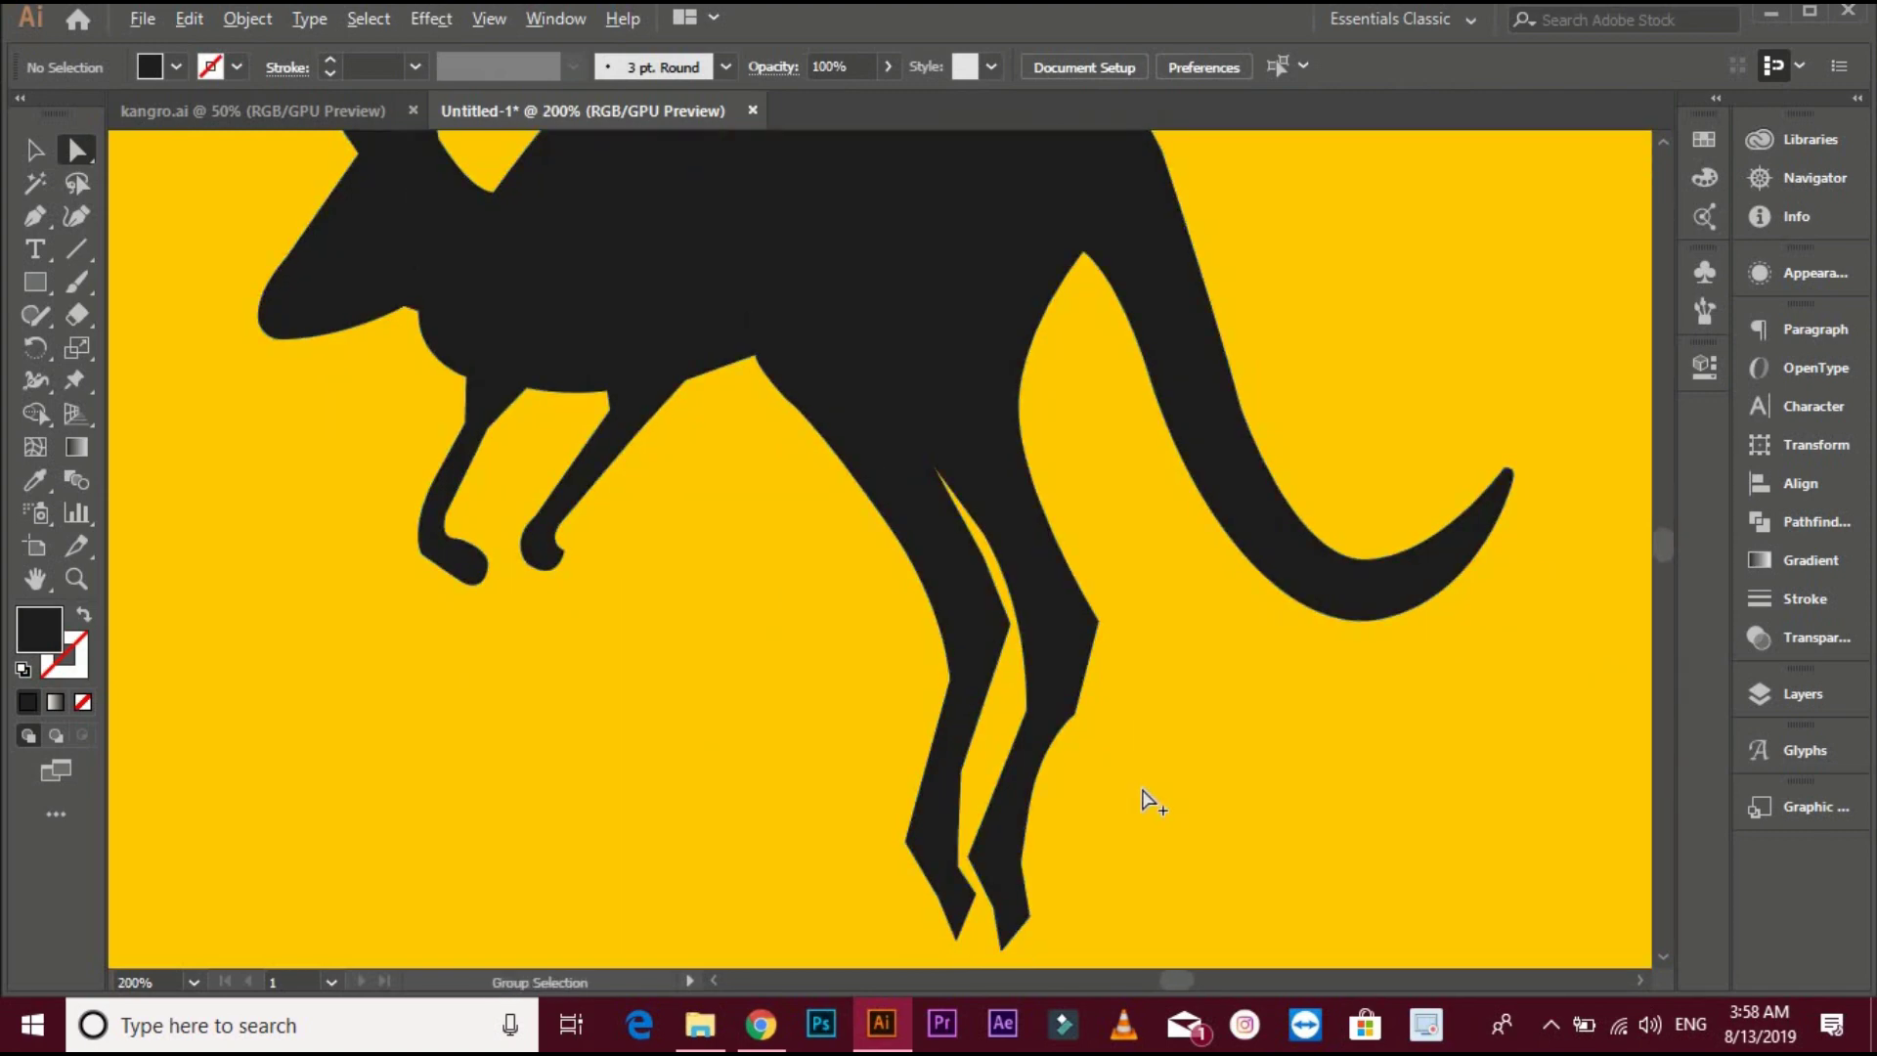
scroll(1144, 795, down, 1)
scroll(870, 802, down, 1)
scroll(871, 807, down, 1)
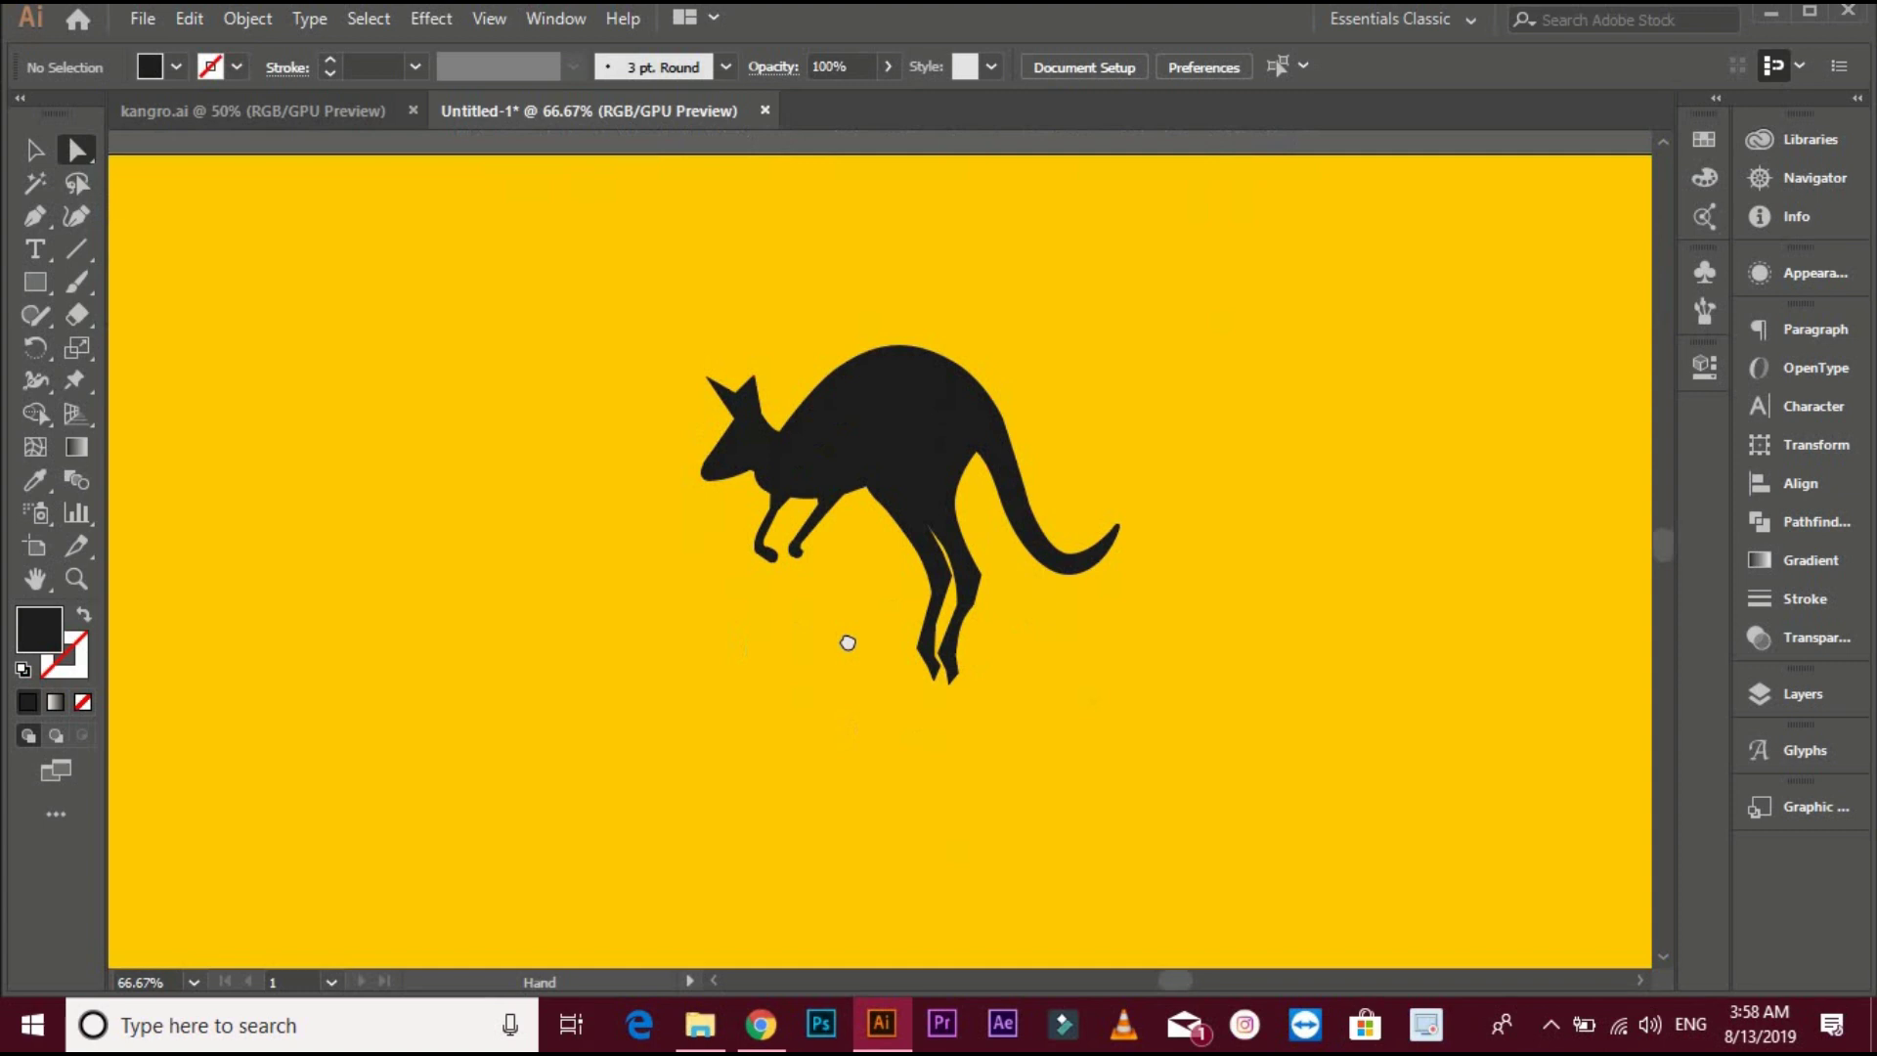
scroll(1073, 490, up, 3)
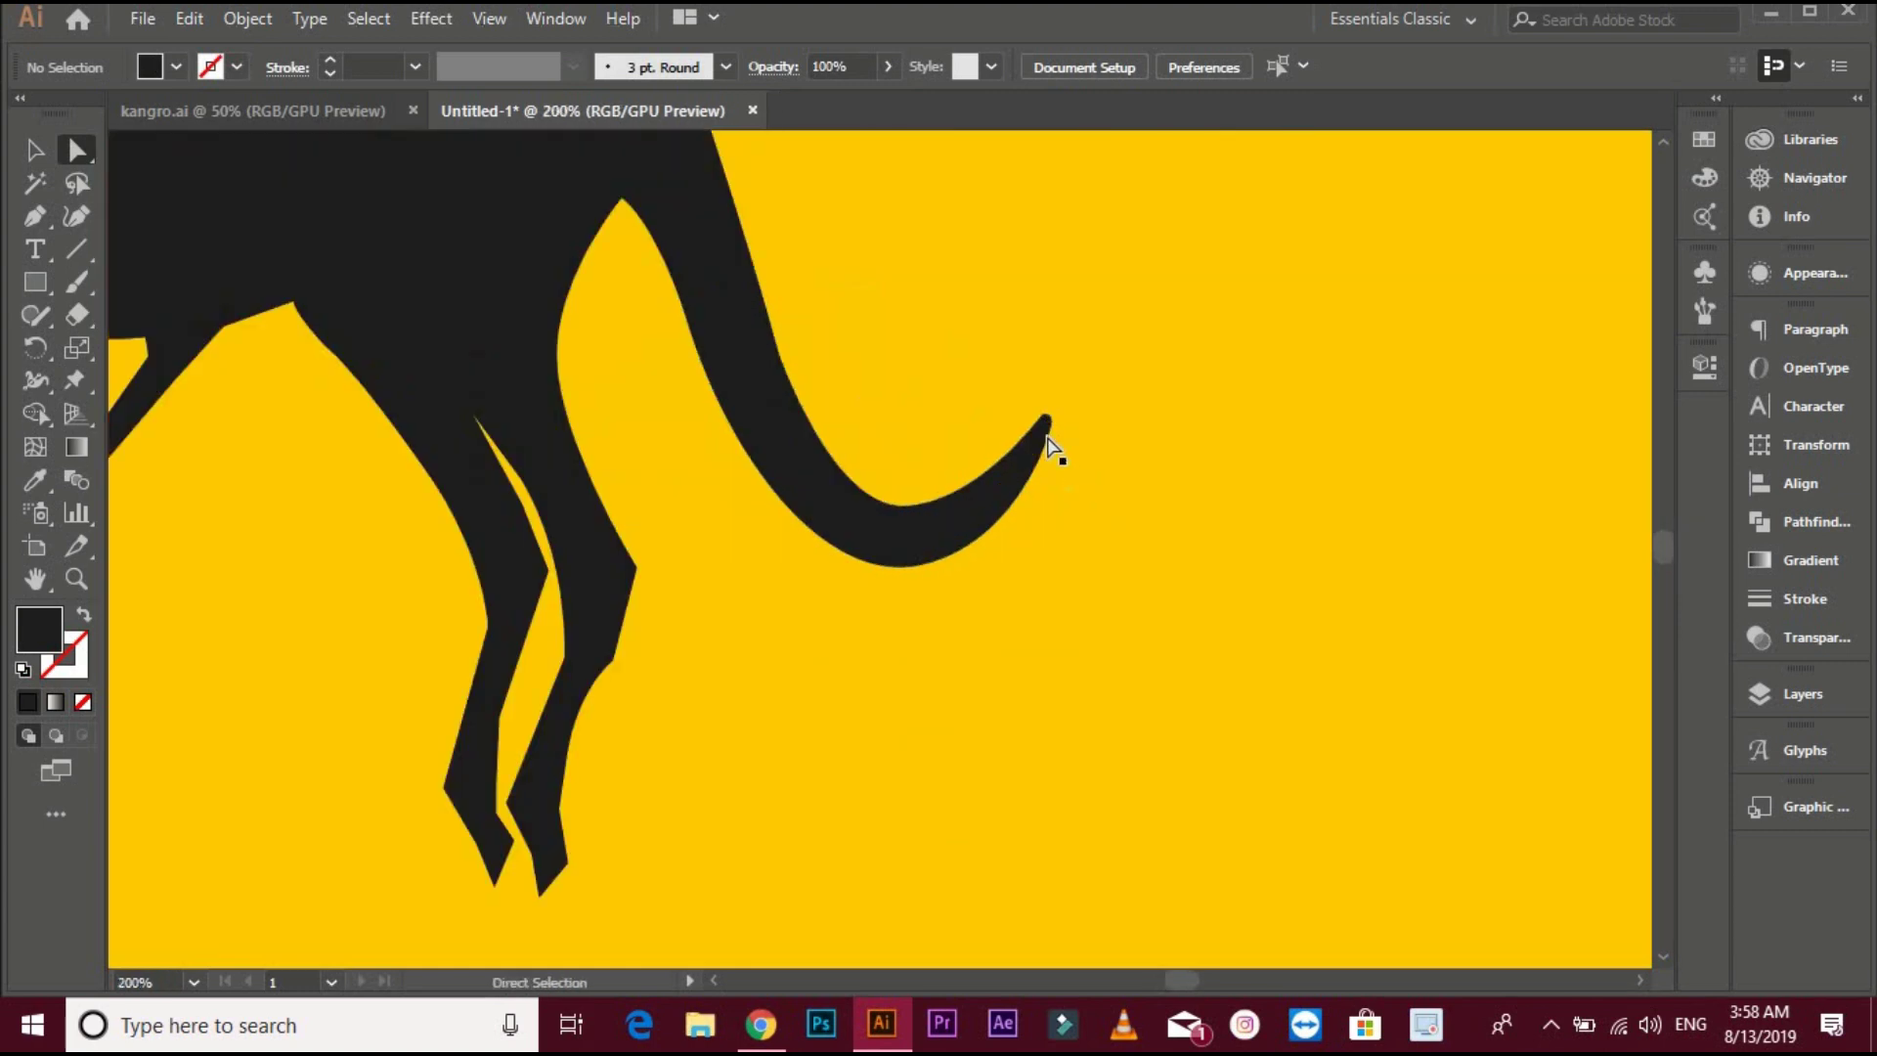
Select the tail's top anchor and give the tail tip a slight rounded corner
click(1052, 432)
scroll(1051, 426, up, 2)
scroll(1051, 419, up, 2)
click(35, 151)
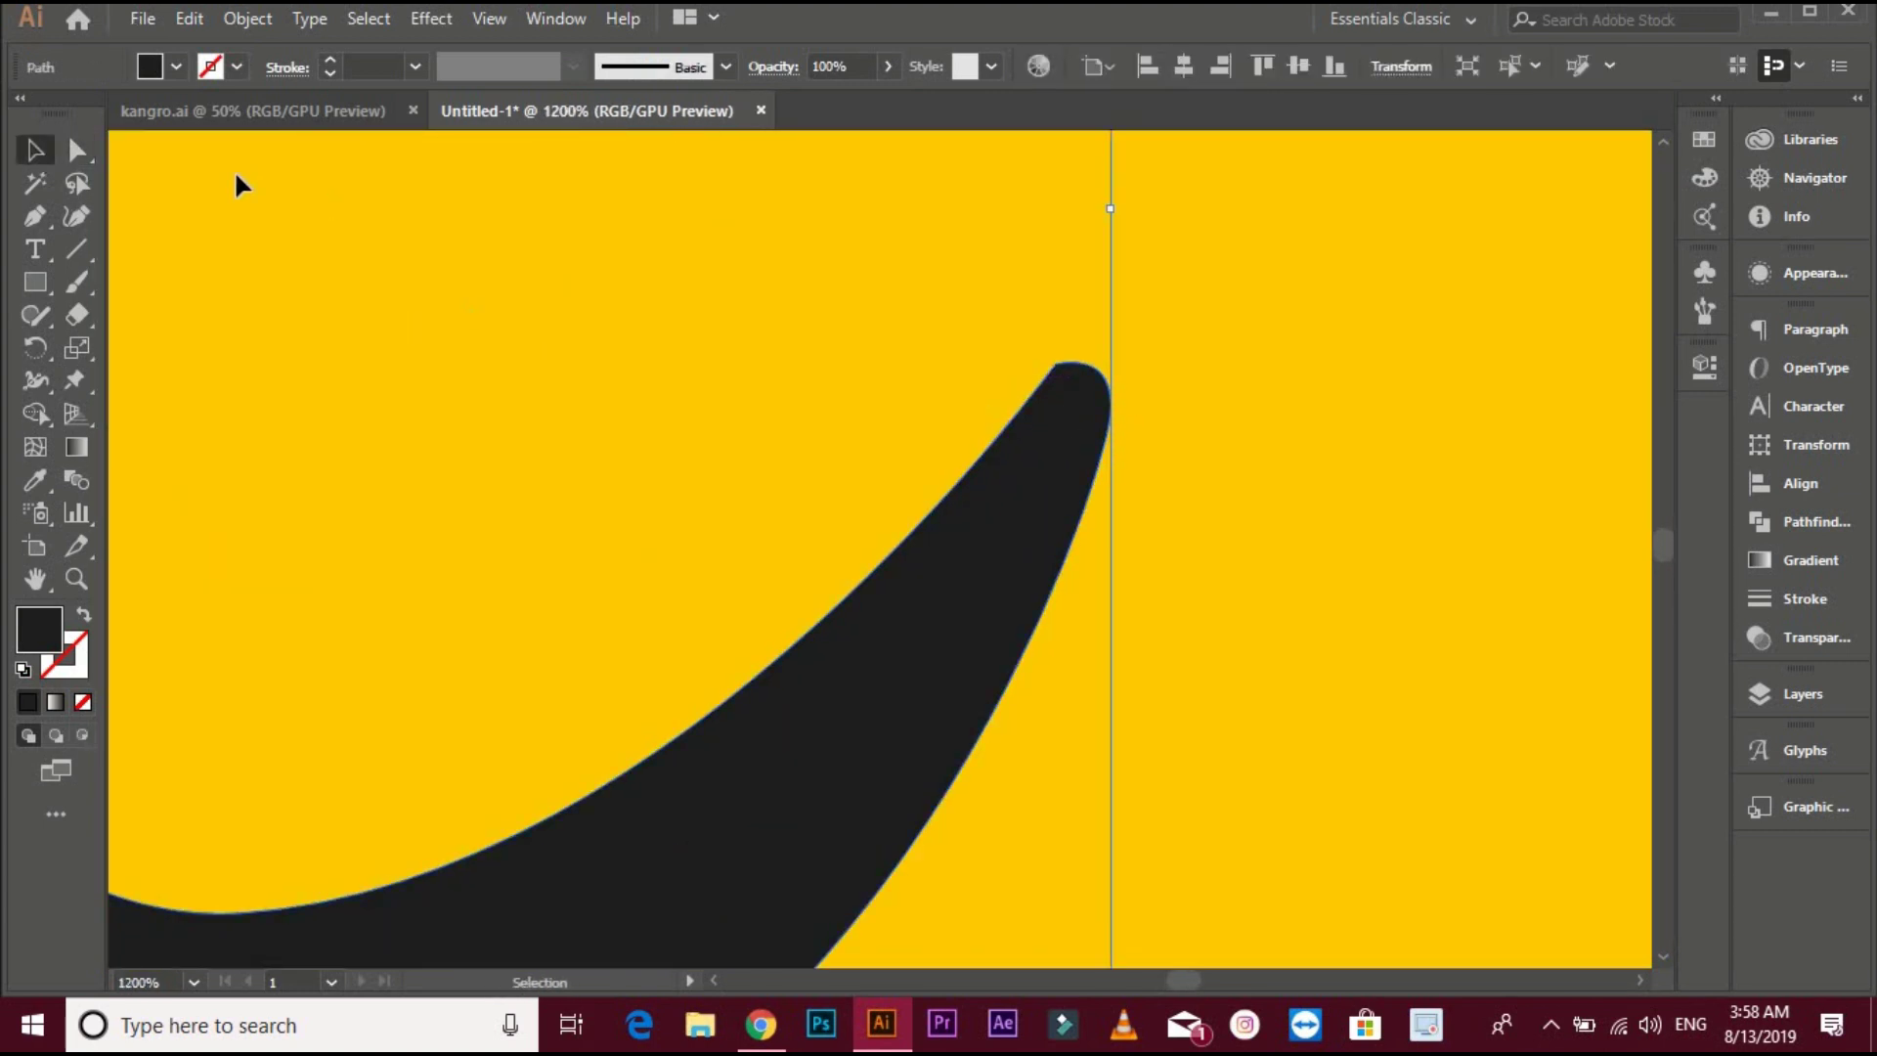
click(933, 366)
key(a)
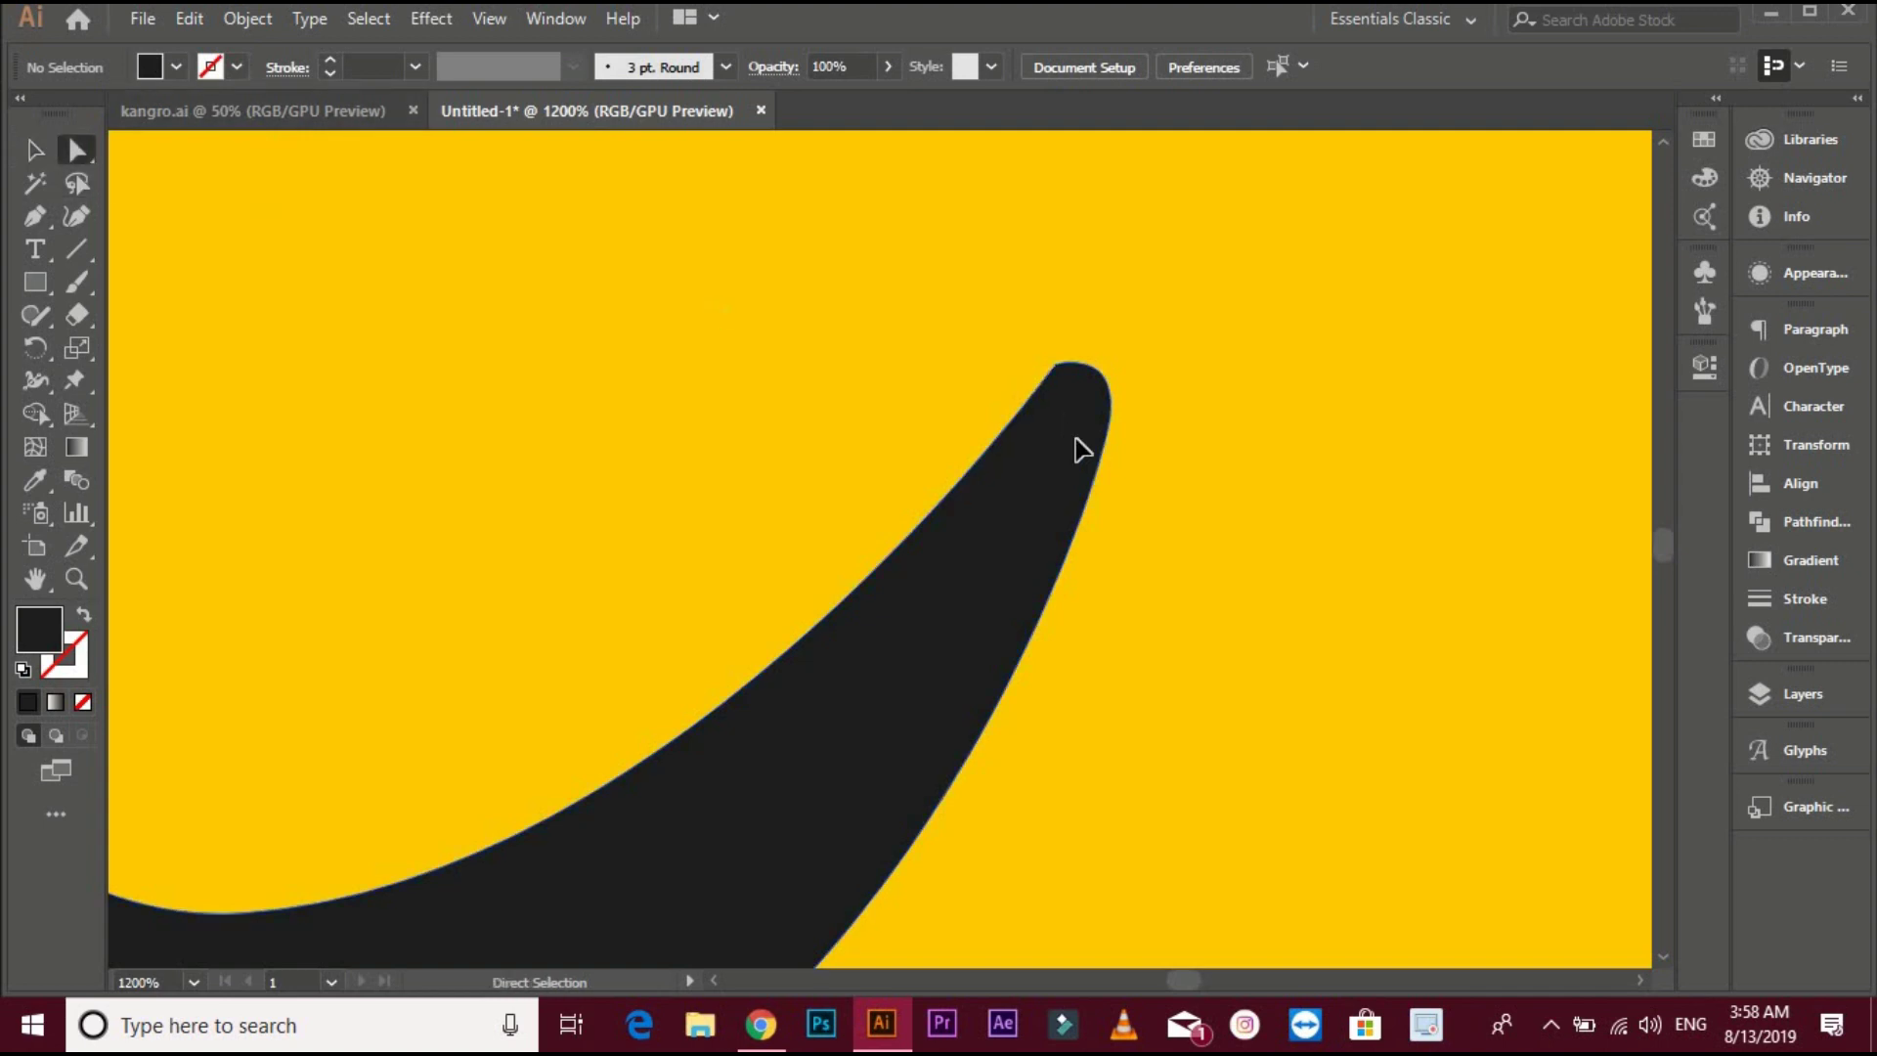
click(1060, 369)
scroll(1065, 355, up, 3)
scroll(968, 562, down, 1)
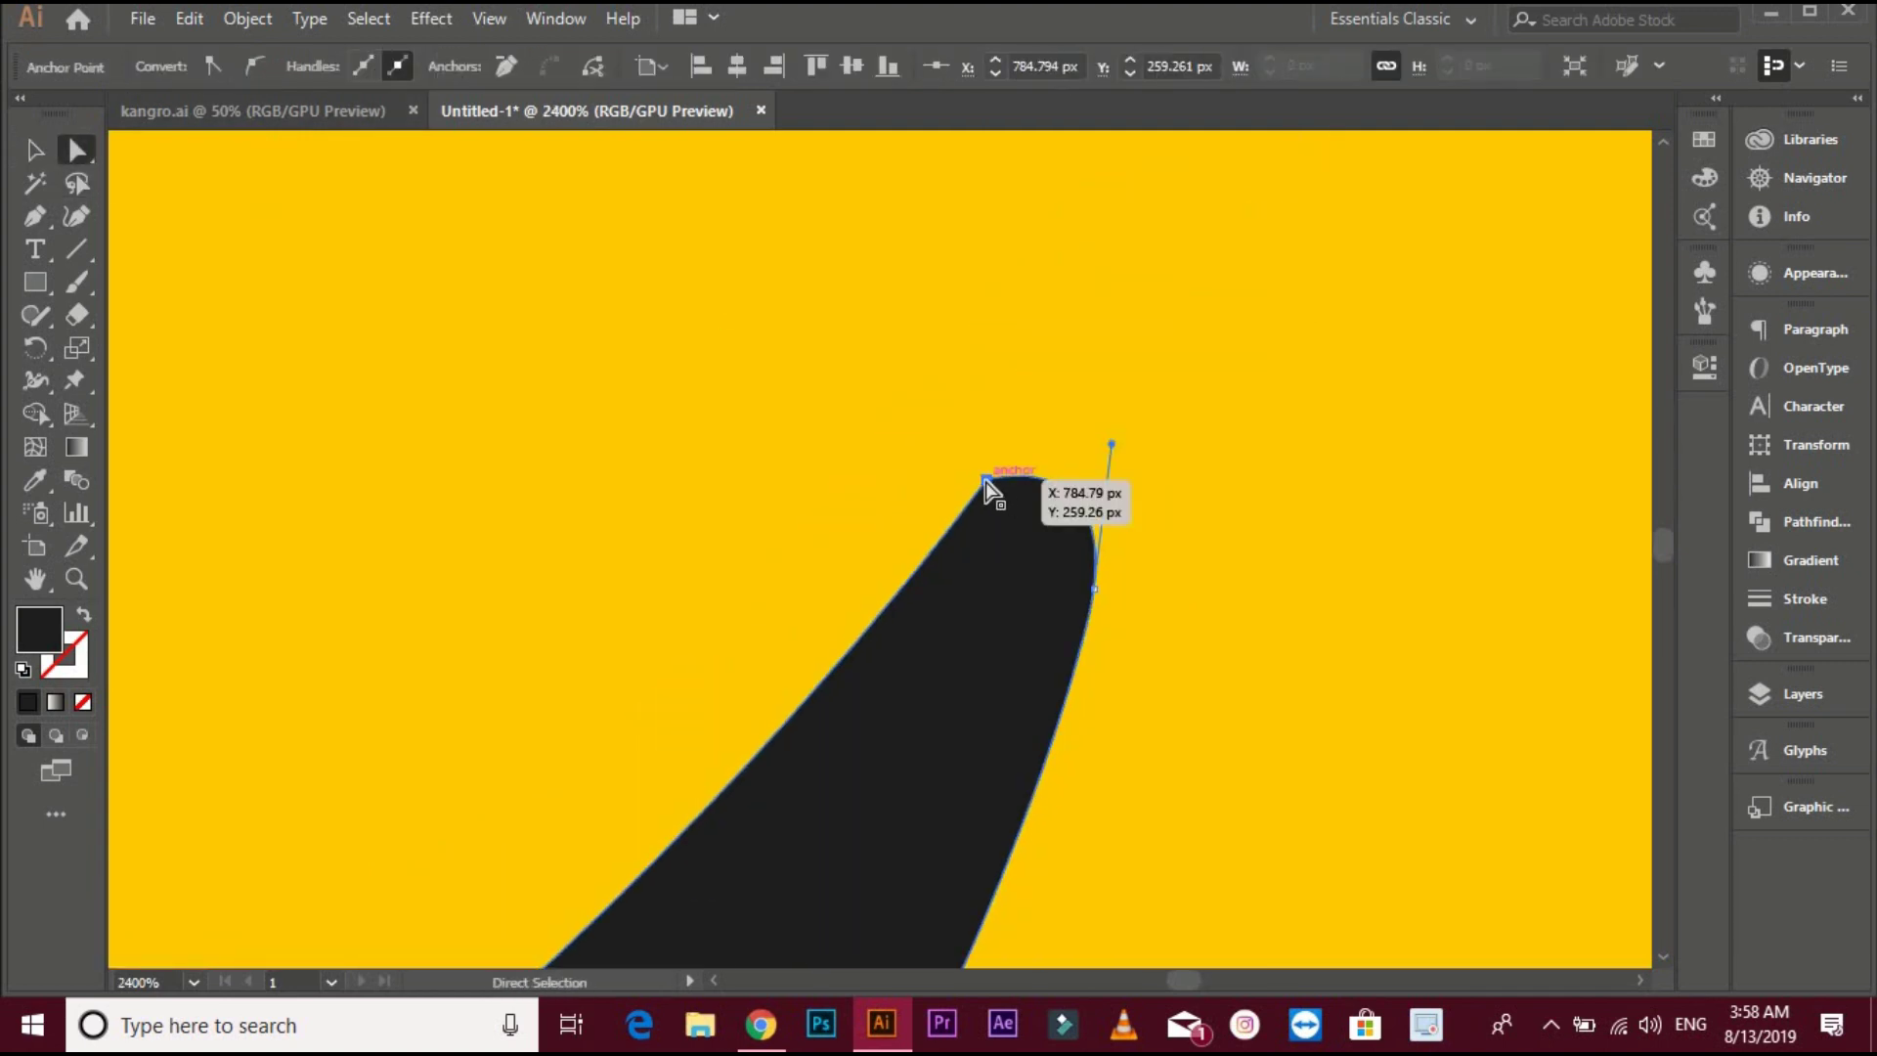
drag(987, 486, 1009, 524)
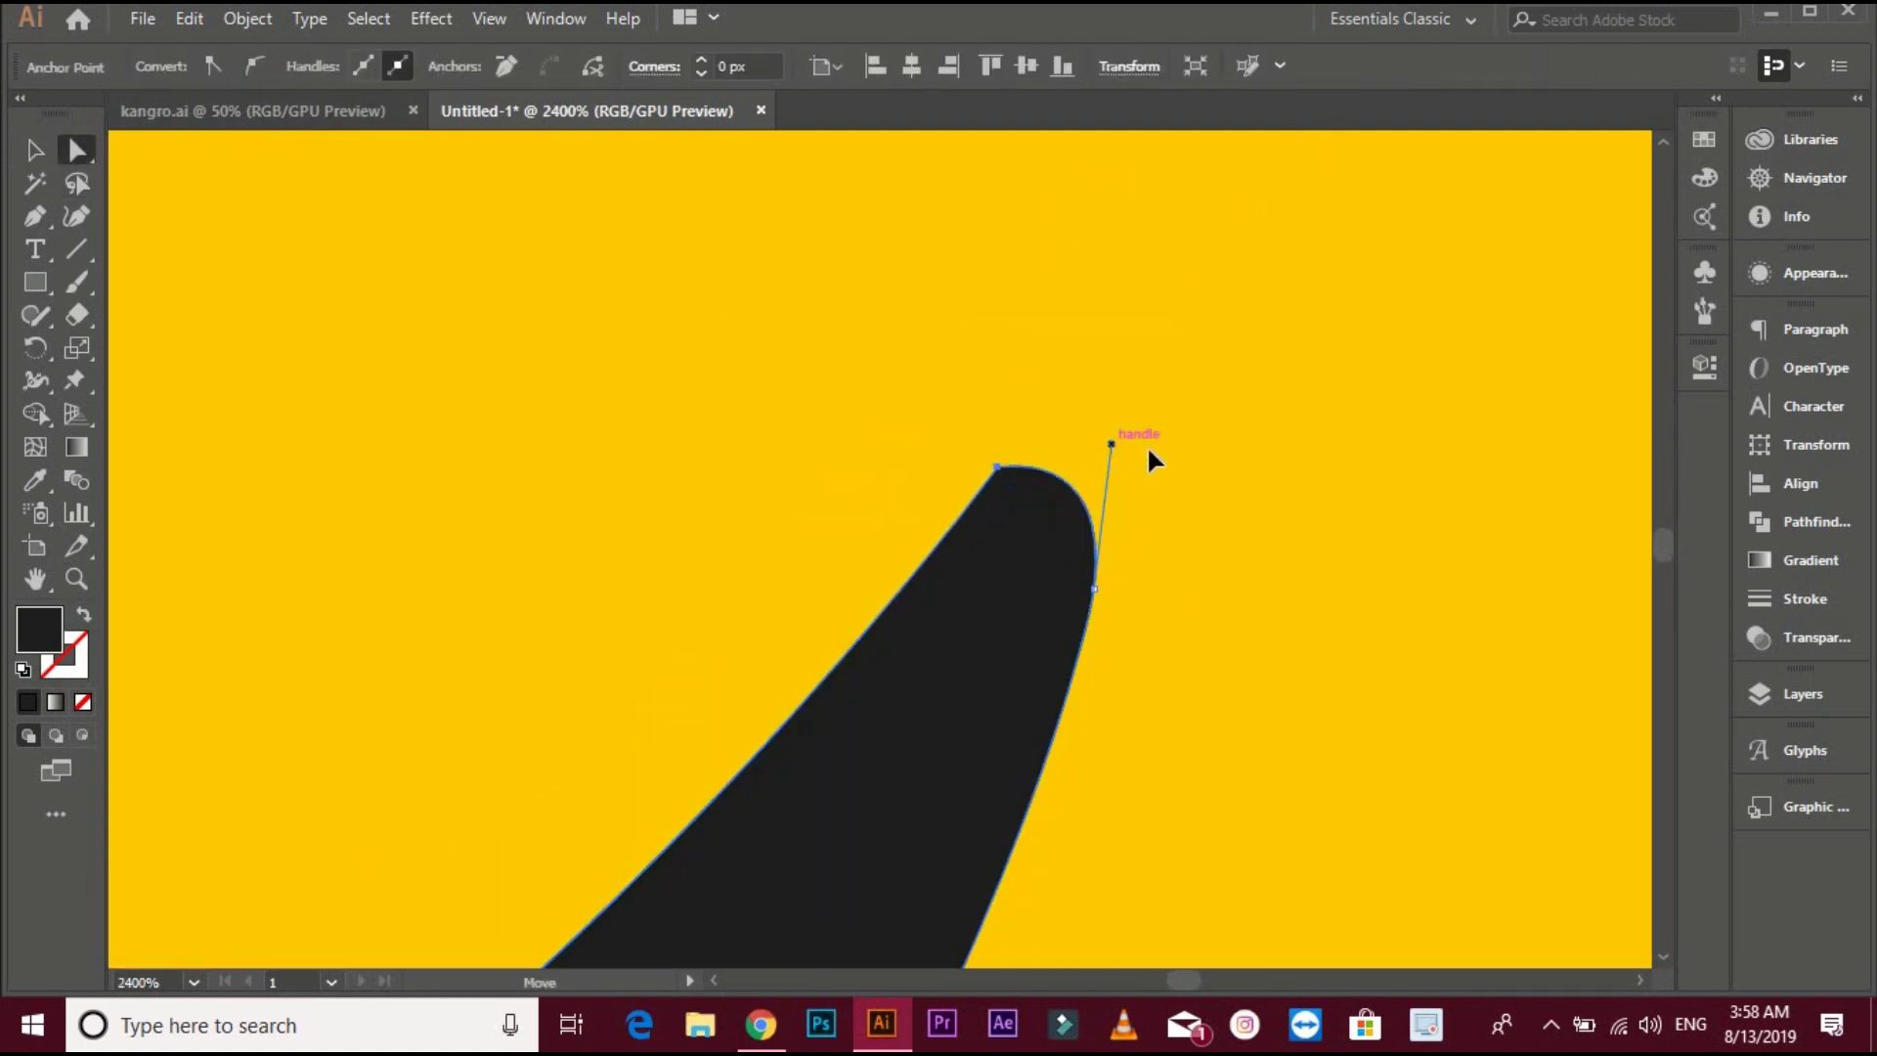
drag(1147, 453, 1138, 454)
key(ctrl+z)
drag(1012, 502, 1024, 537)
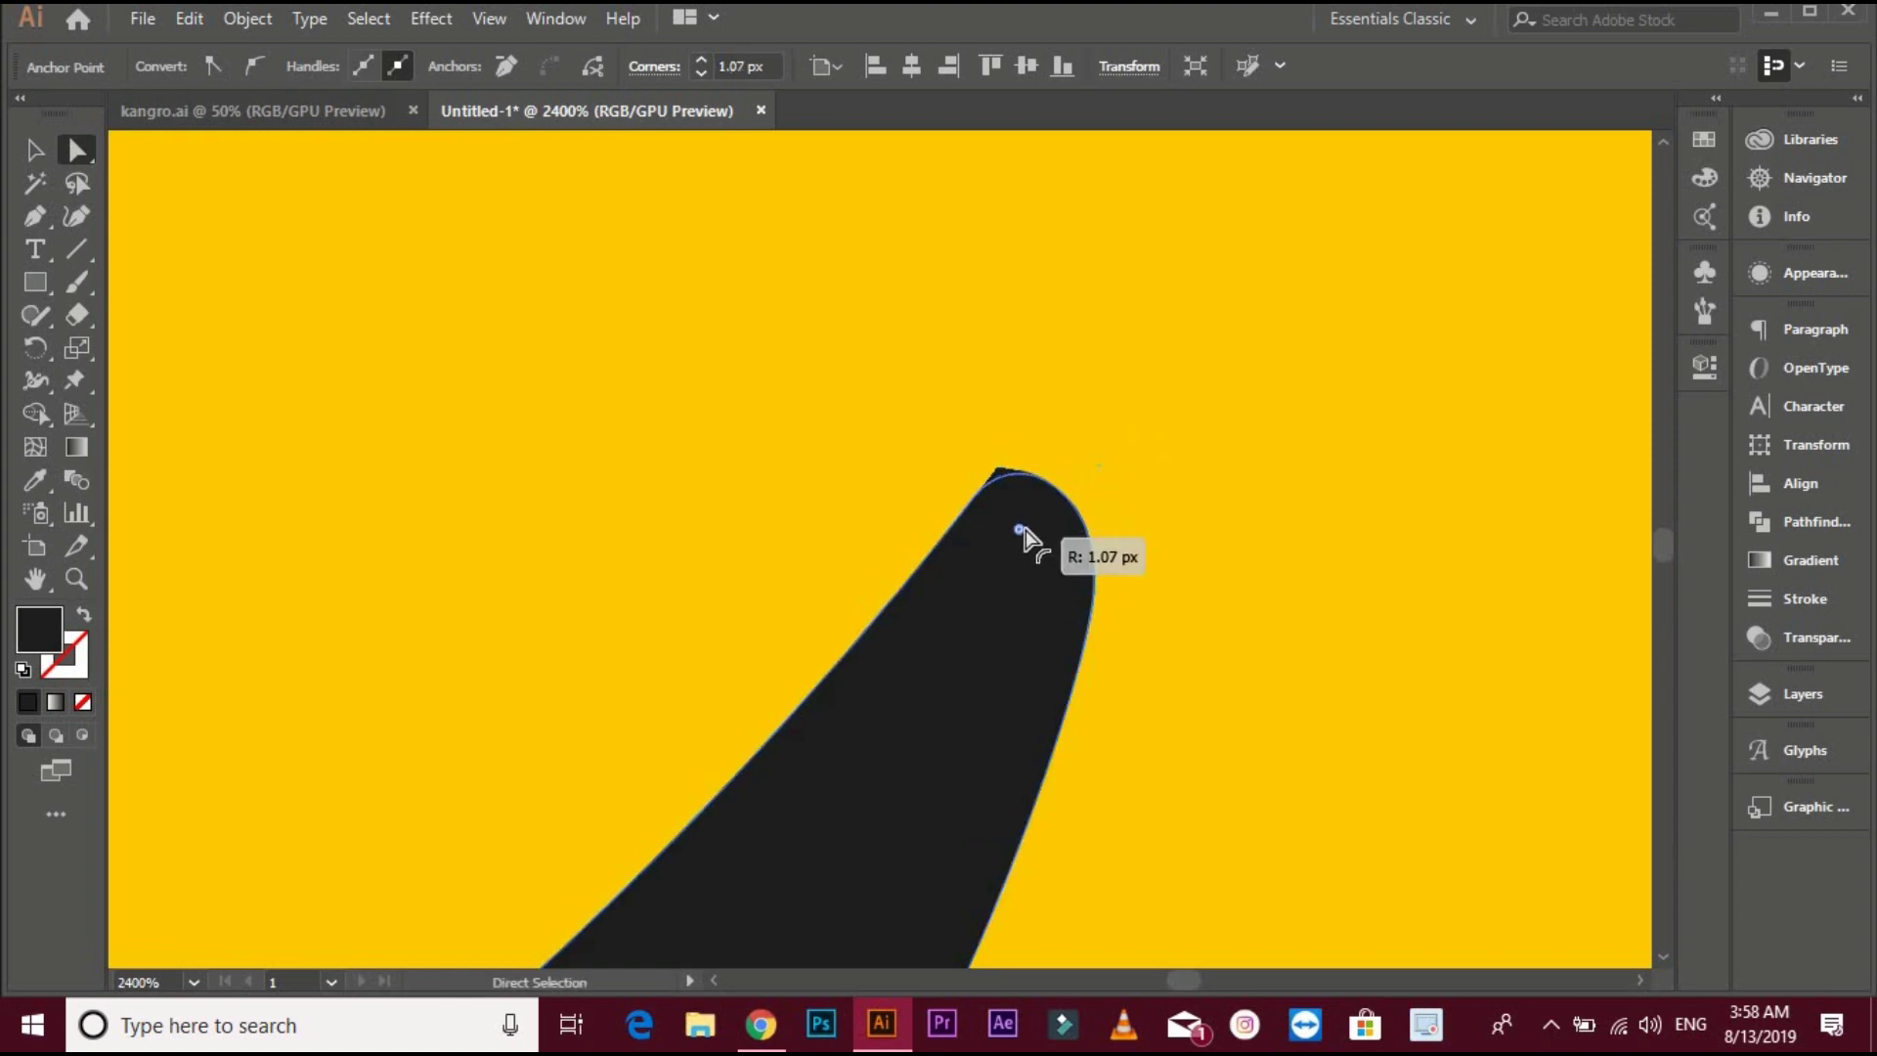
scroll(1025, 537, down, 5)
scroll(1072, 431, down, 3)
scroll(1027, 567, down, 2)
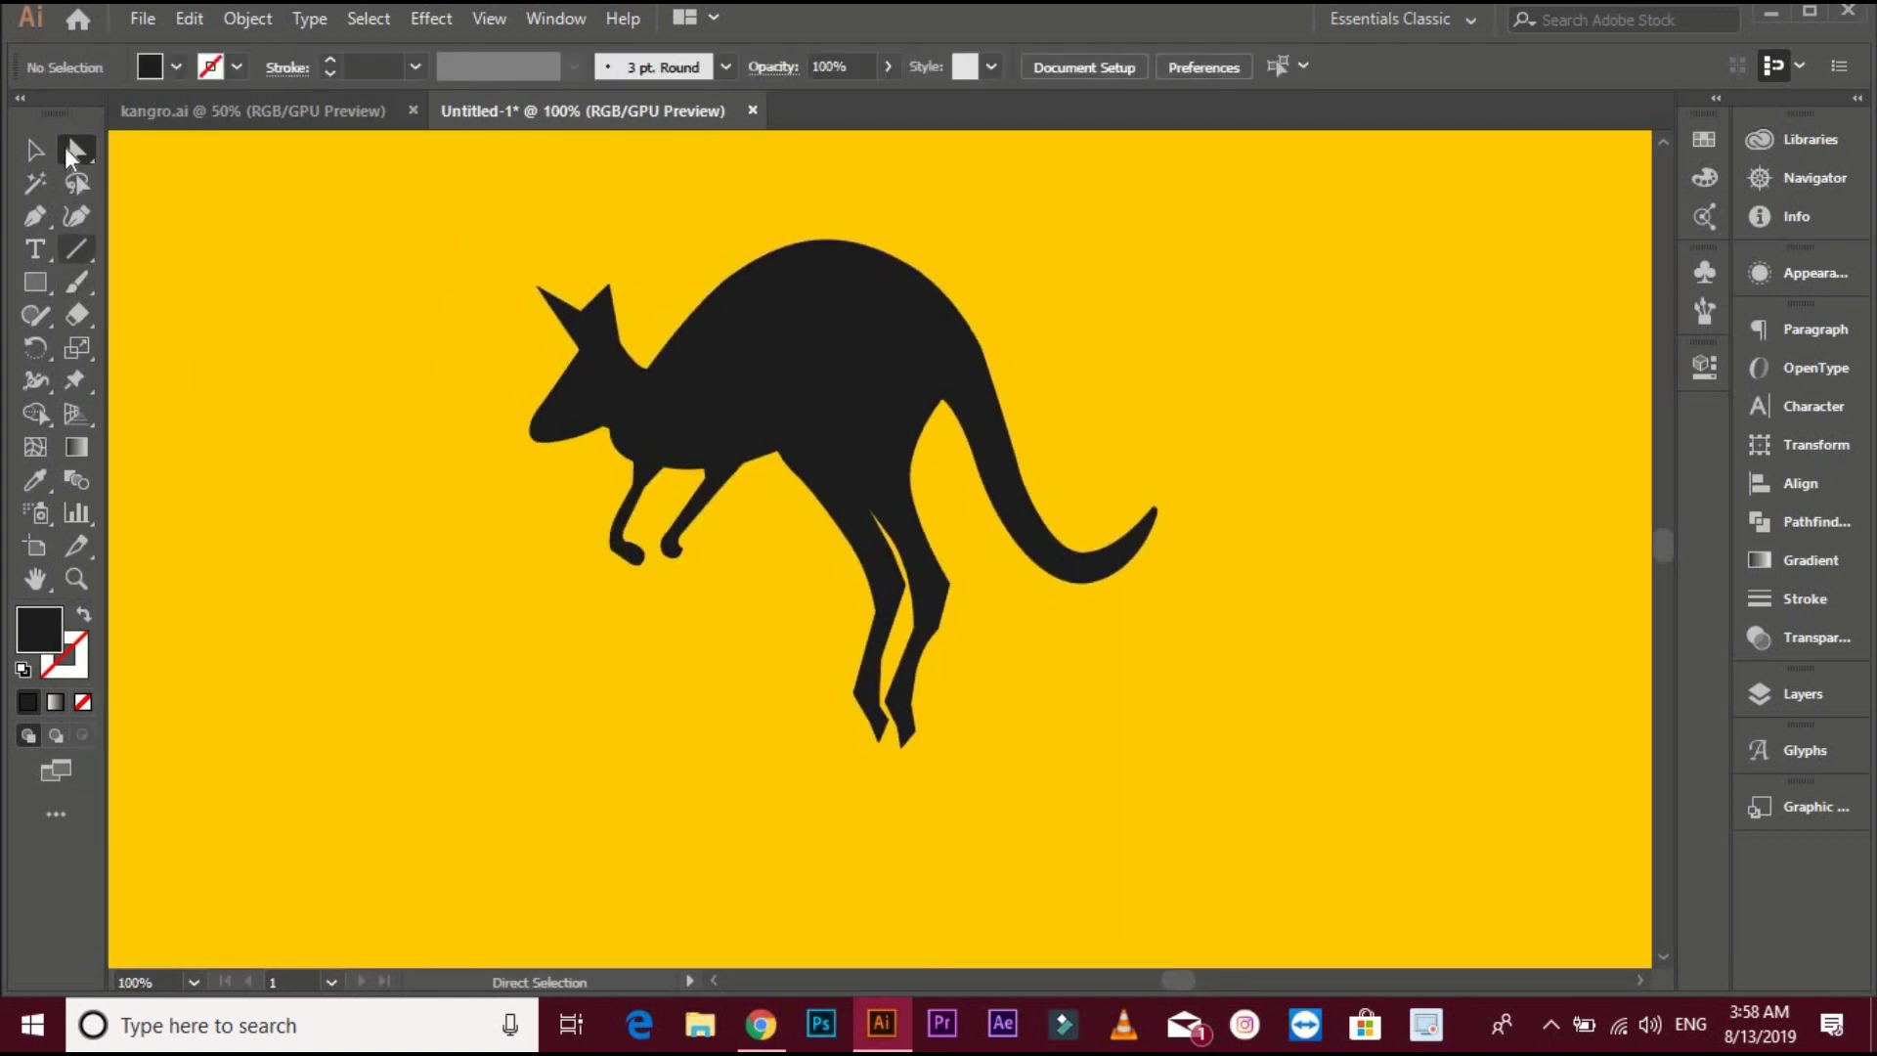
Move the left and right ear tips and the notch between them to reshape the ears
key(p)
scroll(598, 385, up, 2)
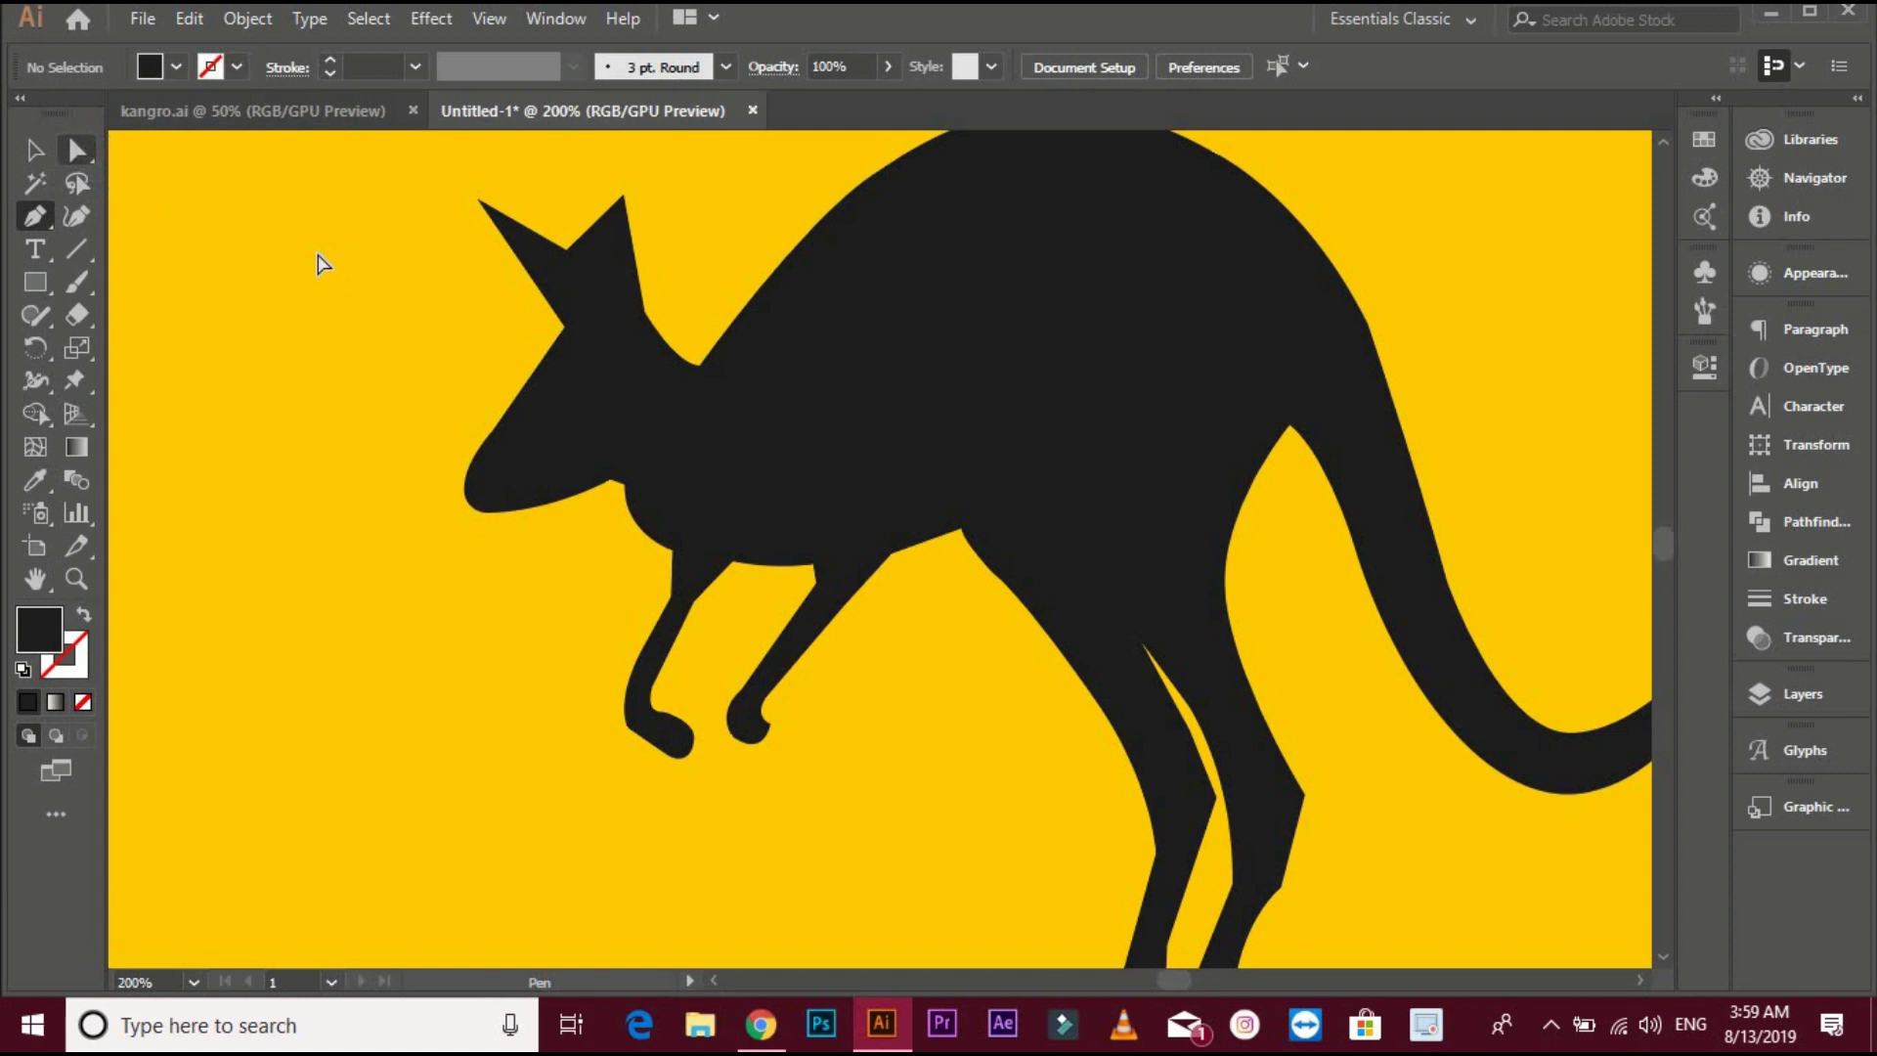
key(a)
drag(531, 393, 554, 373)
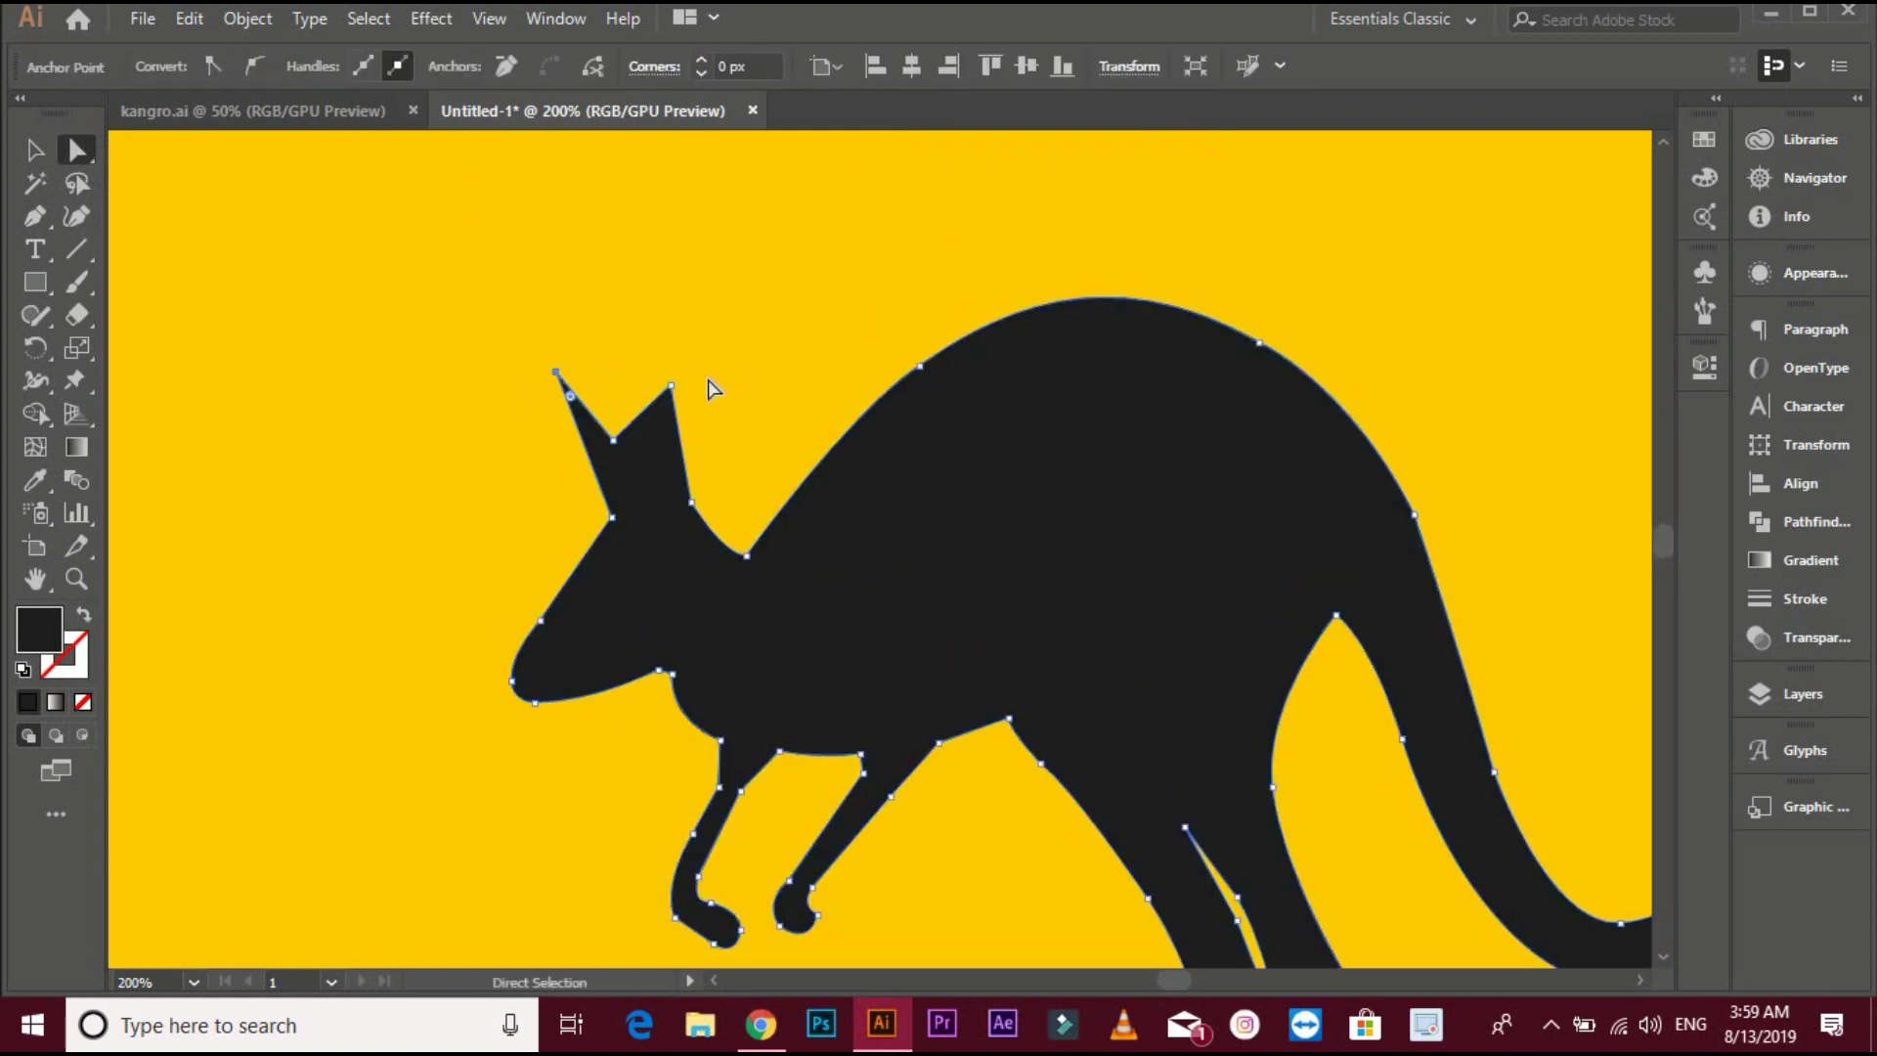
drag(670, 384, 708, 379)
drag(618, 439, 634, 443)
click(640, 365)
scroll(558, 385, down, 2)
drag(473, 406, 532, 434)
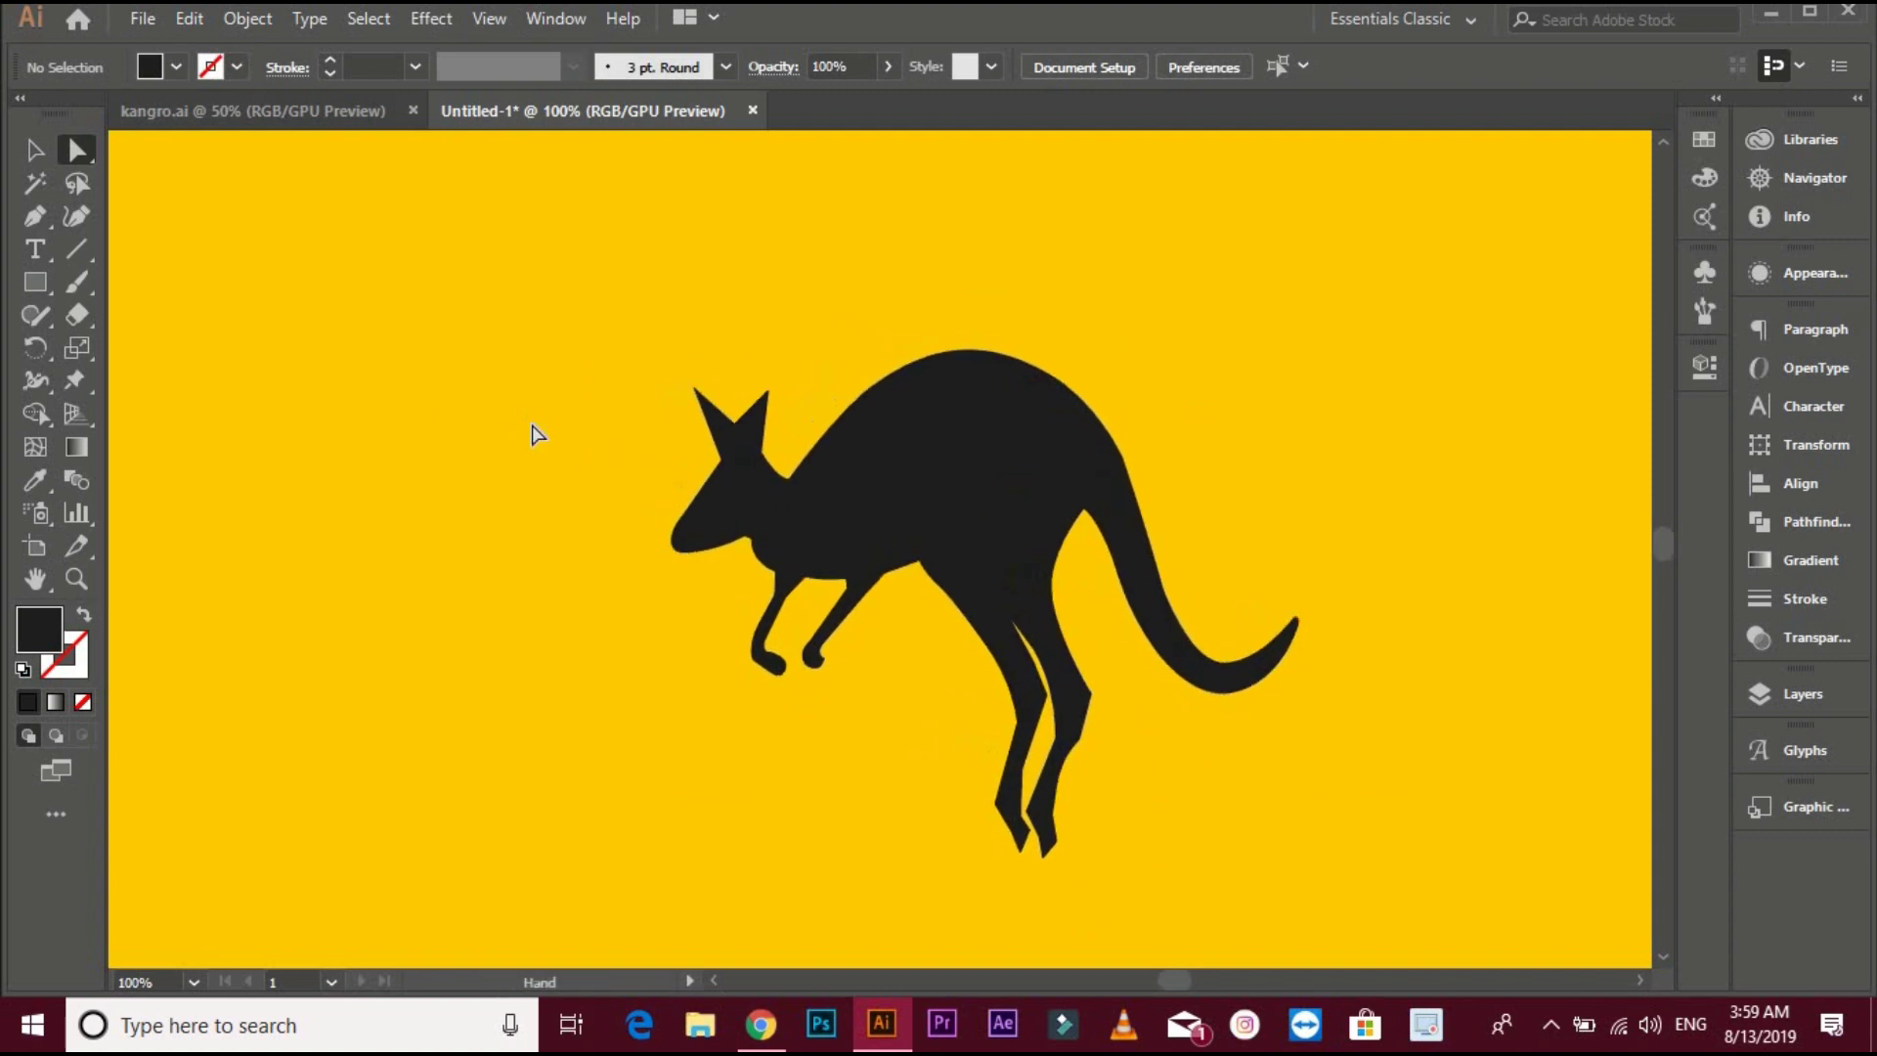
Draw a small almond-shaped eye path on the kangaroo's head
click(35, 216)
scroll(615, 497, up, 4)
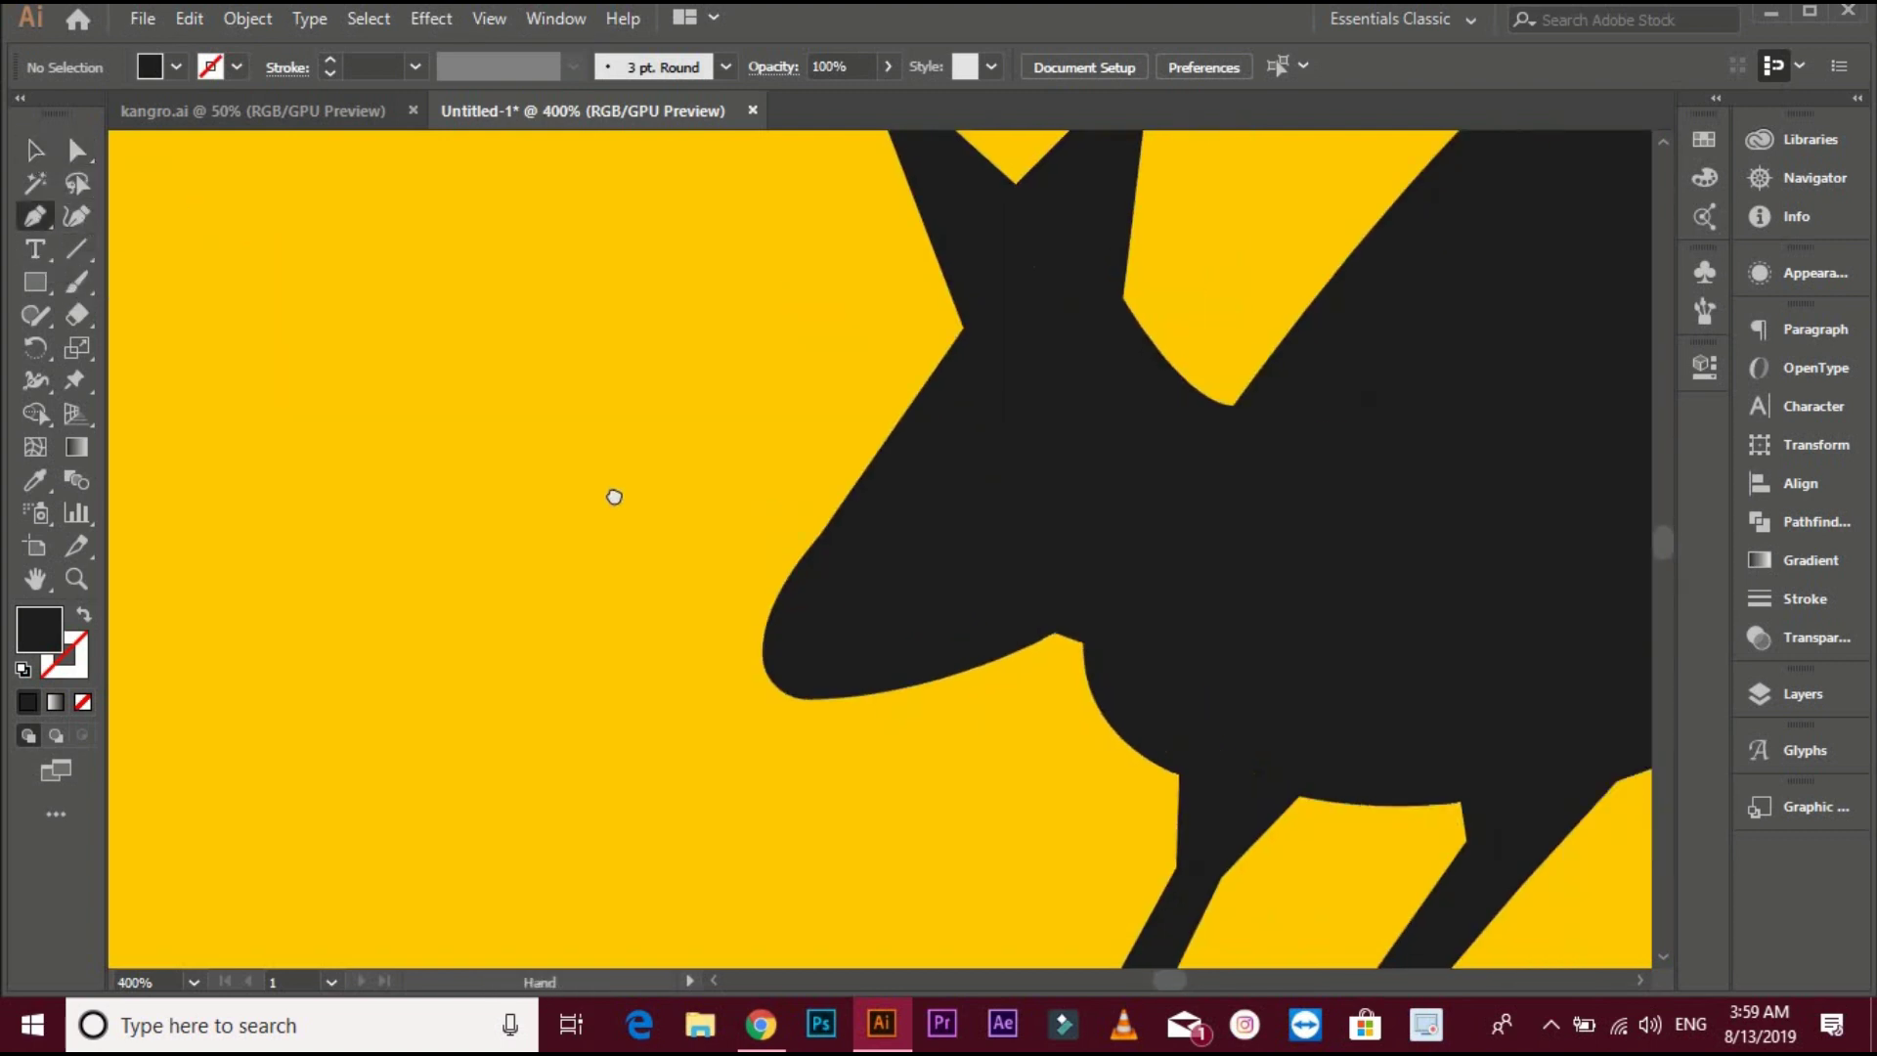
drag(615, 497, 505, 483)
click(871, 437)
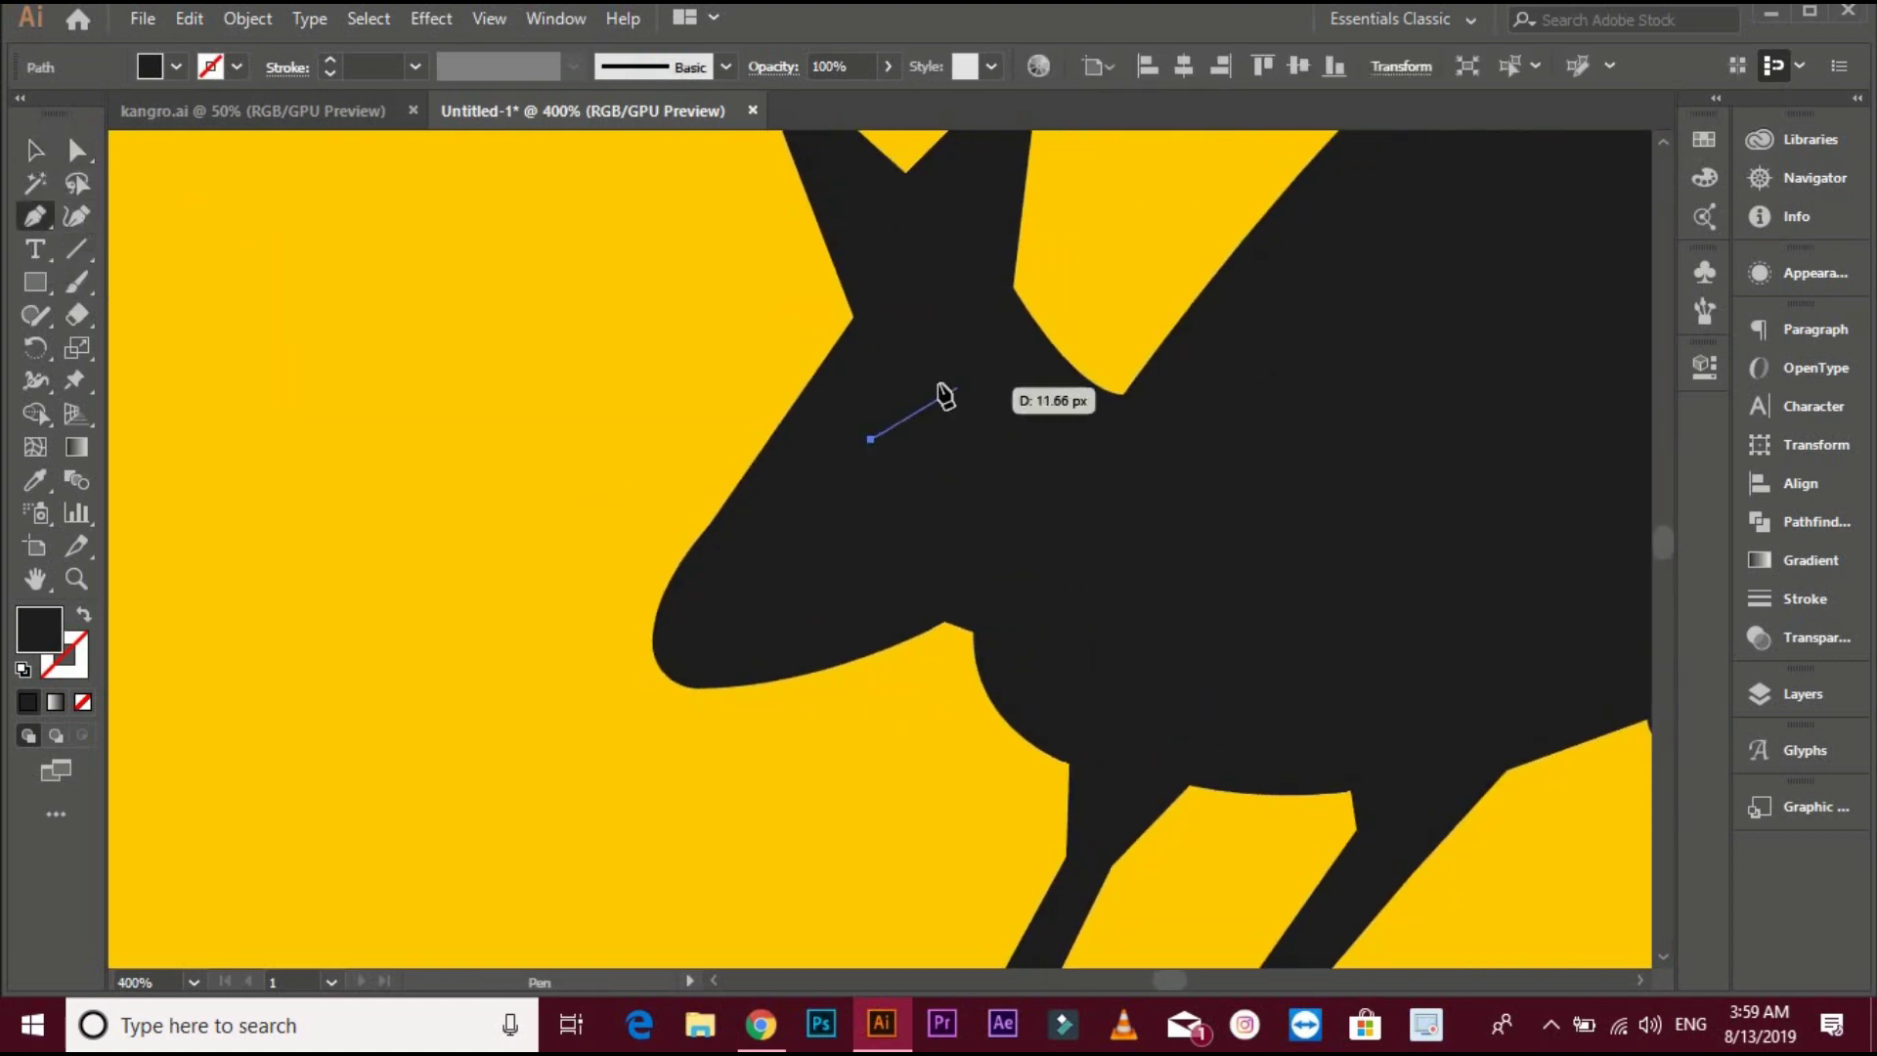
drag(948, 371, 1006, 352)
click(947, 372)
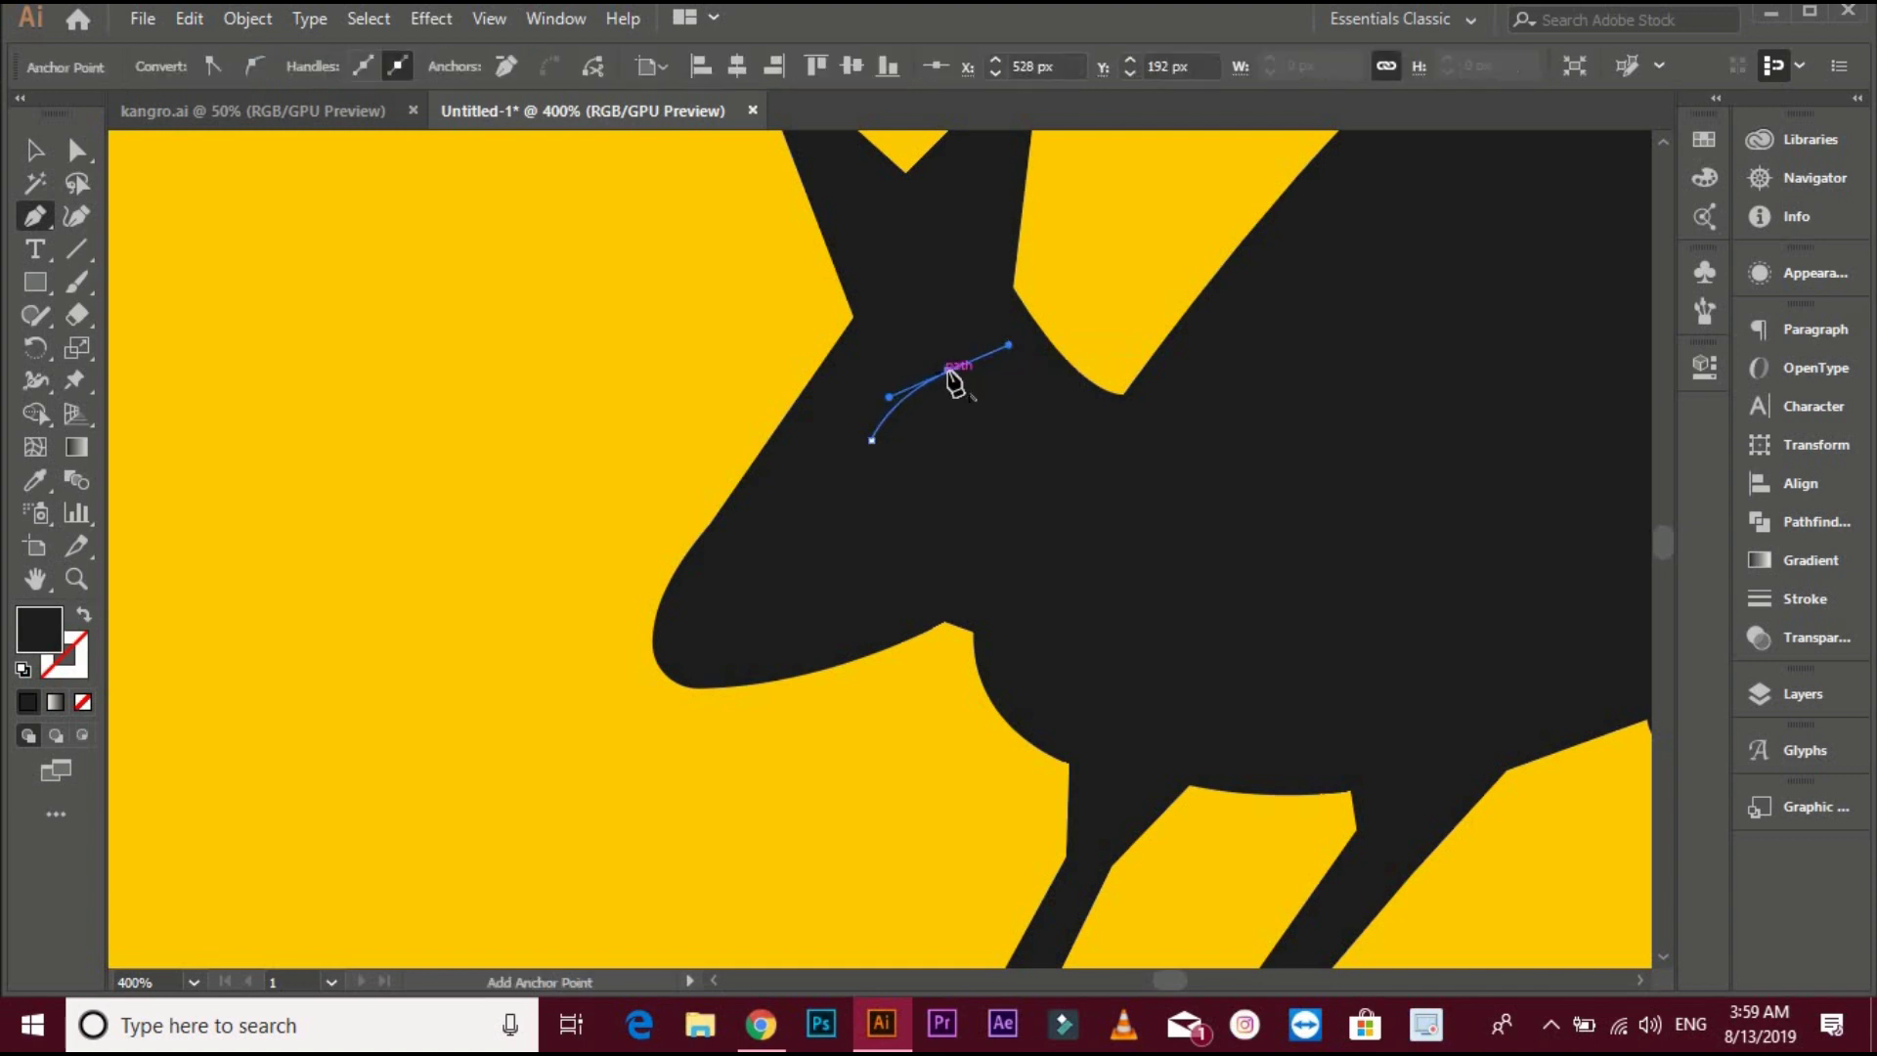
drag(872, 439, 811, 435)
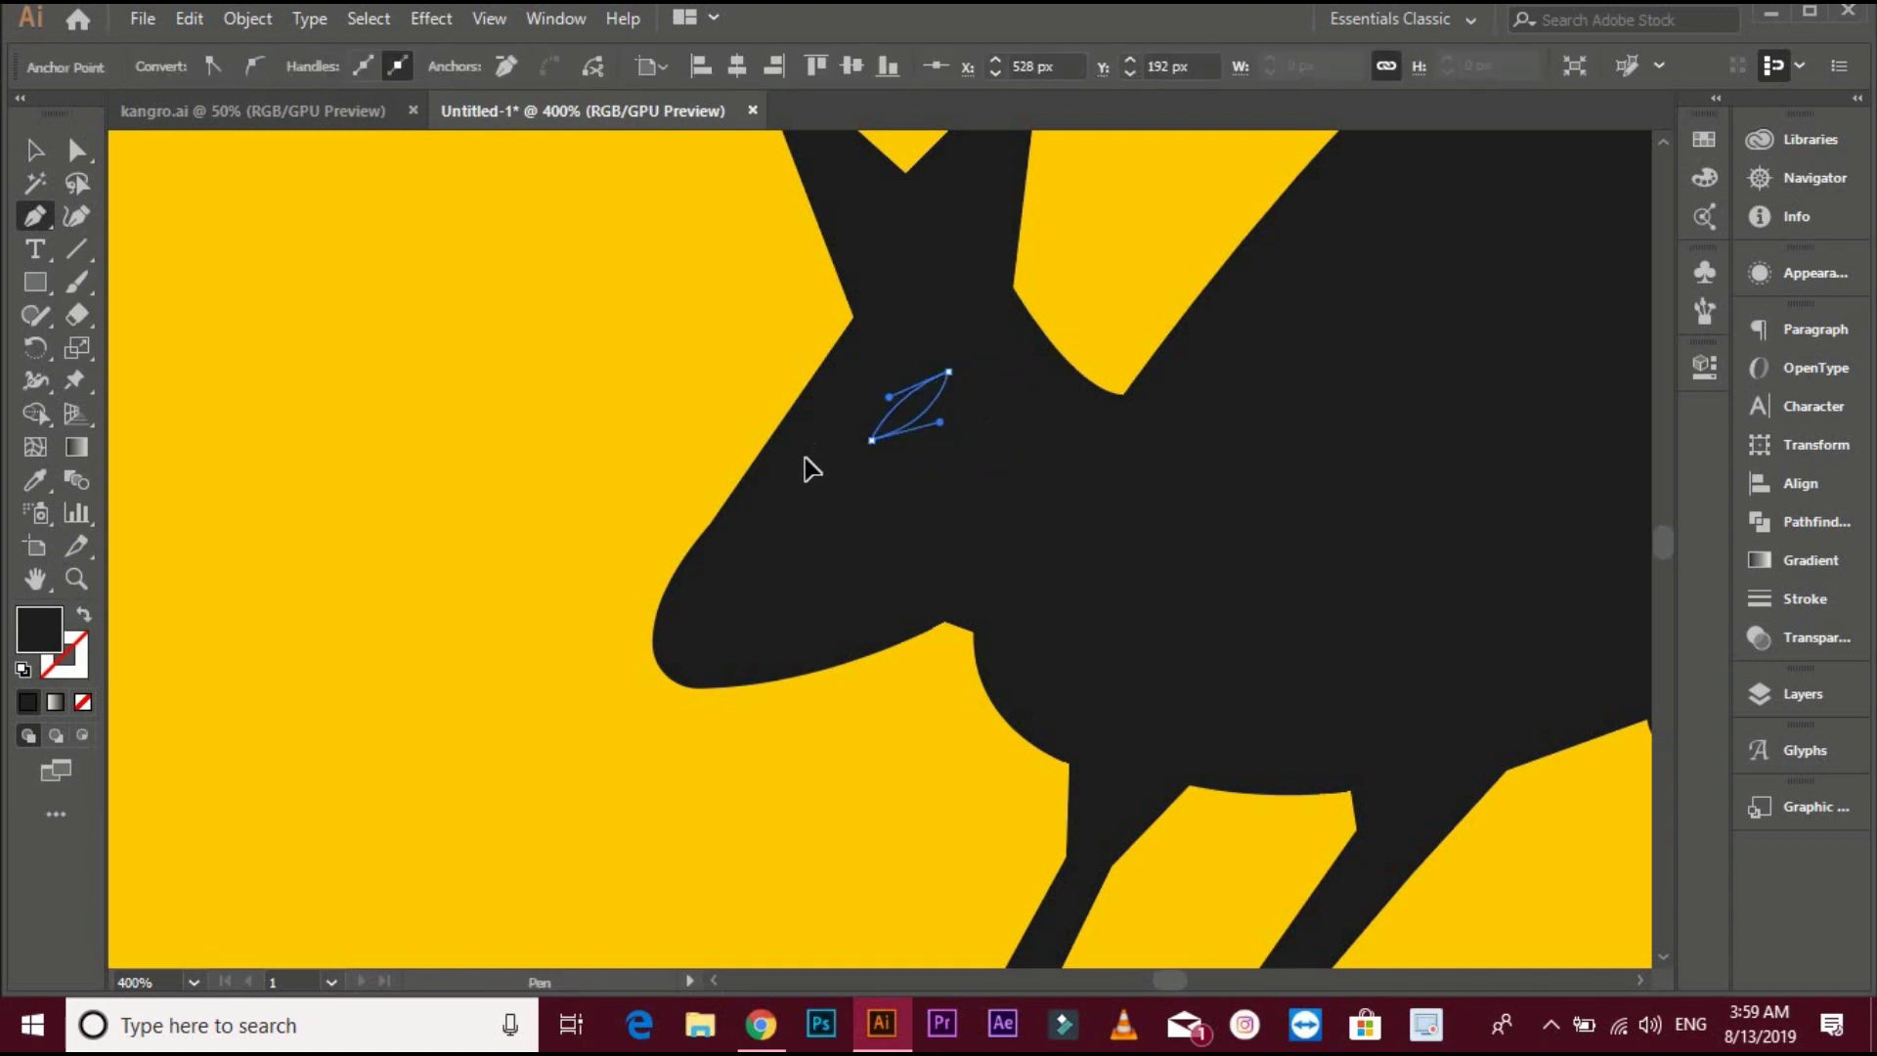
Fill the eye with the background yellow, shrink it slightly, and reframe the kangaroo
click(36, 479)
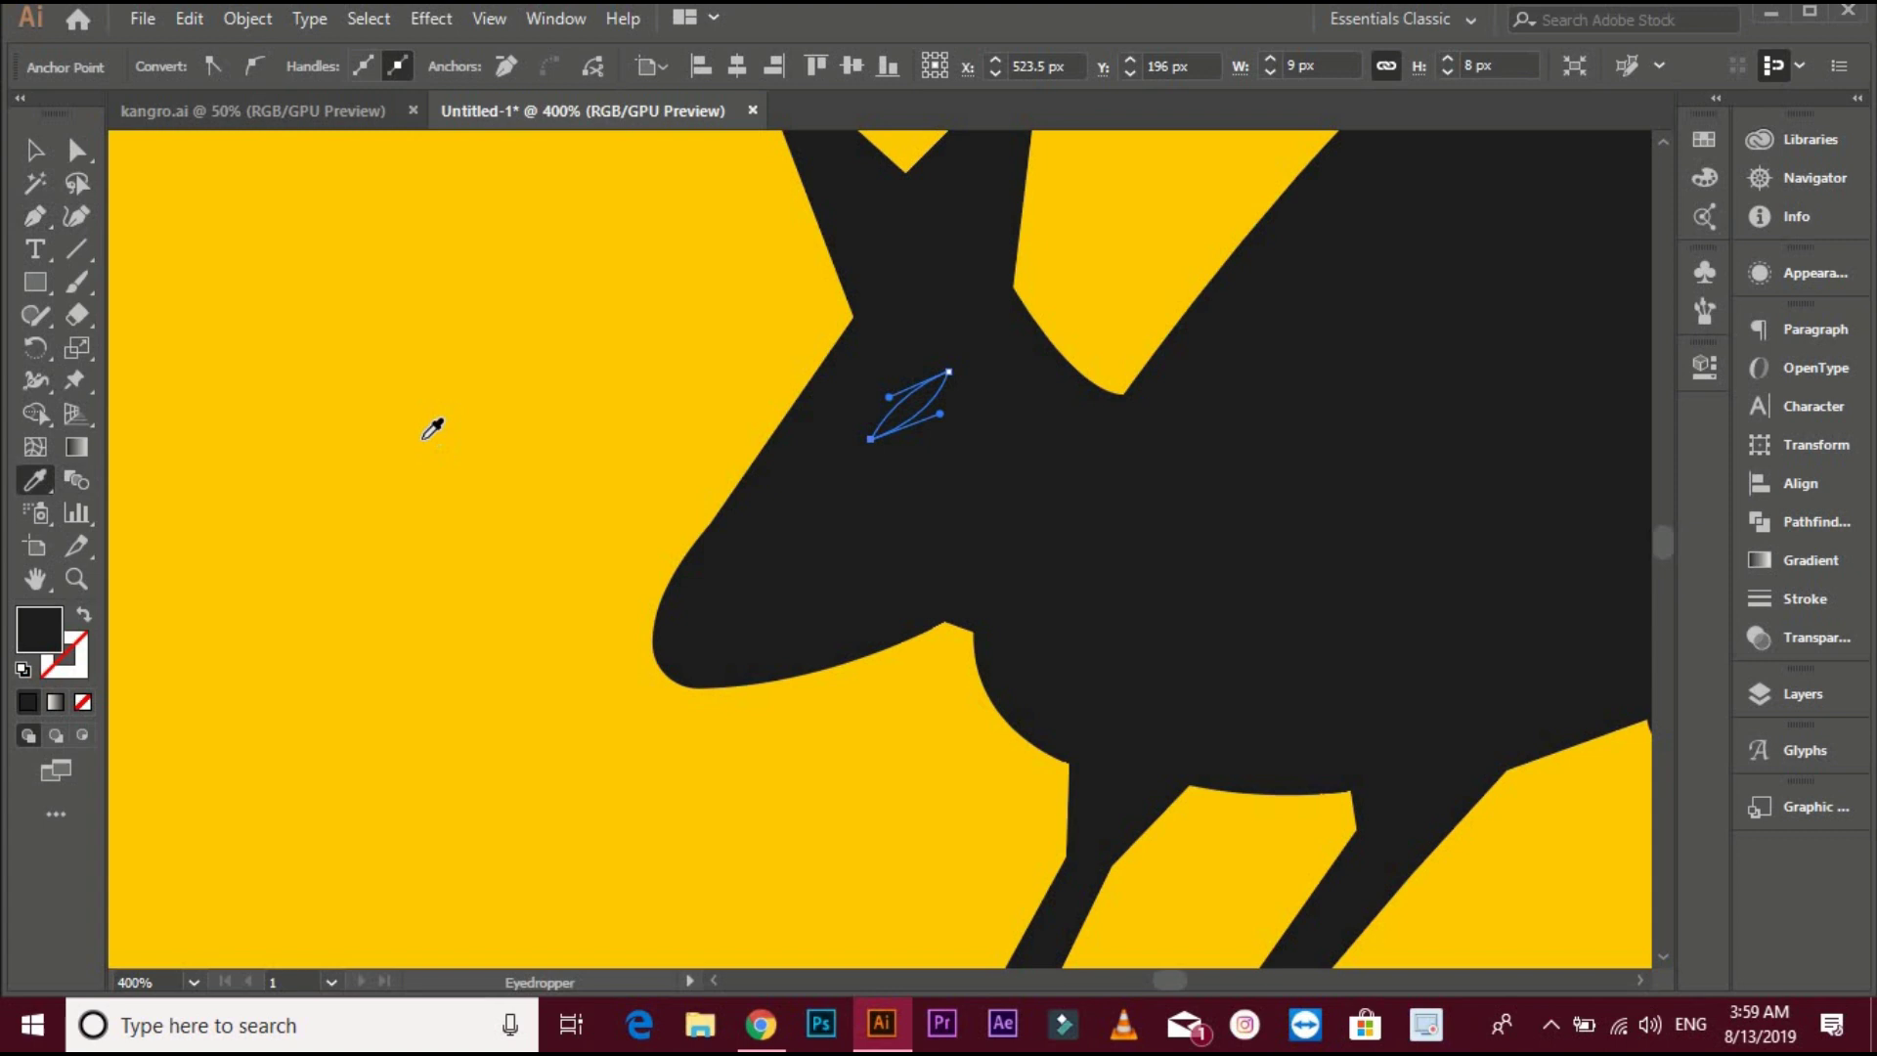
click(432, 423)
key(v)
drag(949, 437, 935, 428)
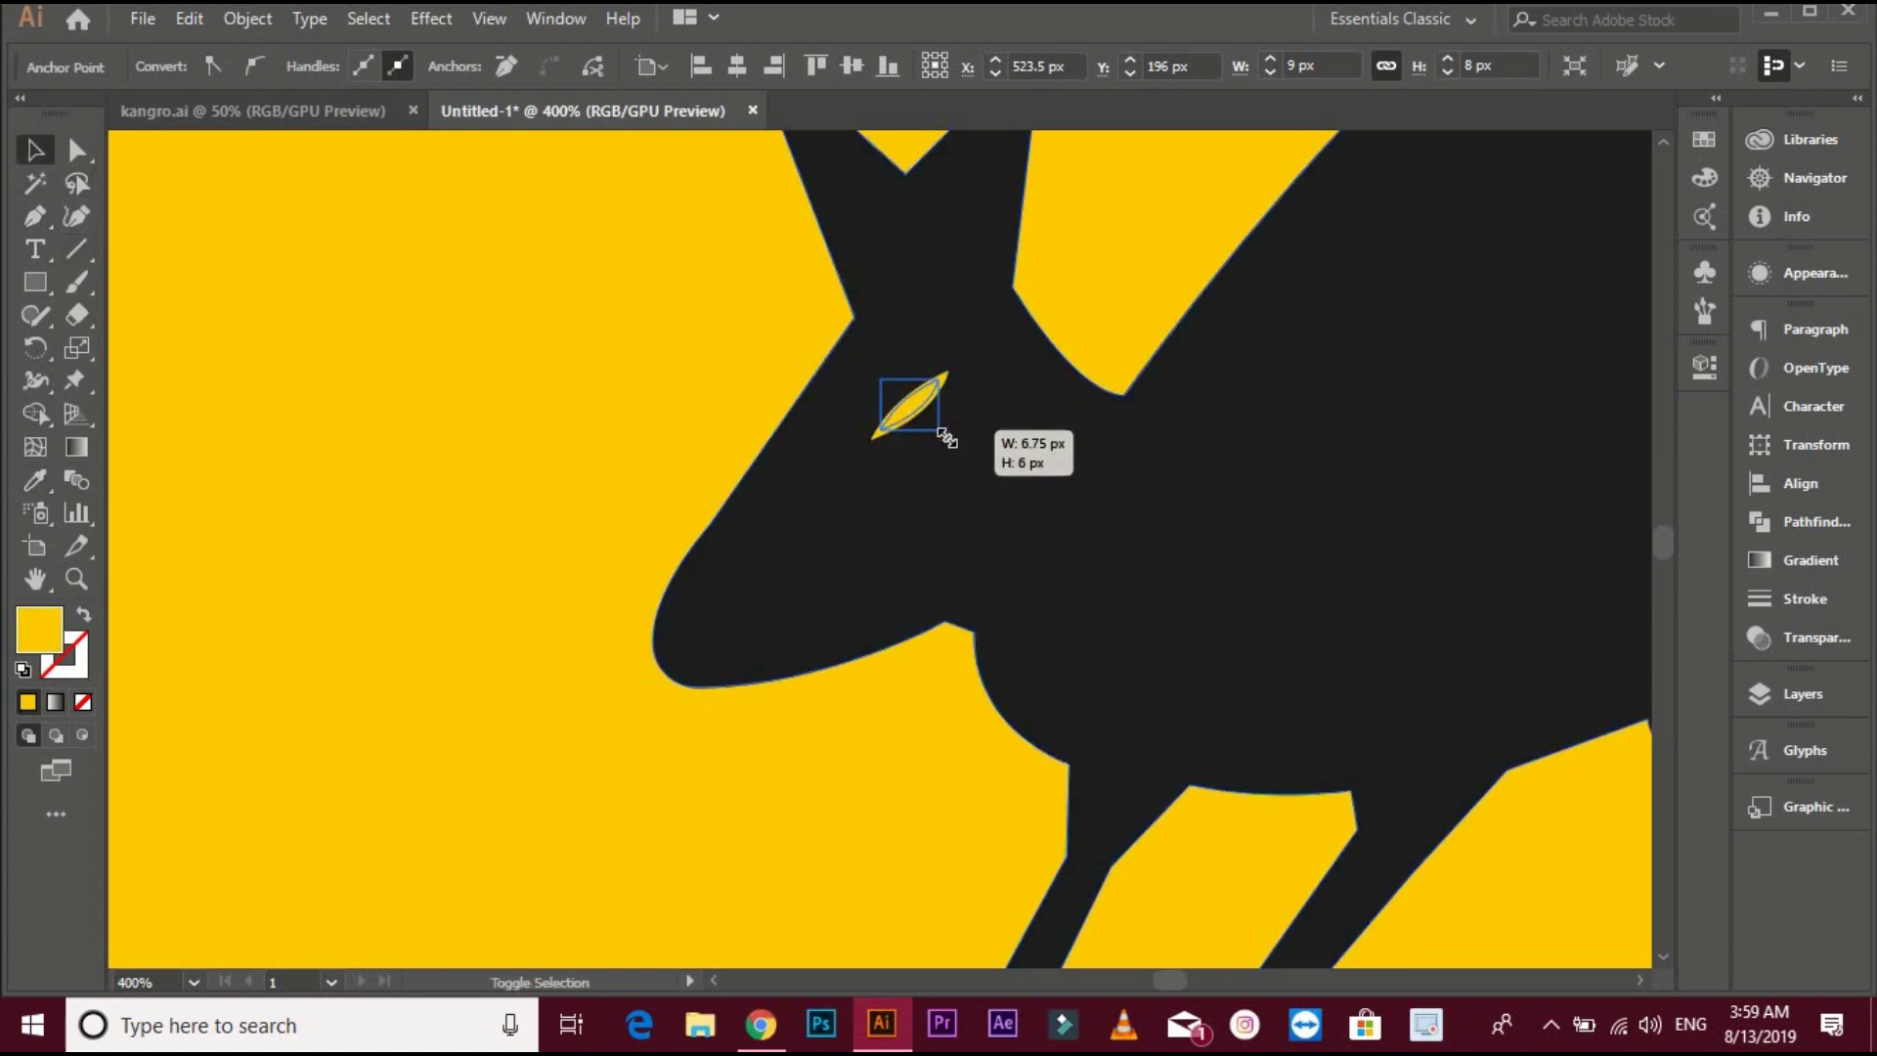
key(ctrl+minus)
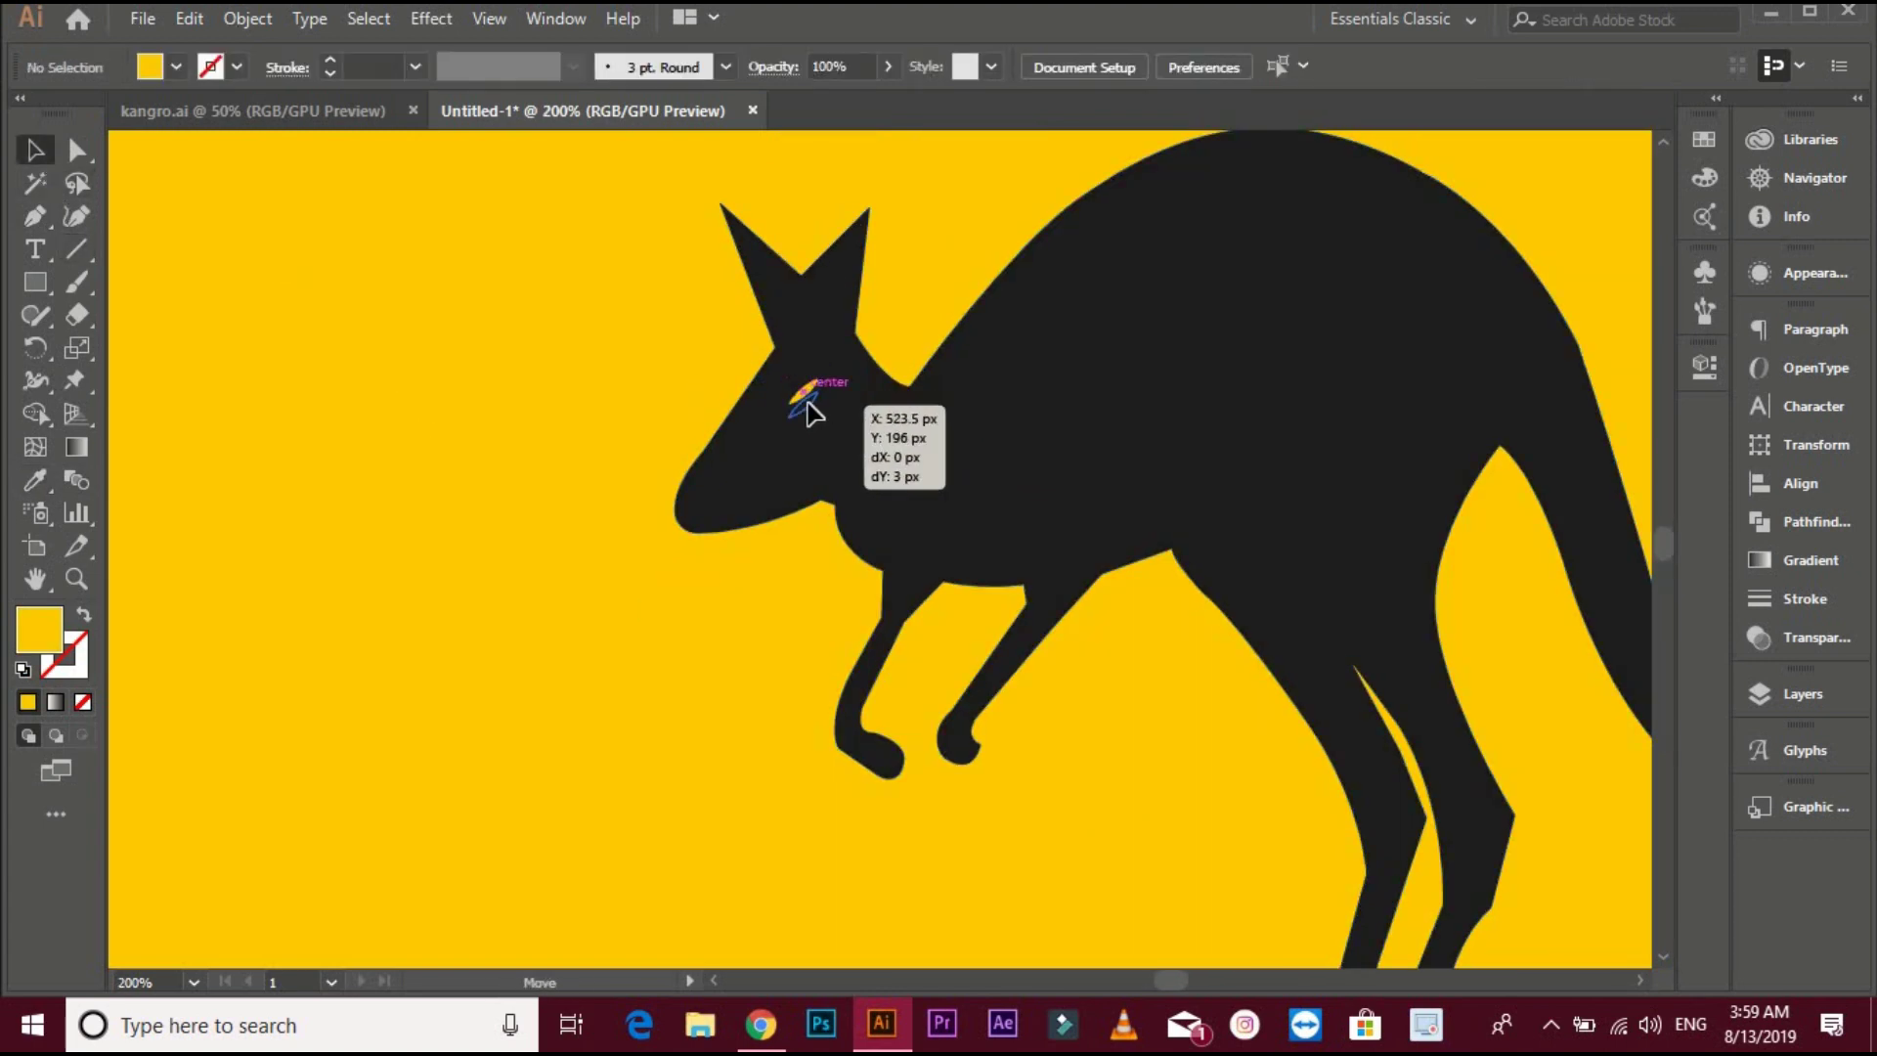
key(ctrl+minus)
key(ctrl+minus)
key(ctrl+minus)
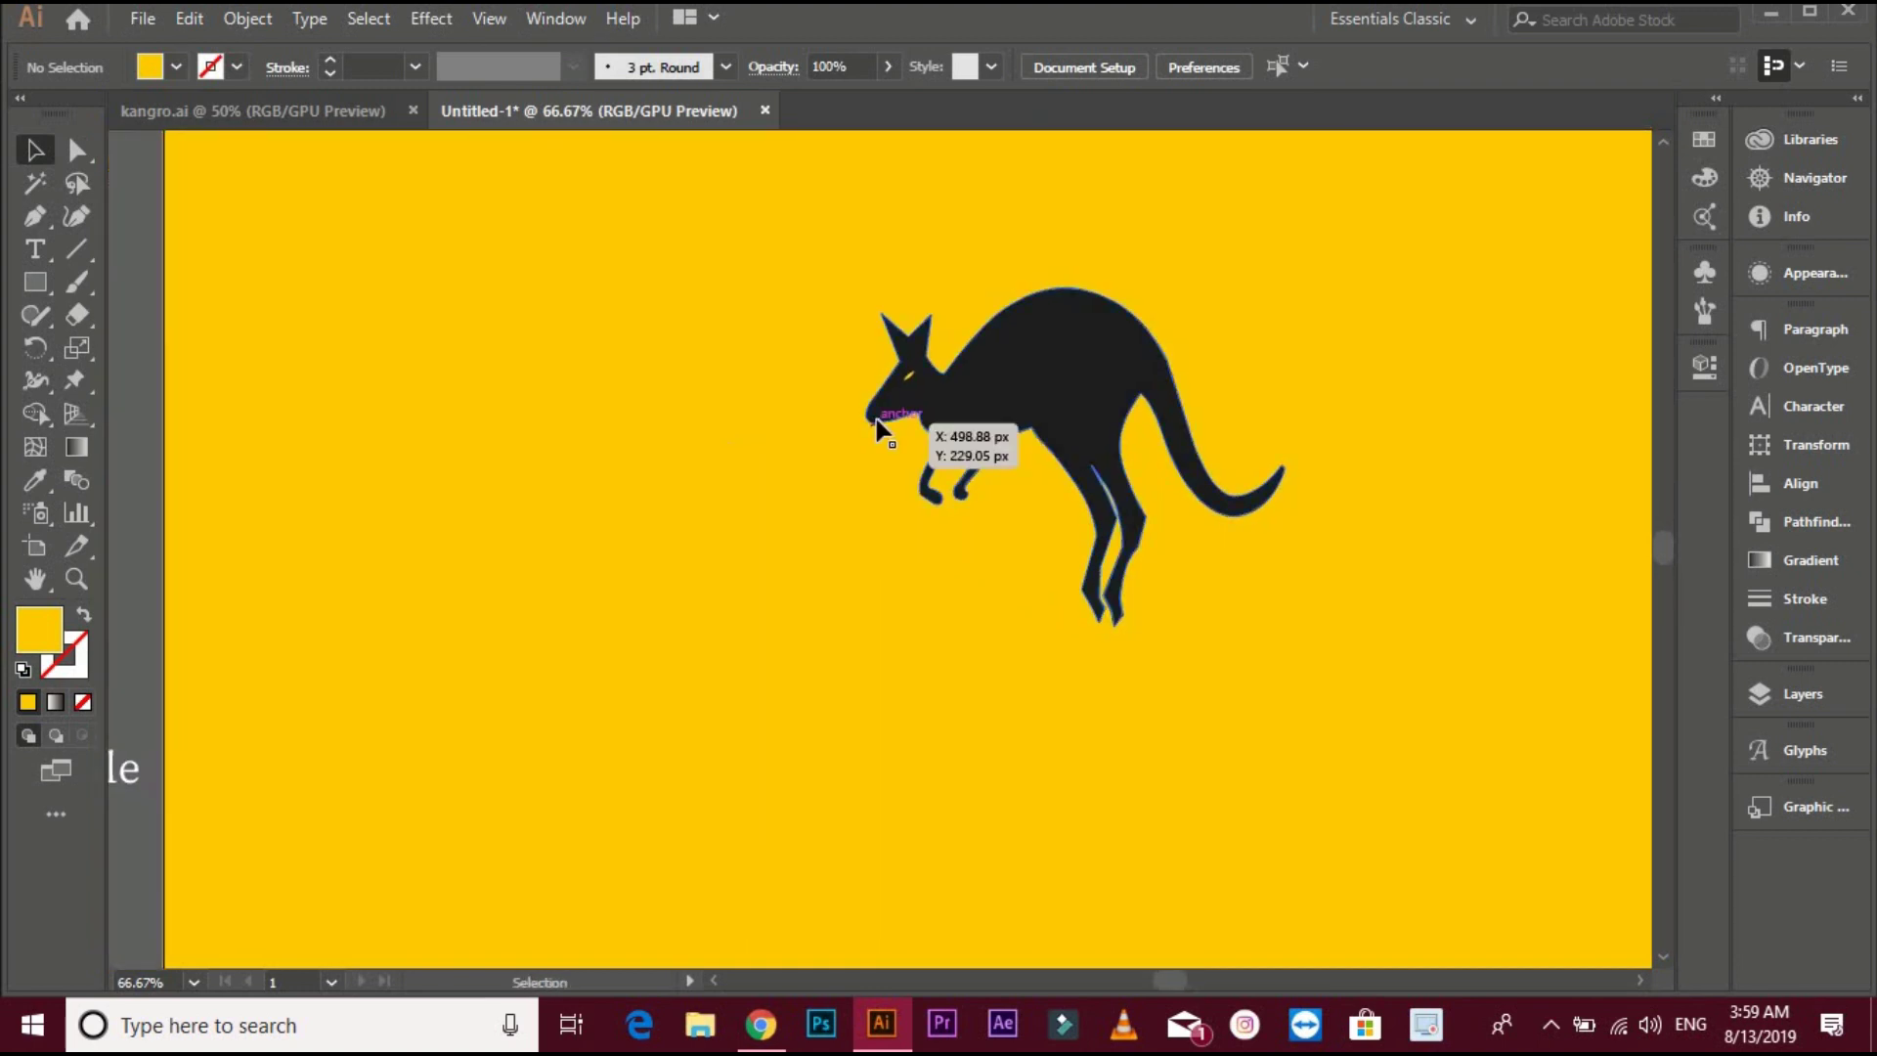
key(ctrl+minus)
key(ctrl+plus)
key(ctrl+plus)
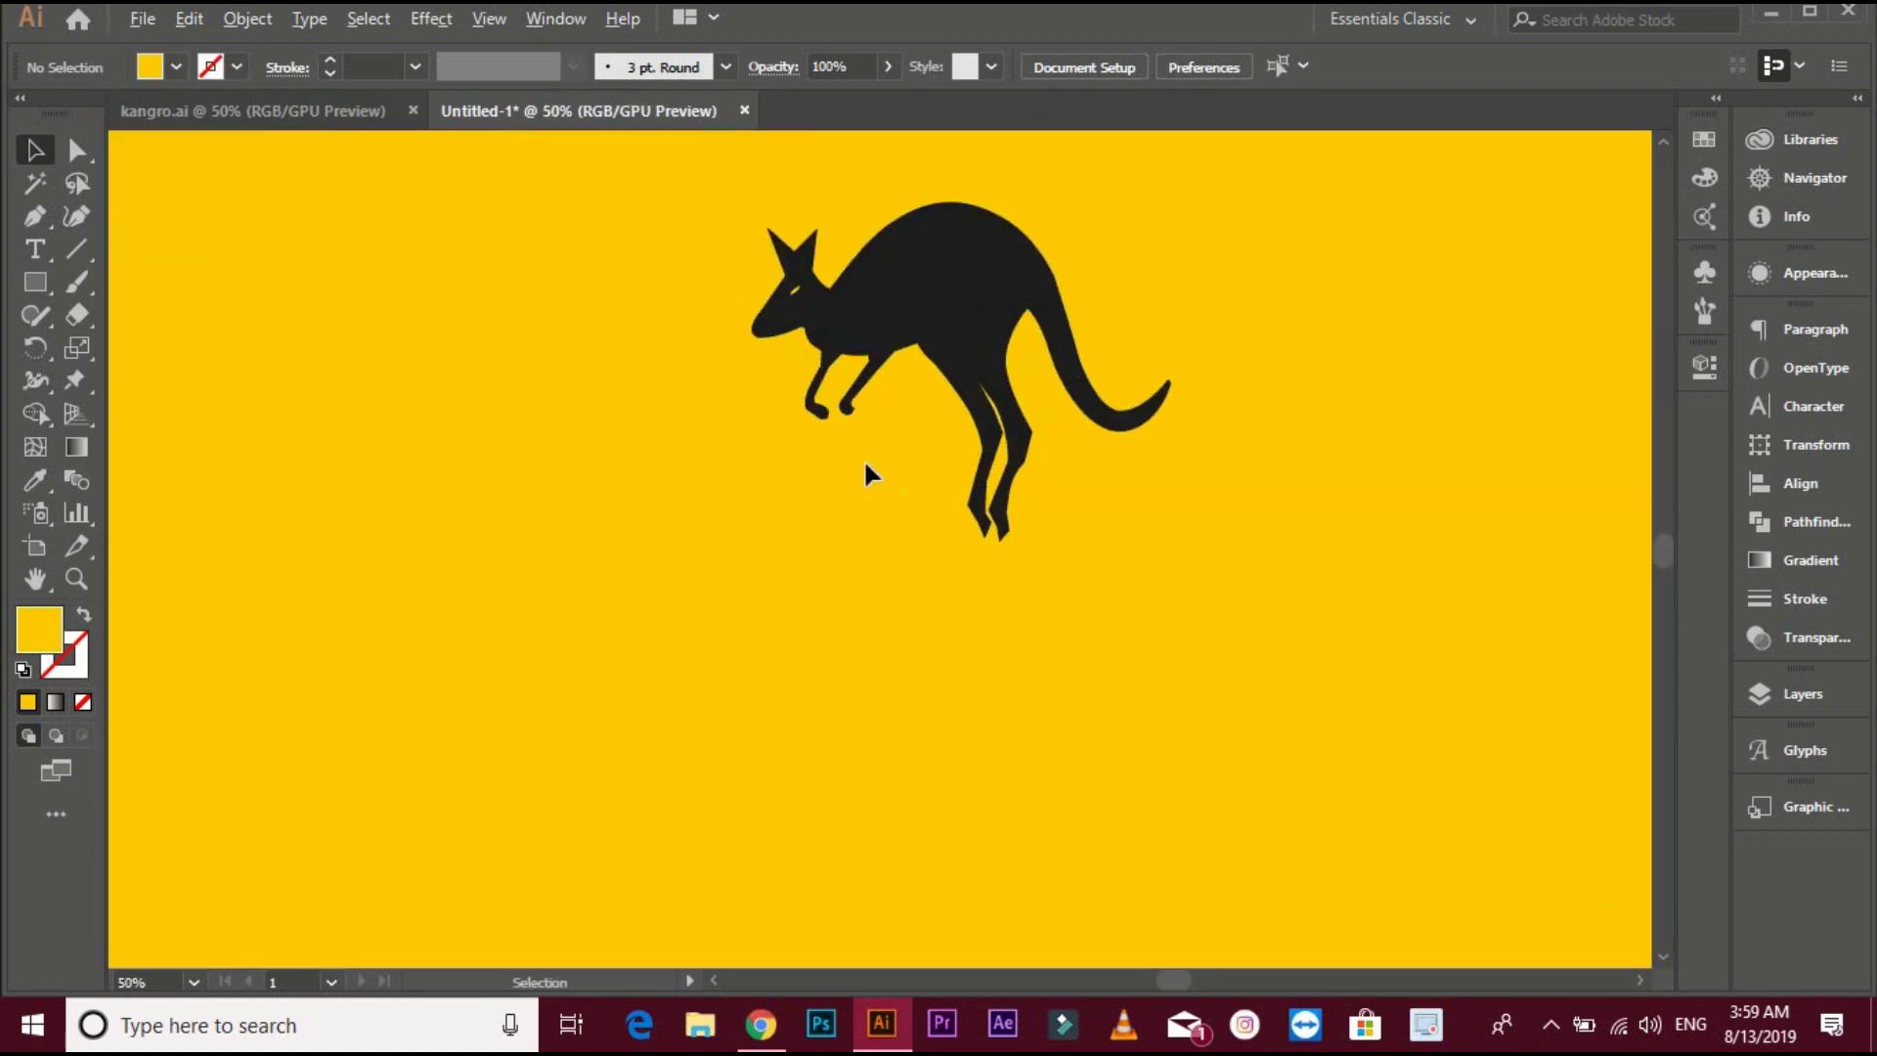
key(ctrl+plus)
key(ctrl+plus)
key(ctrl+plus)
drag(822, 428, 895, 694)
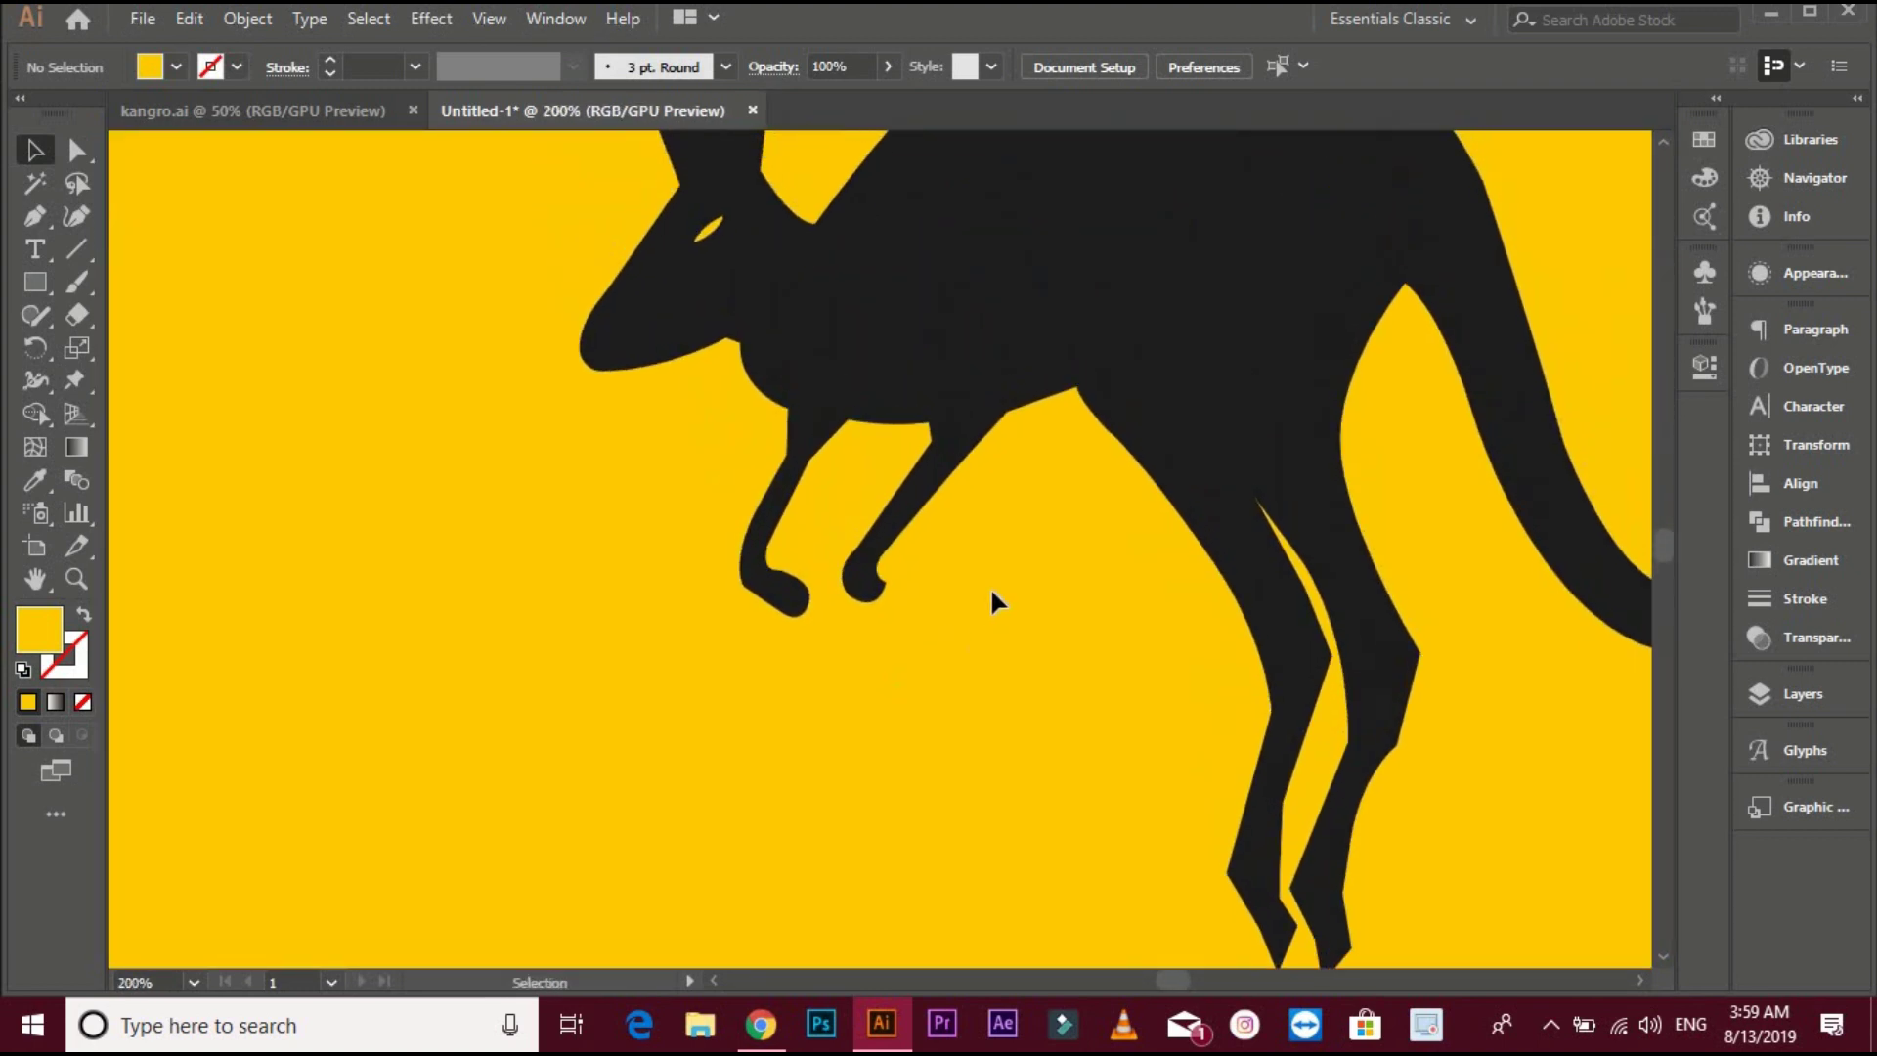
key(ctrl+minus)
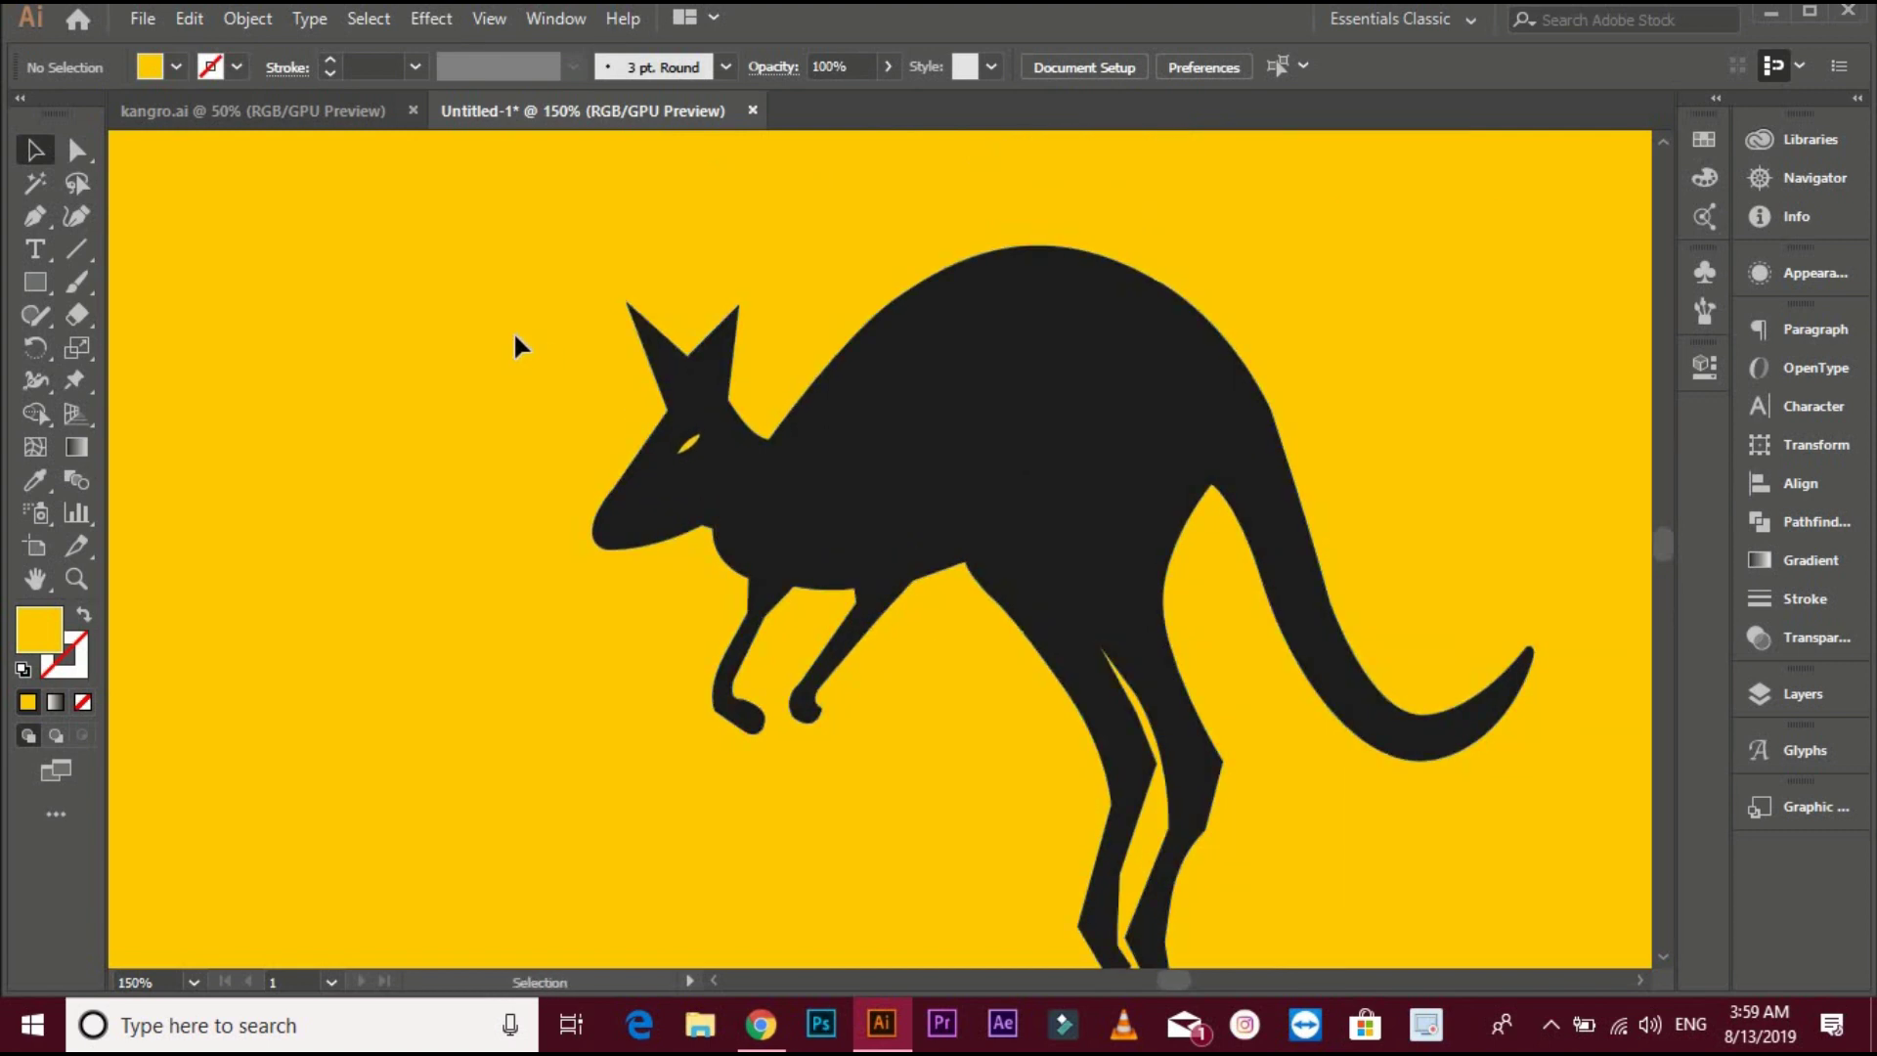
Select the kangaroo and eye together and apply Pathfinder Minus Front to cut out the eye
drag(513, 335, 1027, 668)
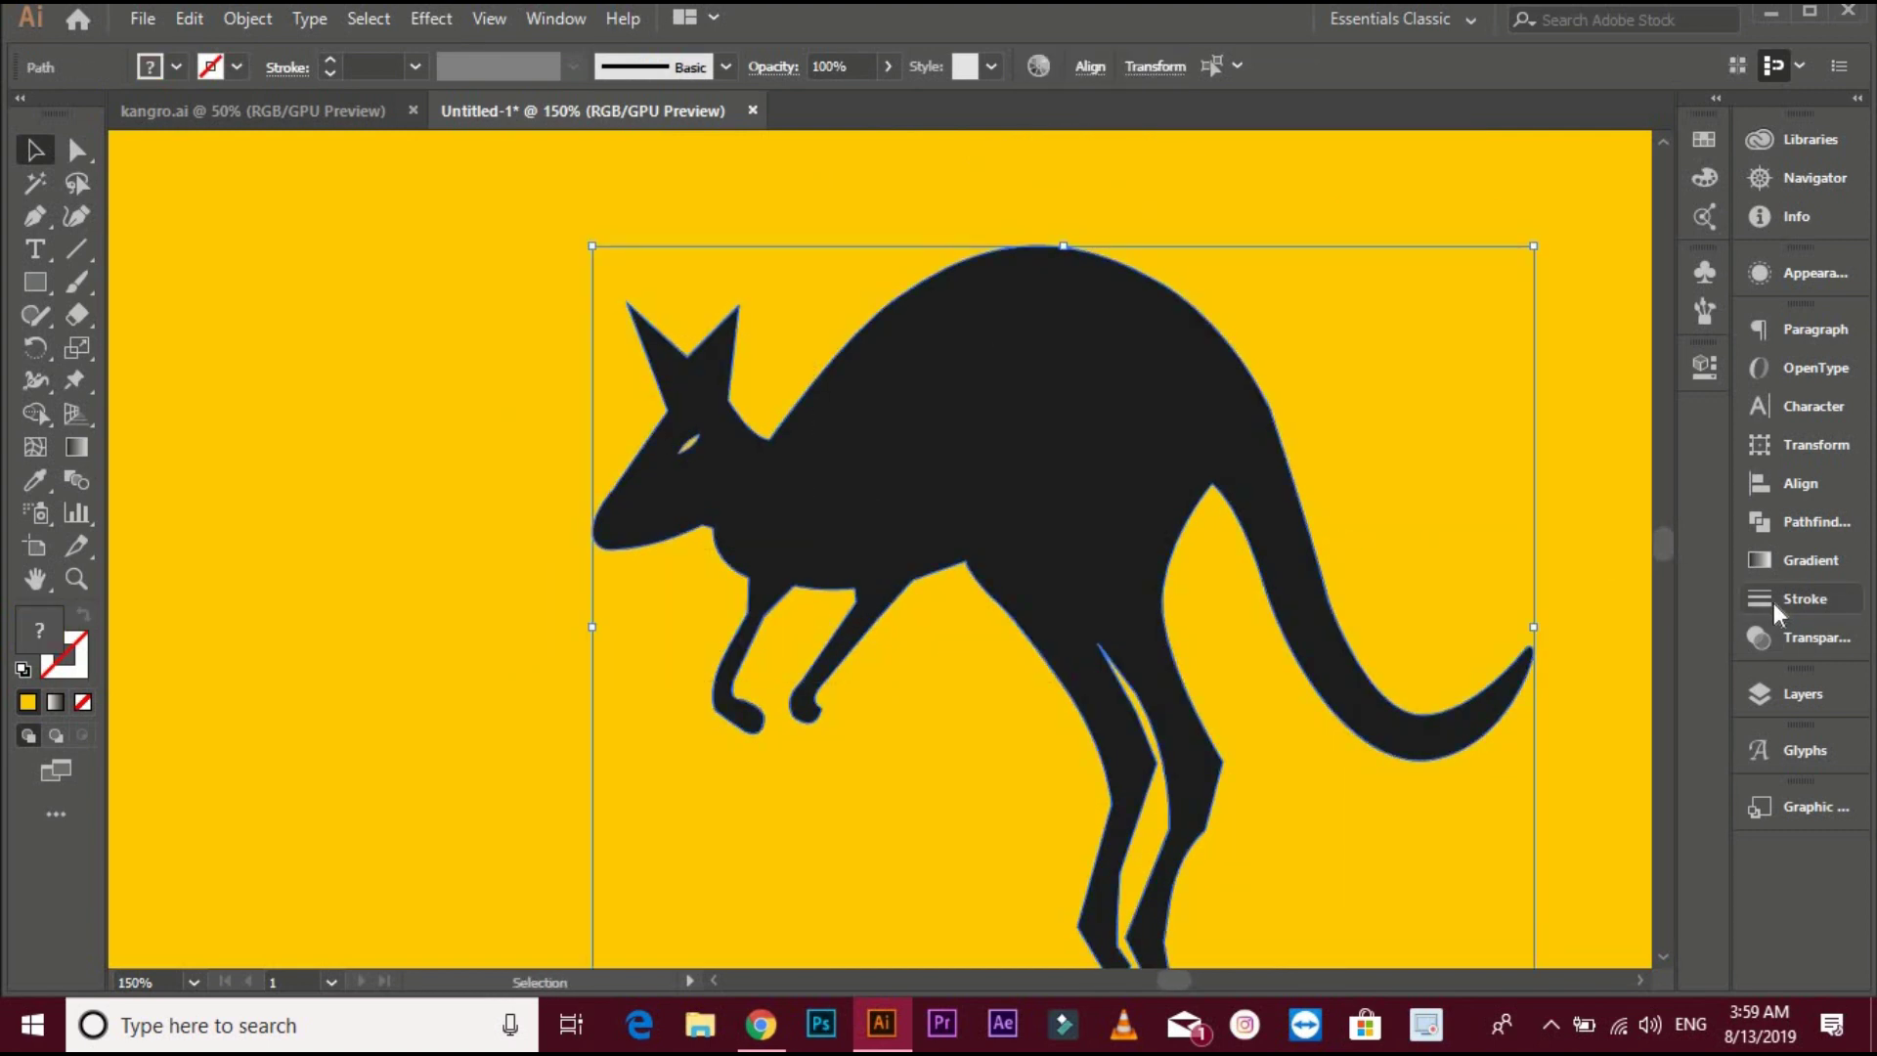
click(1796, 522)
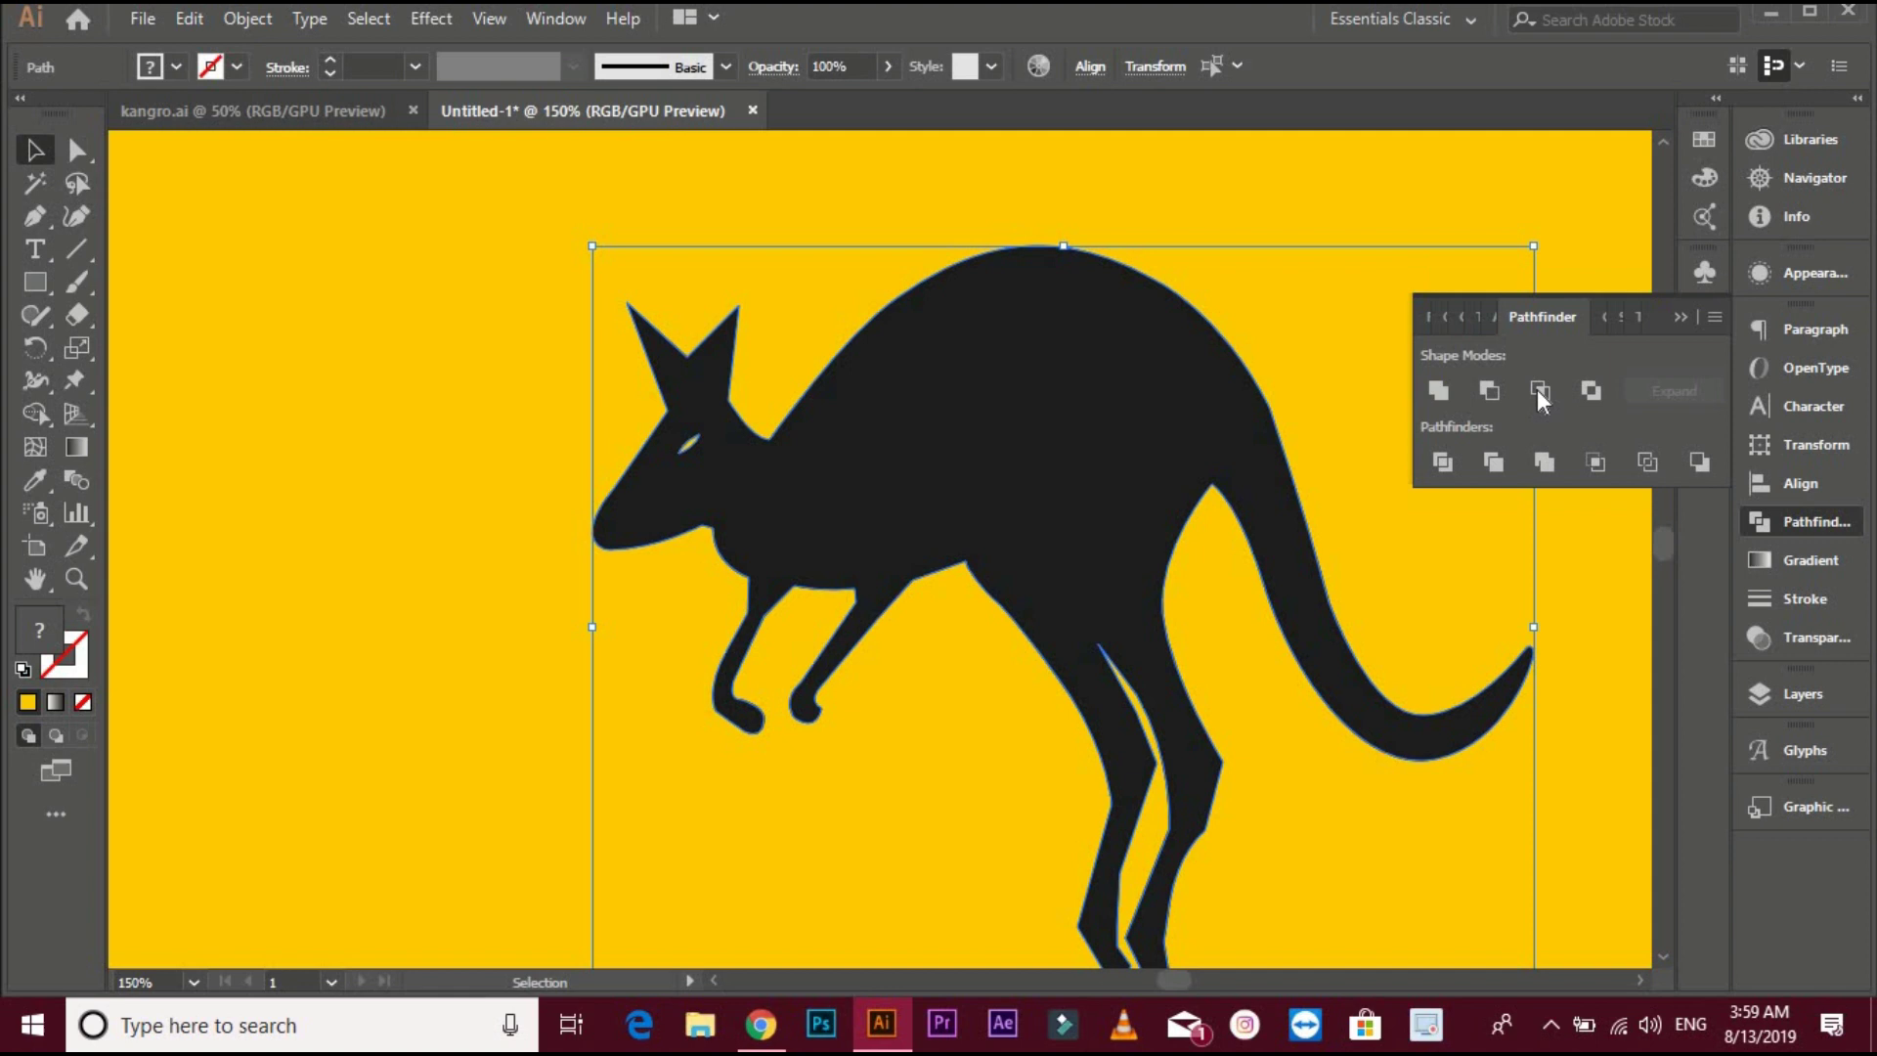
click(1490, 390)
click(576, 455)
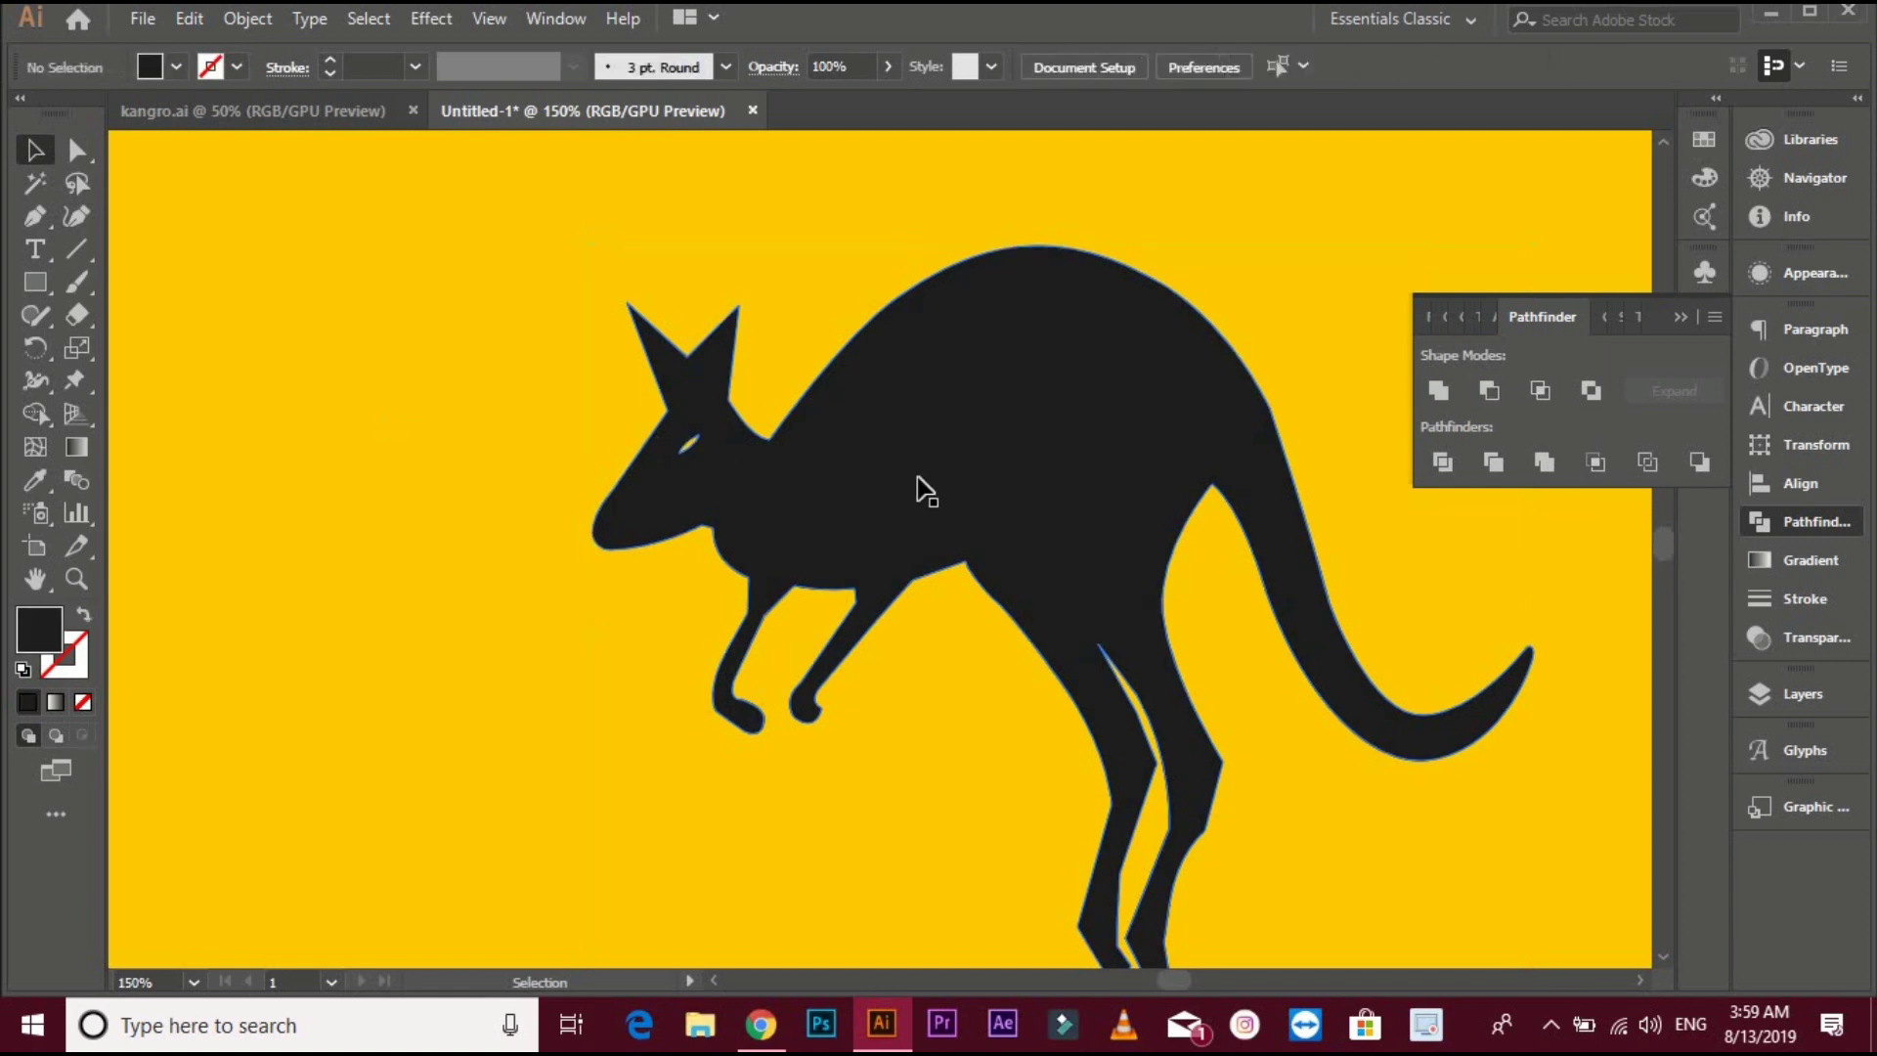
click(646, 484)
click(534, 450)
scroll(535, 450, down, 3)
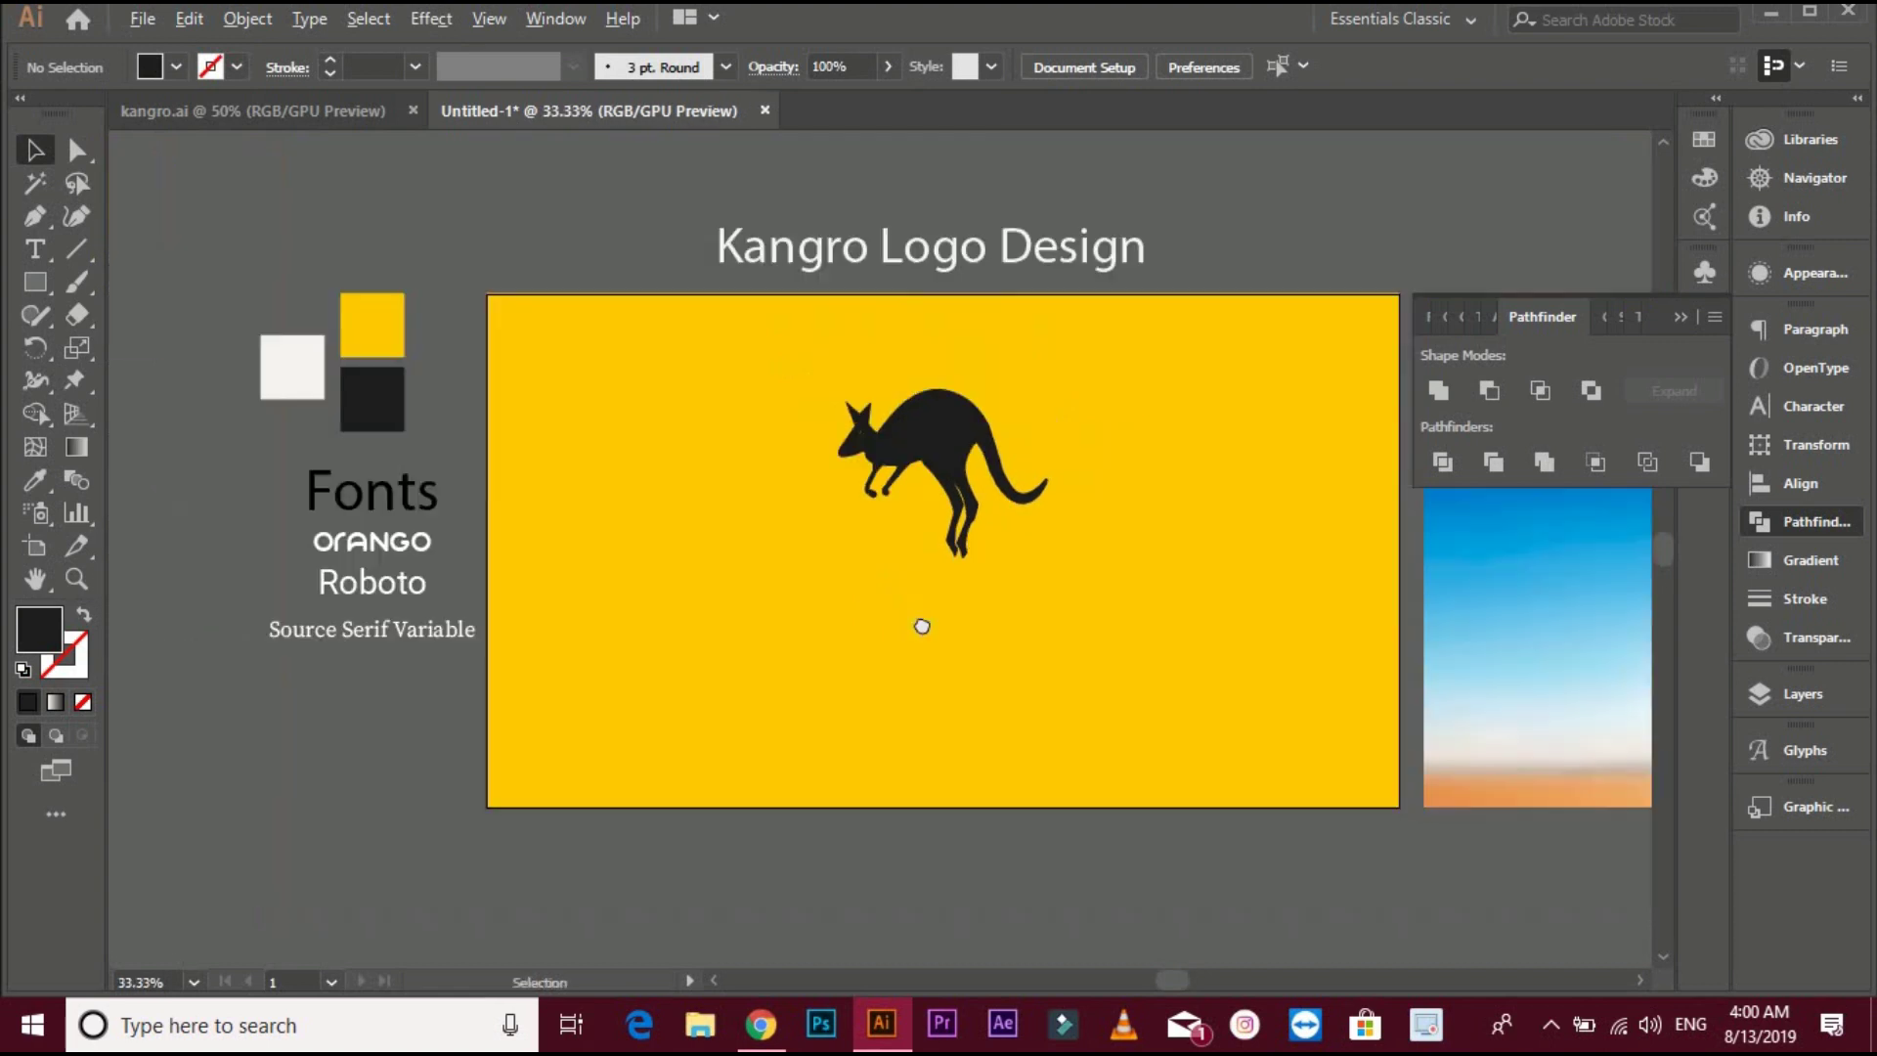
Apply the ORANGO sample's font and white fill to the Kangaroo text with the Eyedropper
click(680, 690)
key(BackSpace)
text(Kangaroo)
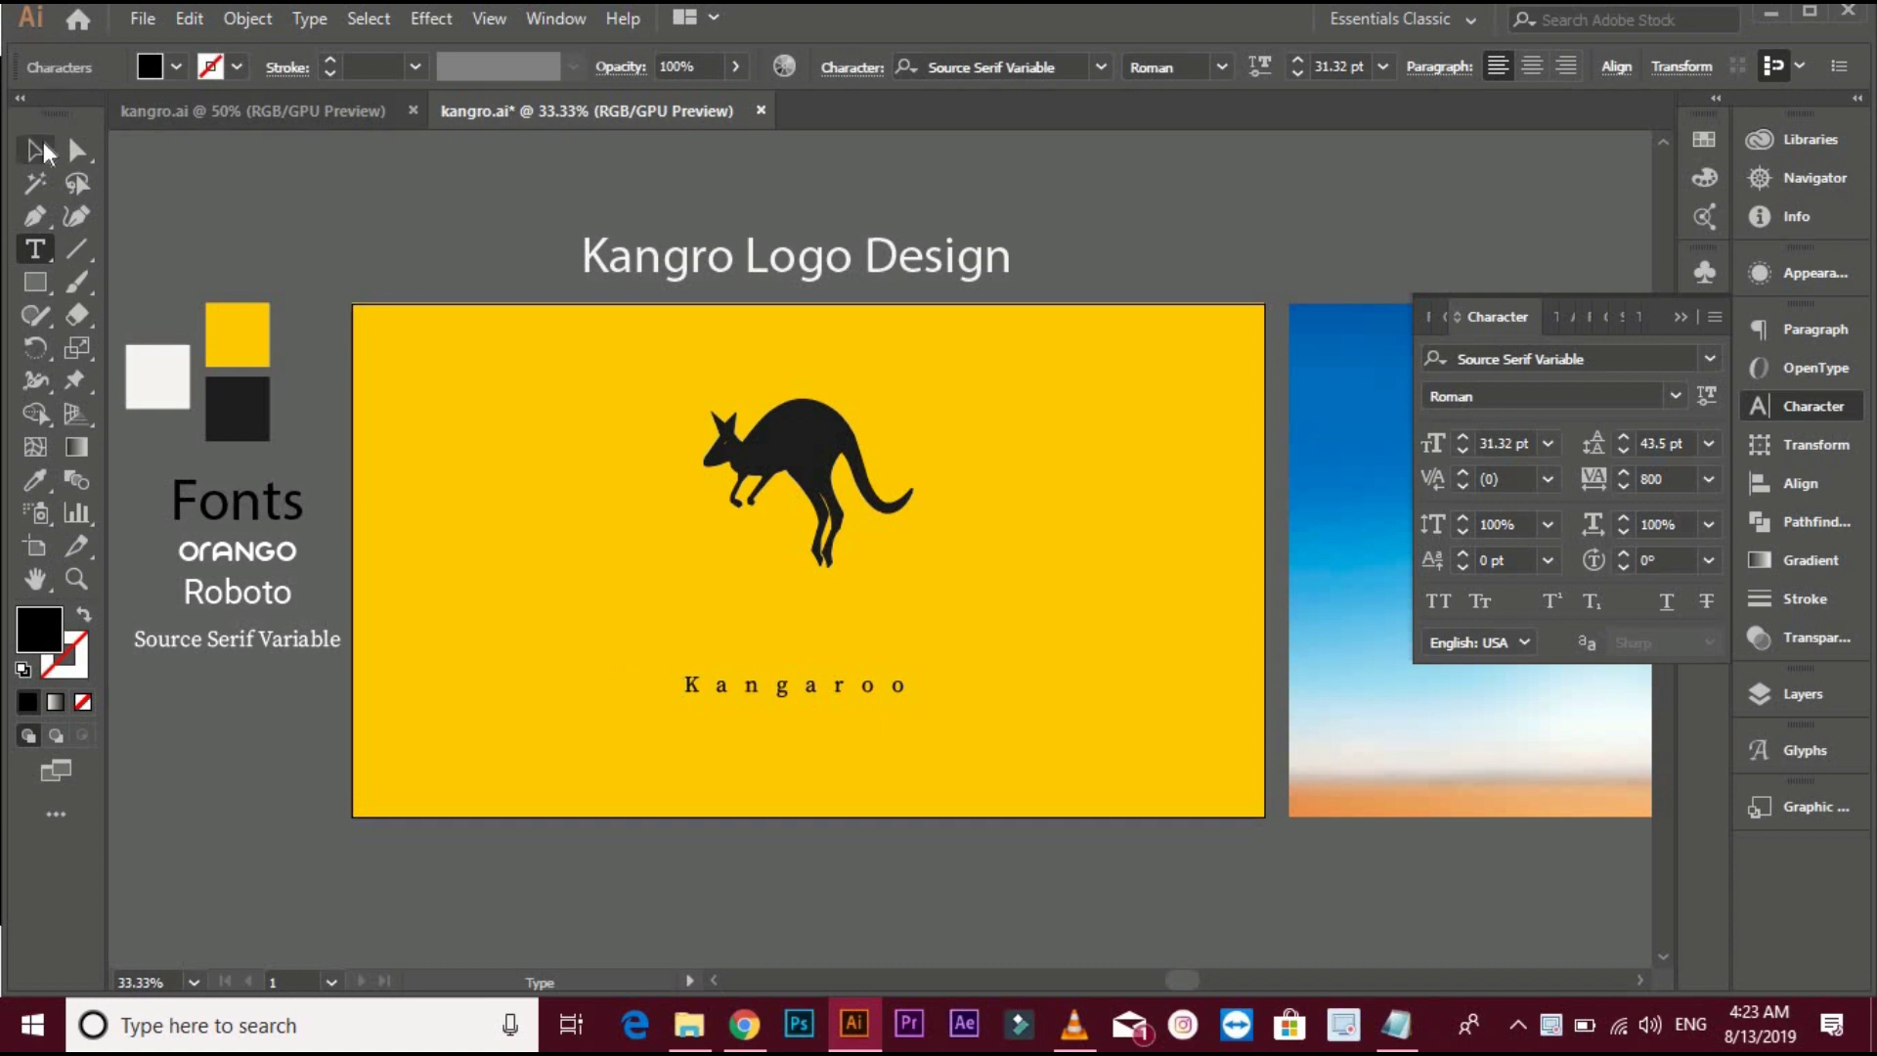
click(40, 150)
key(i)
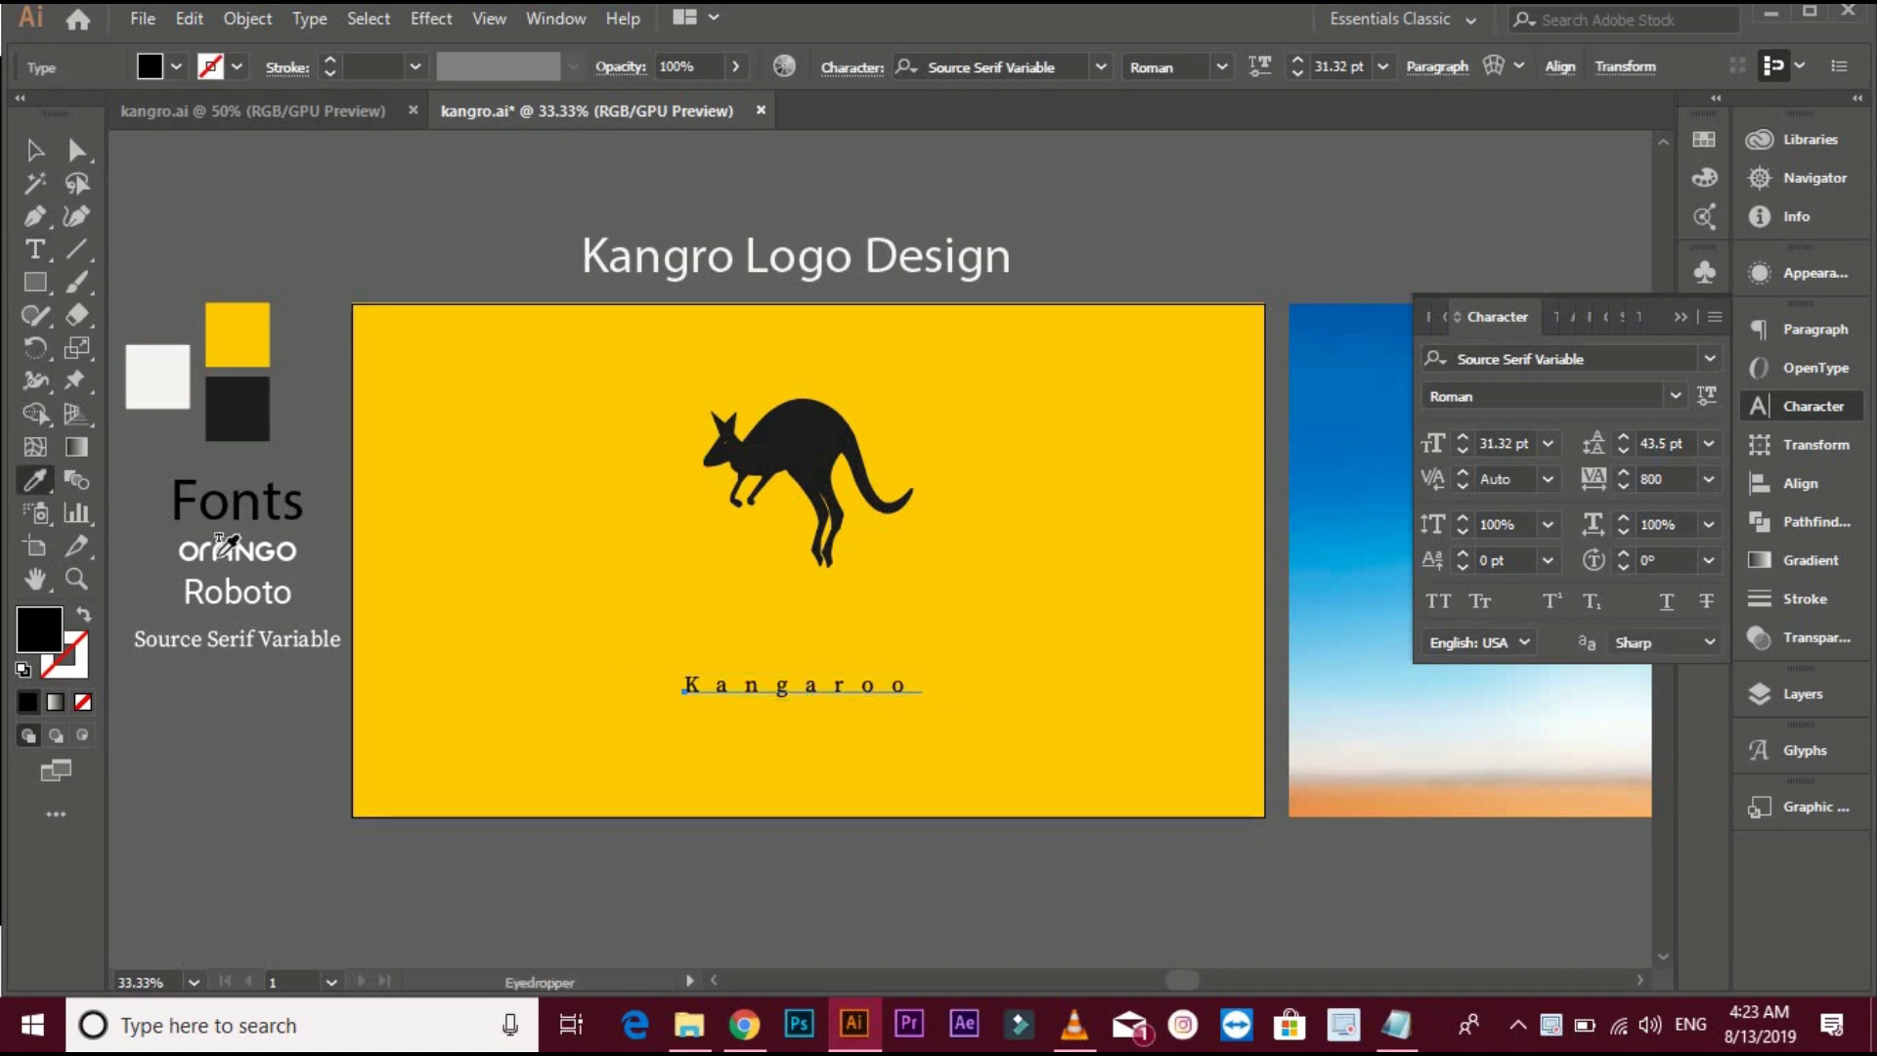
click(232, 550)
click(34, 154)
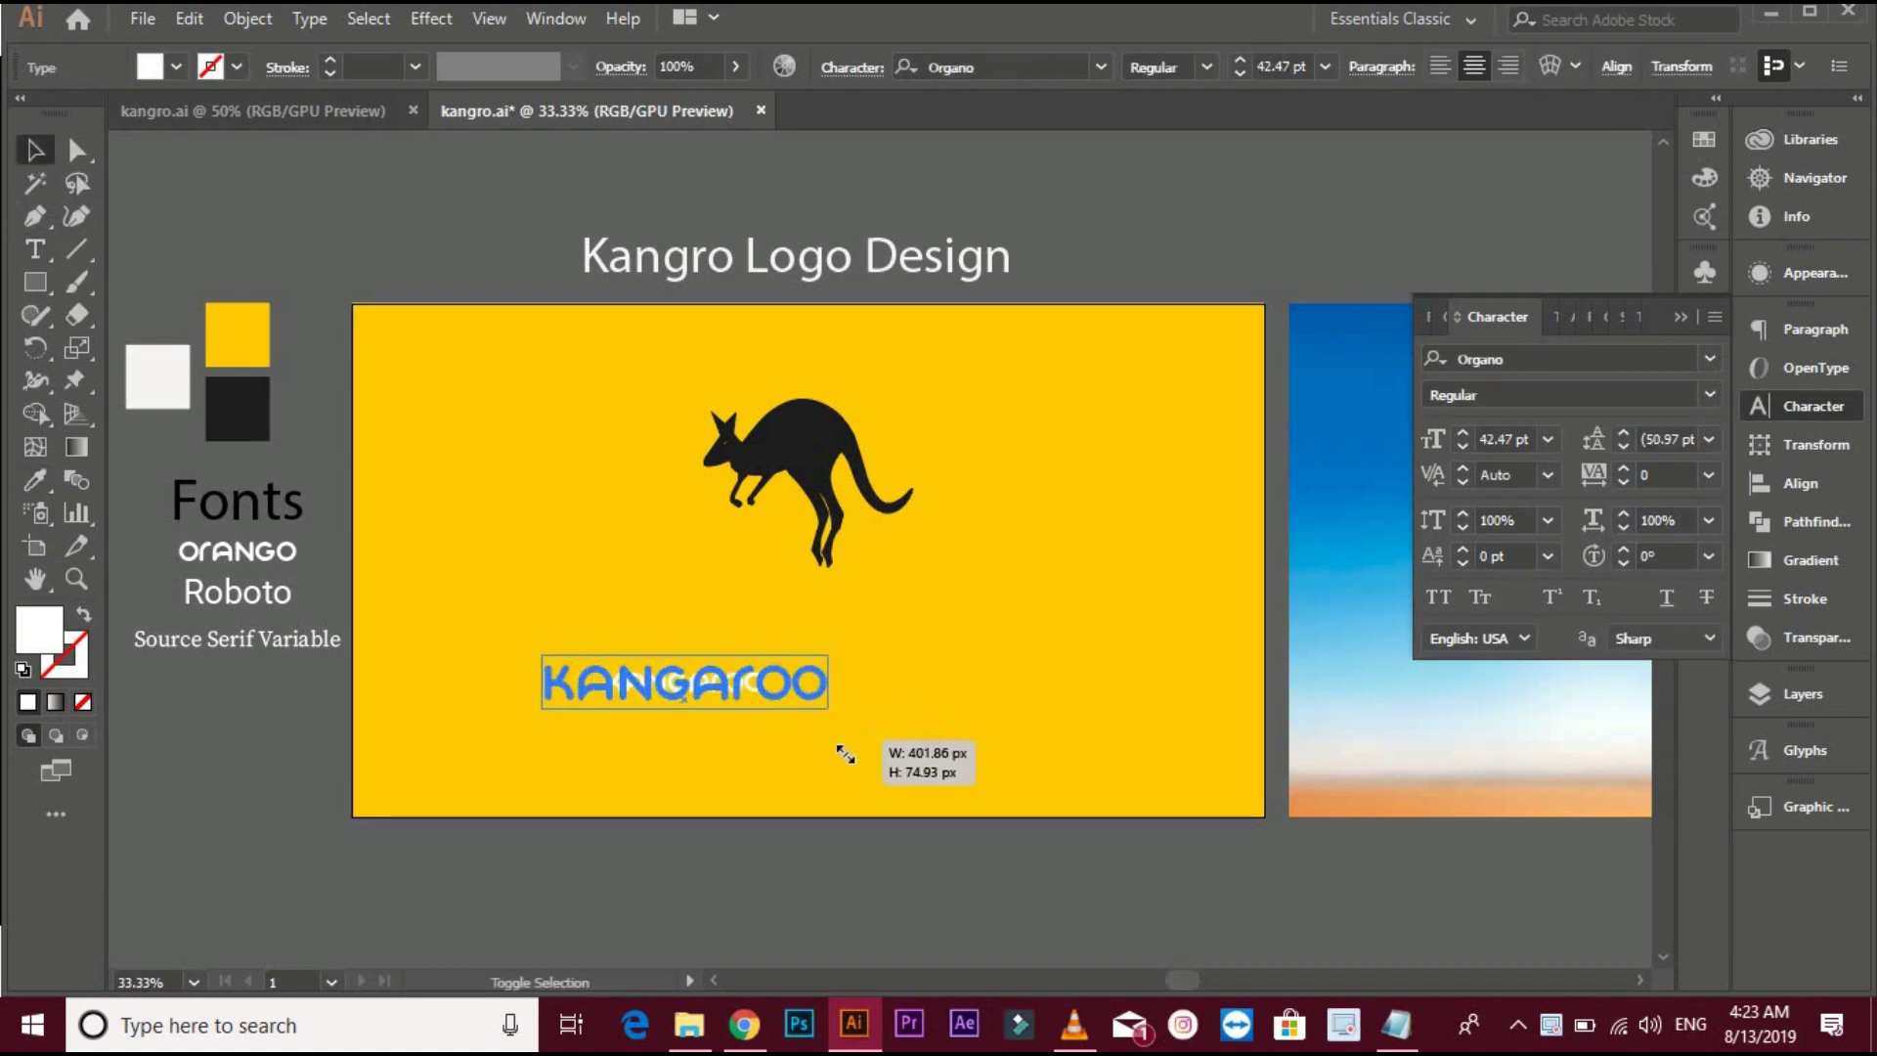
Enlarge the KANGAROO wordmark and position it below the kangaroo silhouette
mouse_move(764, 693)
mouse_down()
mouse_move(845, 710)
mouse_move(904, 656)
mouse_move(960, 682)
mouse_move(914, 618)
mouse_up()
click(908, 665)
click(914, 617)
key(ctrl+0)
key(ctrl+alt+0)
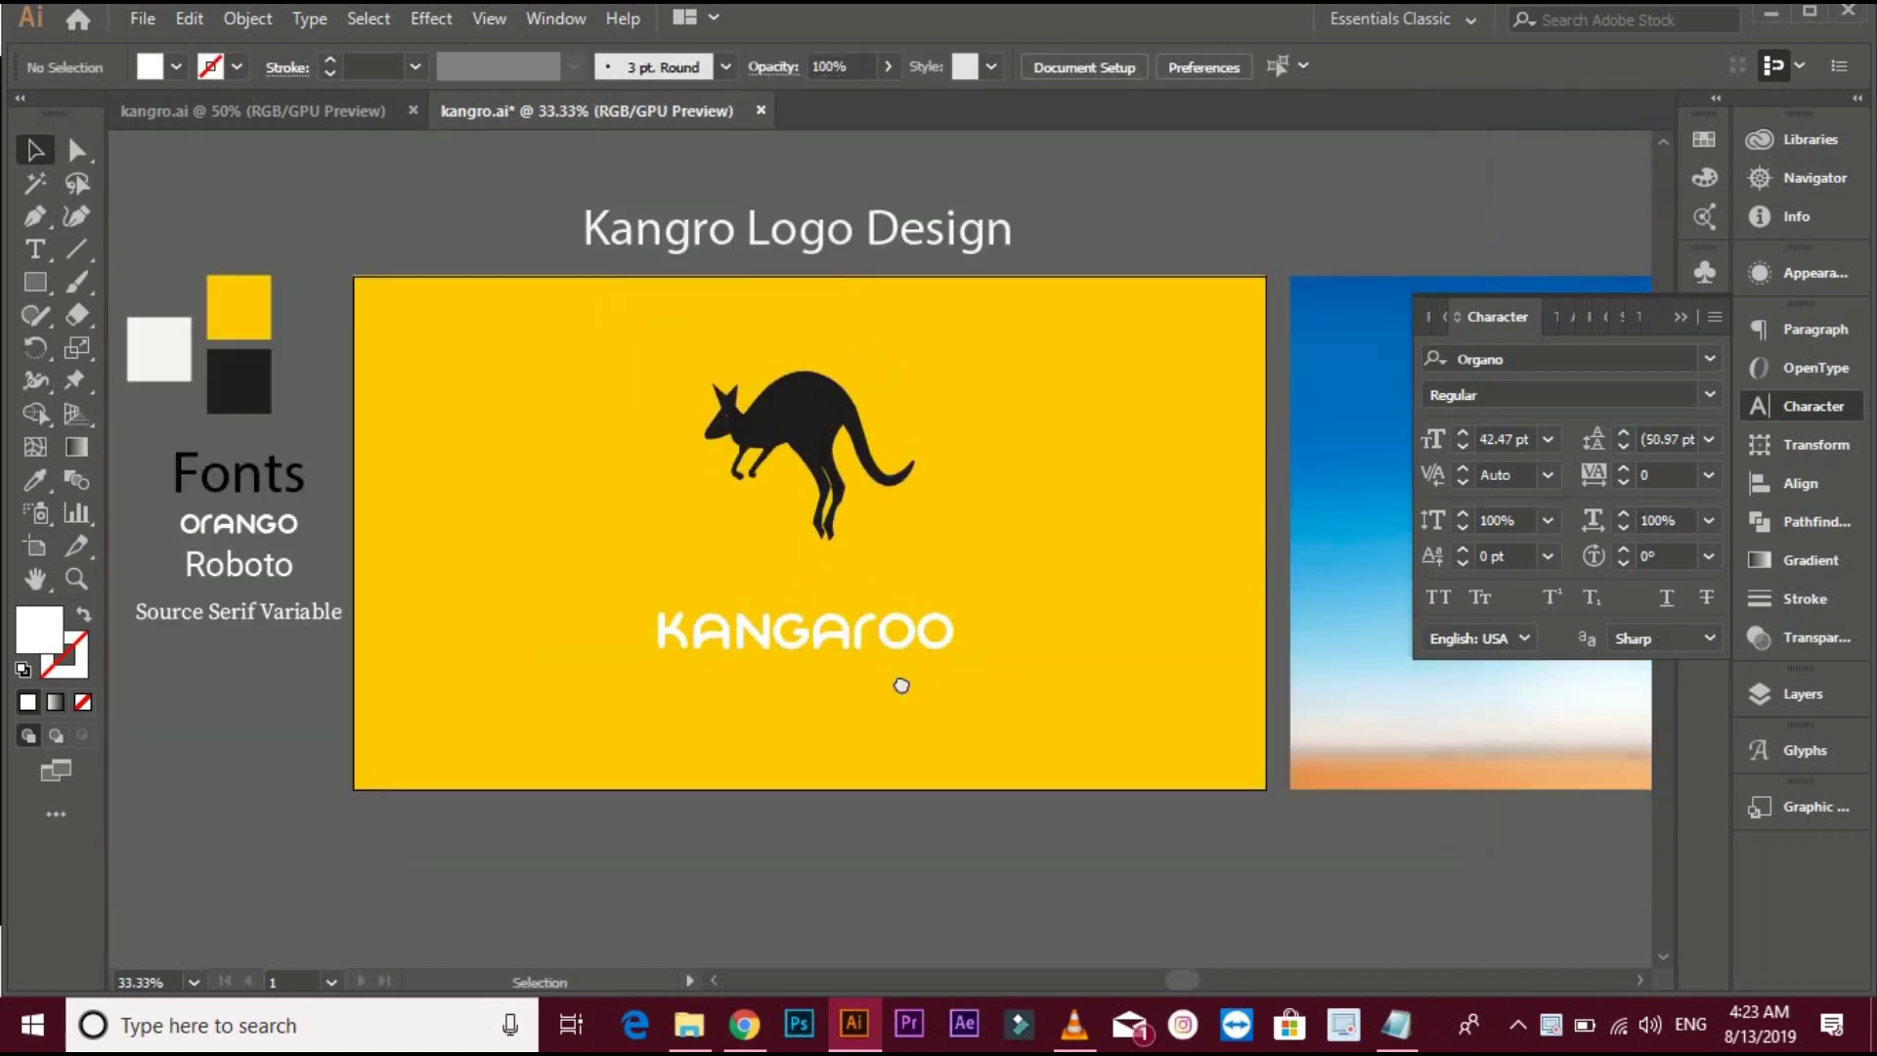
Type a new SPEED line on the artboard and eyedrop the Roboto sample's style onto it
click(36, 248)
click(537, 692)
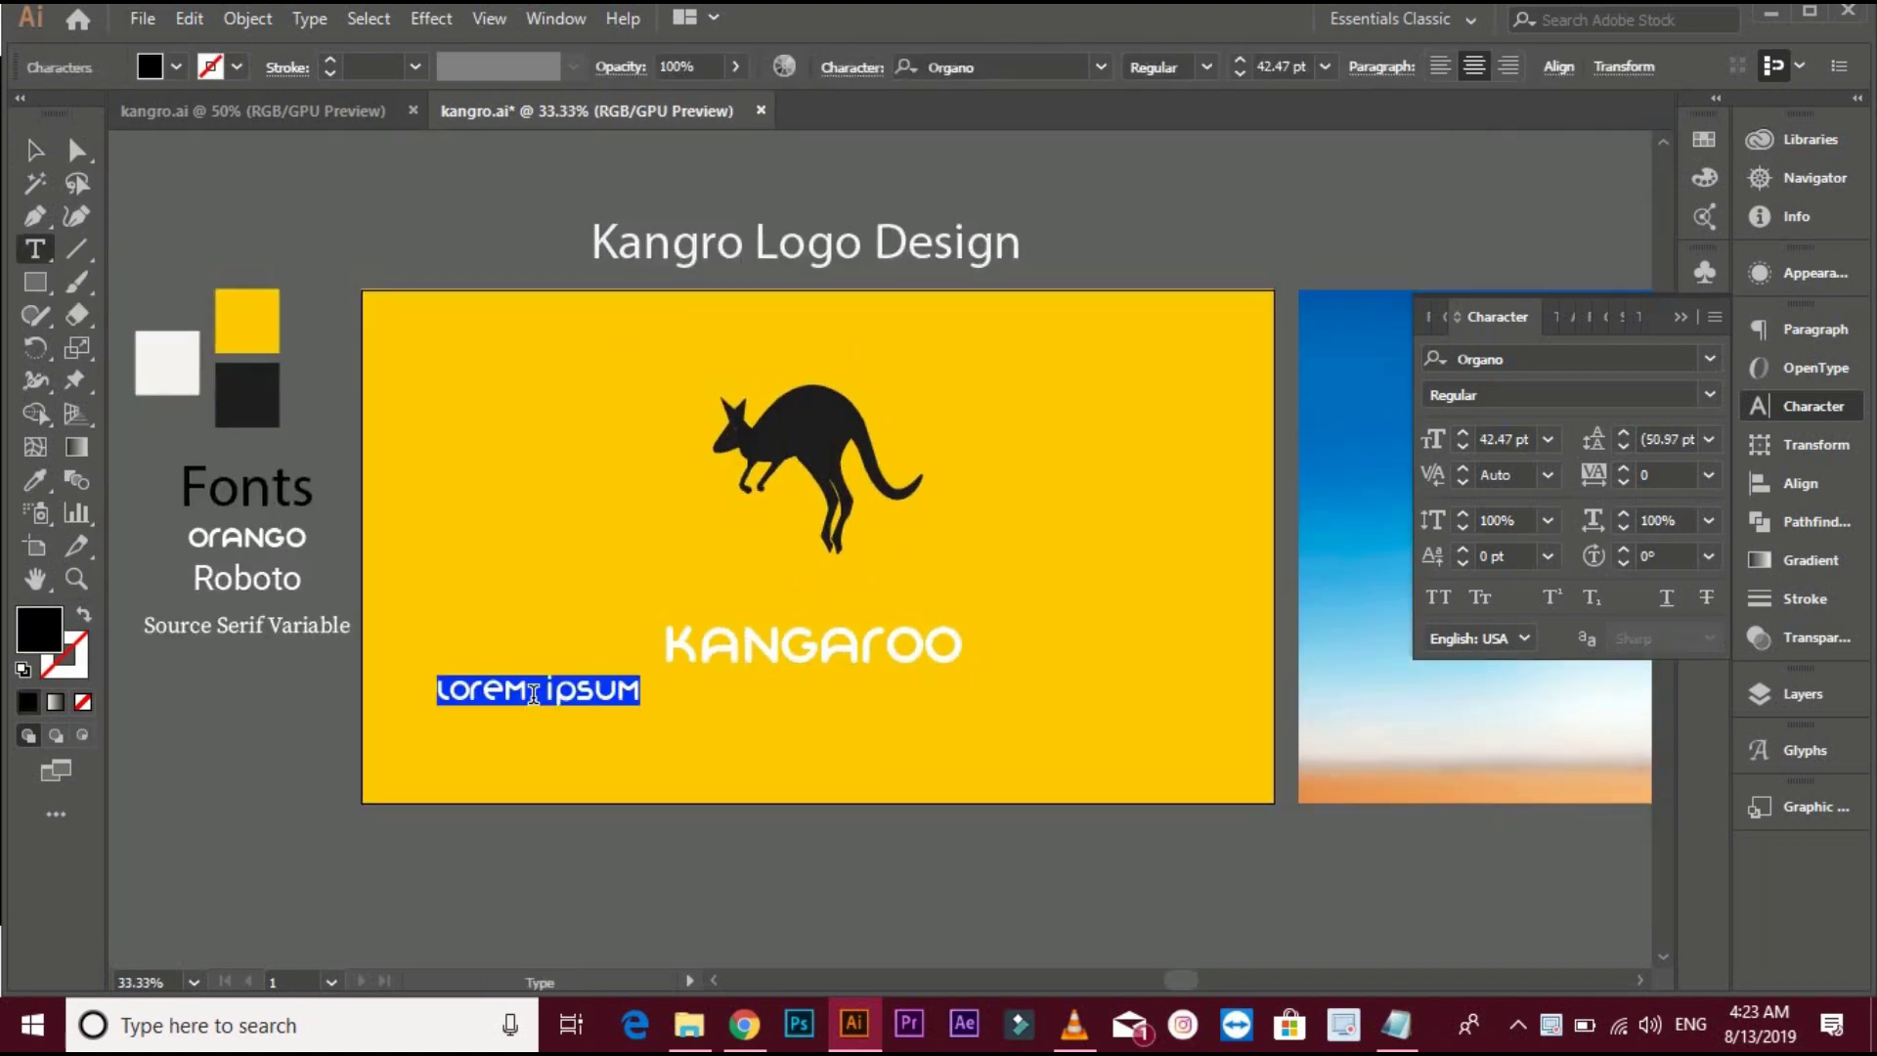
key(BackSpace)
text(sp)
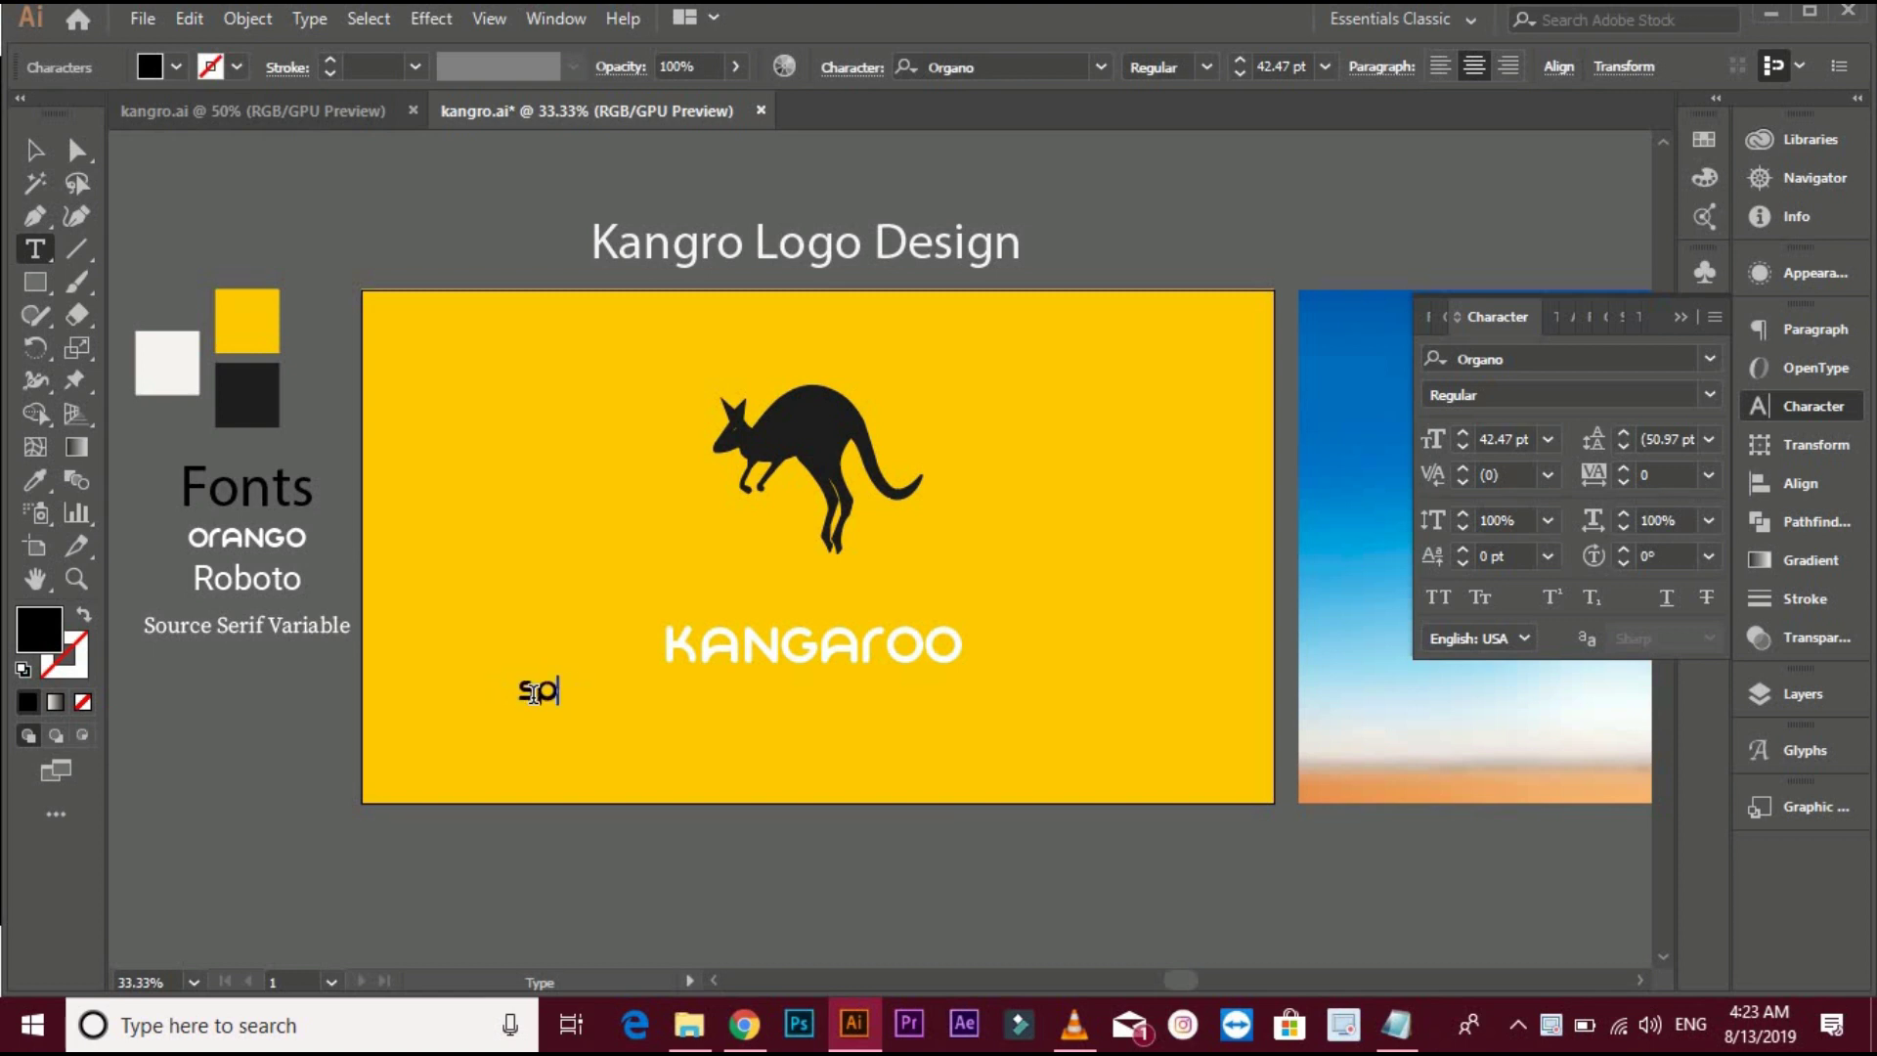
text(eed)
key(Escape)
key(i)
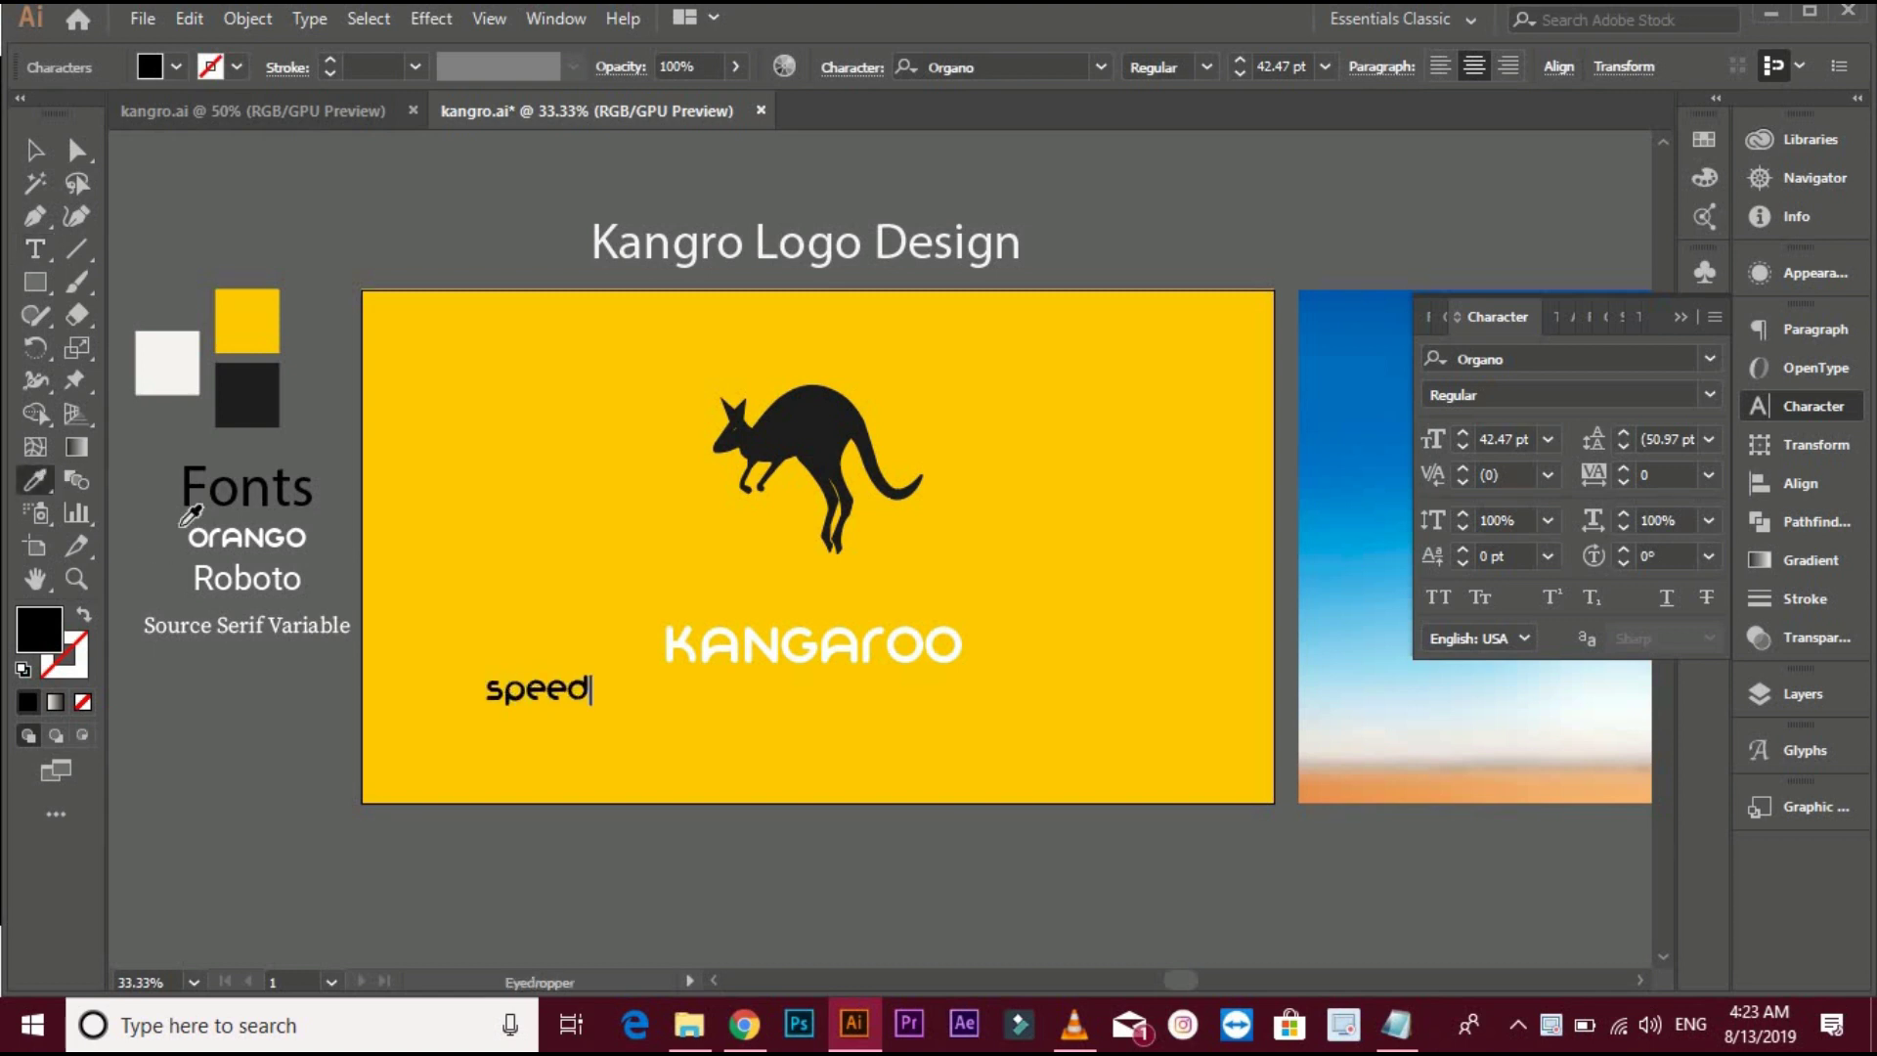
click(239, 576)
key(v)
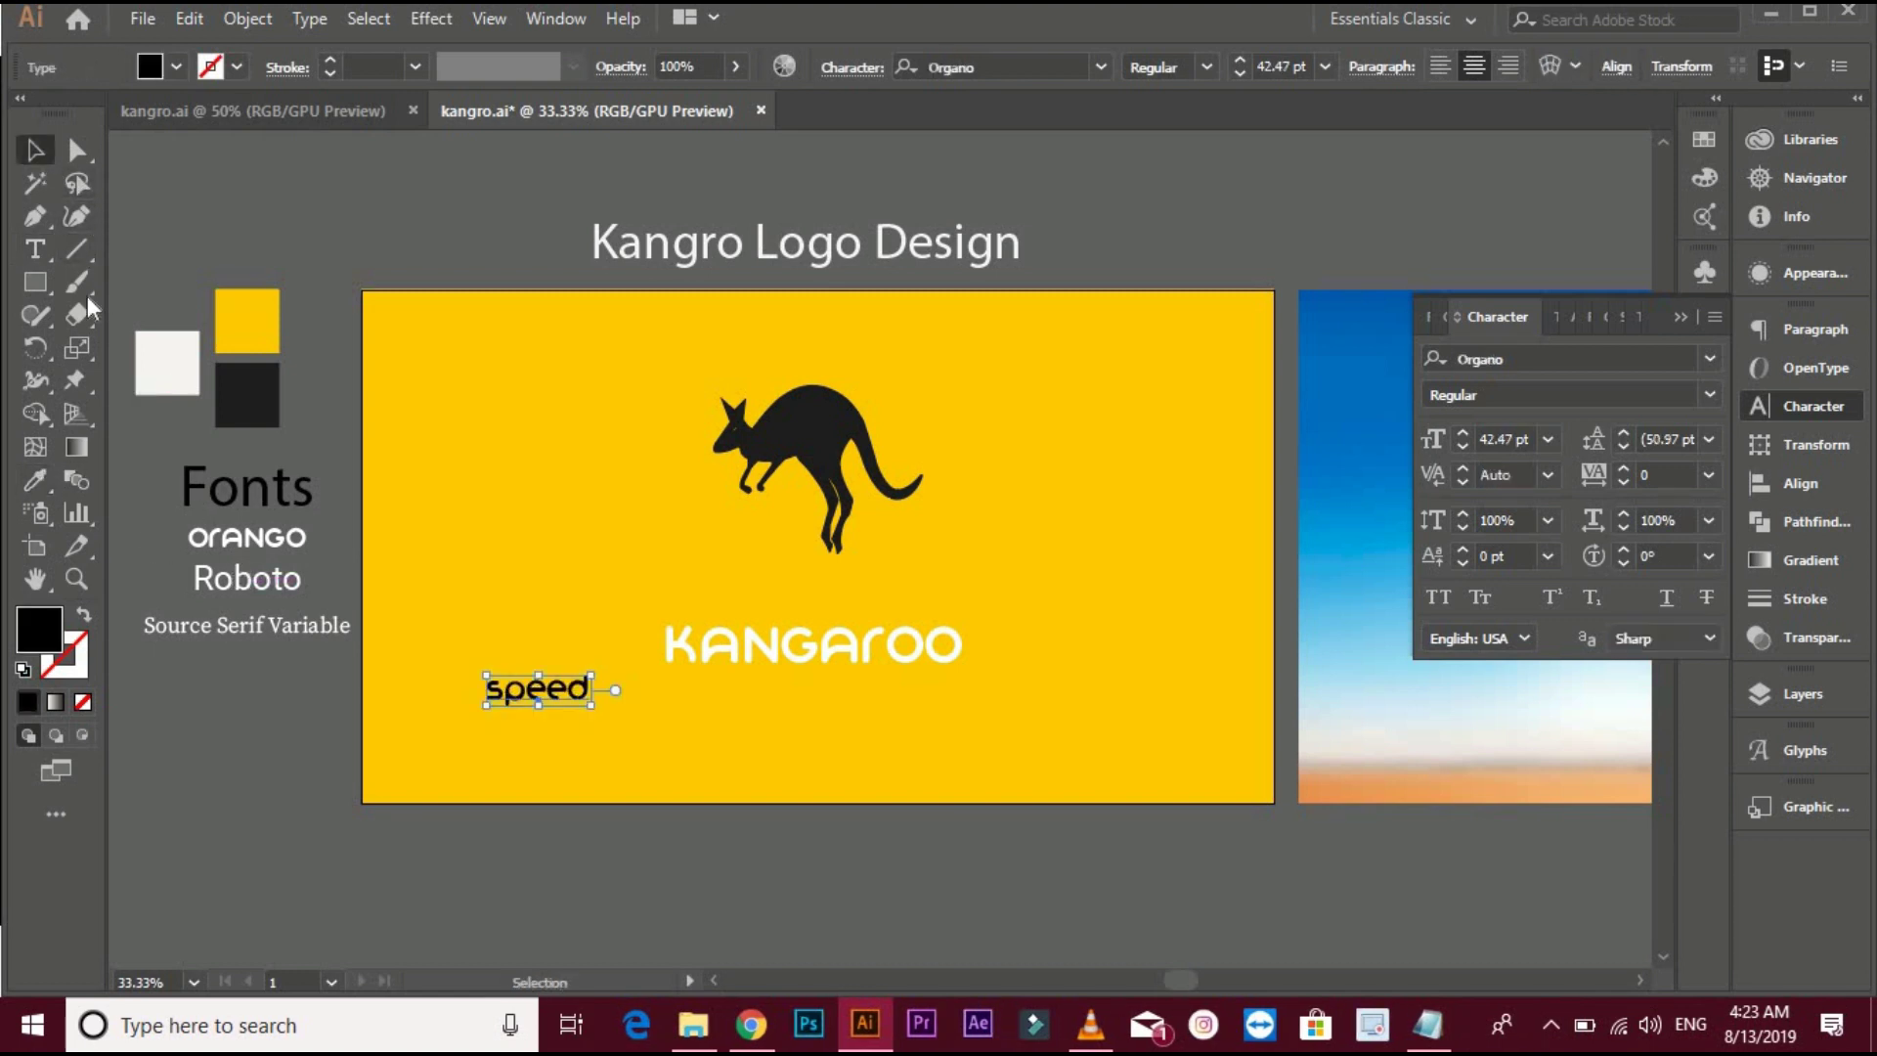
key(i)
click(205, 575)
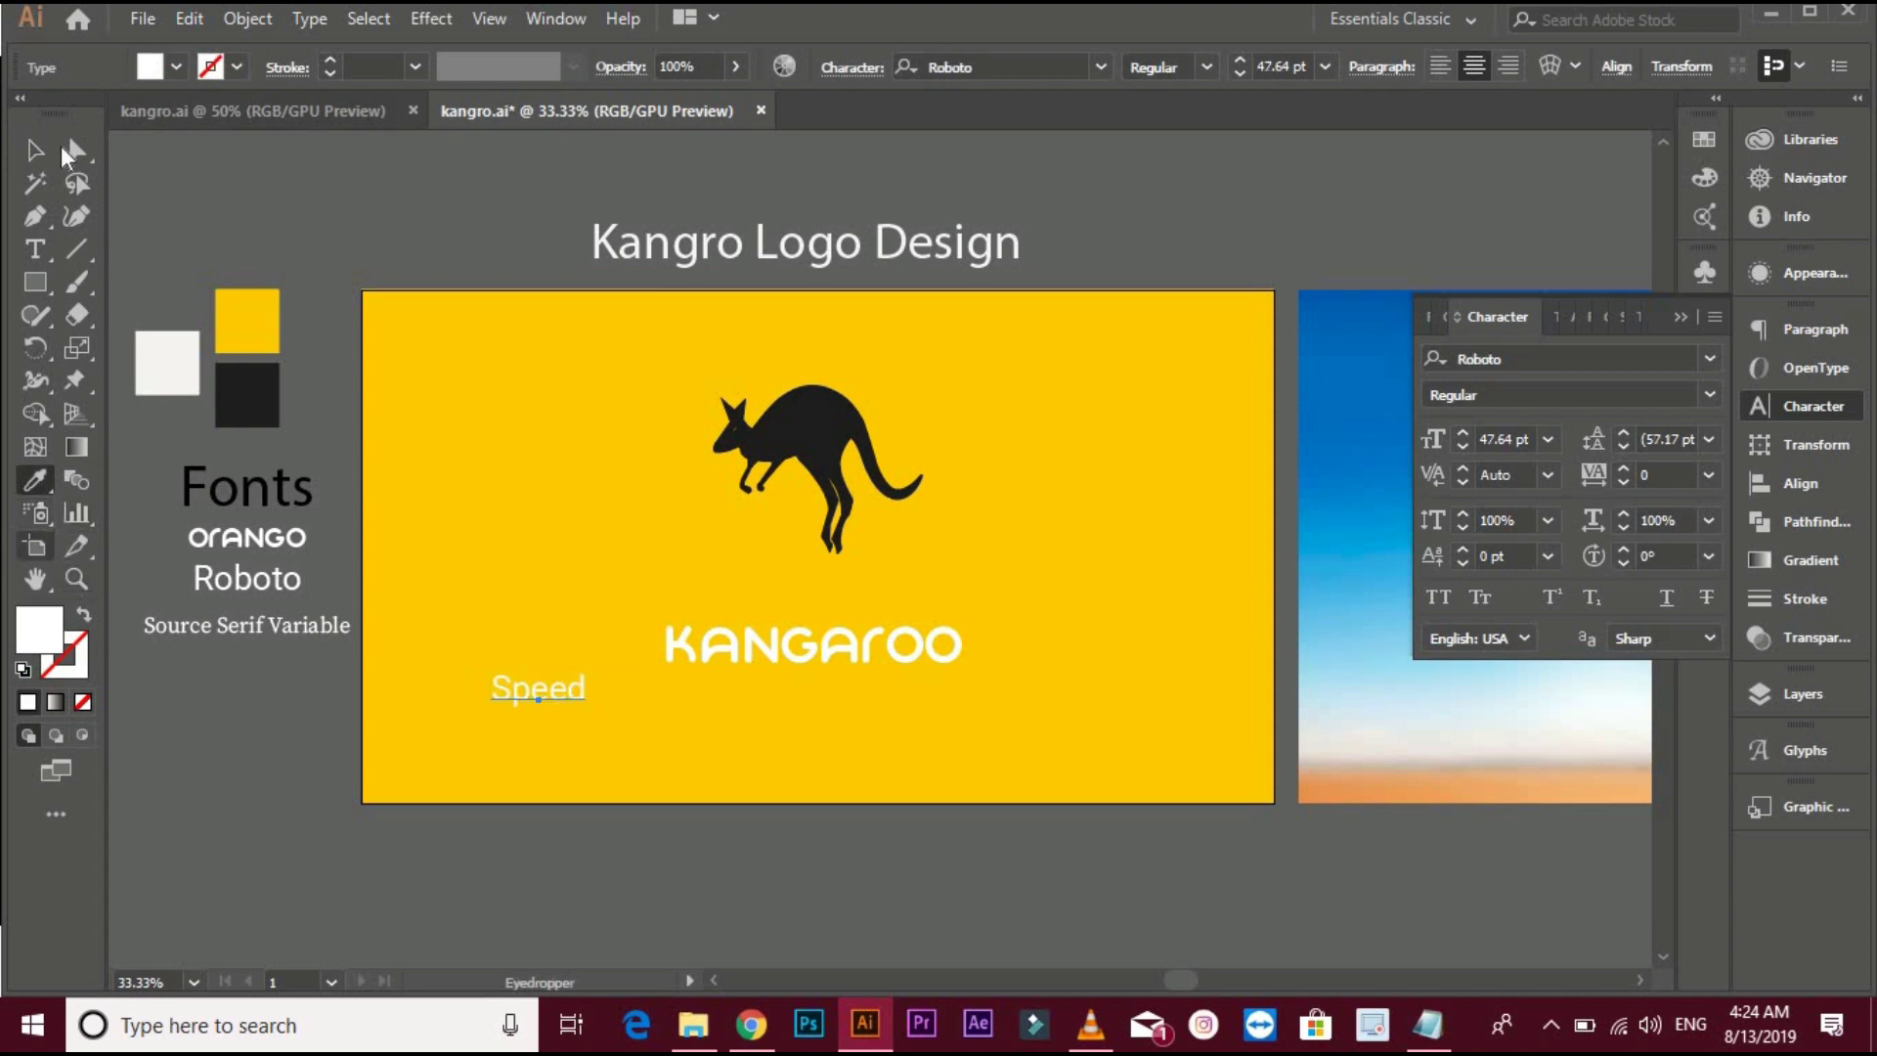
Retype the word as SPEED, give it a dark fill, and move it under KANGAROO
key(t)
double_click(541, 682)
text(sp)
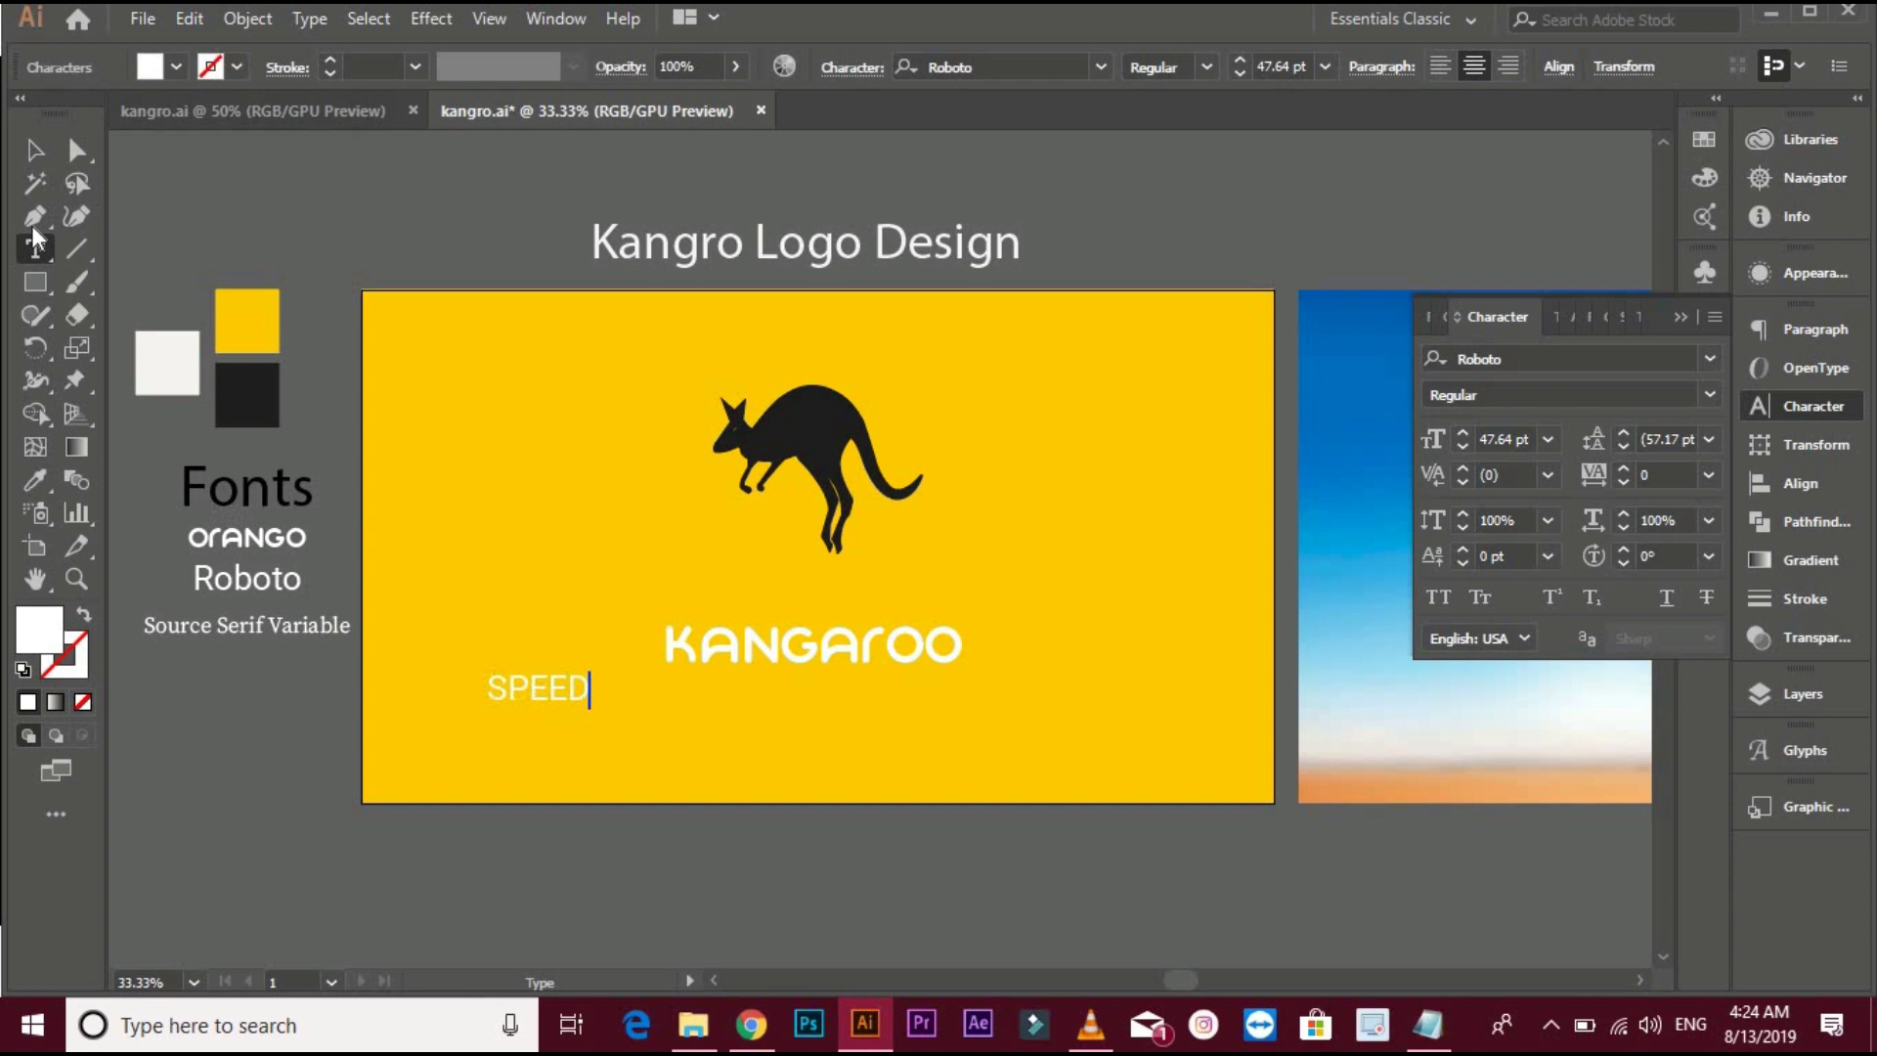
key(Escape)
key(i)
click(843, 425)
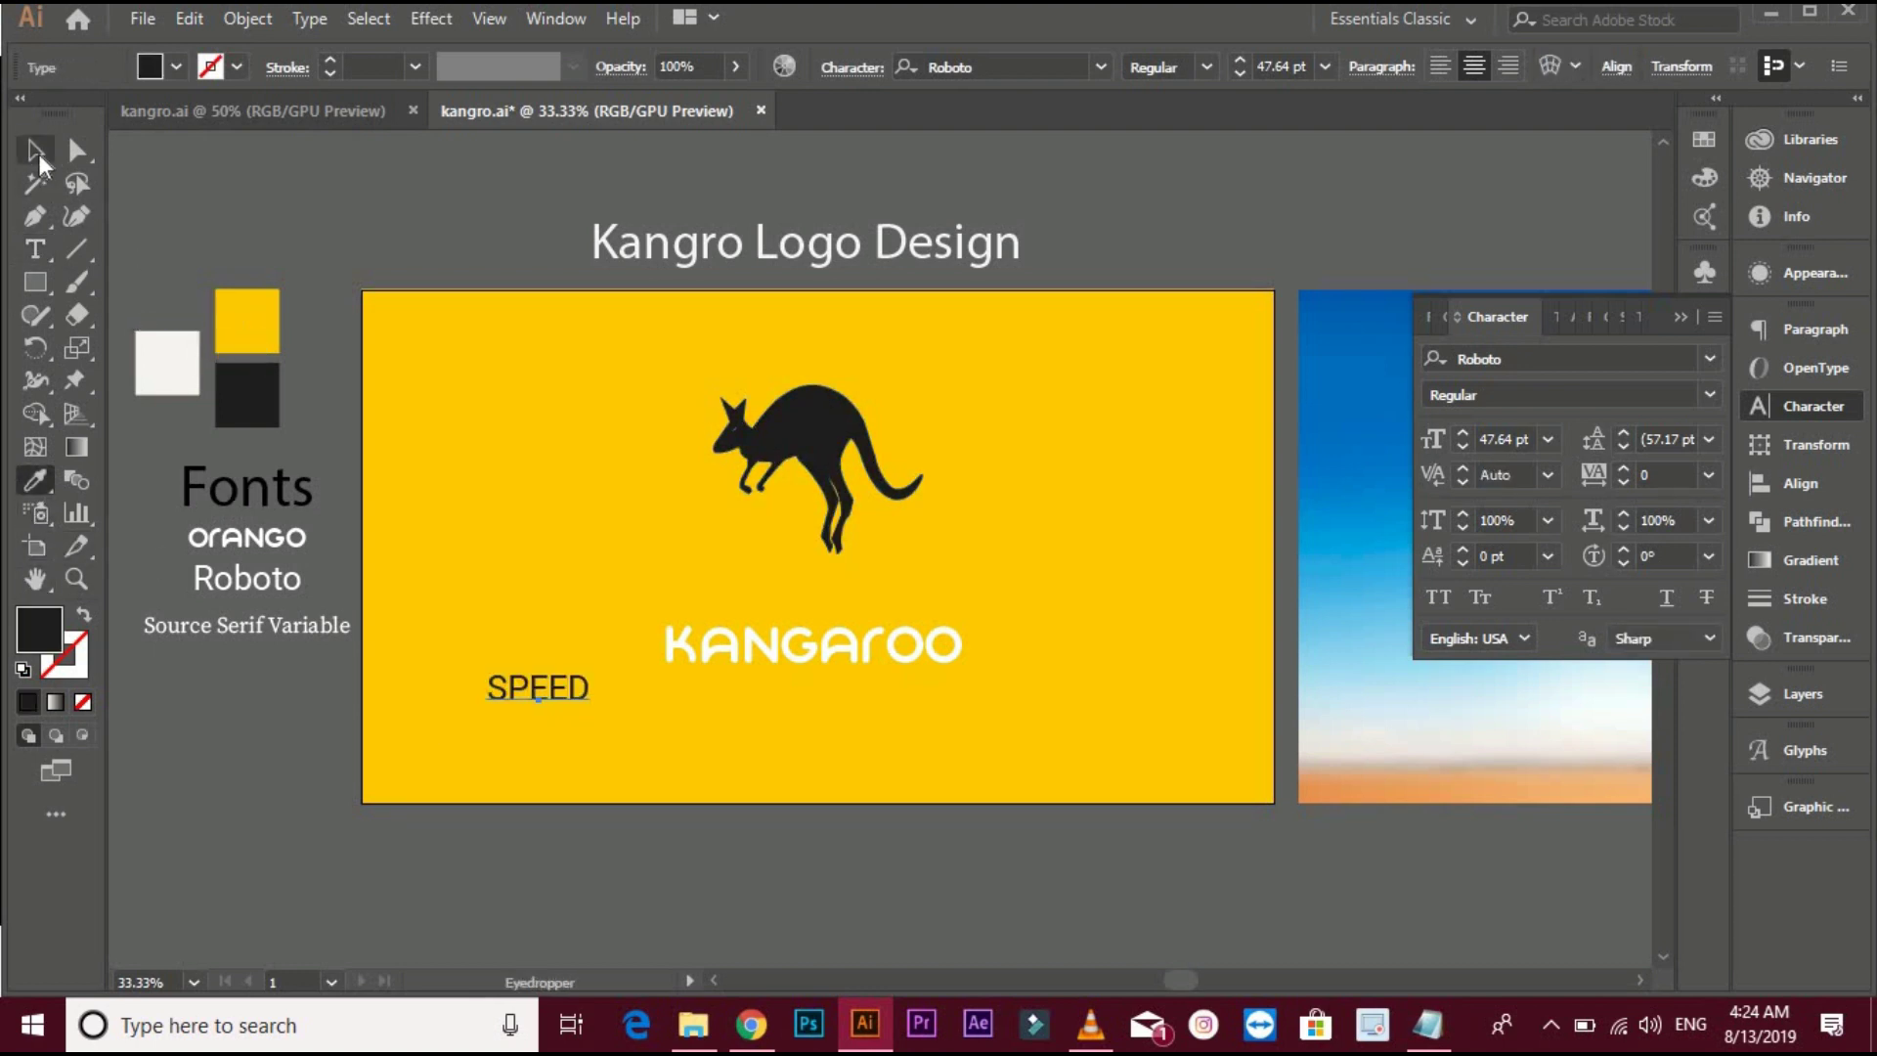
click(37, 151)
drag(525, 690, 701, 706)
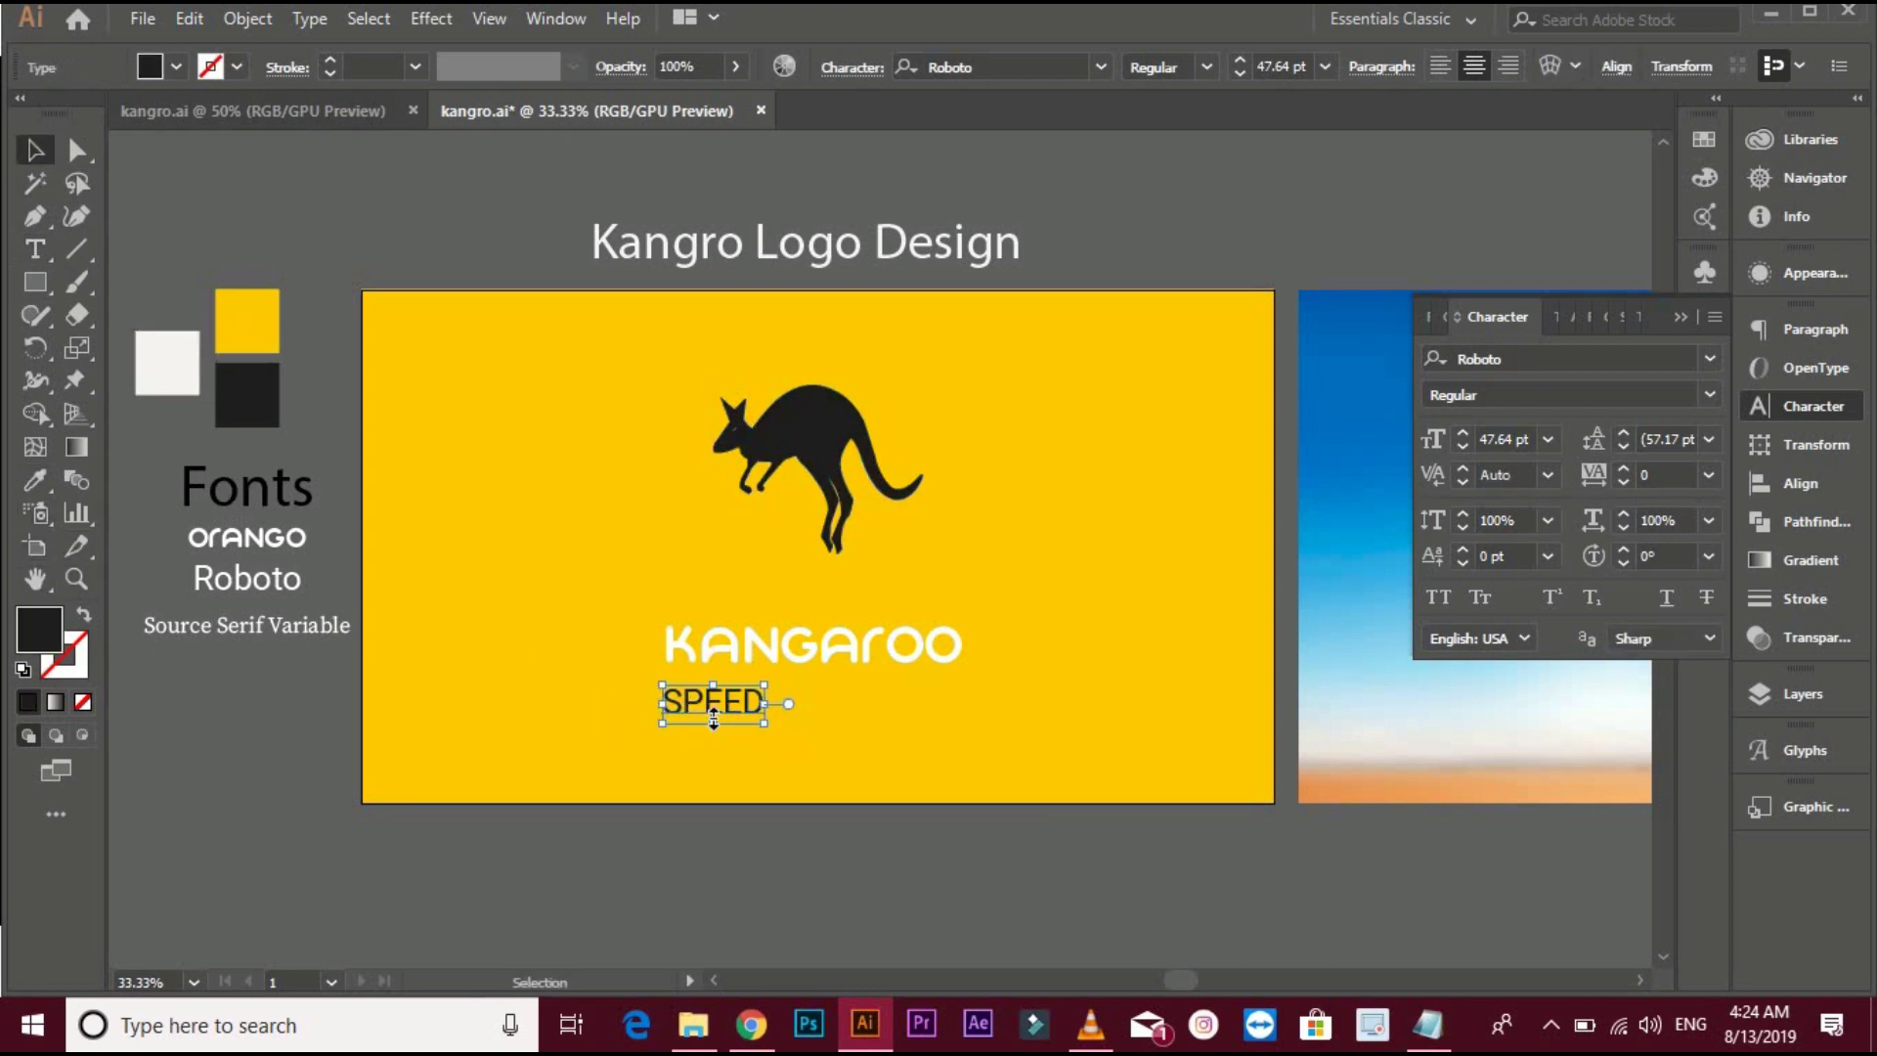
scroll(712, 709, up, 2)
Set SPEED's tracking to 1000 and position it beneath KANGAROO, selecting both words
click(1602, 473)
text(000)
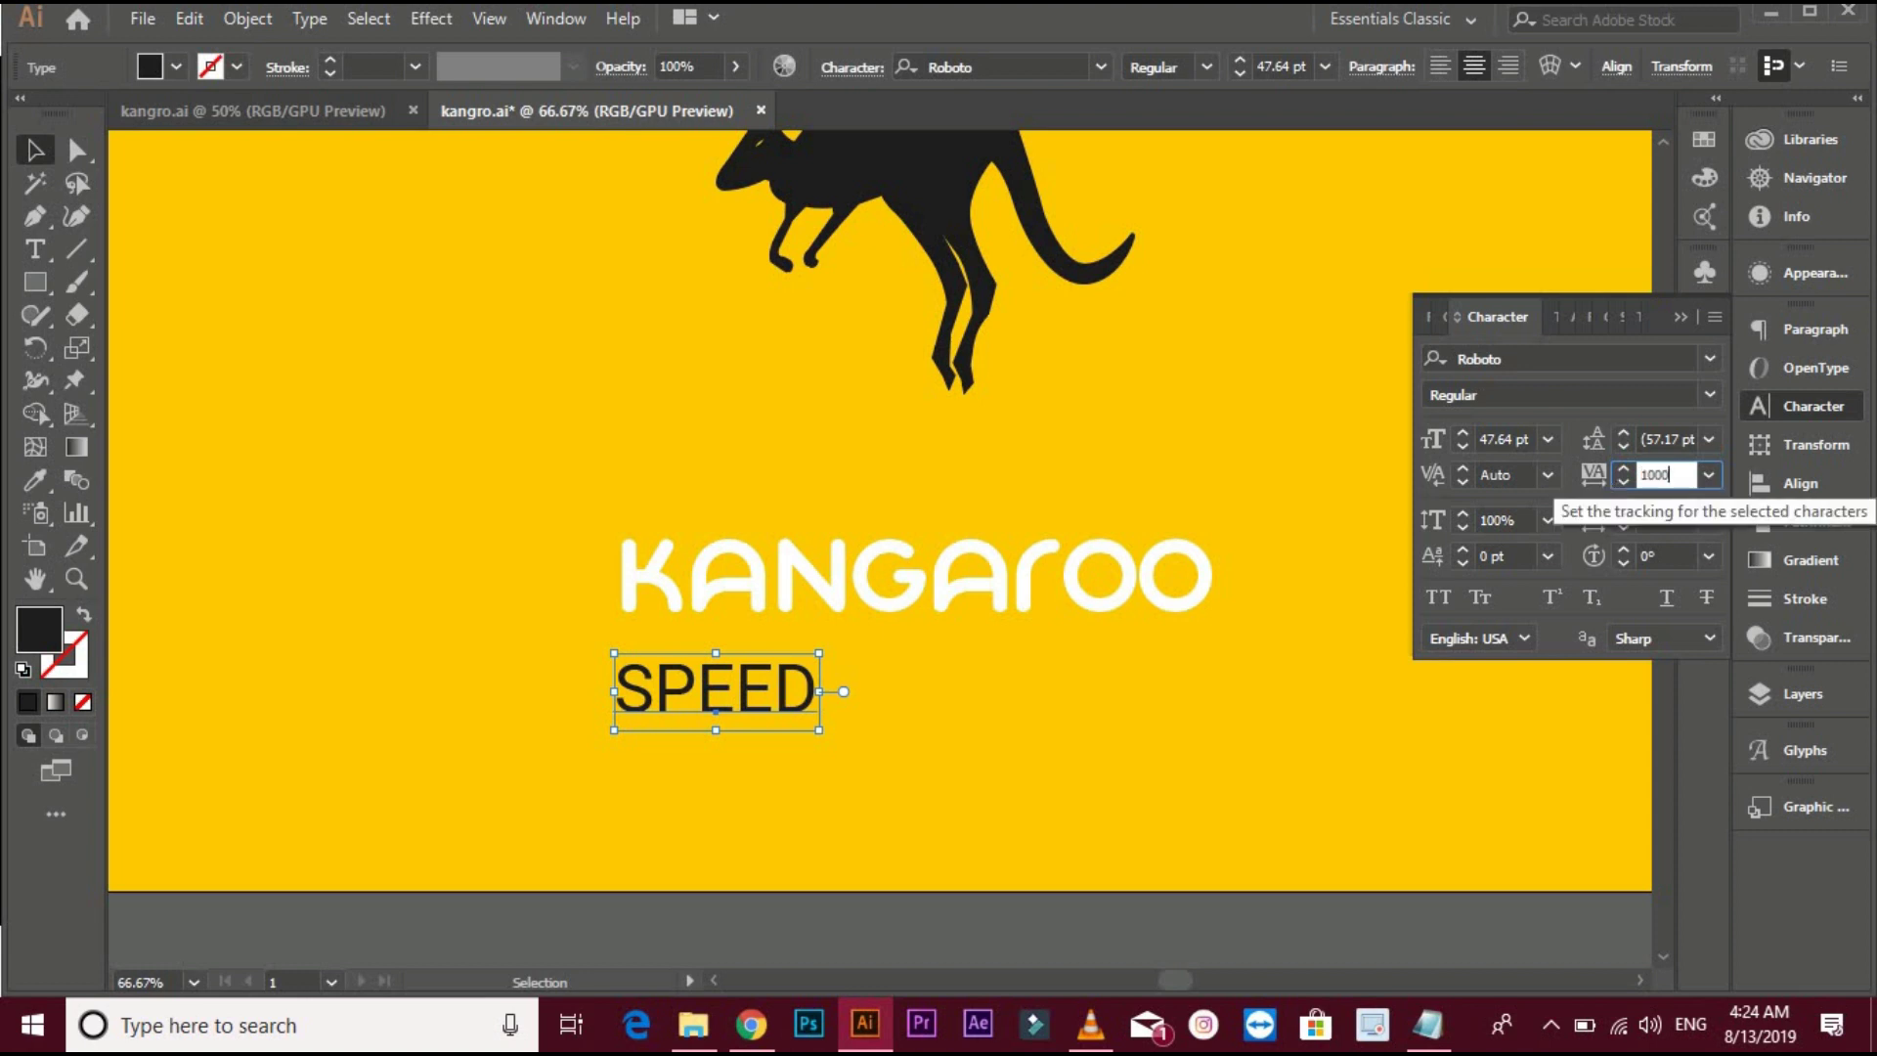
key(Return)
mouse_move(766, 704)
mouse_down()
mouse_move(889, 704)
mouse_move(939, 670)
mouse_up()
click(984, 748)
scroll(527, 617, down, 1)
drag(825, 703, 799, 593)
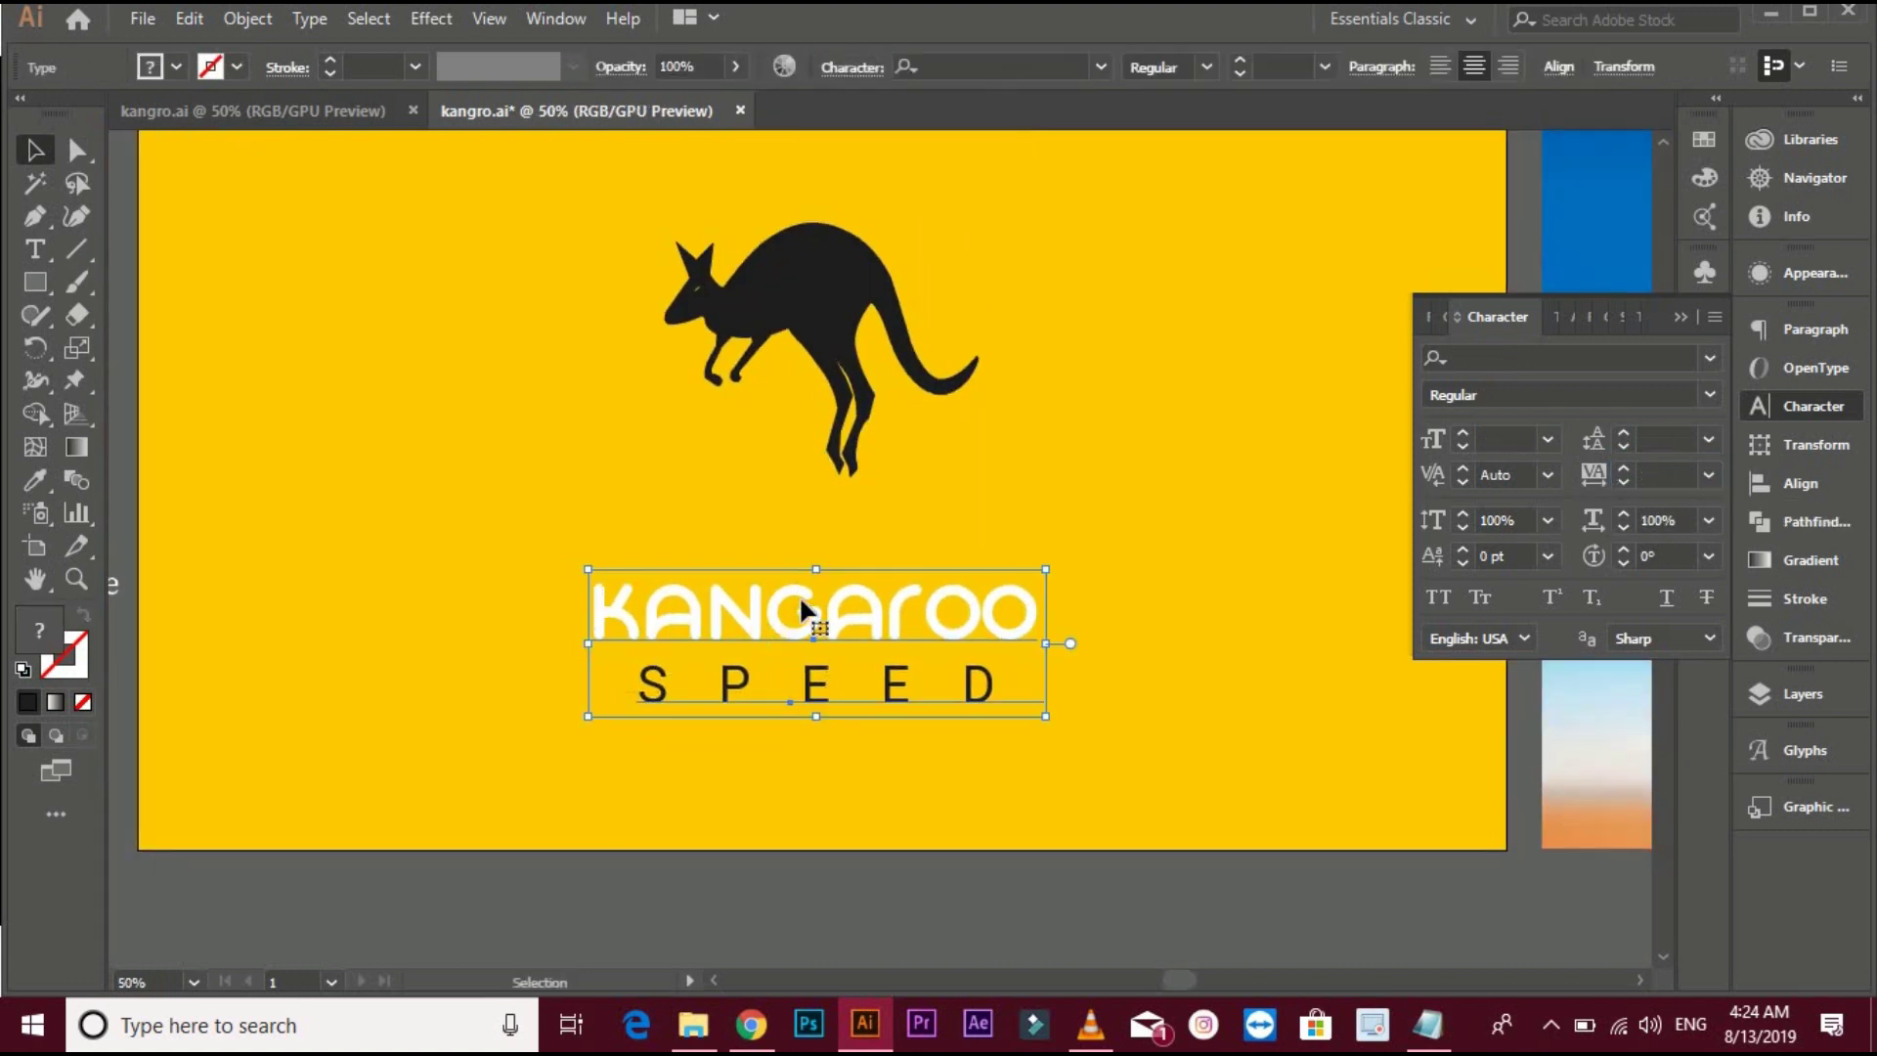
Horizontally centre SPEED under KANGAROO and convert both words to outlines
click(1557, 66)
click(1328, 147)
click(1186, 583)
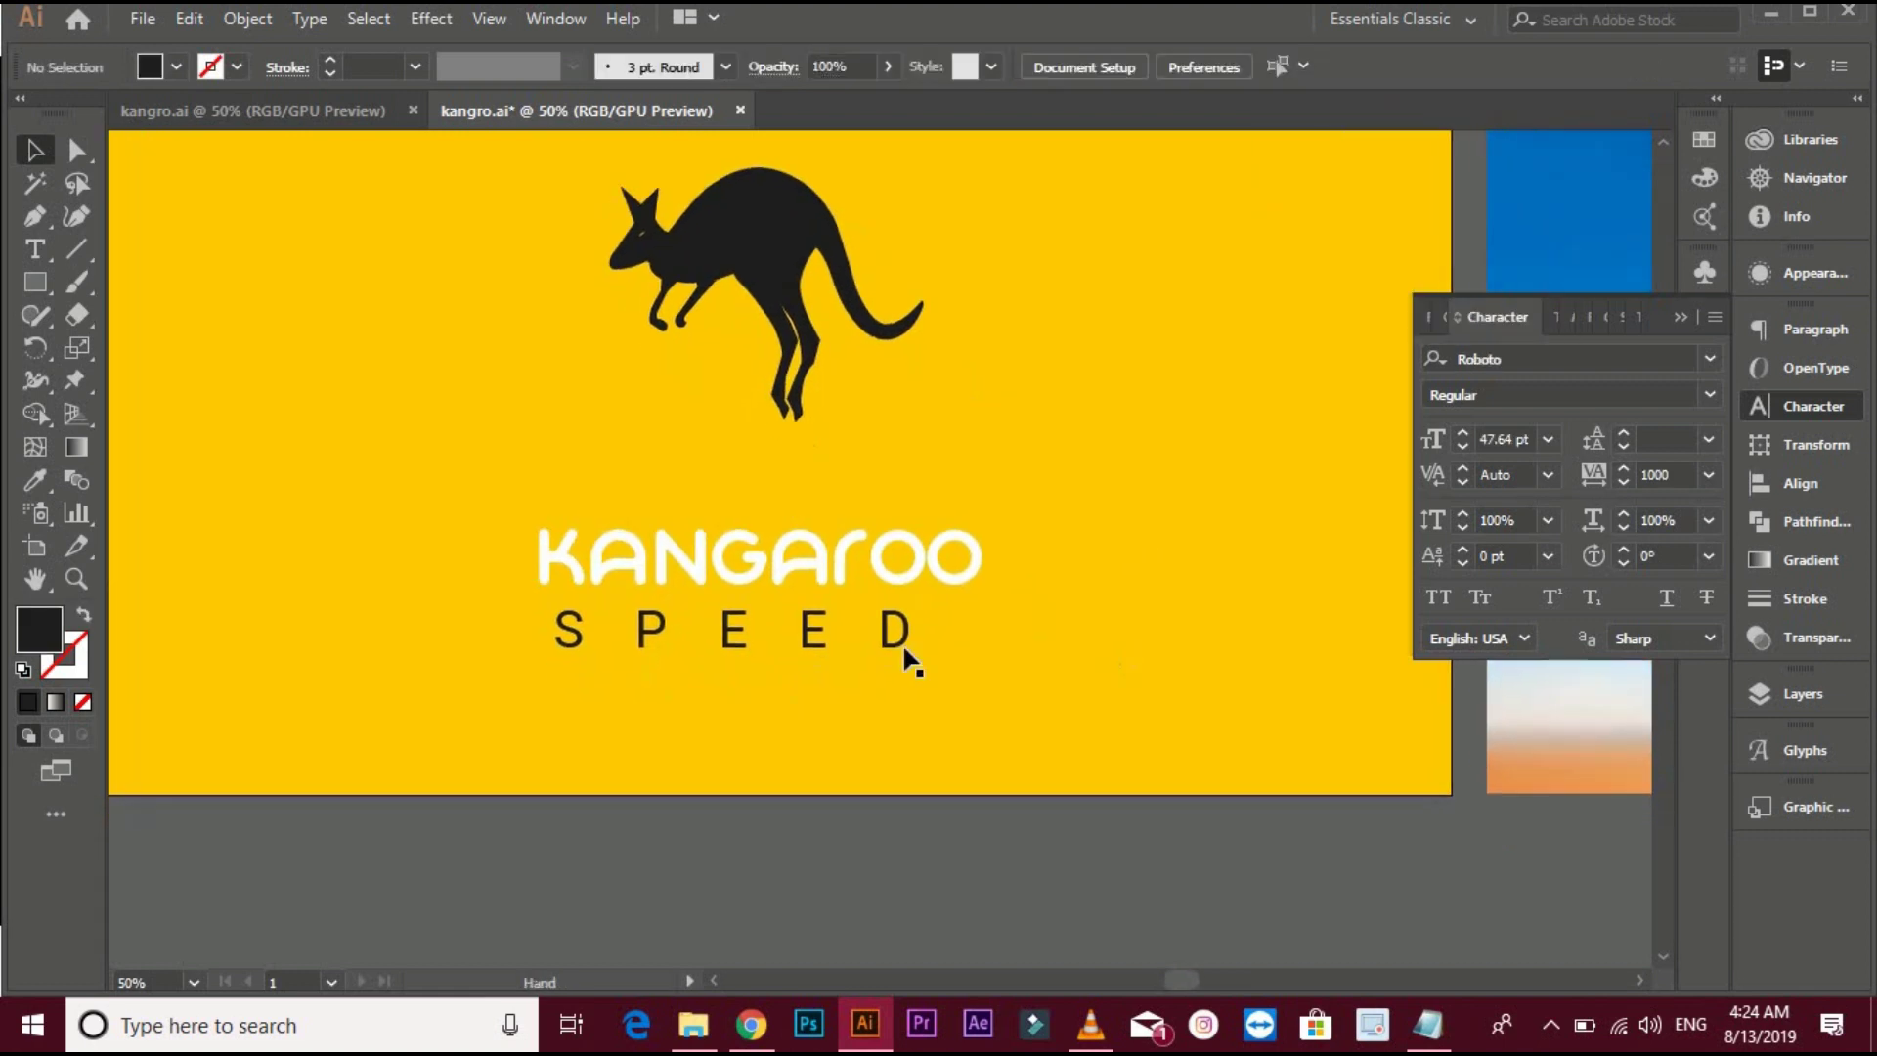
click(620, 597)
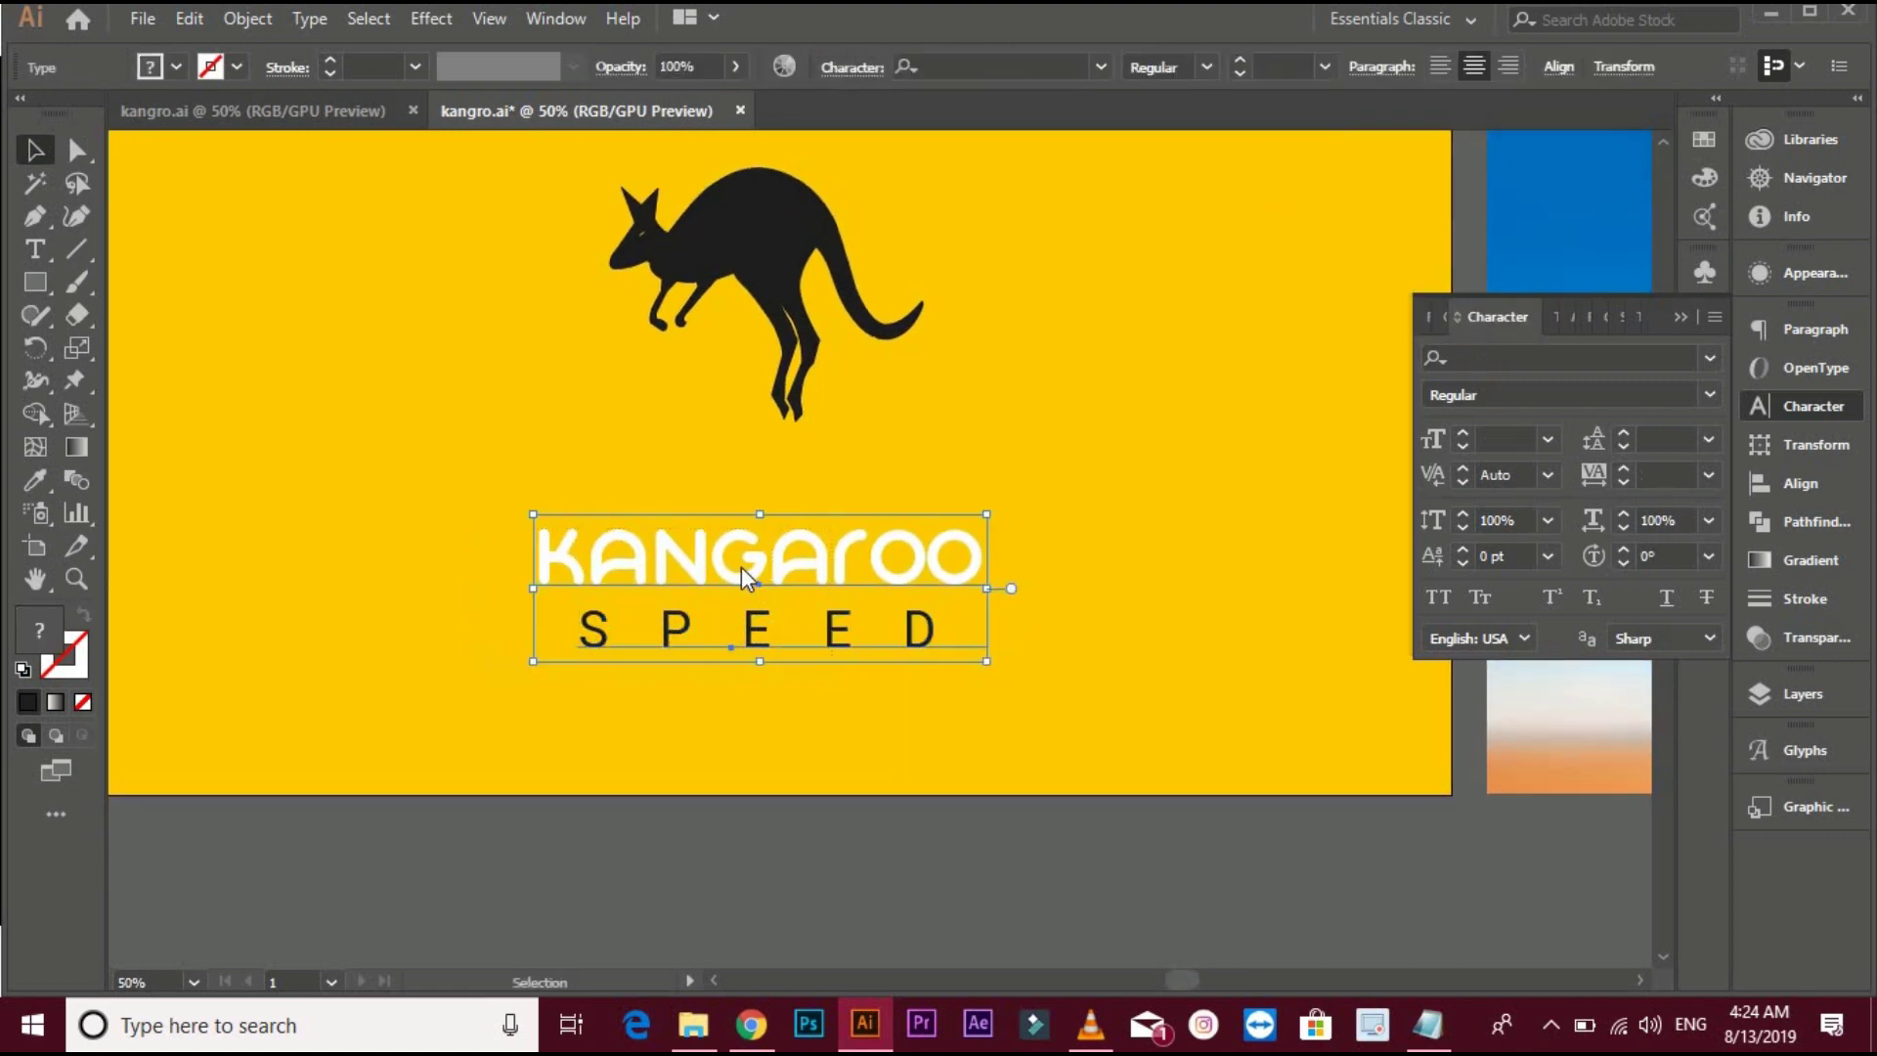
right_click(741, 567)
click(807, 228)
Re-centre the outlined KANGAROO and SPEED words horizontally
click(1091, 72)
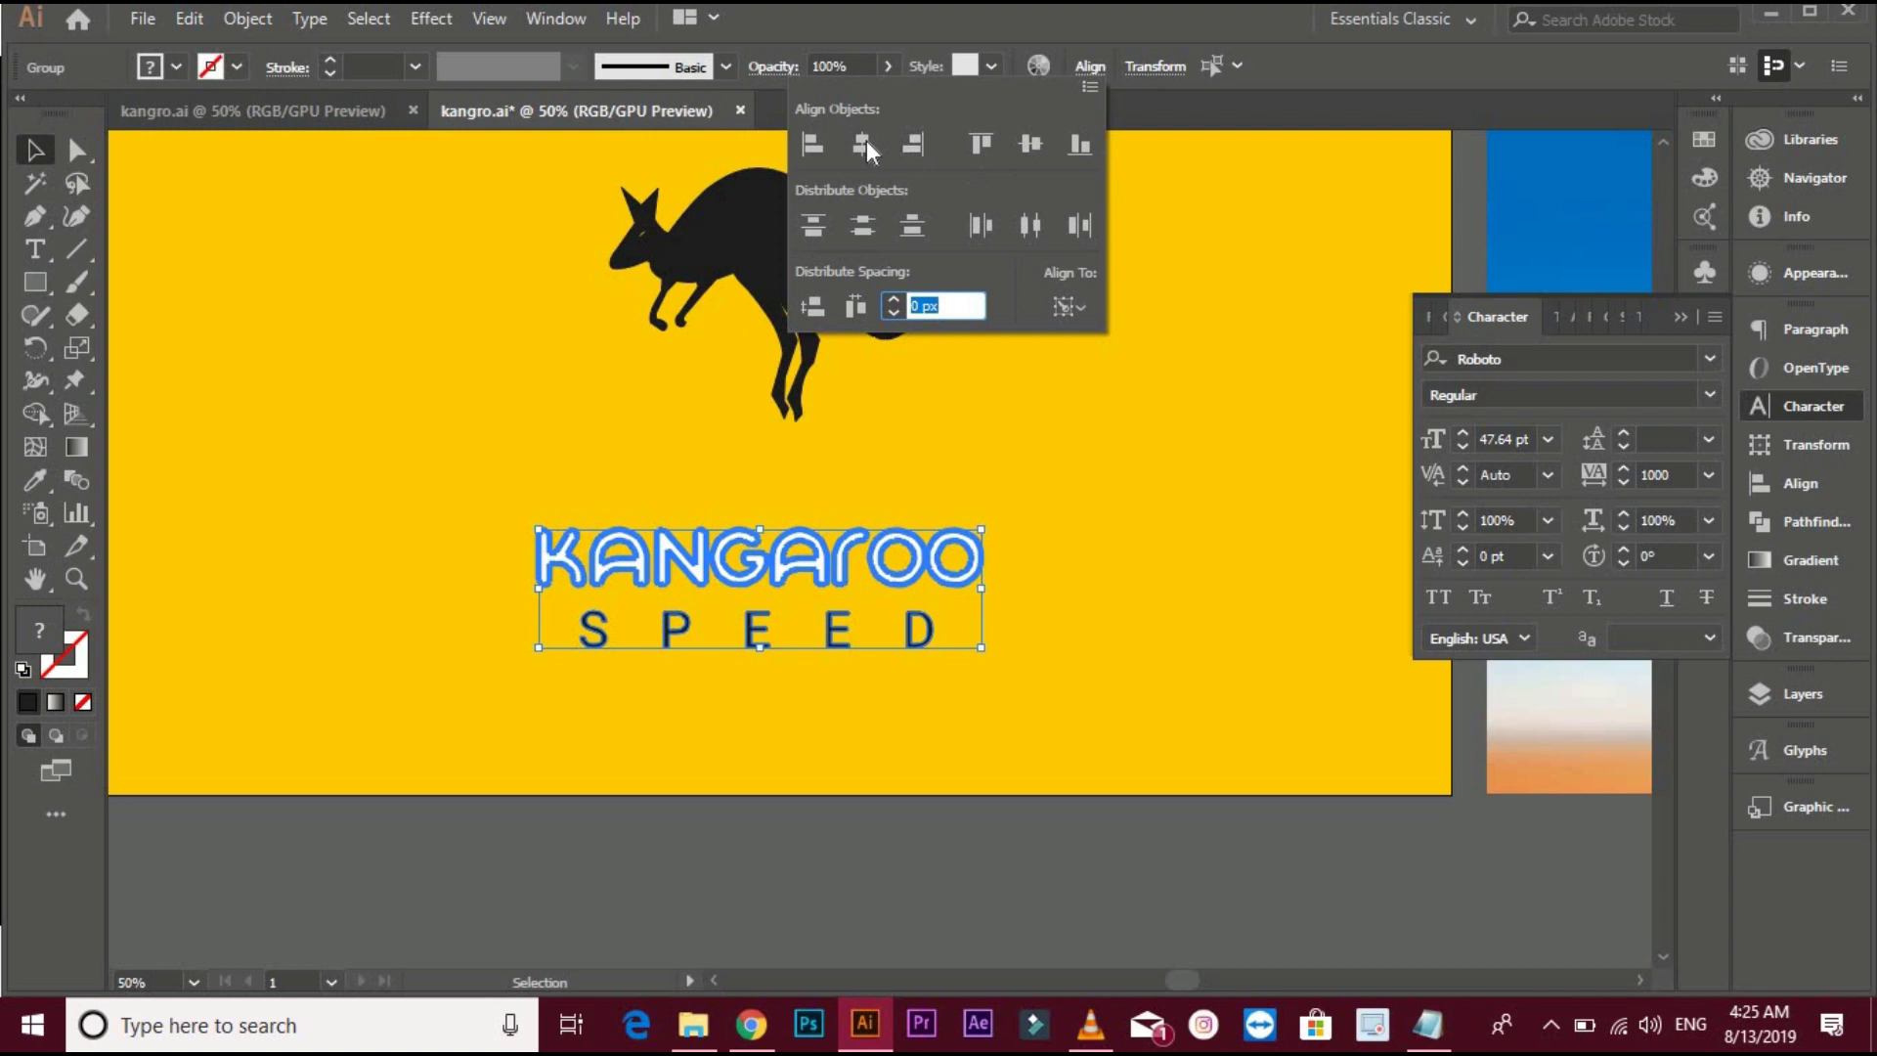
click(1193, 549)
key(ctrl+minus)
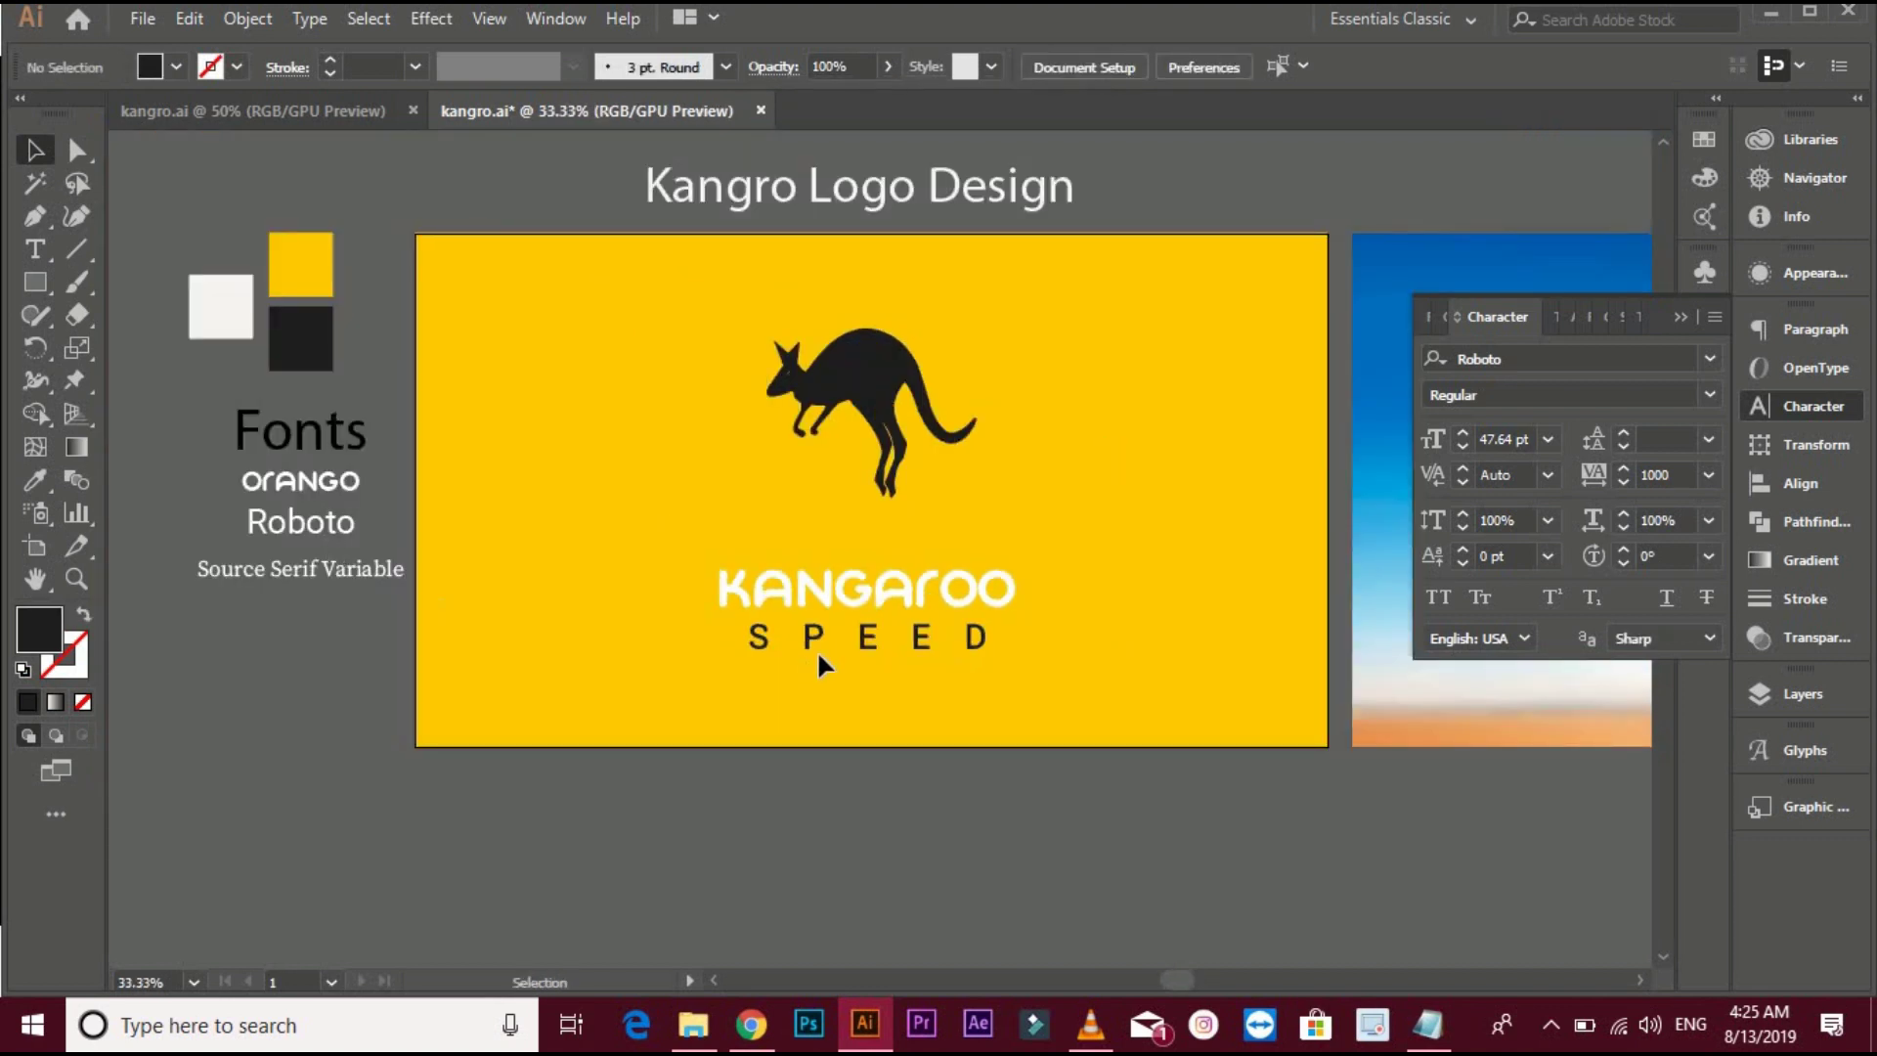
drag(740, 657, 979, 653)
scroll(980, 657, up, 1)
click(612, 673)
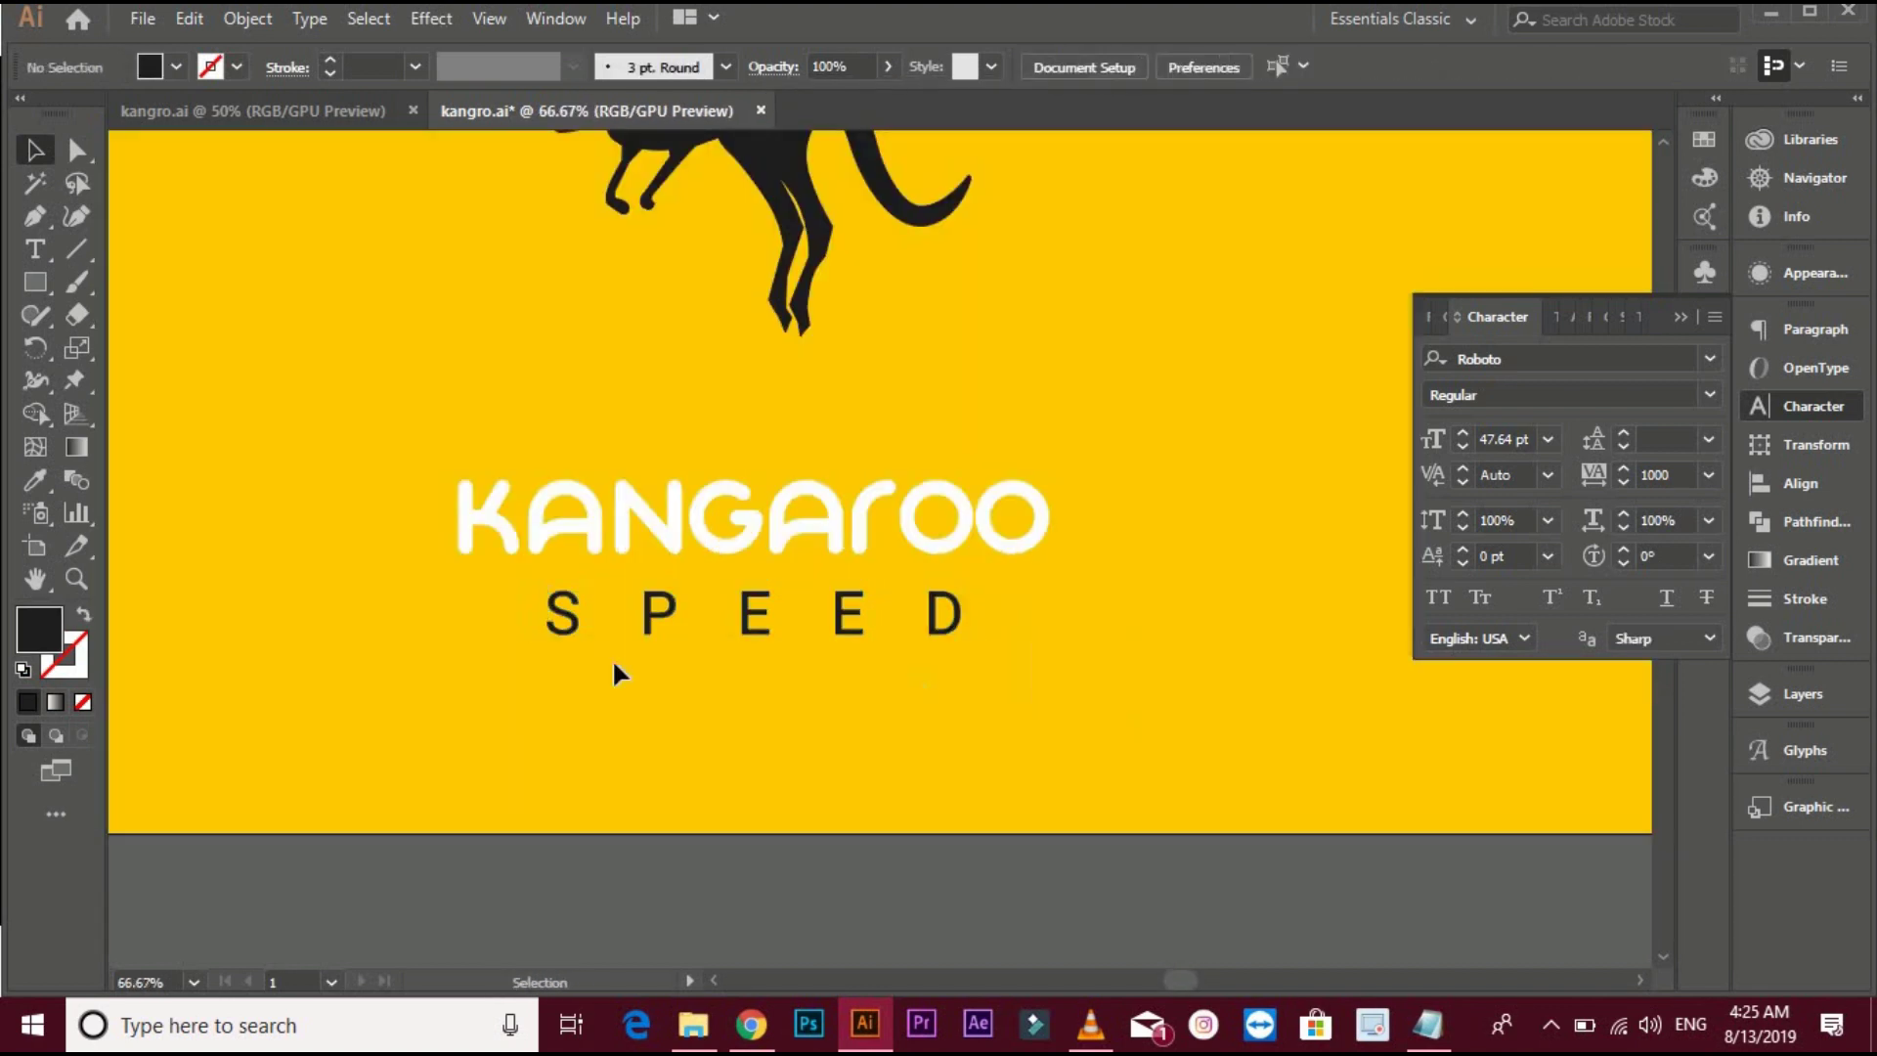
click(721, 536)
click(1090, 66)
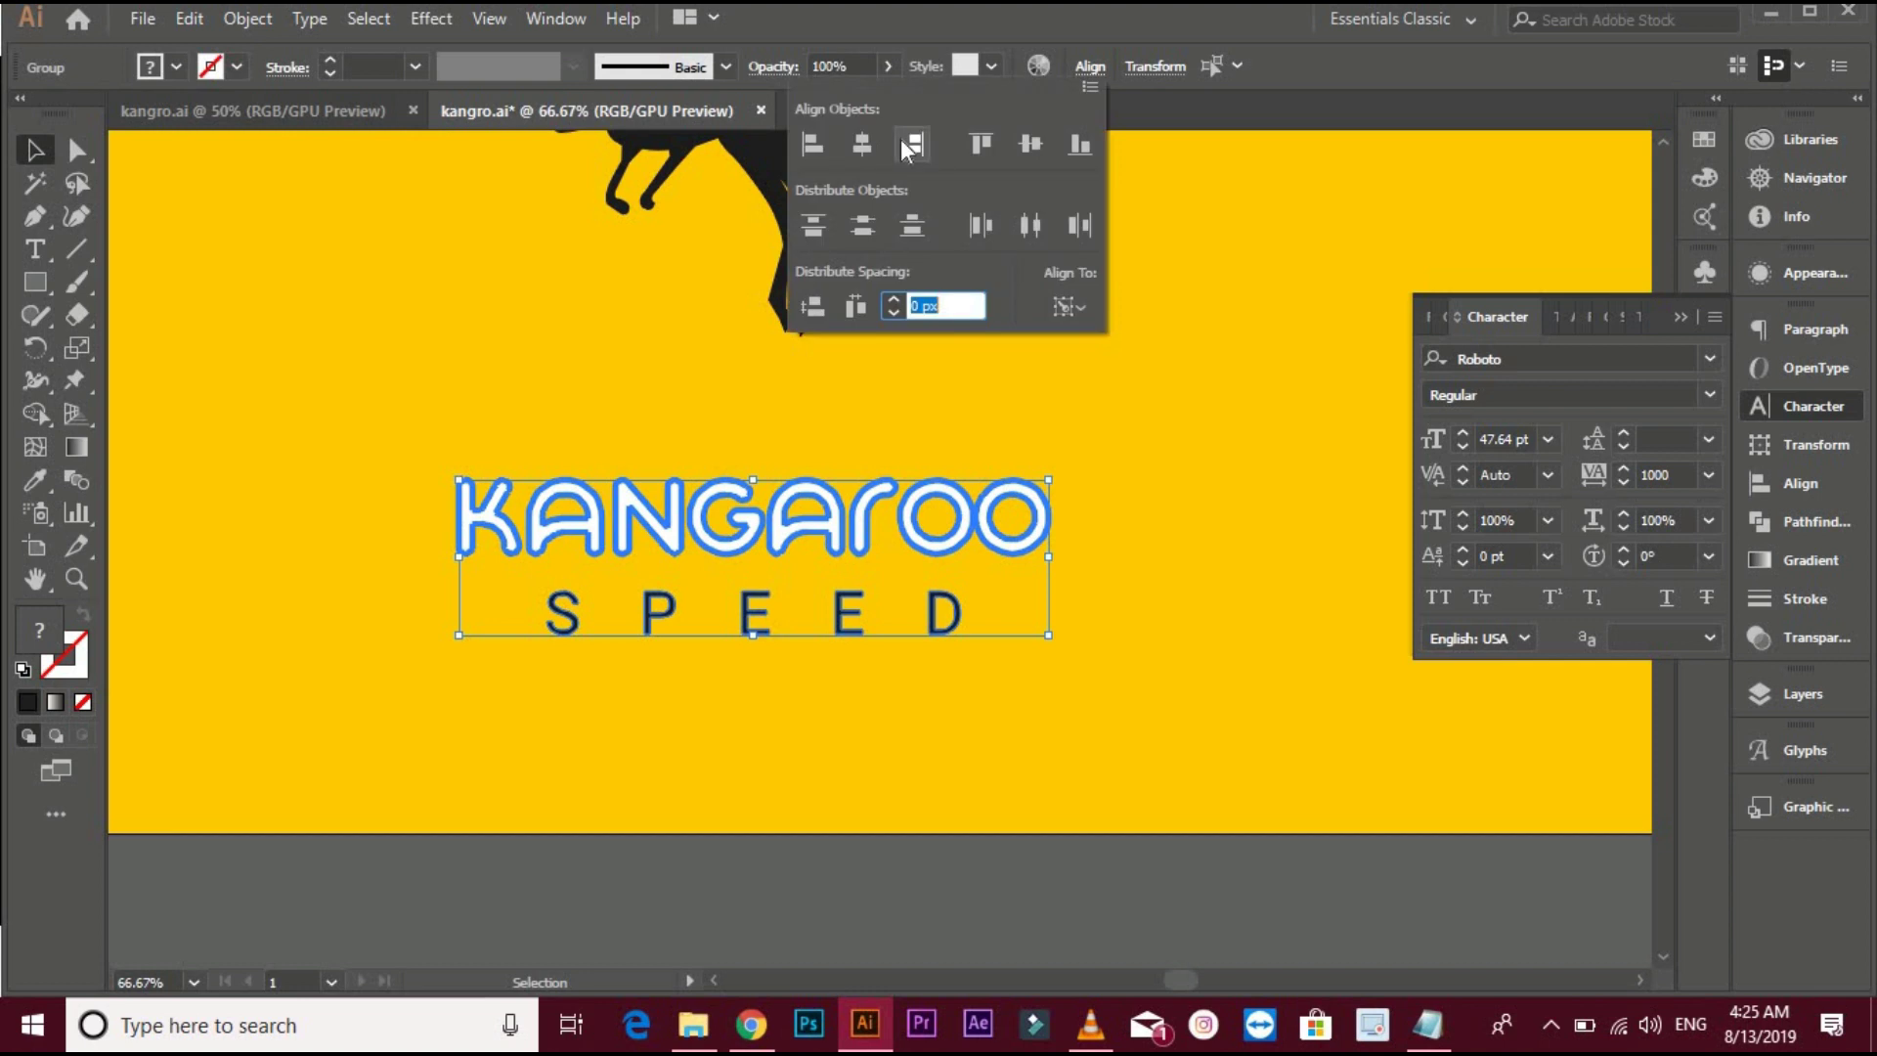
click(497, 330)
scroll(577, 395, down, 1)
Type SHOES, apply the Source Serif sample's style, and size it below SPEED
click(35, 249)
click(501, 652)
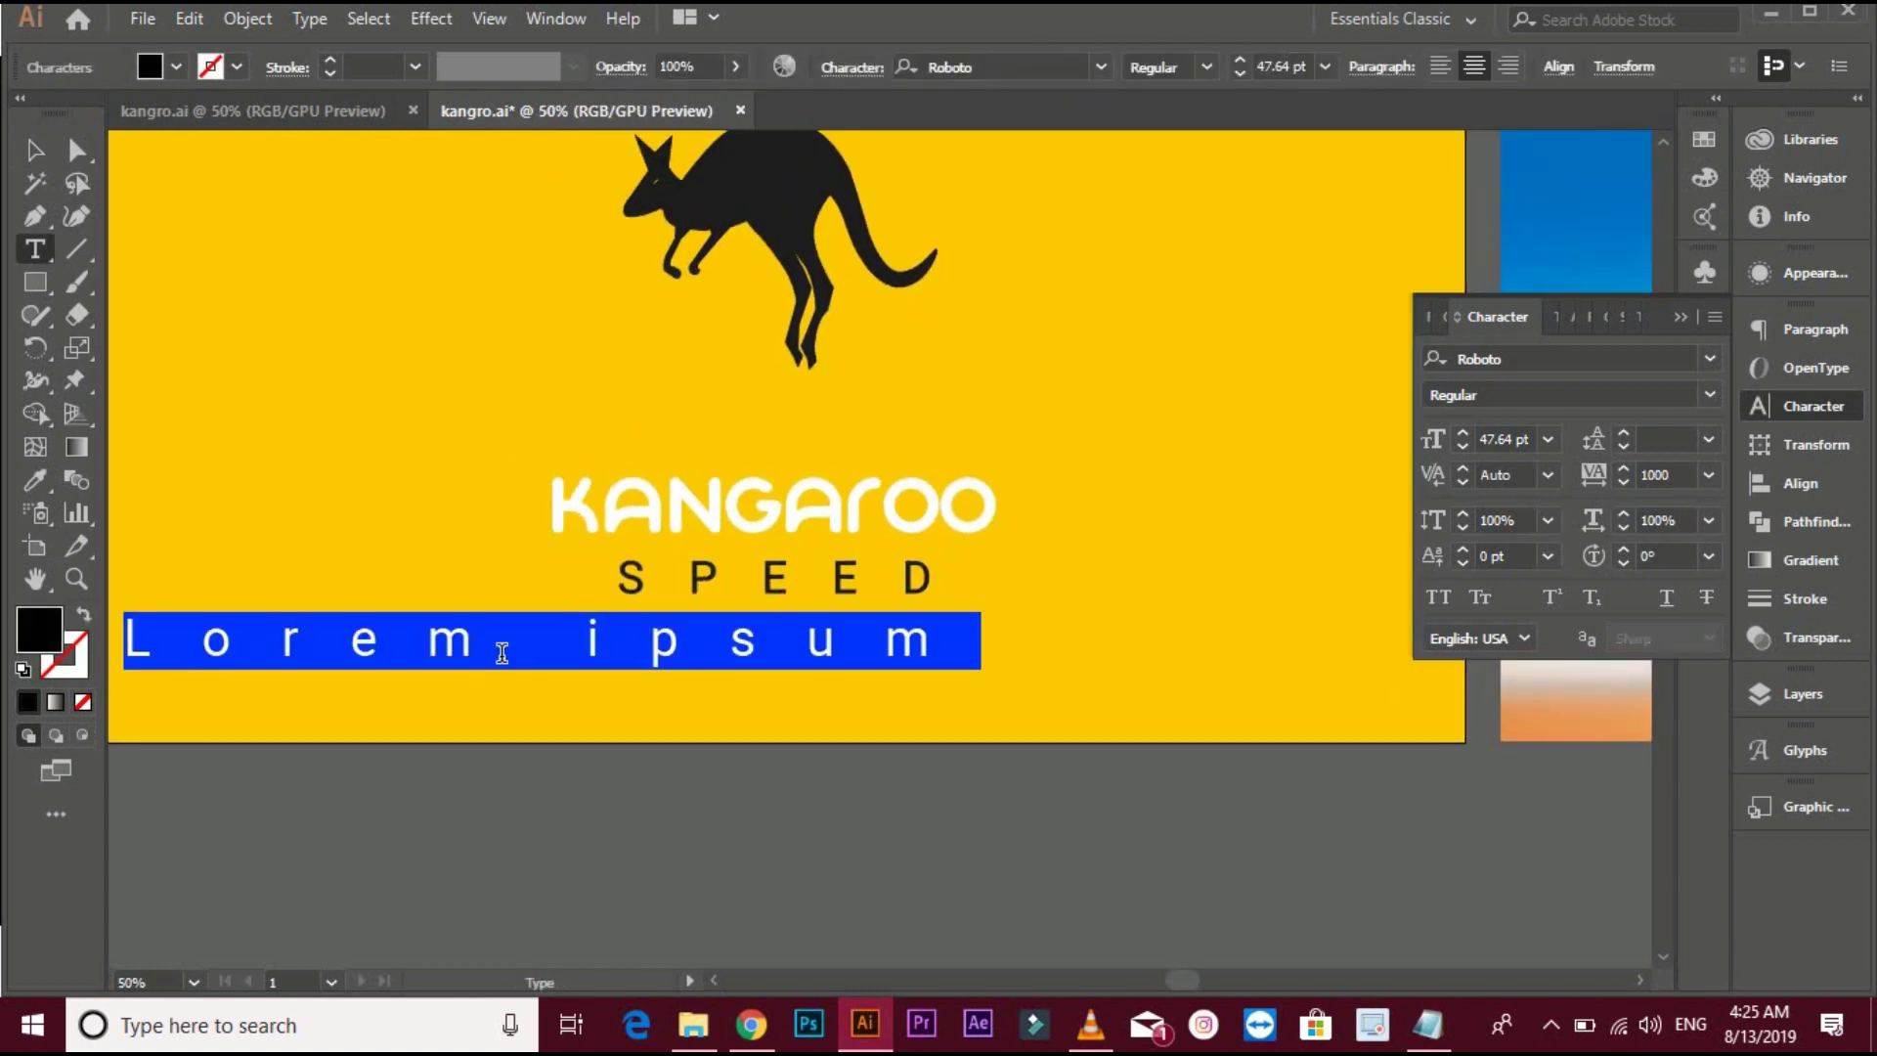
key(BackSpace)
text(SHOES)
scroll(503, 650, down, 3)
click(287, 487)
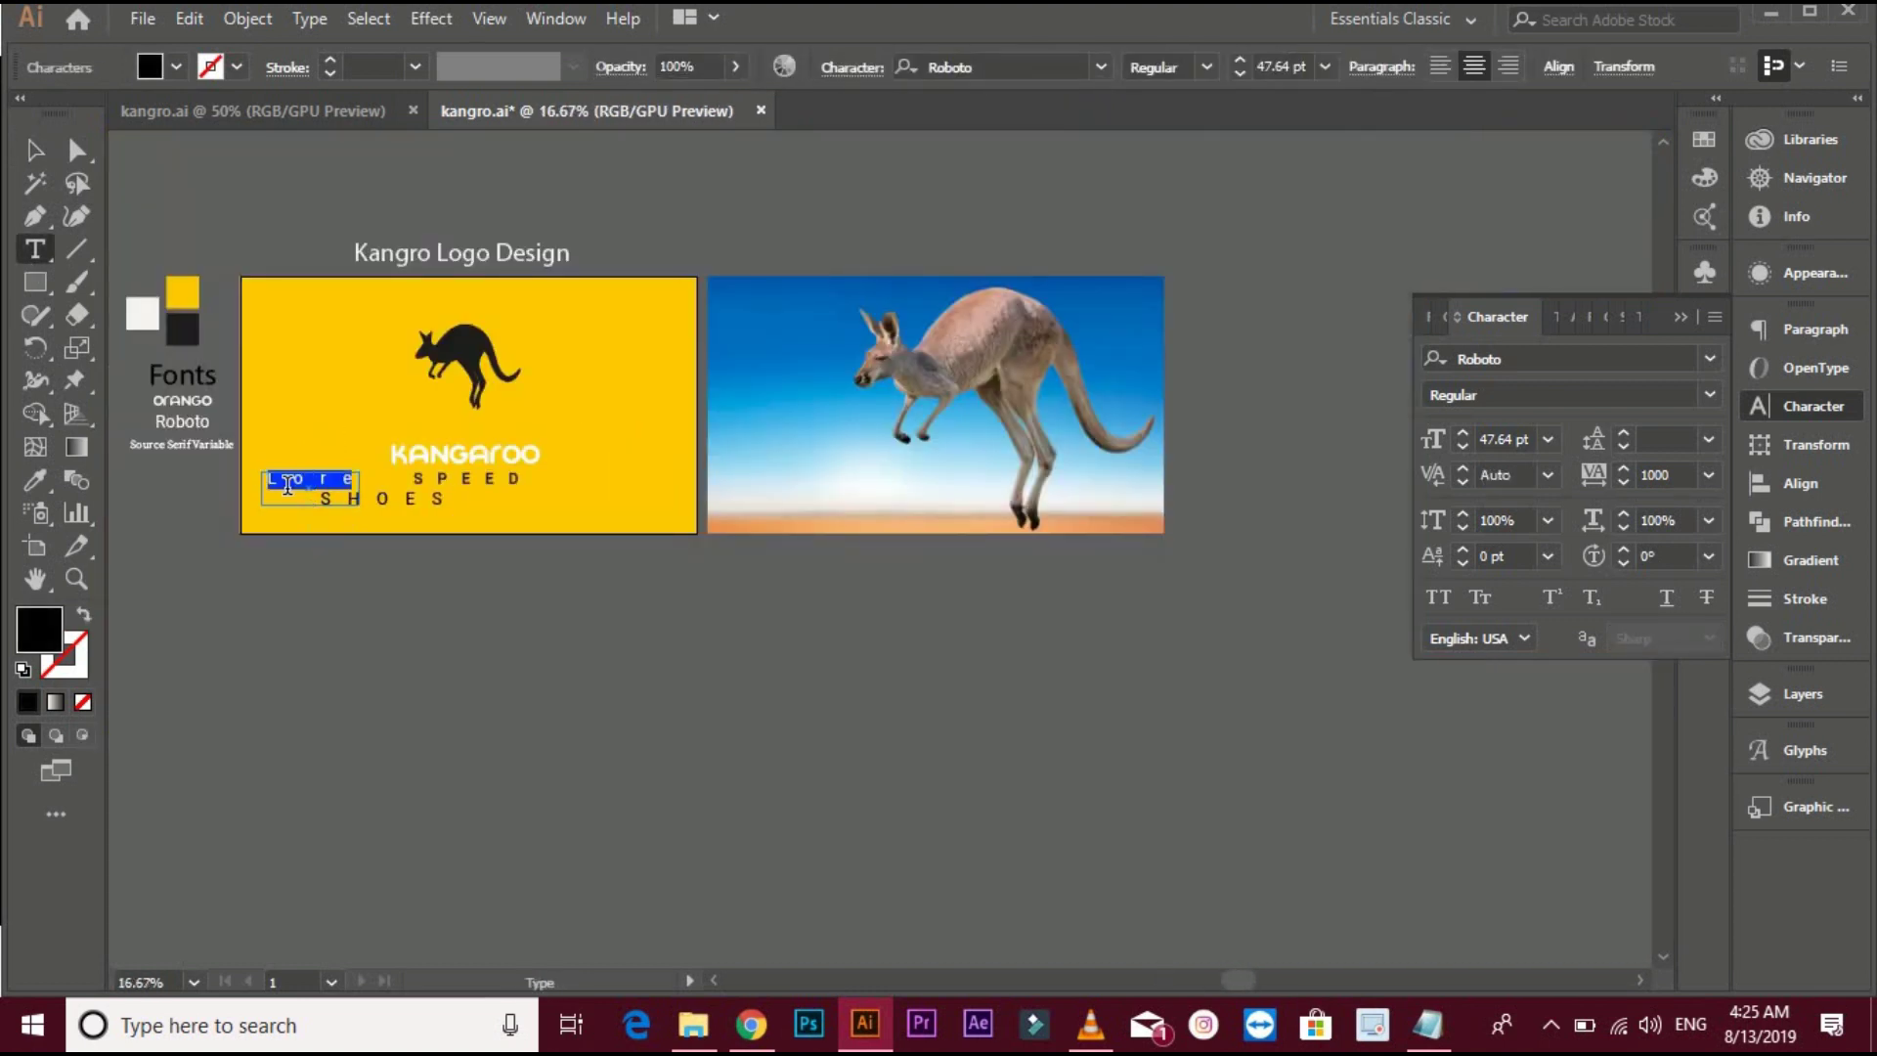
key(ctrl+z)
scroll(318, 501, up, 1)
key(i)
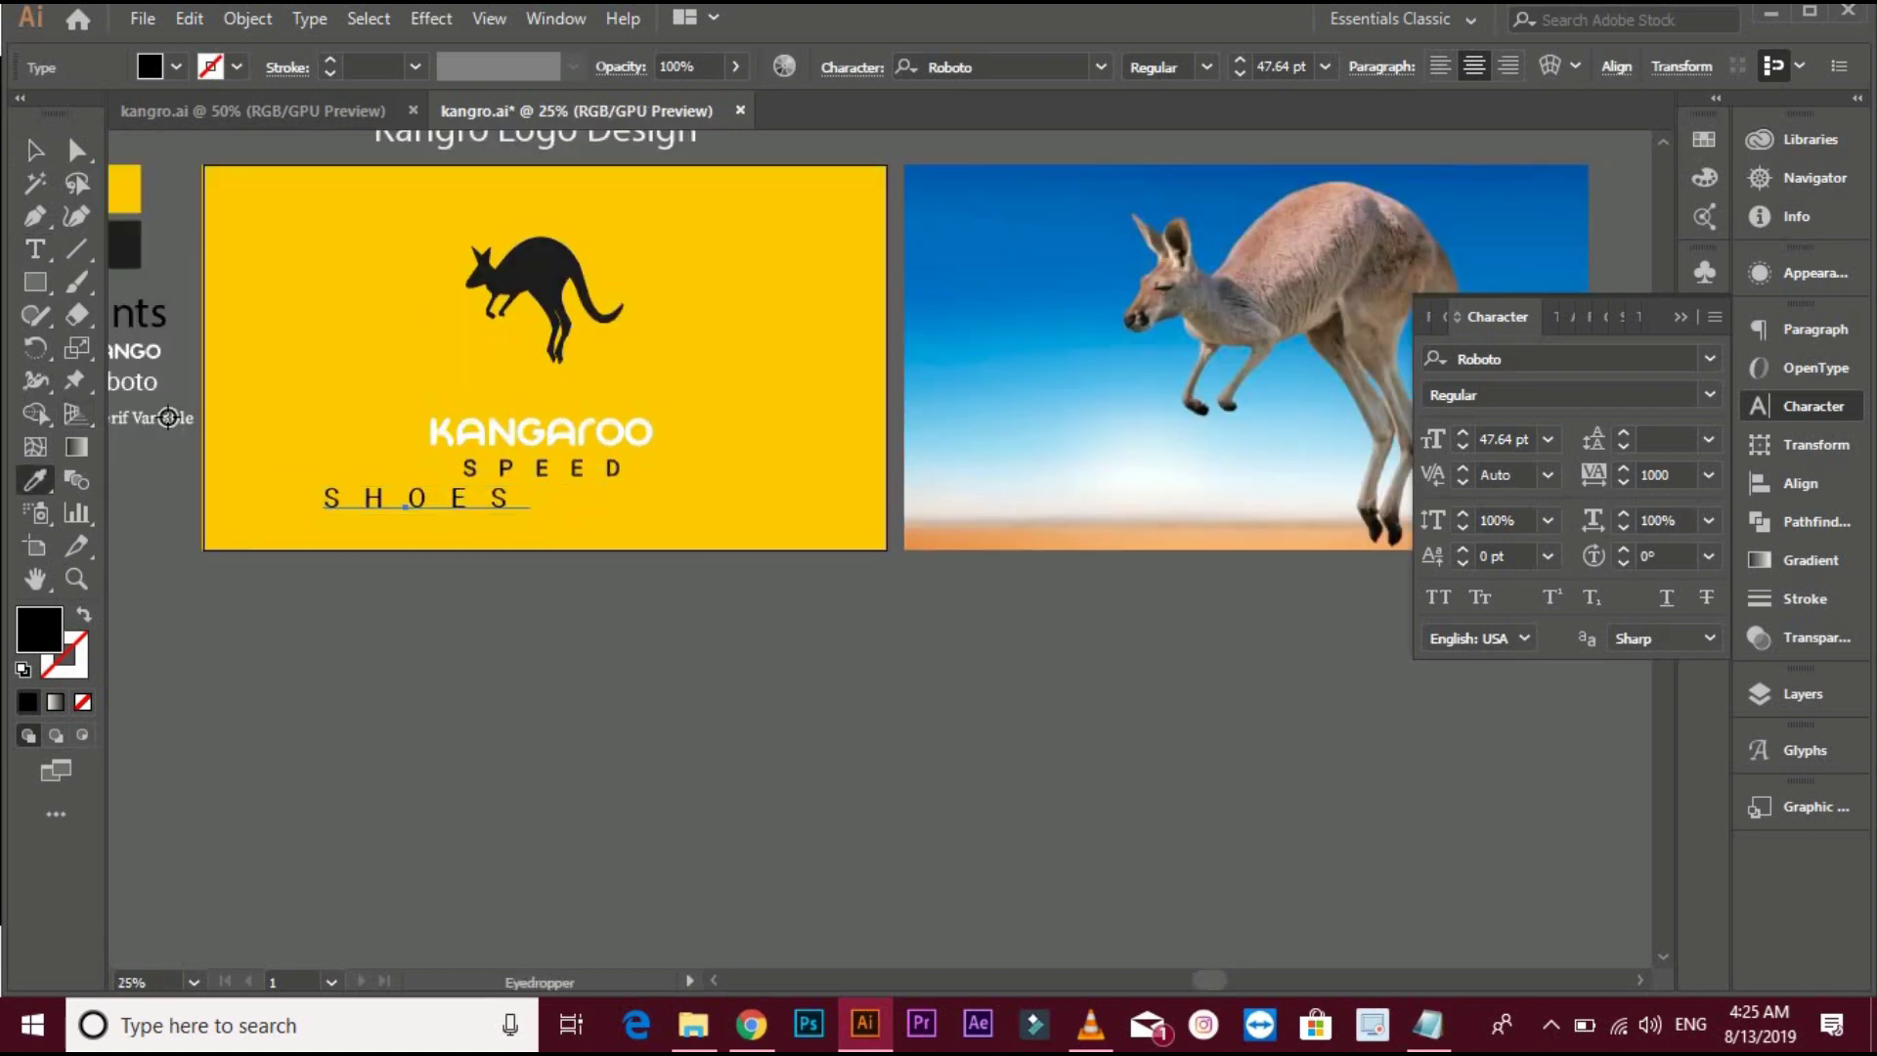
click(169, 418)
key(v)
scroll(461, 461, up, 3)
mouse_move(474, 470)
mouse_down()
mouse_move(599, 543)
mouse_move(865, 546)
mouse_move(850, 525)
mouse_move(810, 529)
mouse_up()
drag(676, 477, 571, 451)
Set SHOES tracking to 1000, adjust its size and position, and create outlines
click(1643, 479)
text(1000)
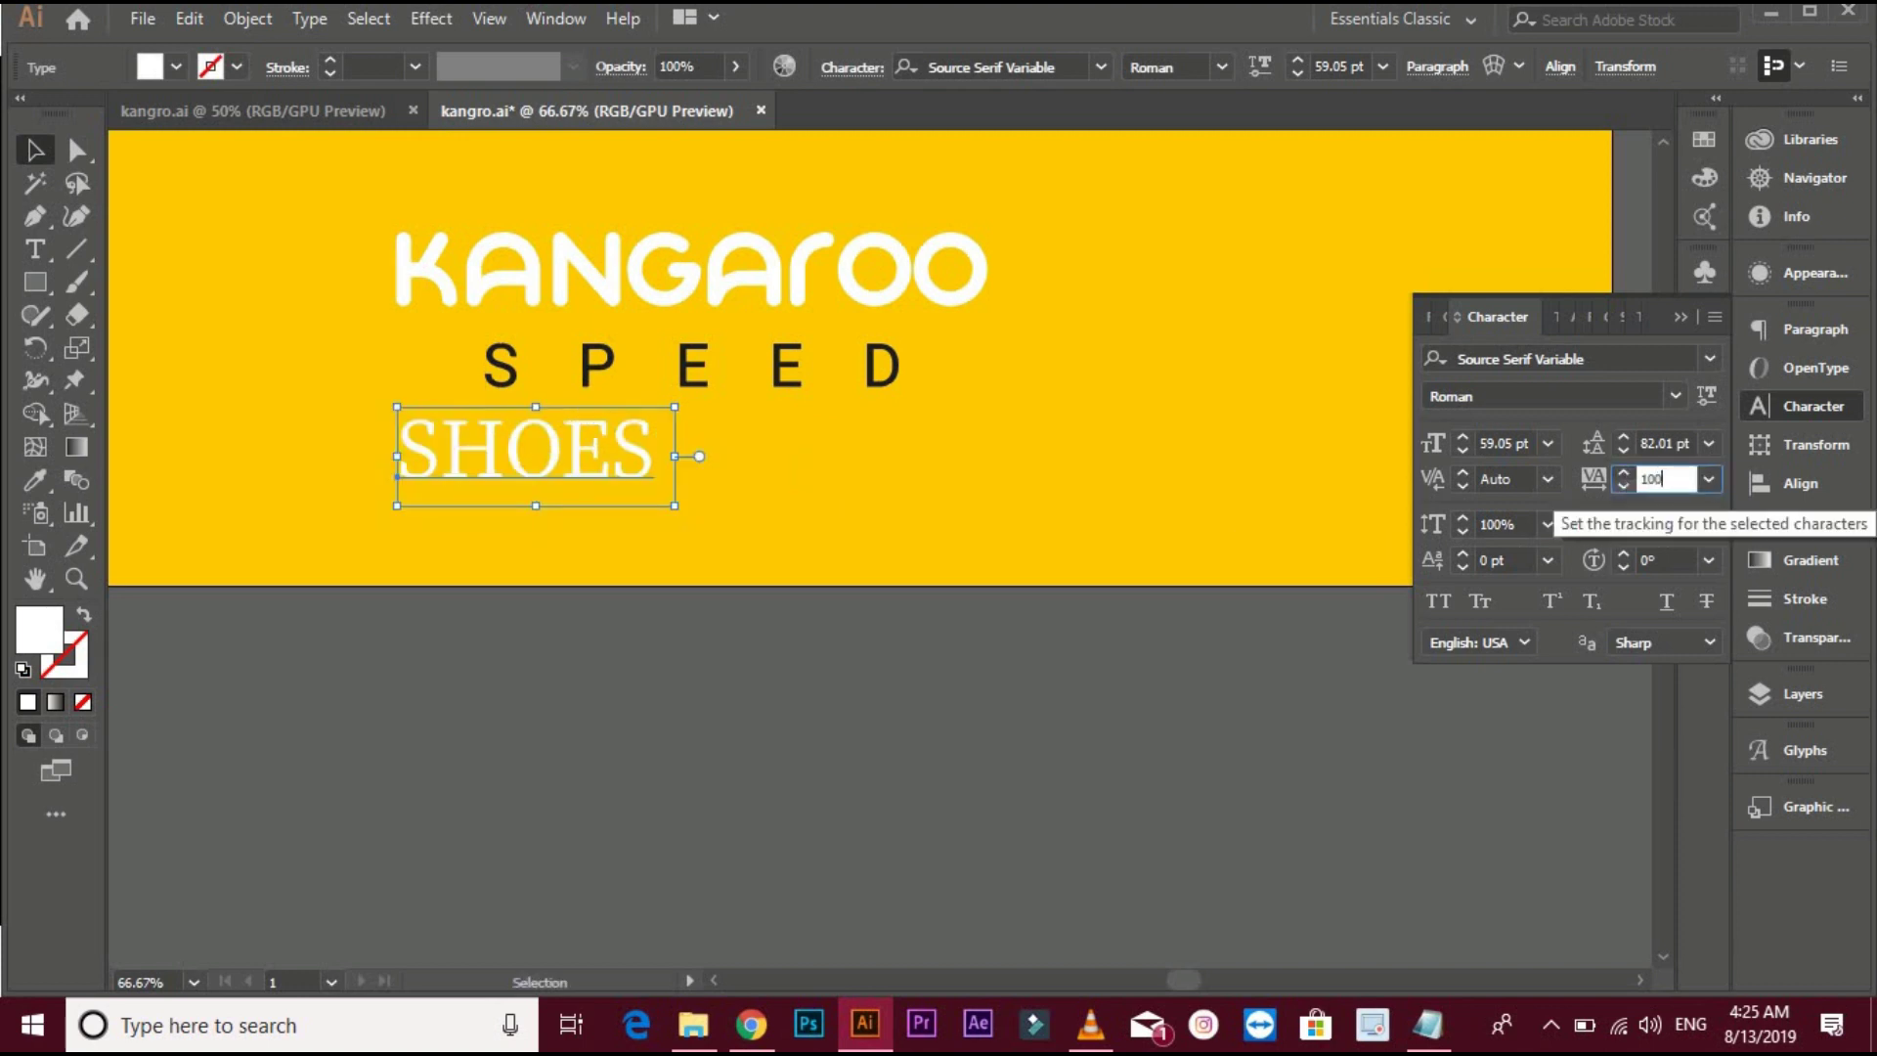
key(Return)
click(1173, 499)
drag(862, 466, 821, 461)
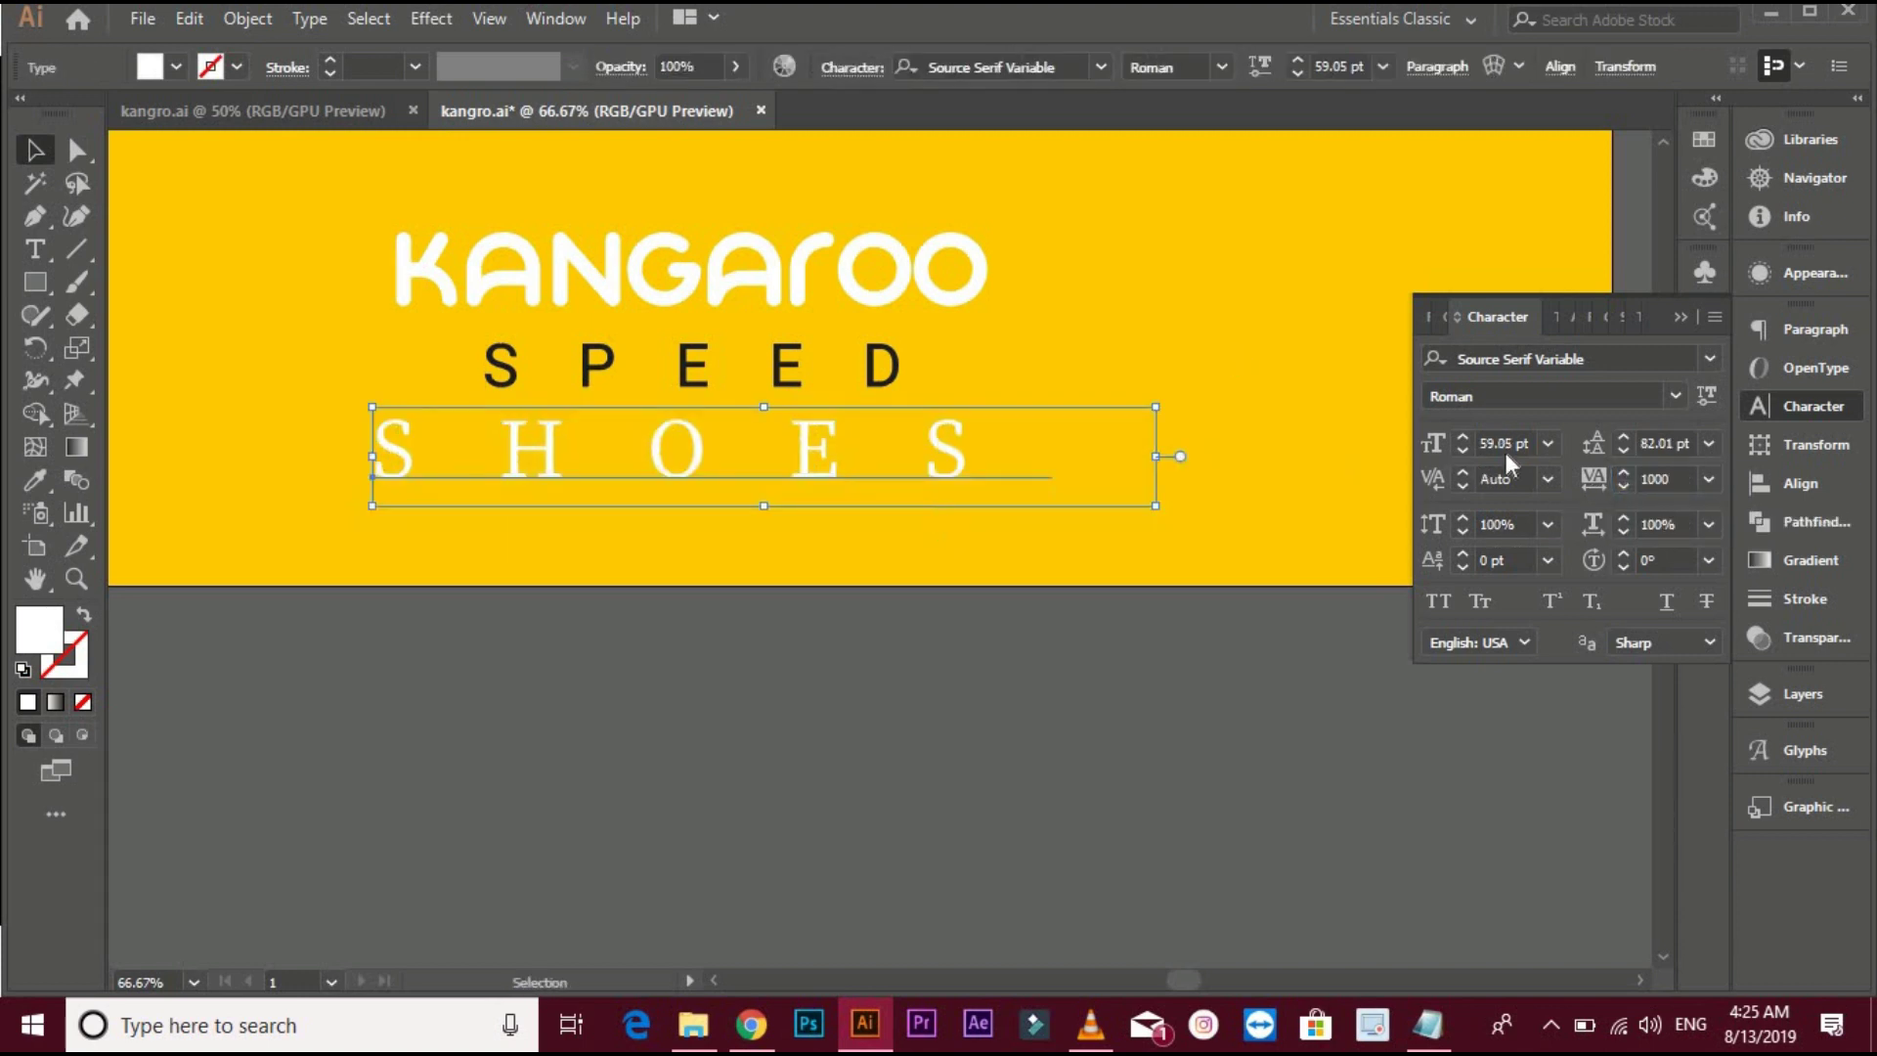
click(1502, 444)
text(56)
click(1269, 375)
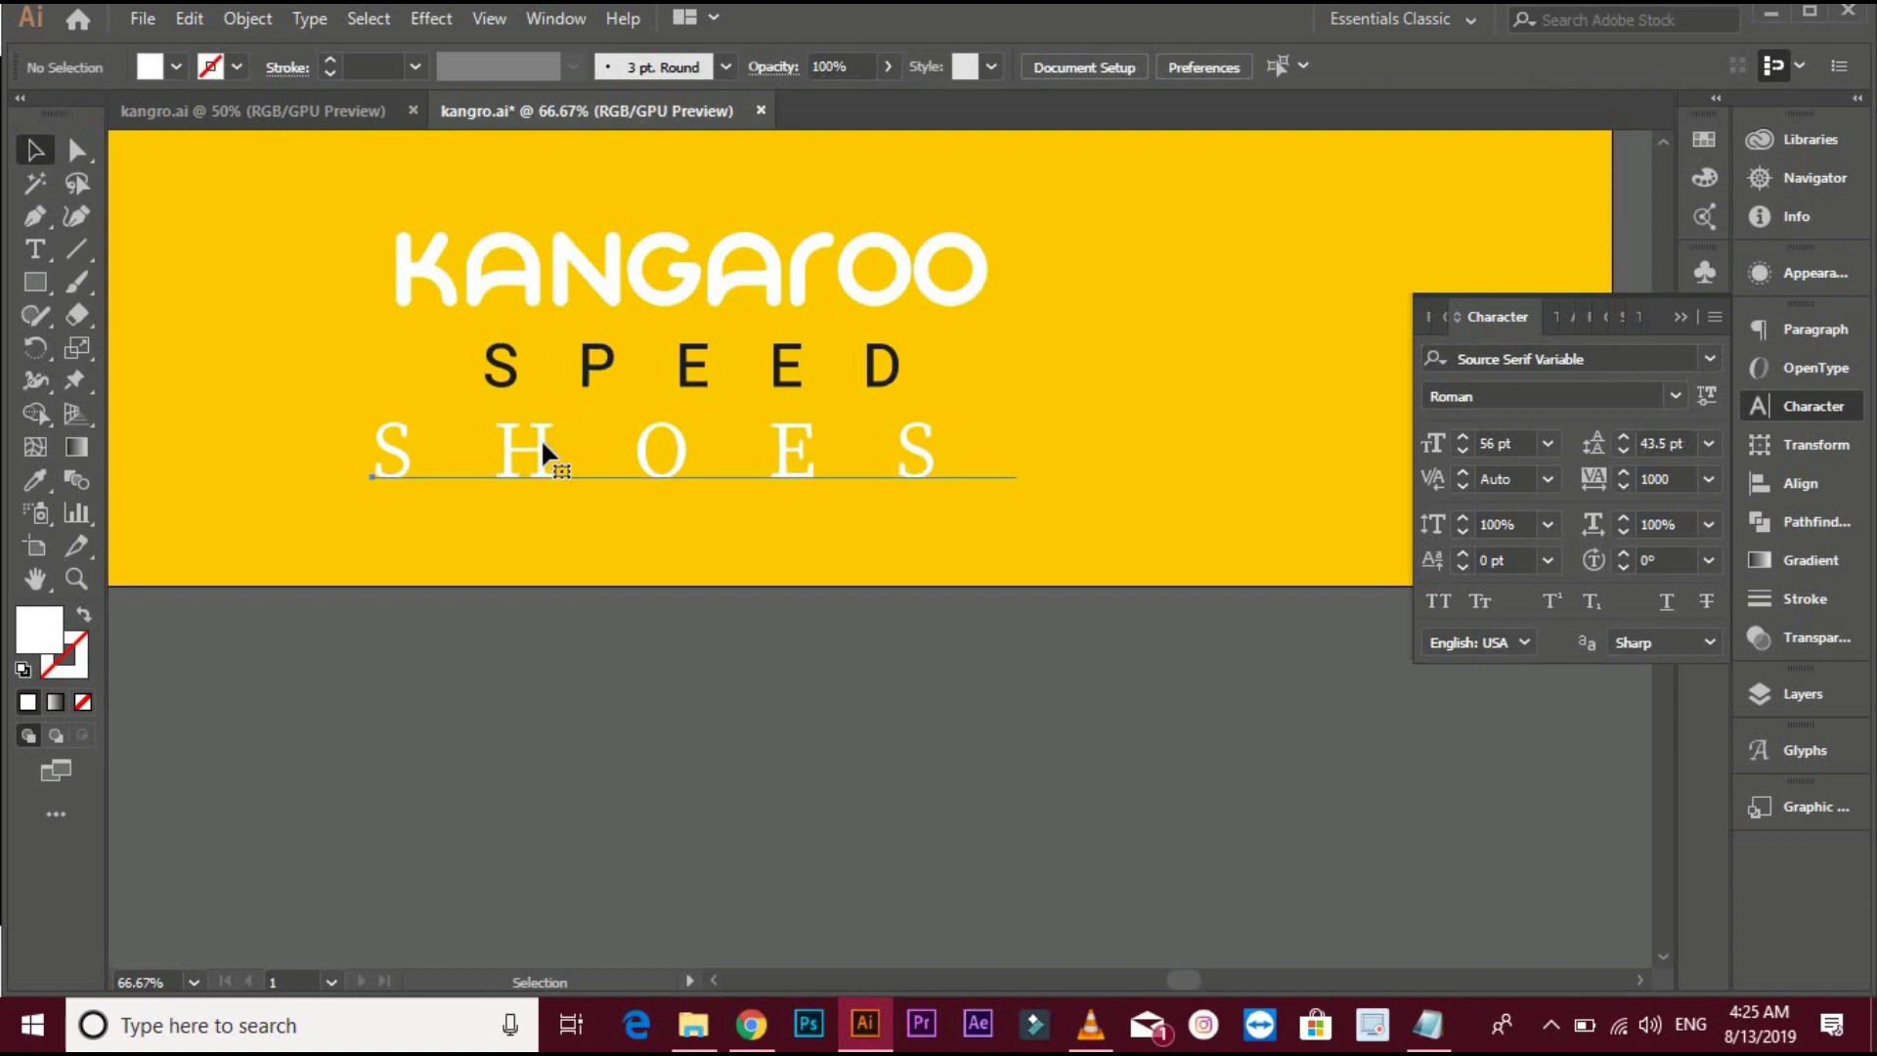
right_click(540, 440)
click(689, 630)
Centre KANGAROO, SPEED and SHOES horizontally, then shrink the group and move it up toward the kangaroo
drag(307, 257, 599, 357)
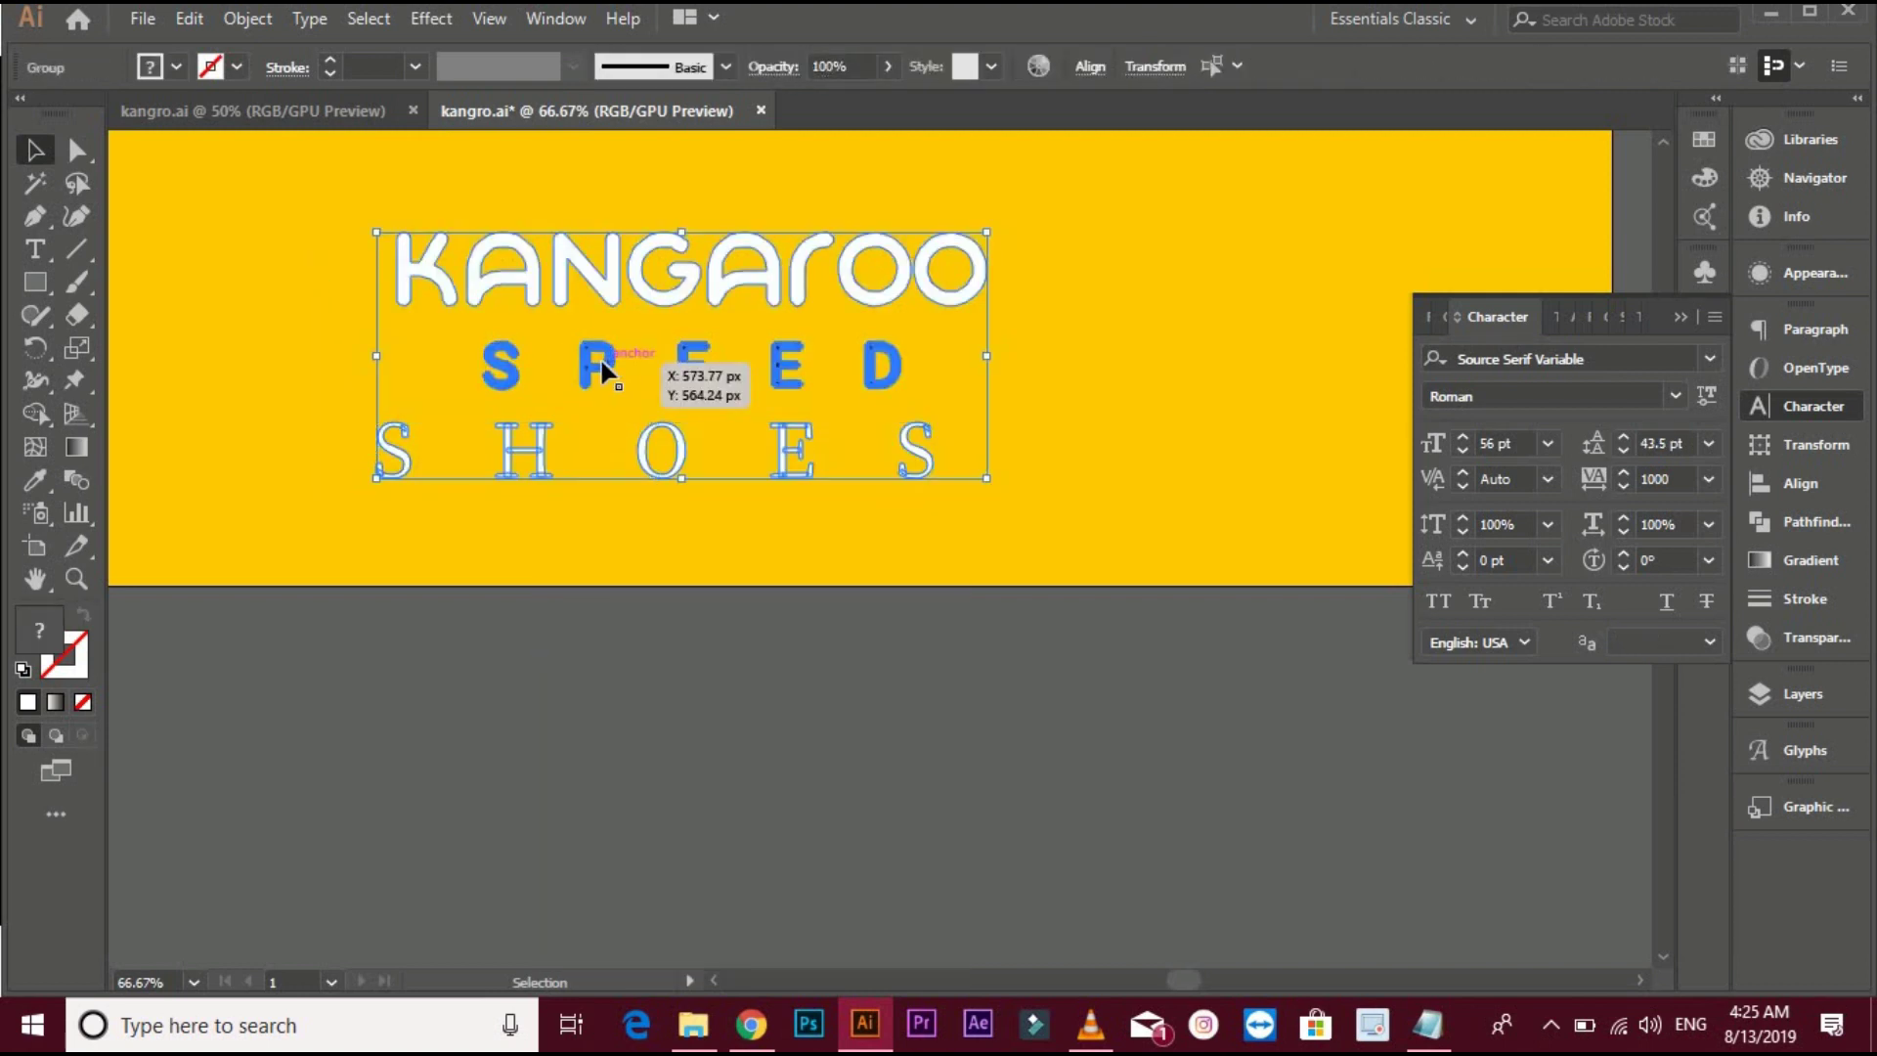
click(1090, 66)
click(866, 140)
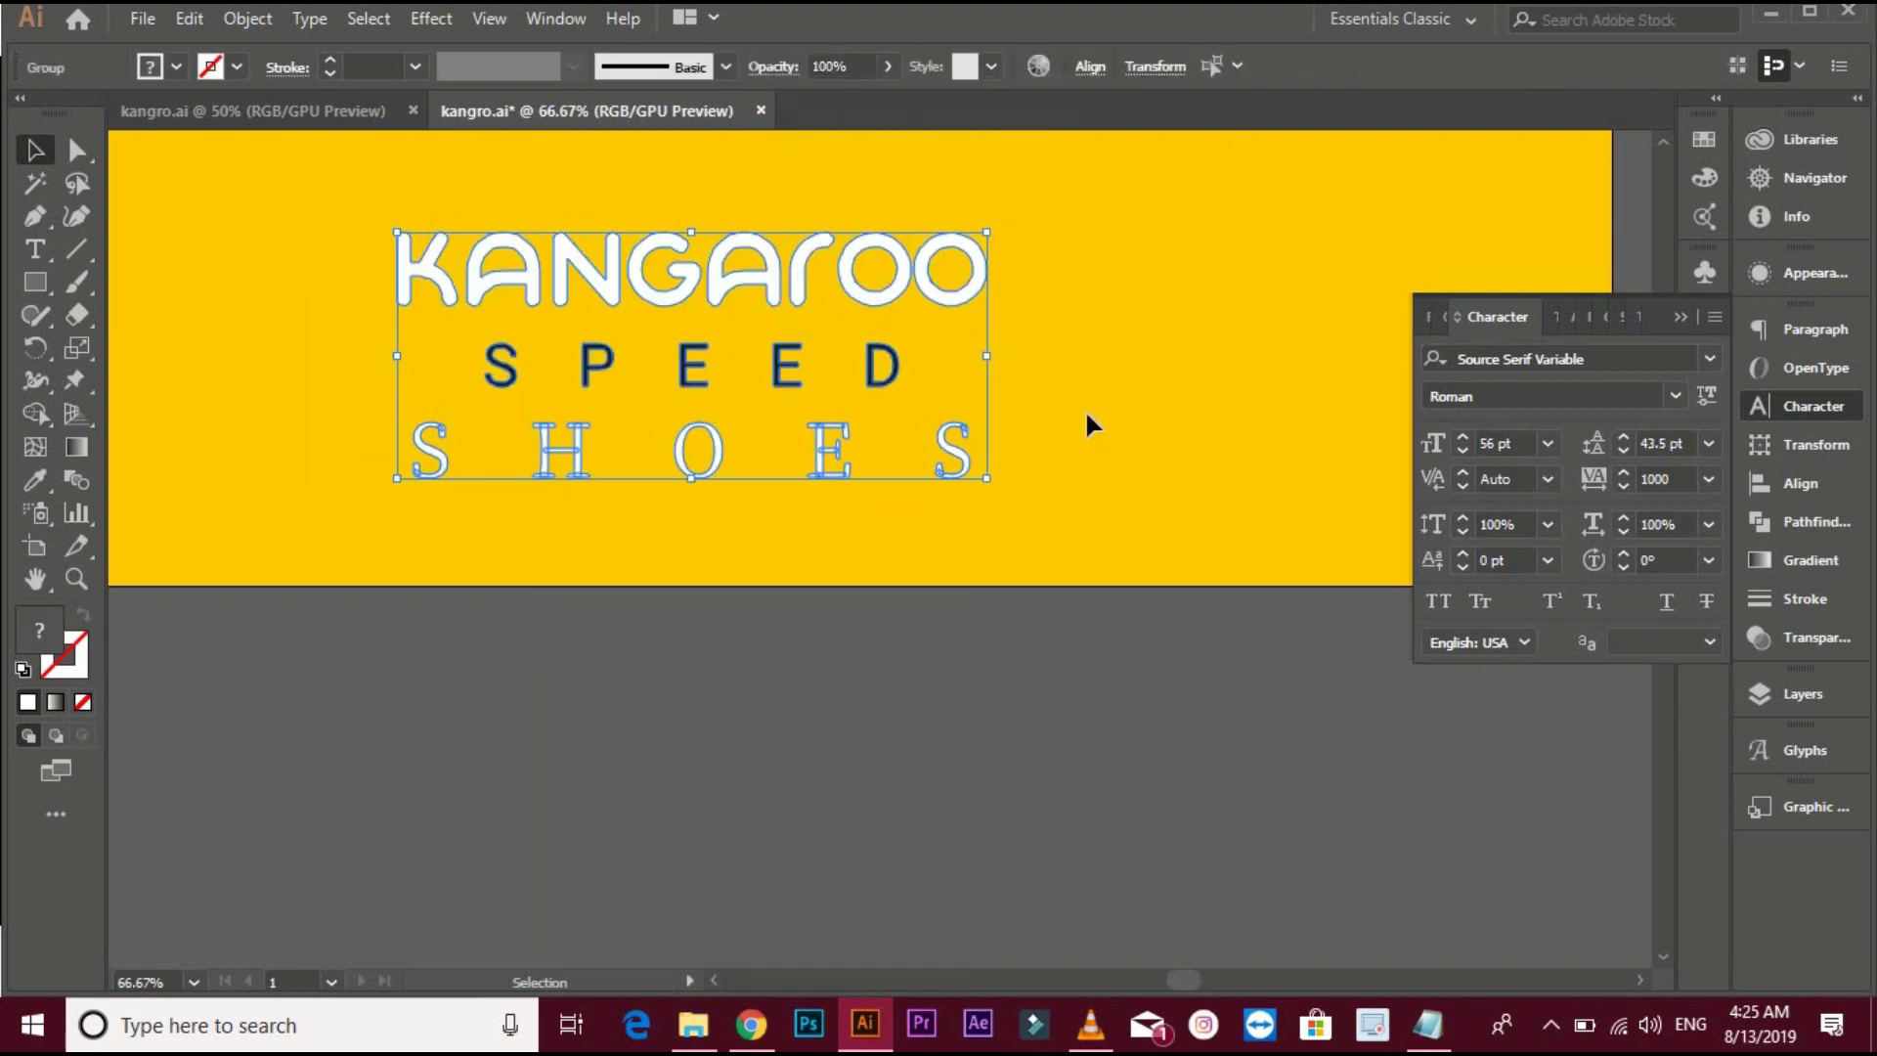
click(1085, 410)
scroll(1130, 470, up, 2)
scroll(490, 487, right, 1)
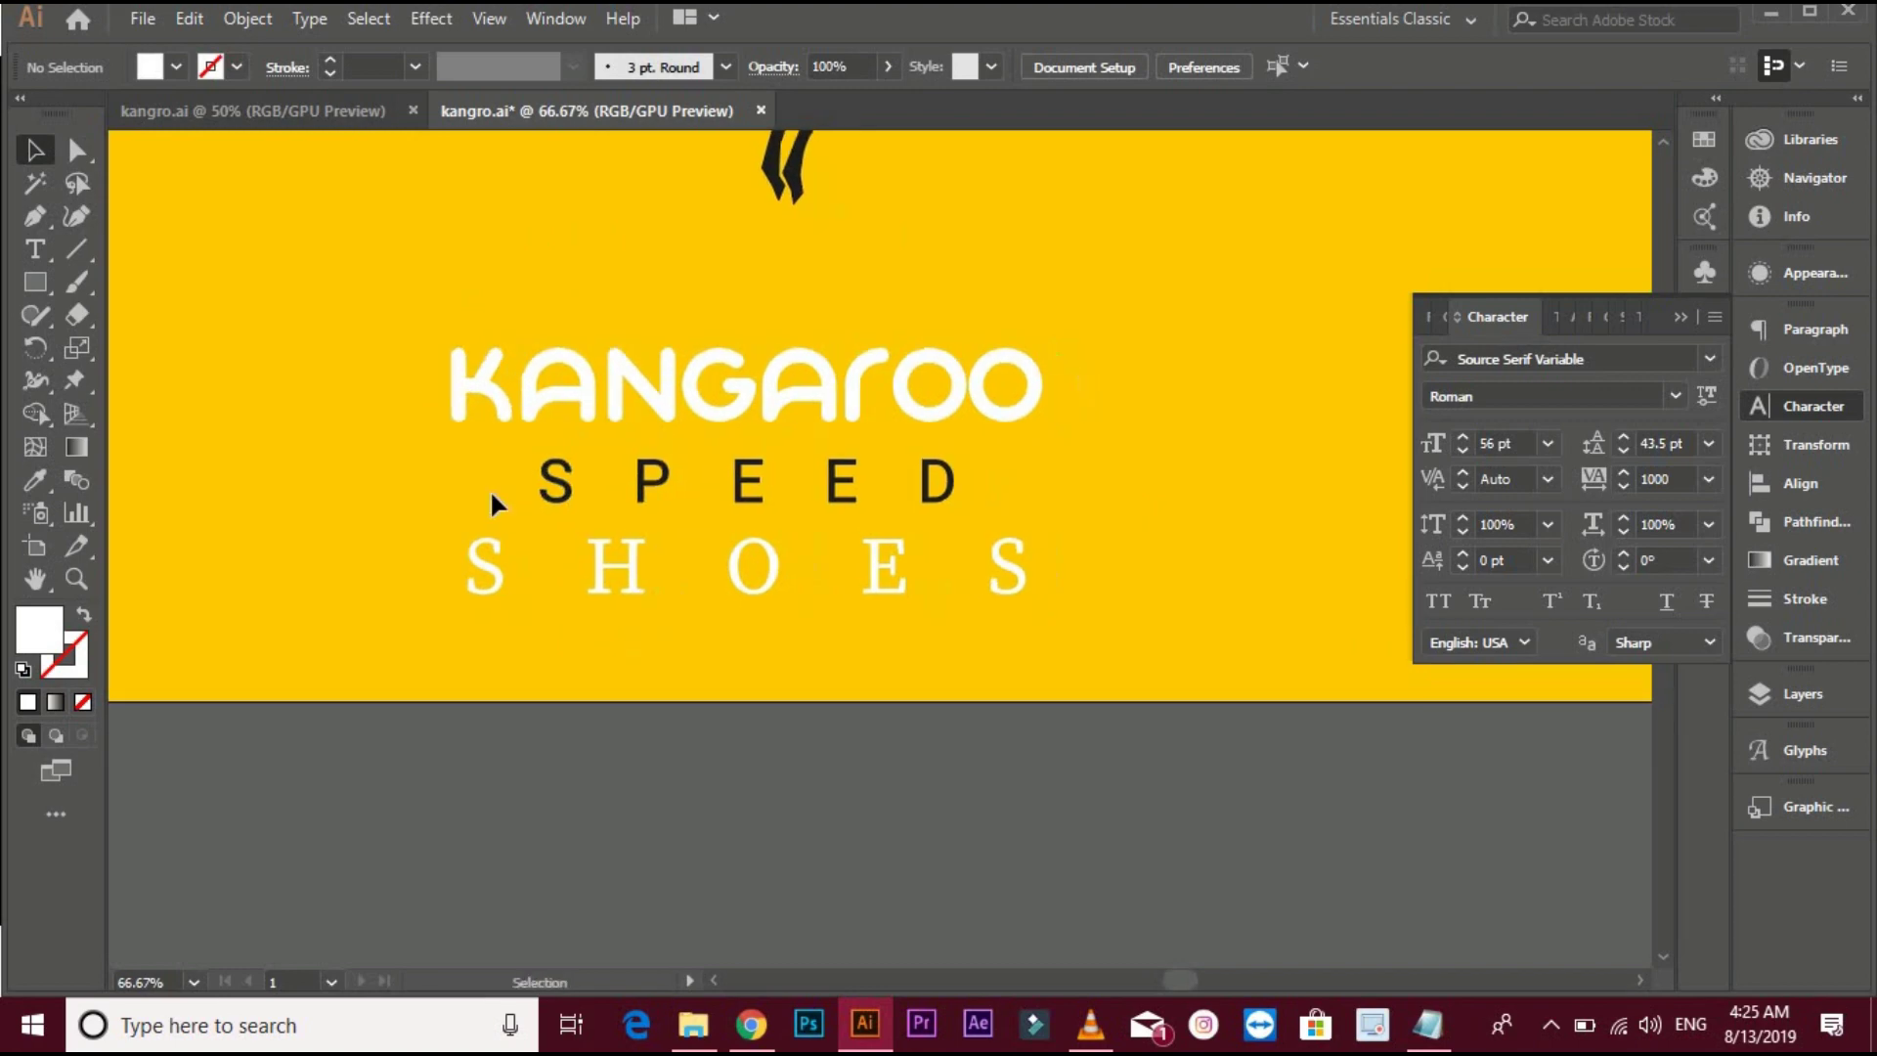
click(1103, 648)
drag(1040, 594, 1031, 548)
key(ctrl+minus)
click(1033, 693)
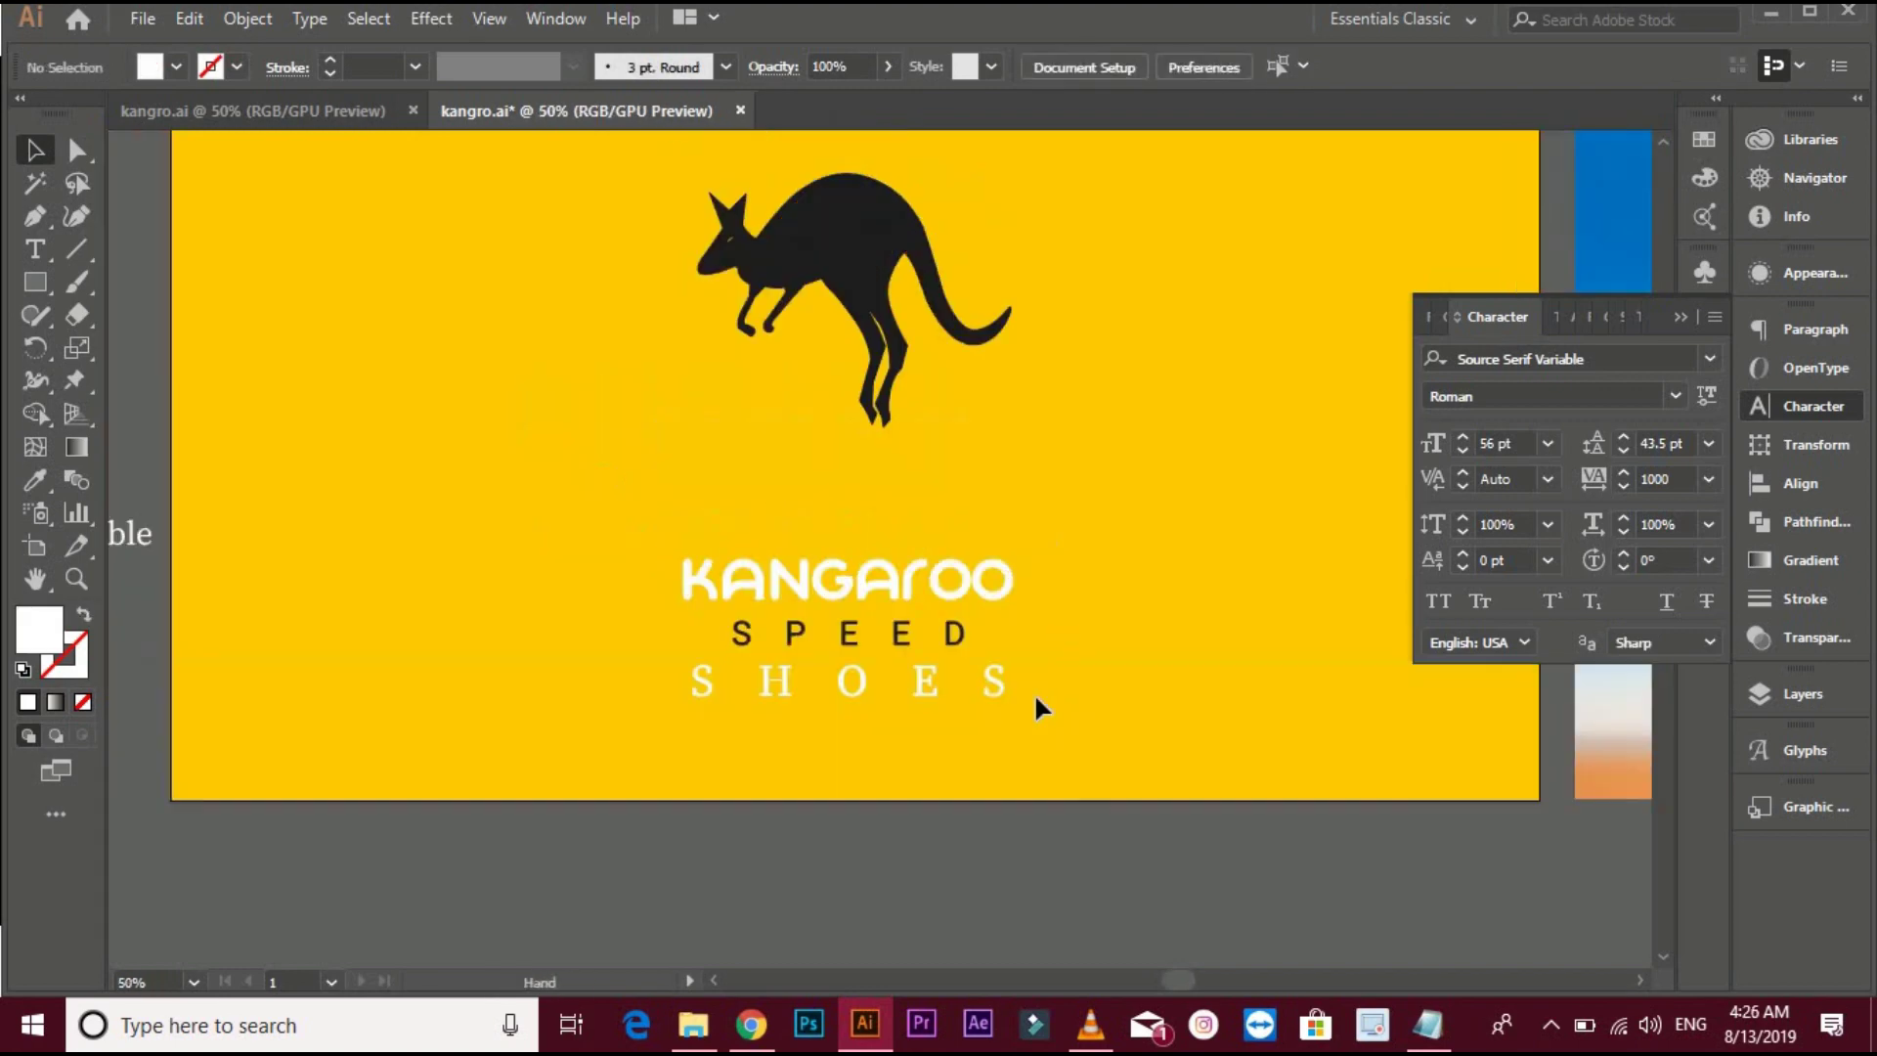
drag(949, 714, 878, 573)
click(1102, 543)
scroll(1104, 542, right, 1)
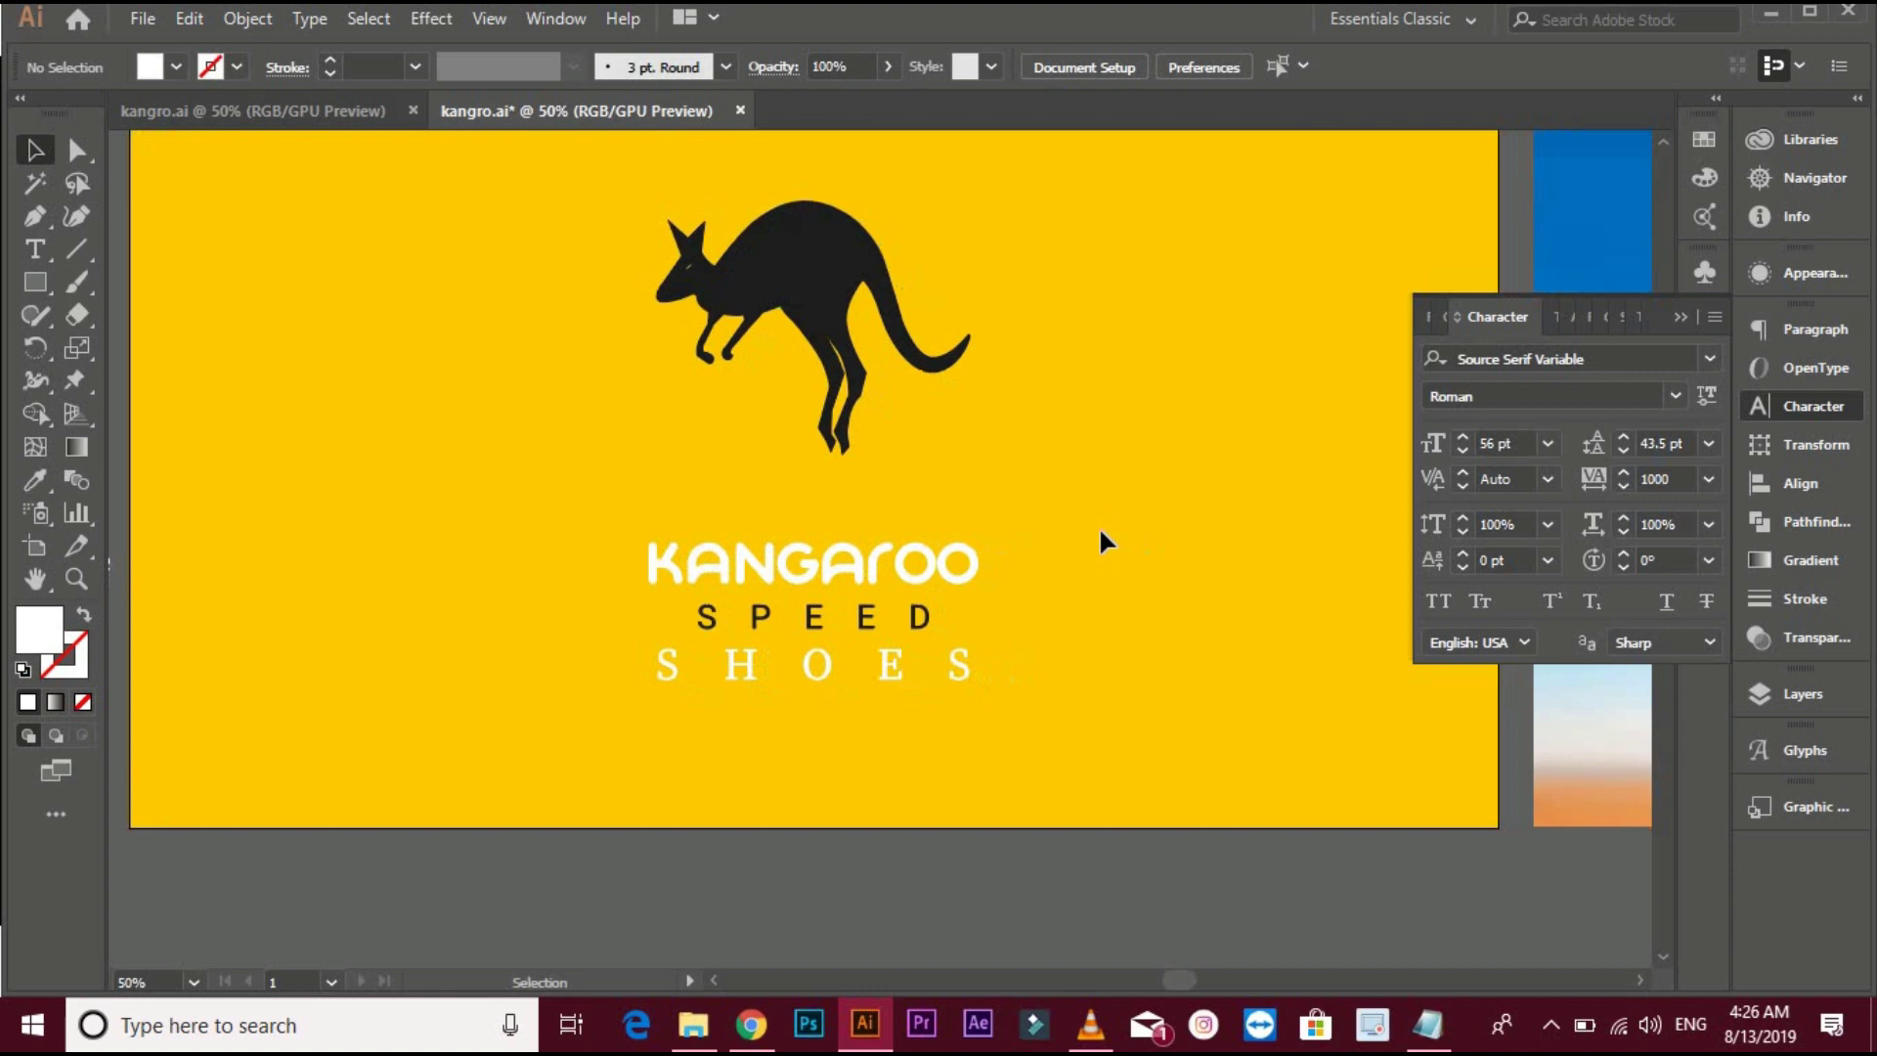
click(36, 218)
scroll(962, 751, up, 1)
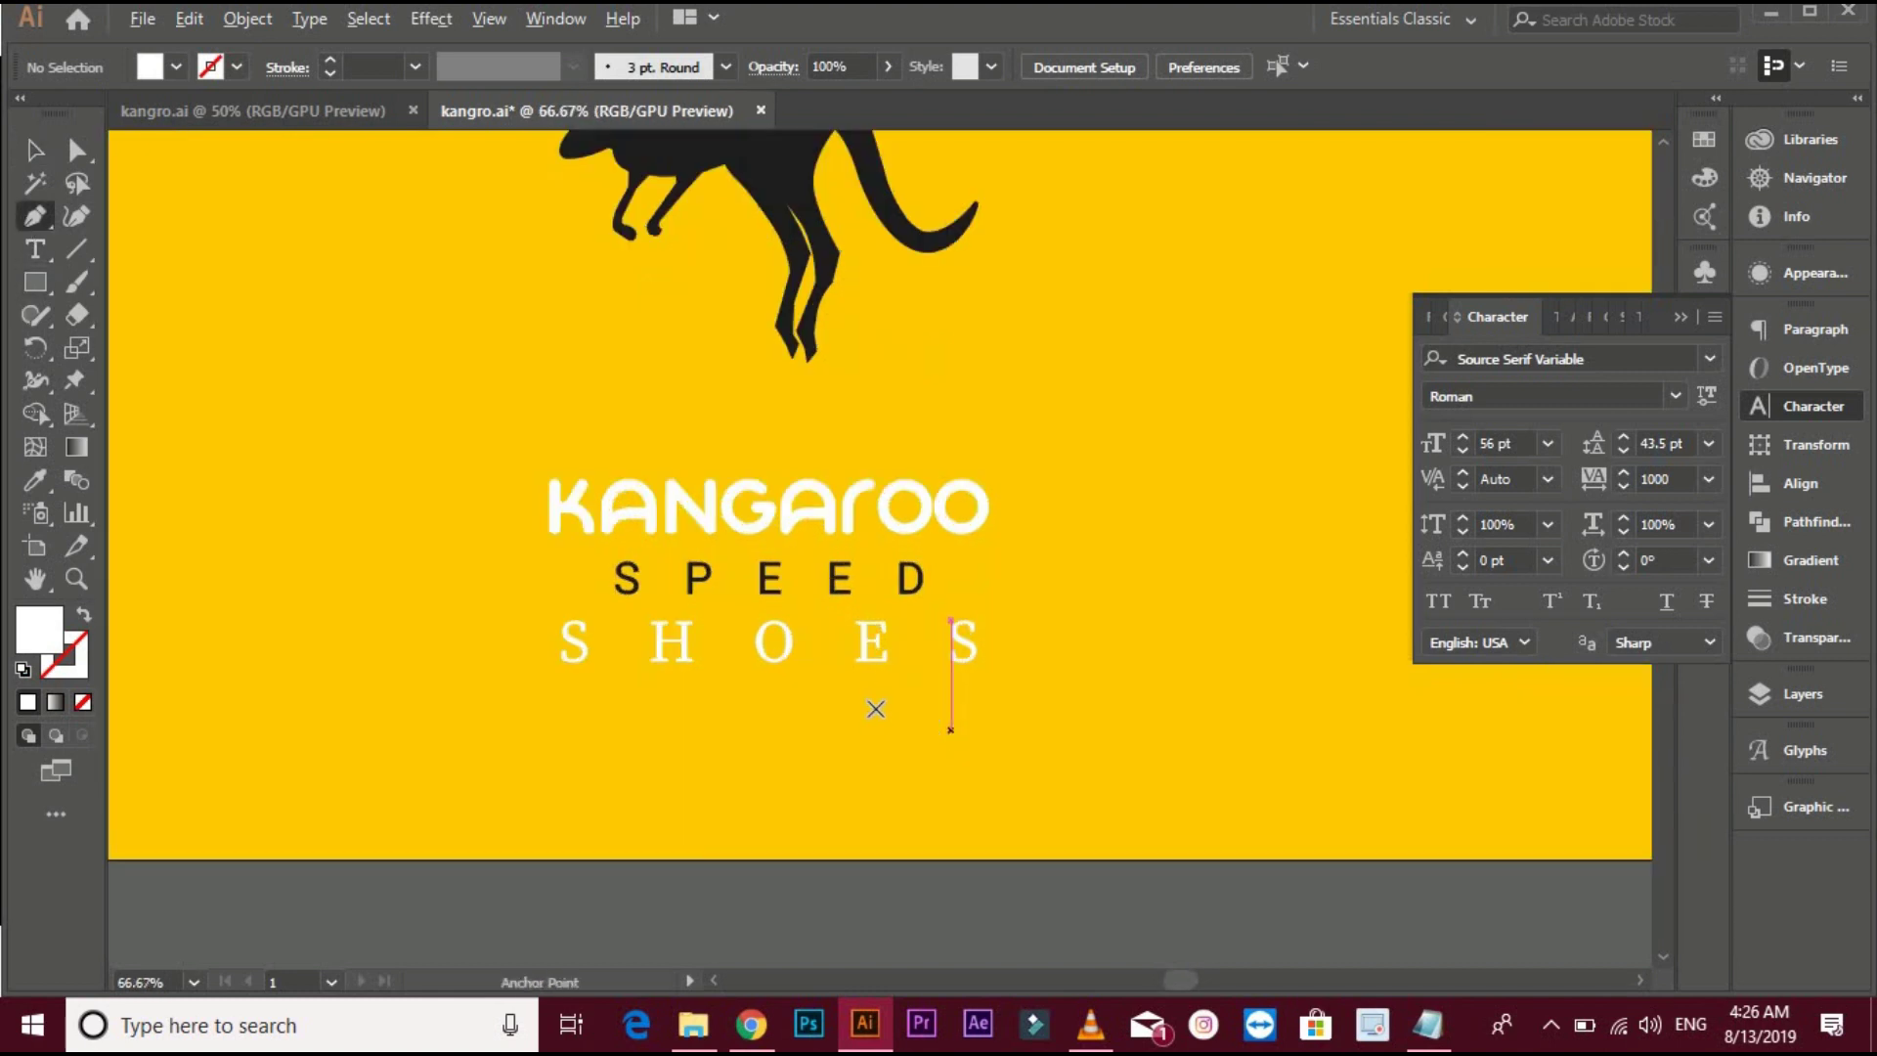
Draw a straight horizontal line beneath SHOES with the Pen tool
click(758, 692)
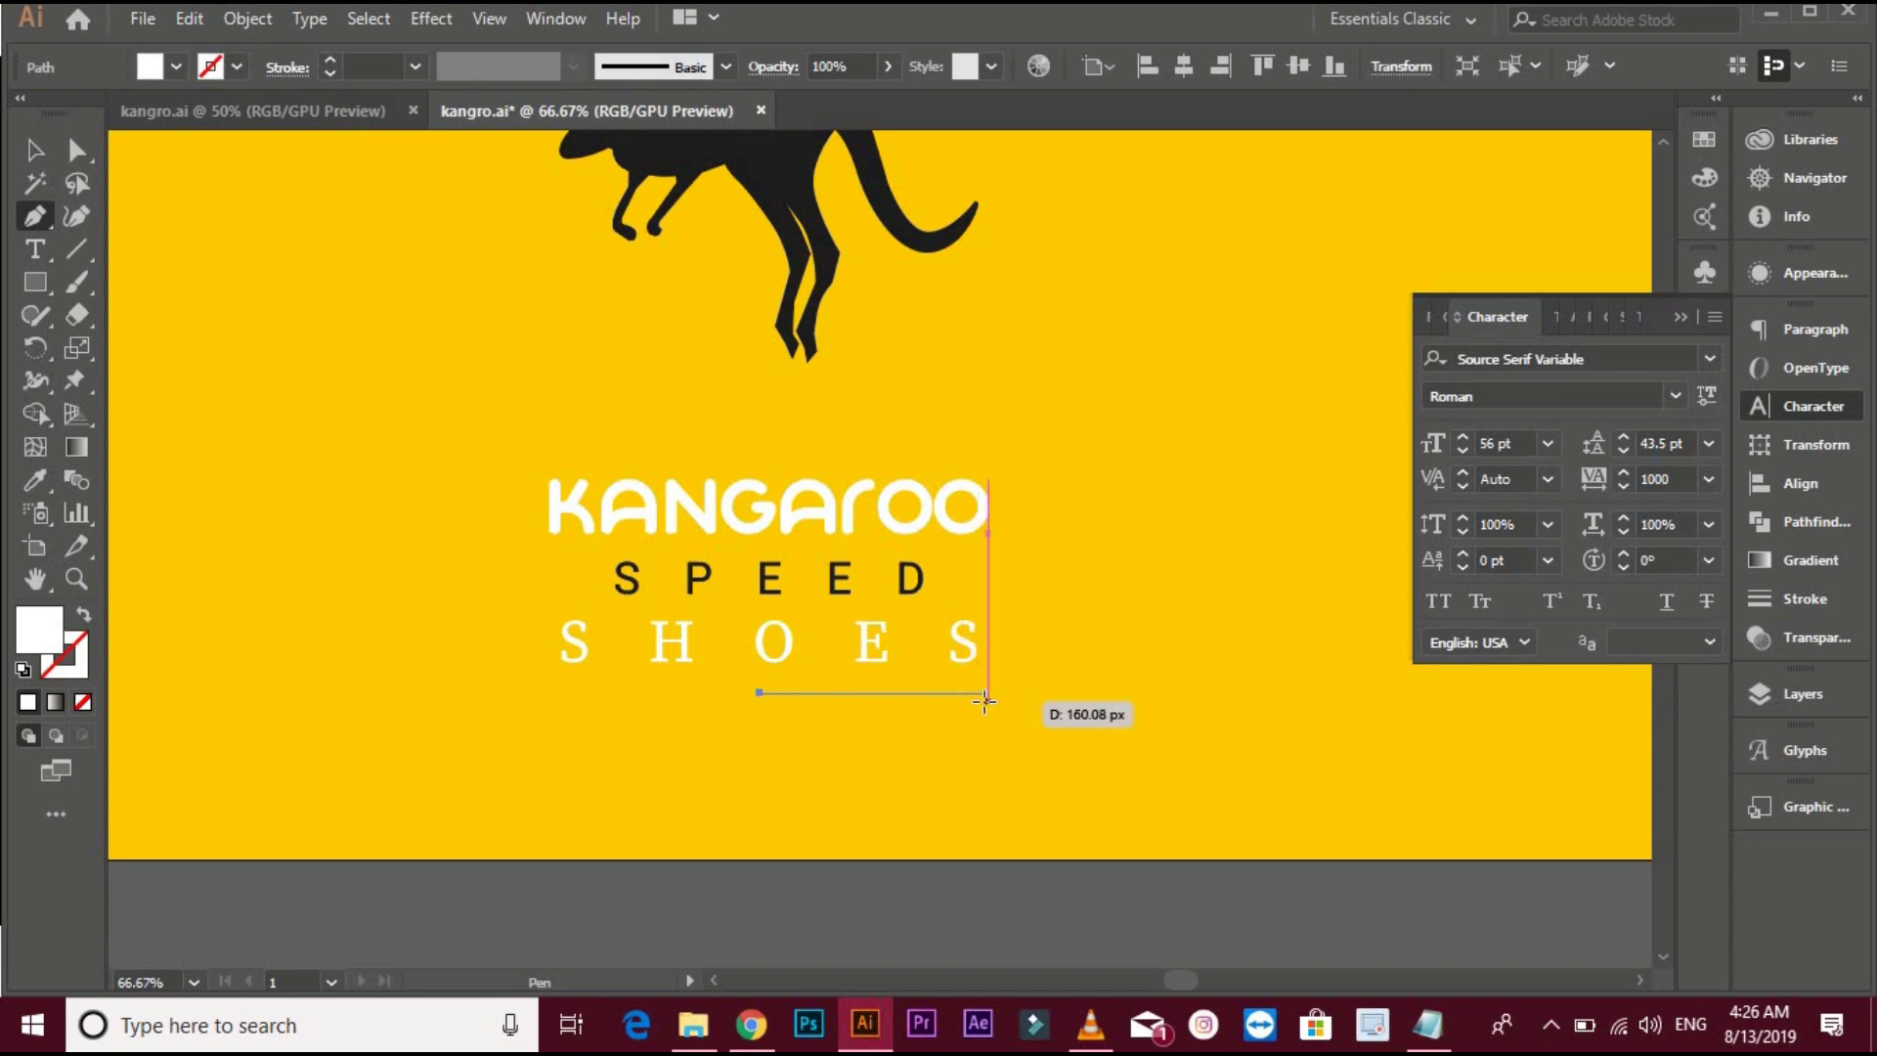
shift+click(974, 699)
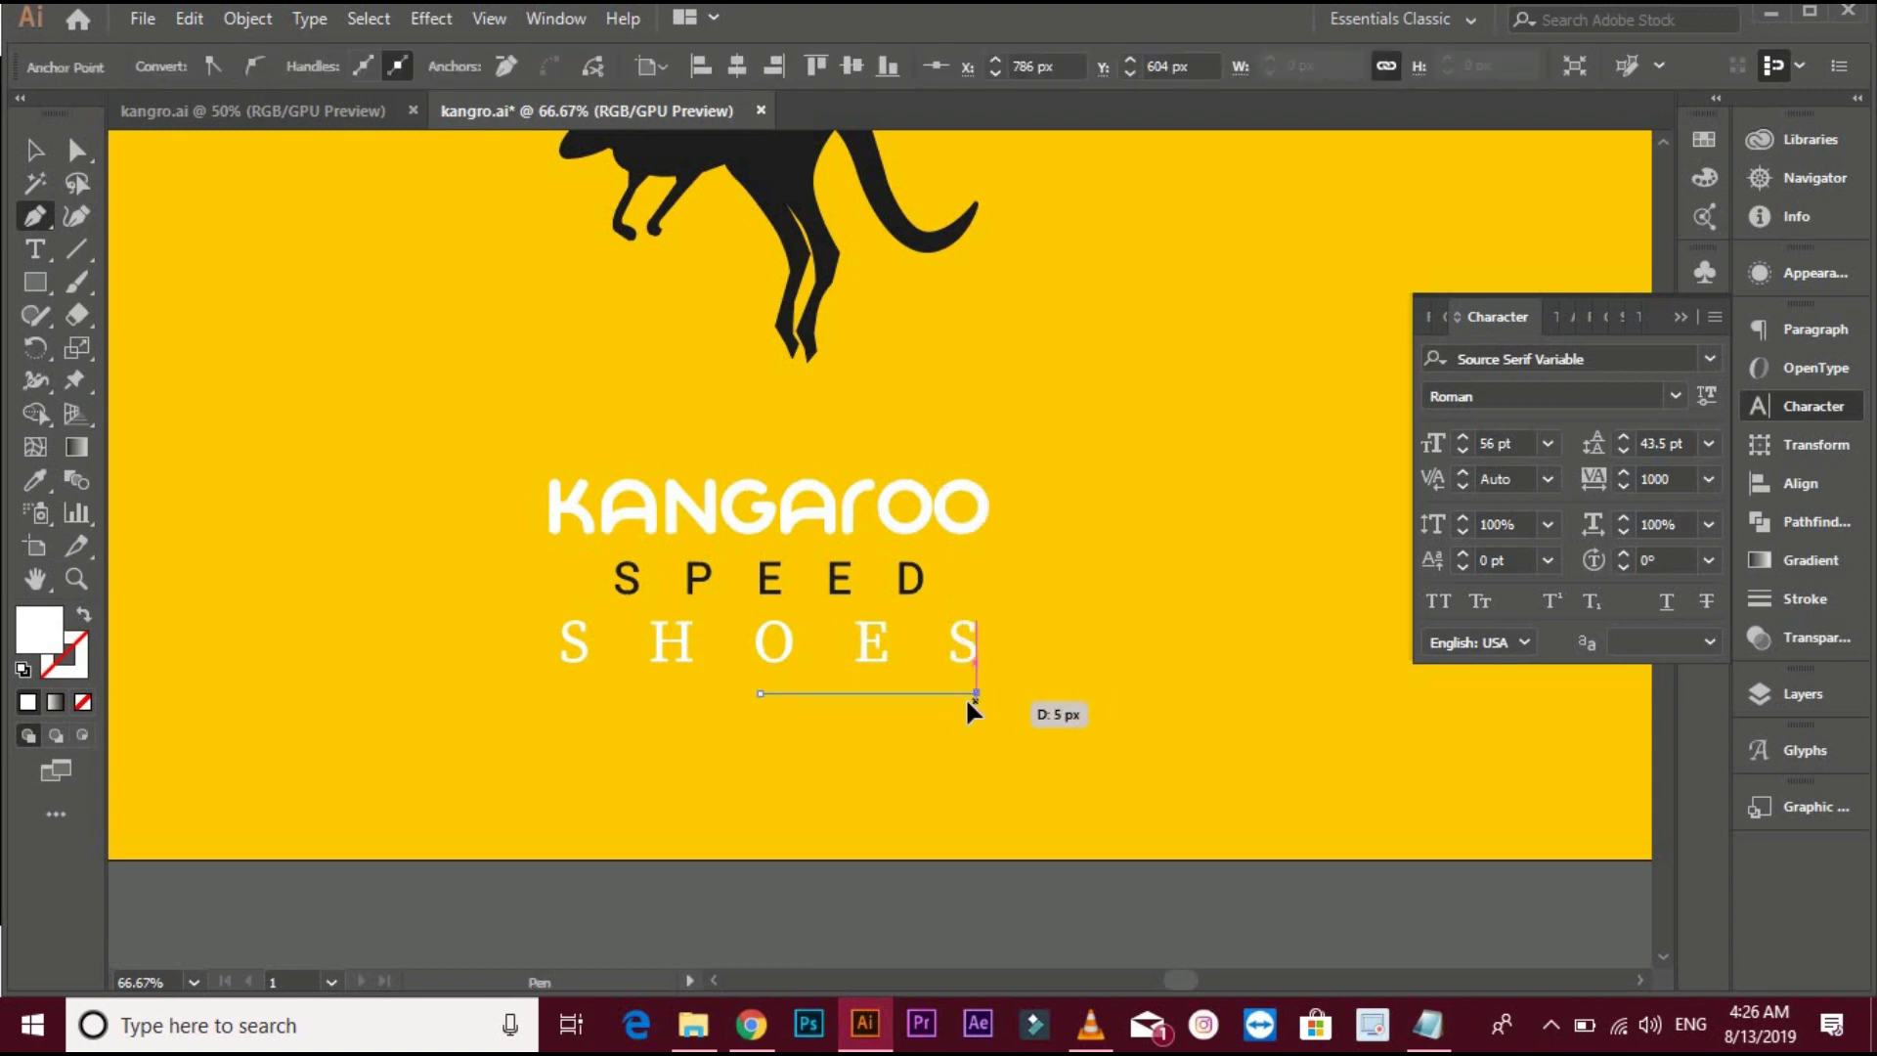
key(v)
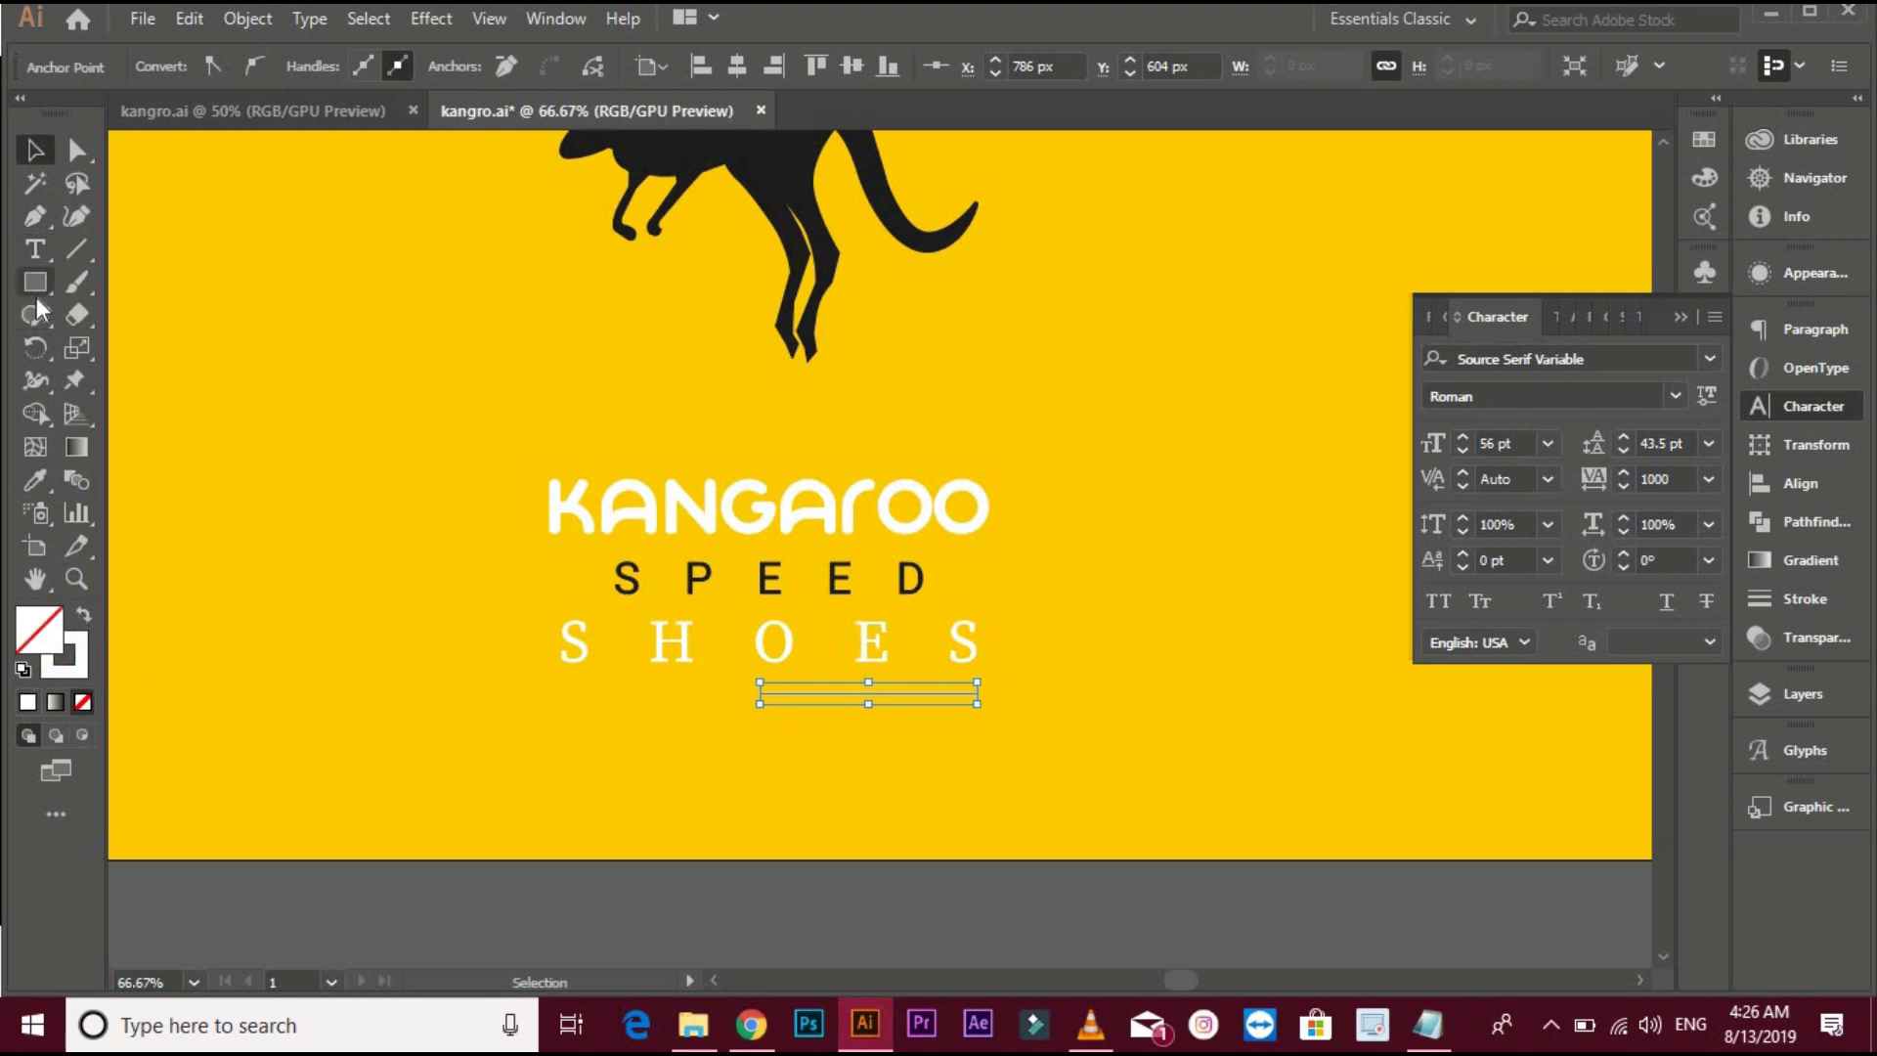
click(372, 179)
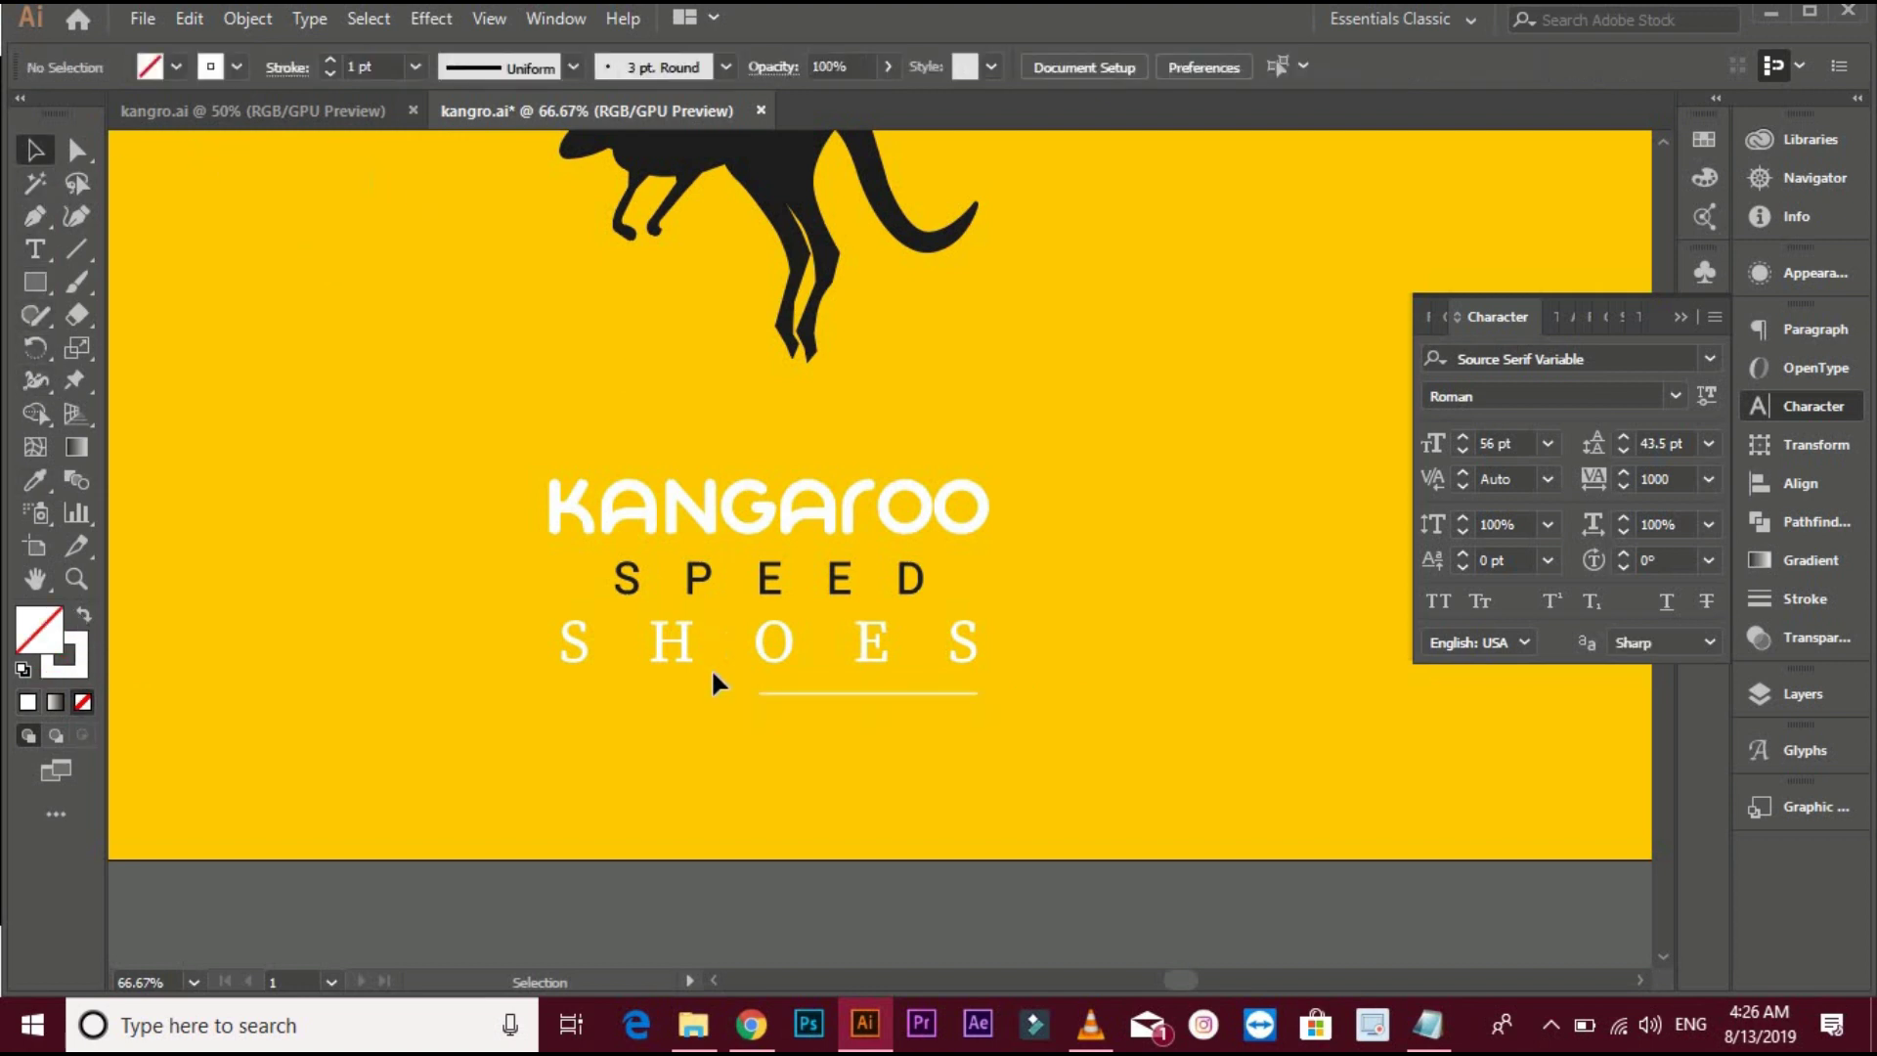
click(782, 689)
Set the underline stroke to 5 pt and expand it into a filled shape
triple_click(328, 64)
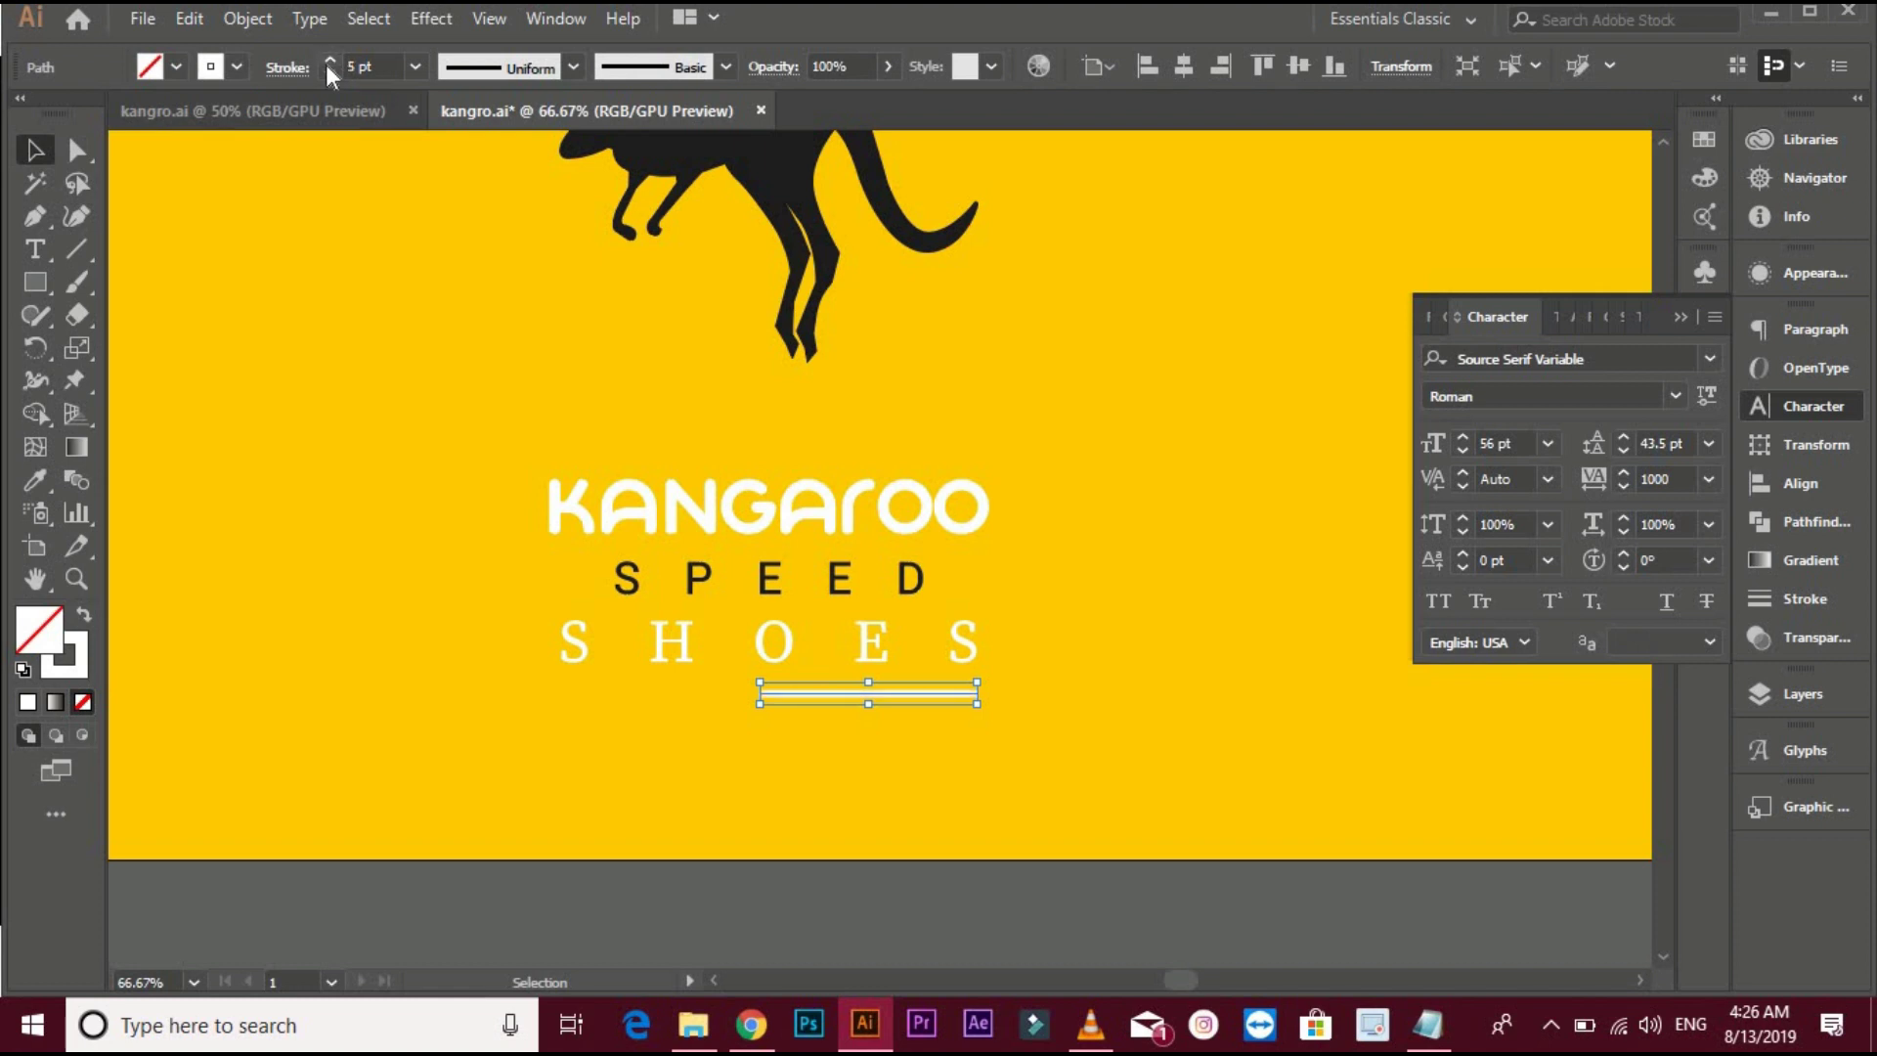
click(396, 410)
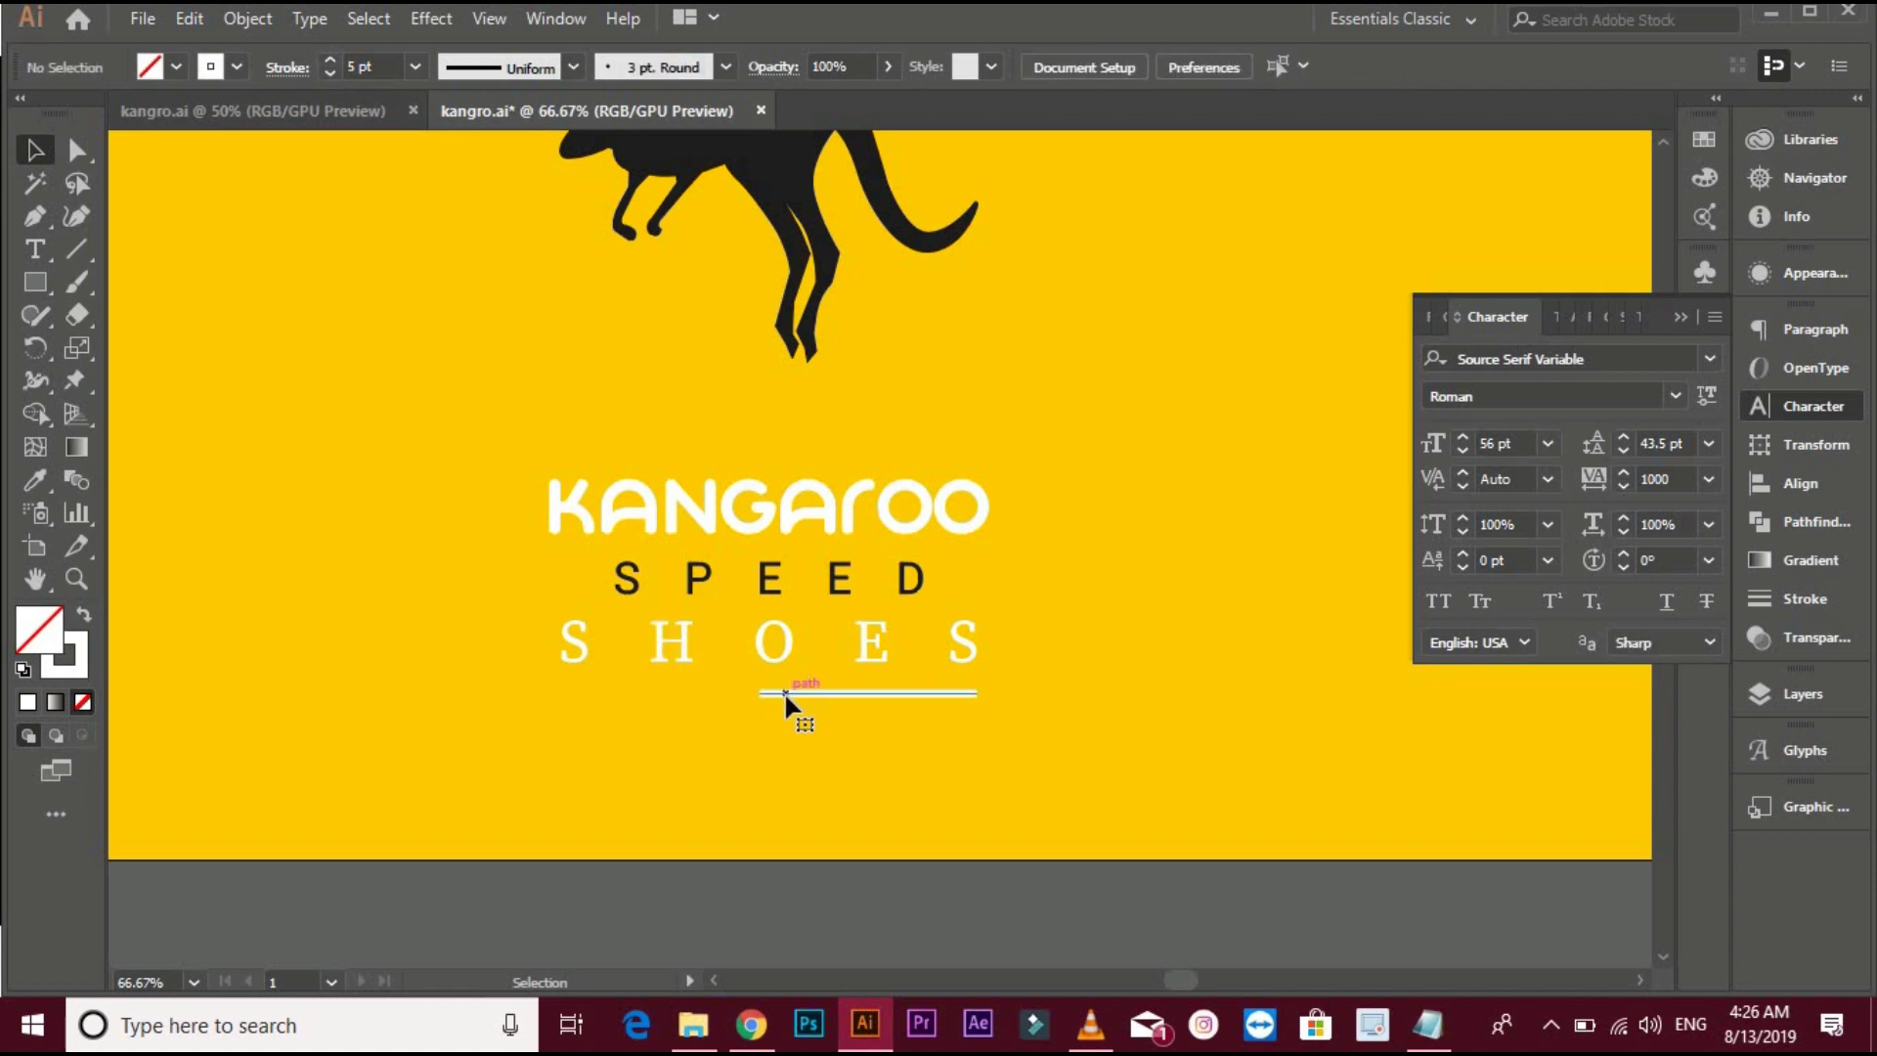
click(785, 691)
click(251, 17)
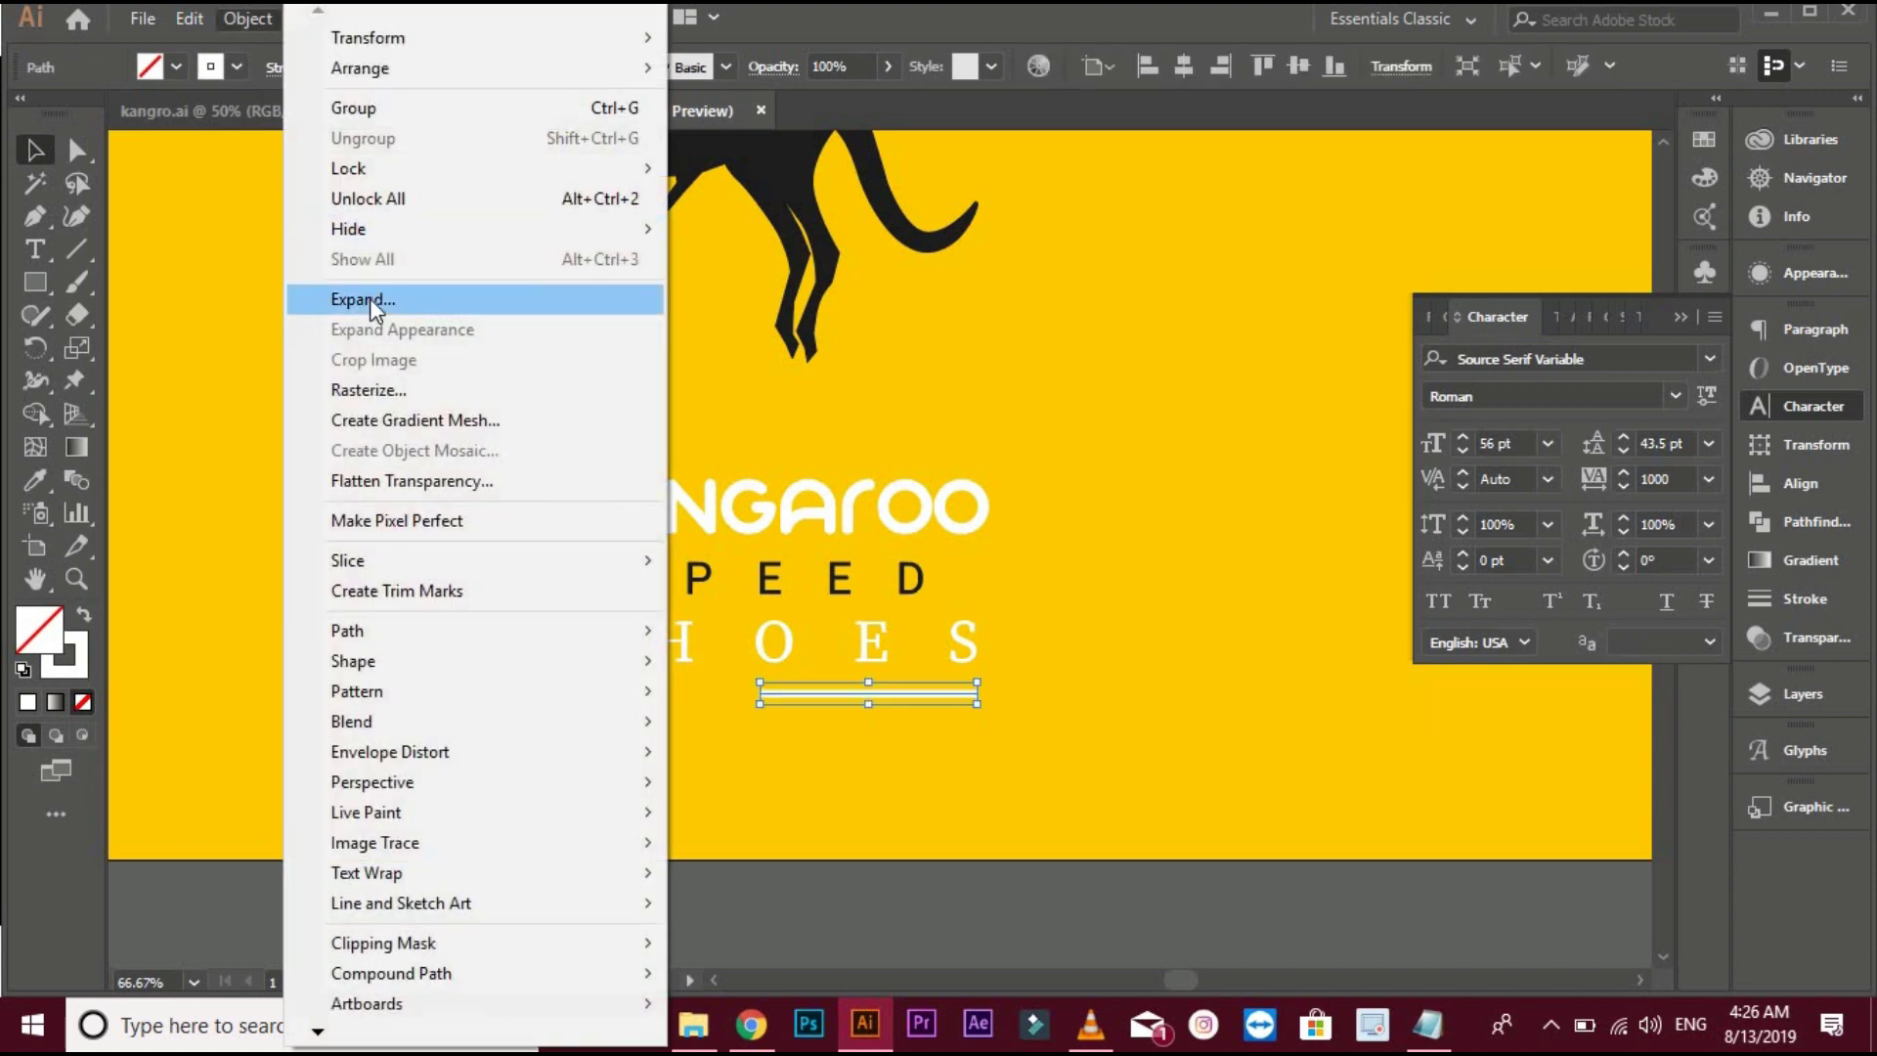
click(371, 298)
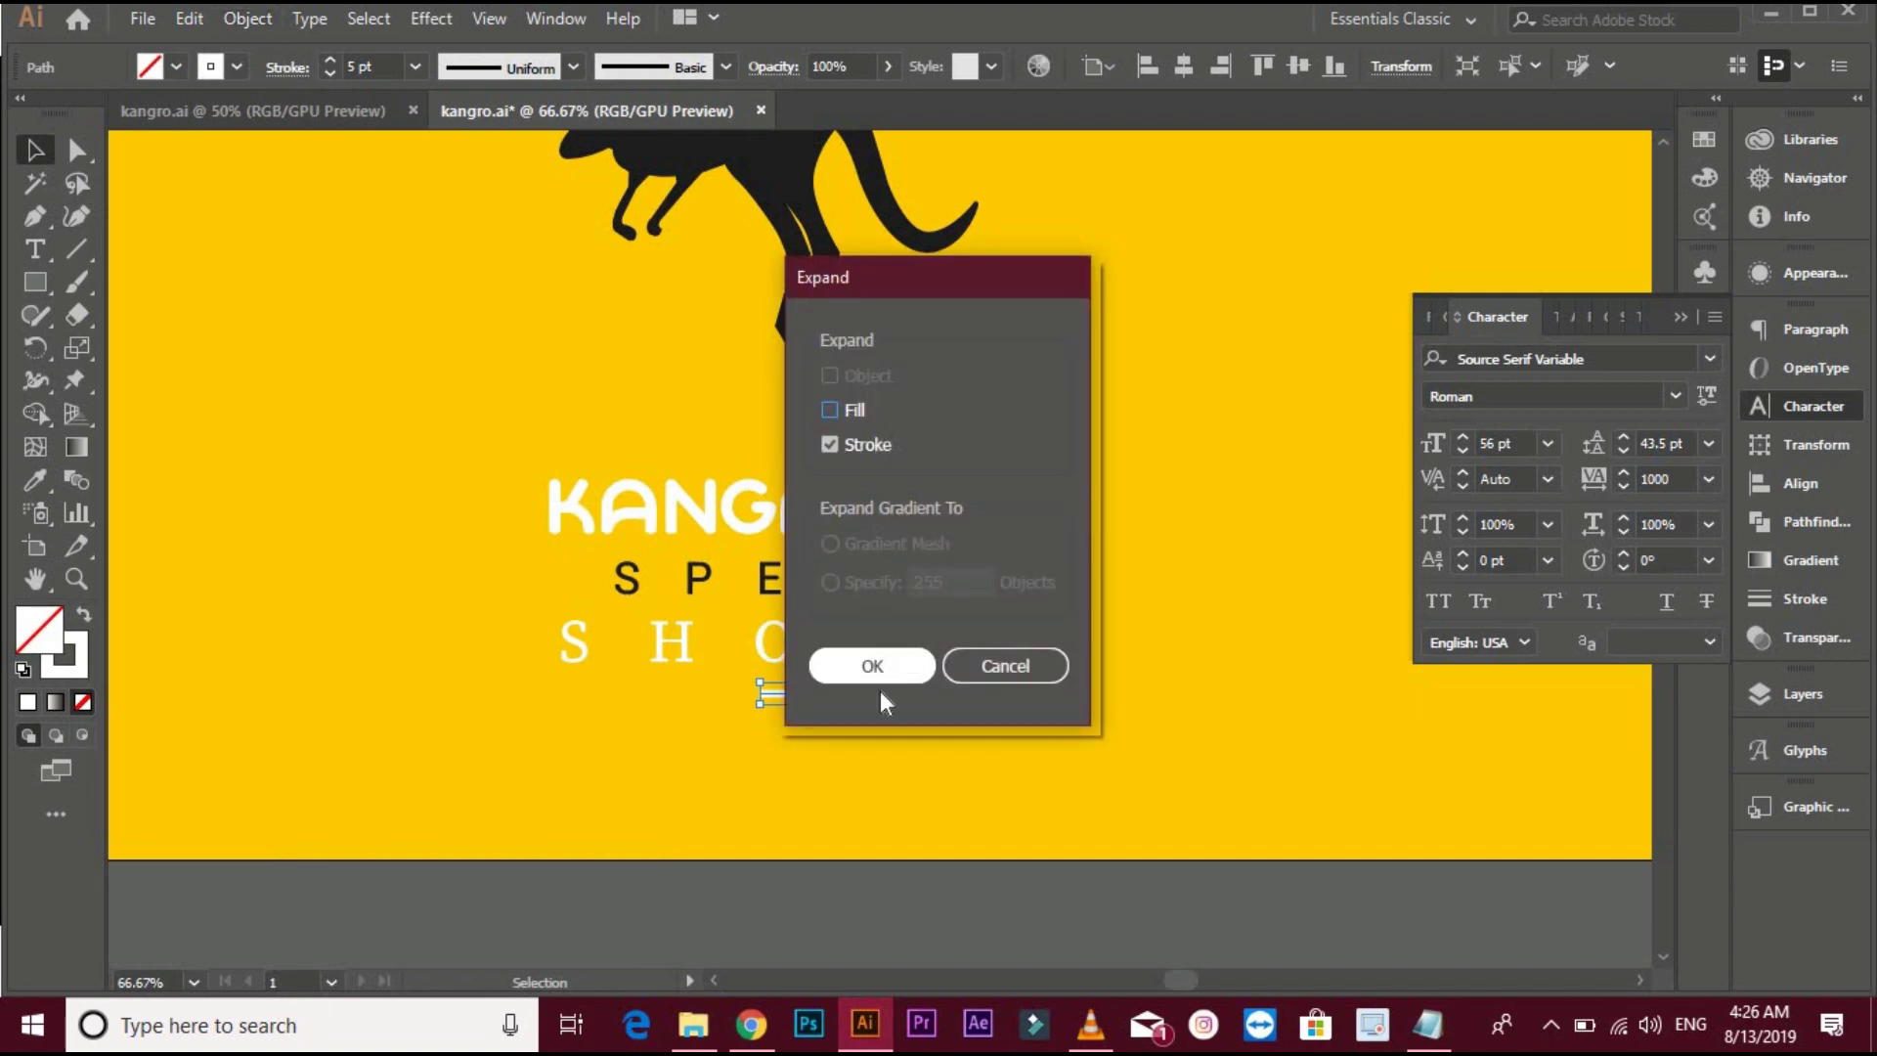
click(877, 678)
click(888, 773)
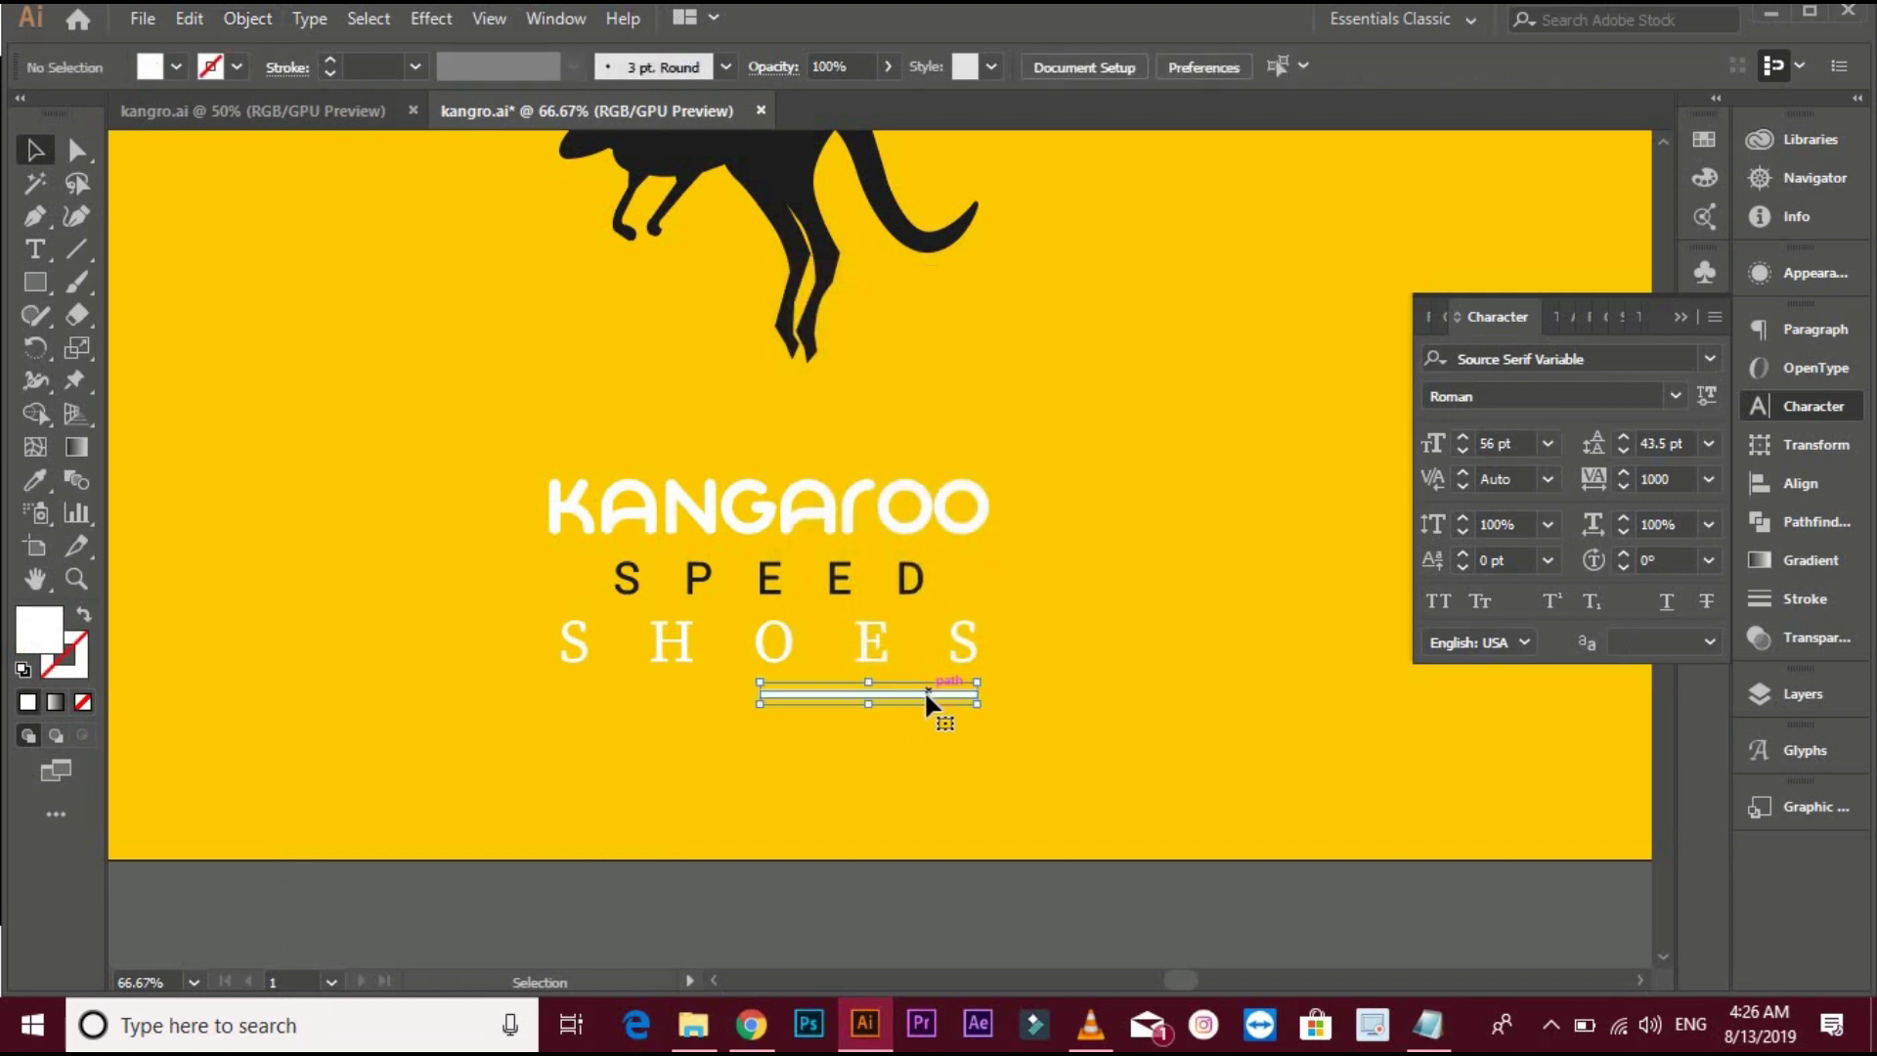
click(927, 702)
Eyedrop the kangaroo's dark colour onto the underline
click(36, 479)
scroll(631, 353, up, 1)
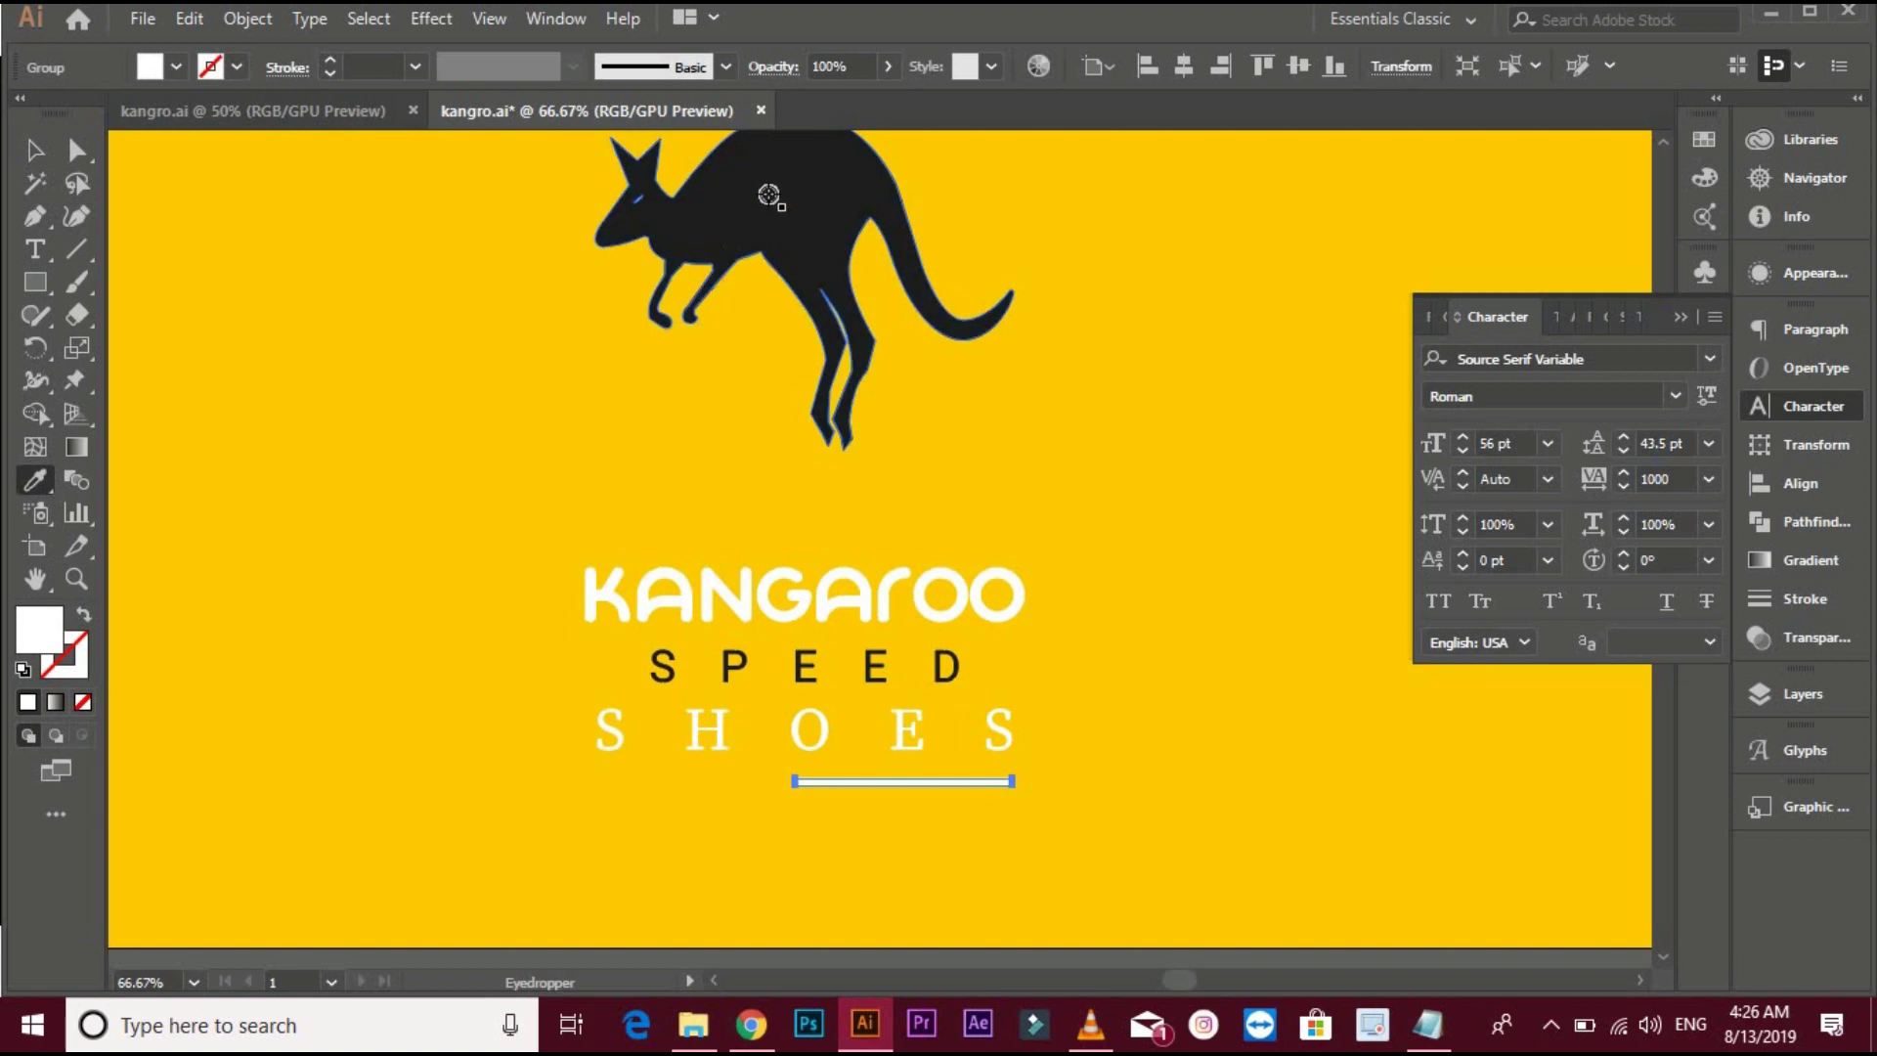
click(769, 195)
click(35, 150)
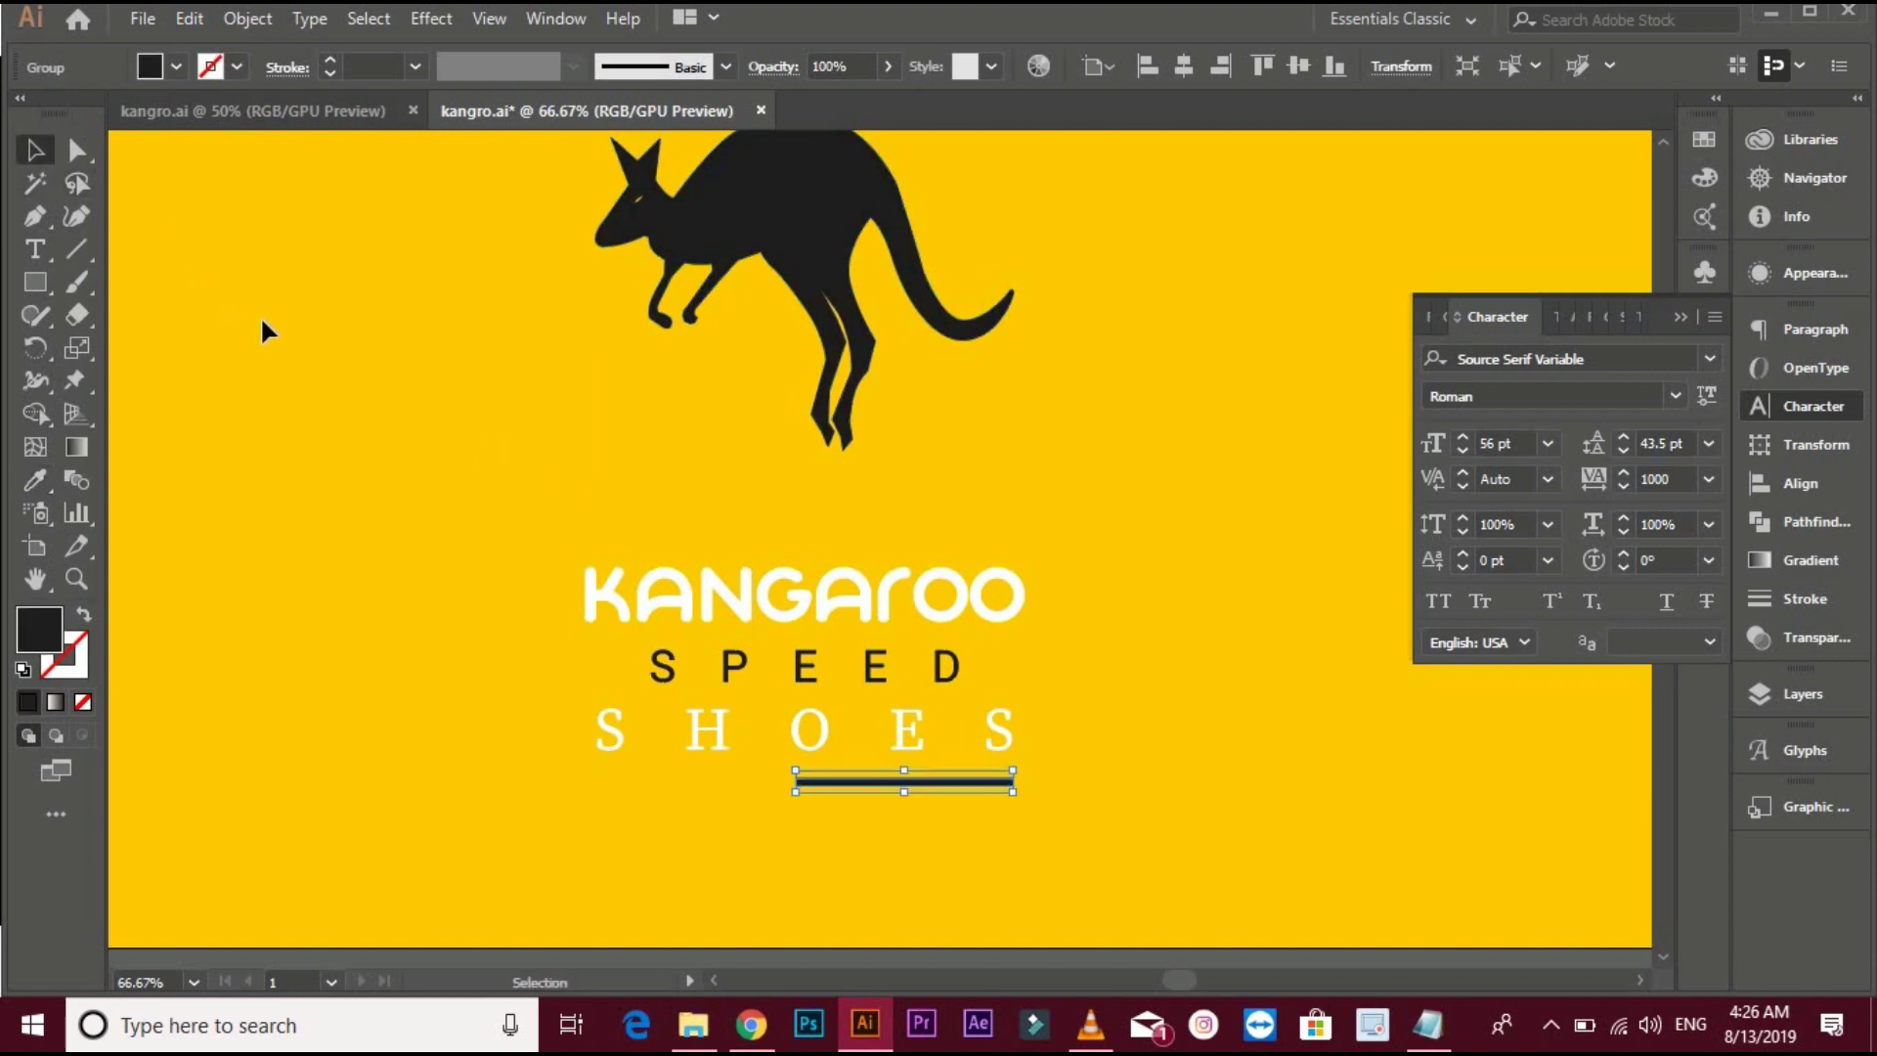
click(407, 562)
scroll(660, 676, down, 1)
scroll(818, 719, up, 1)
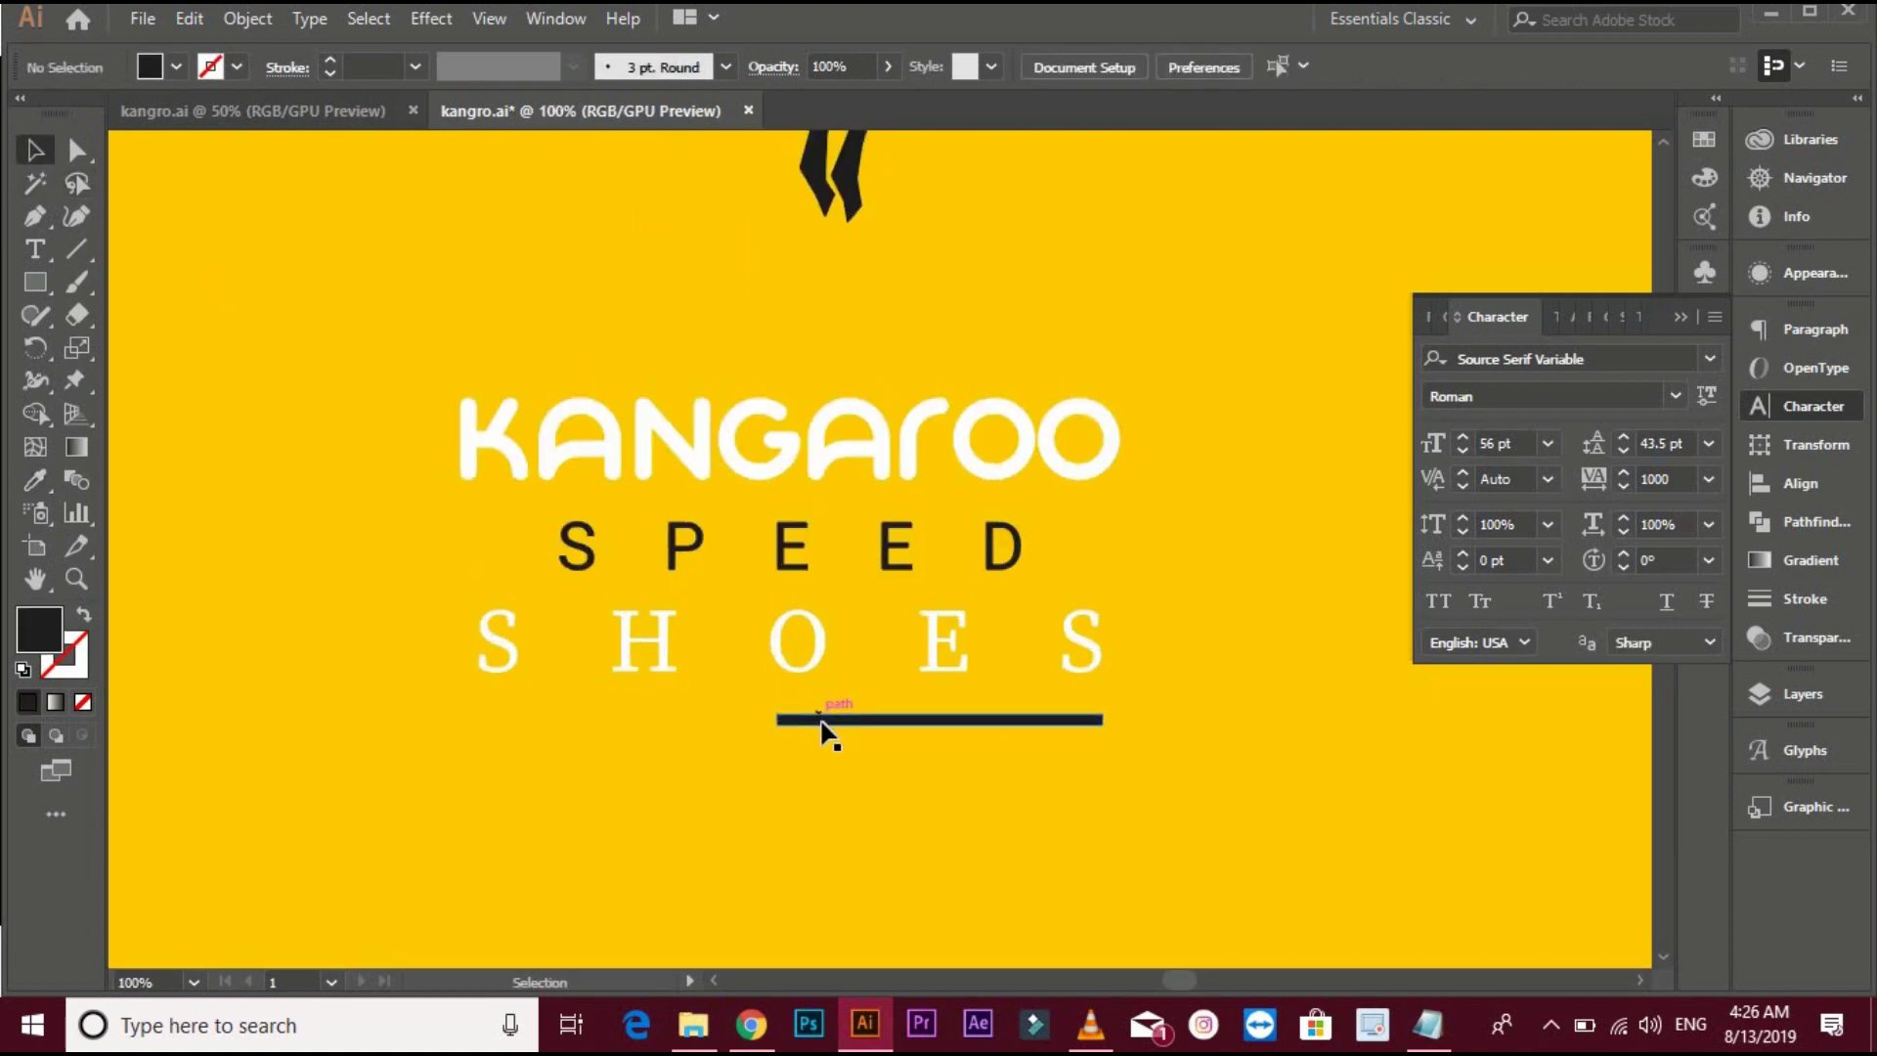
Duplicate the underline along the same line and shorten the copy from its left end
drag(822, 720, 496, 703)
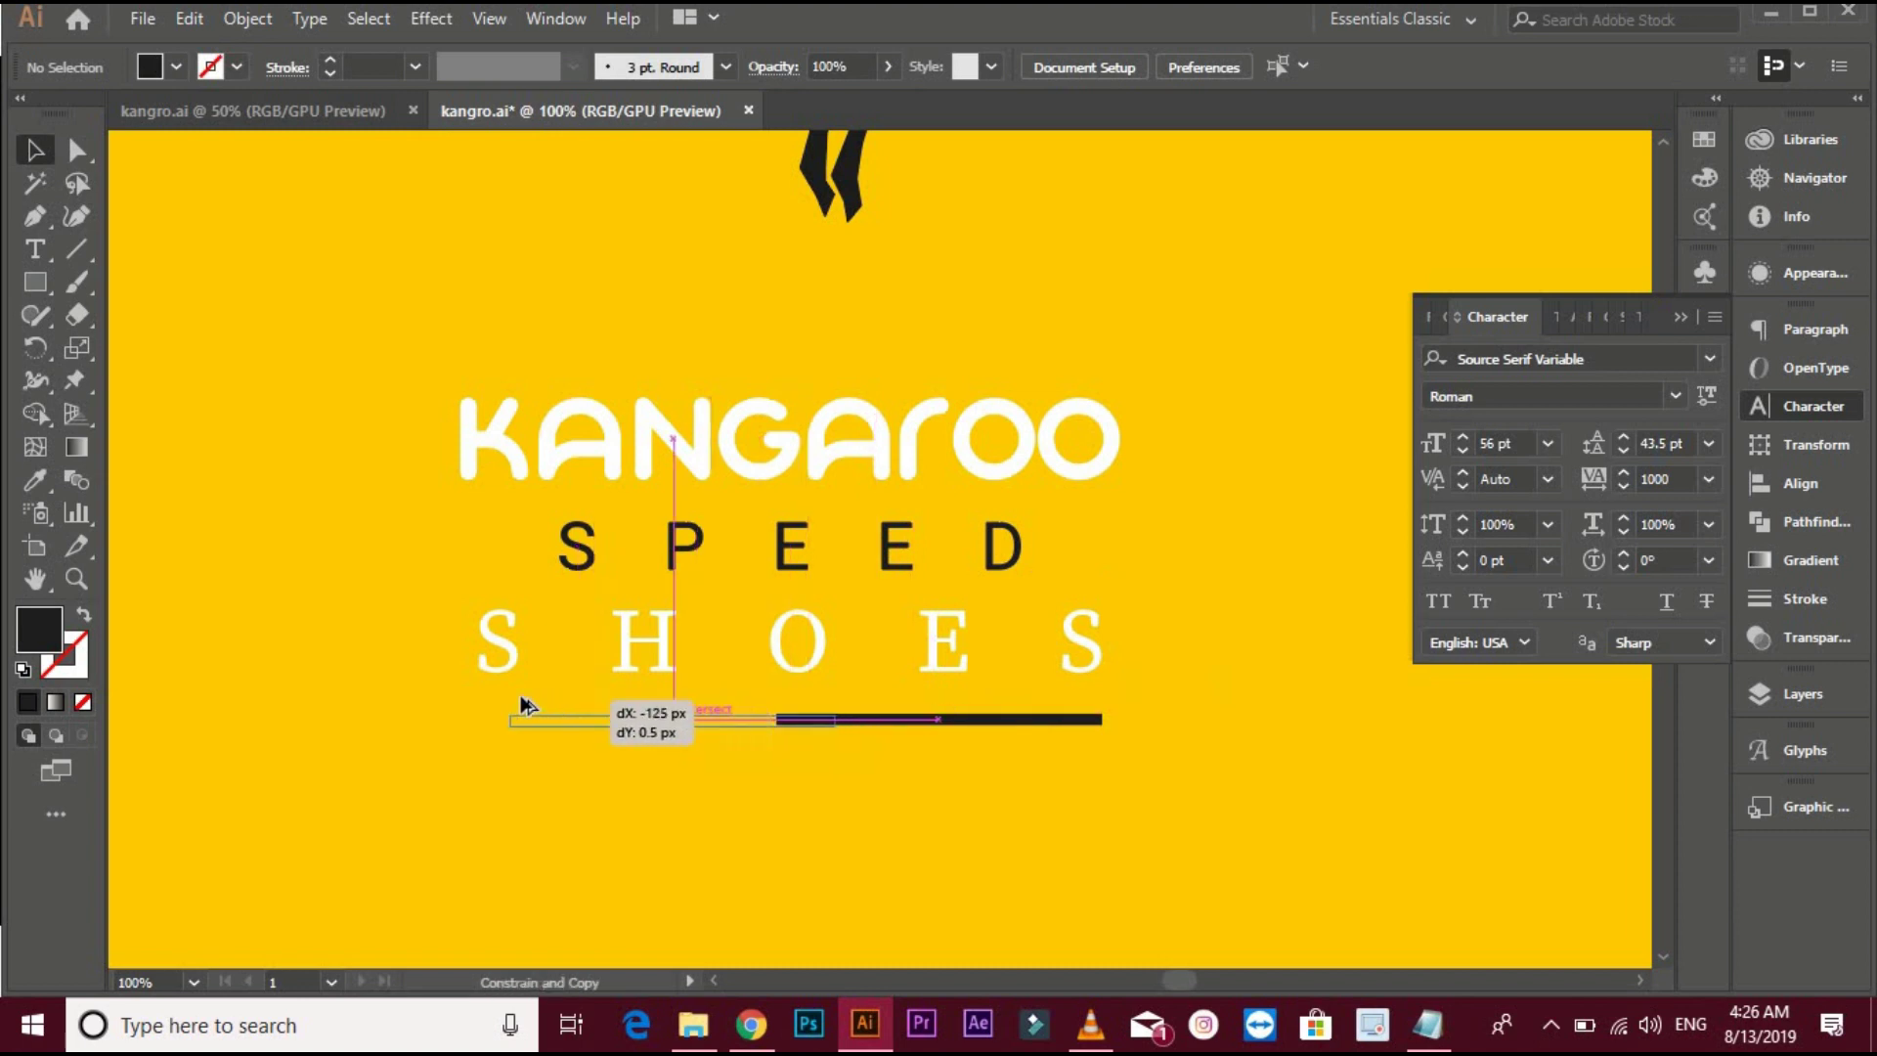
mouse_move(495, 703)
mouse_down()
mouse_move(432, 726)
mouse_move(628, 690)
mouse_move(945, 689)
mouse_up()
scroll(434, 719, up, 2)
scroll(432, 689, up, 3)
scroll(543, 687, down, 1)
scroll(367, 753, down, 1)
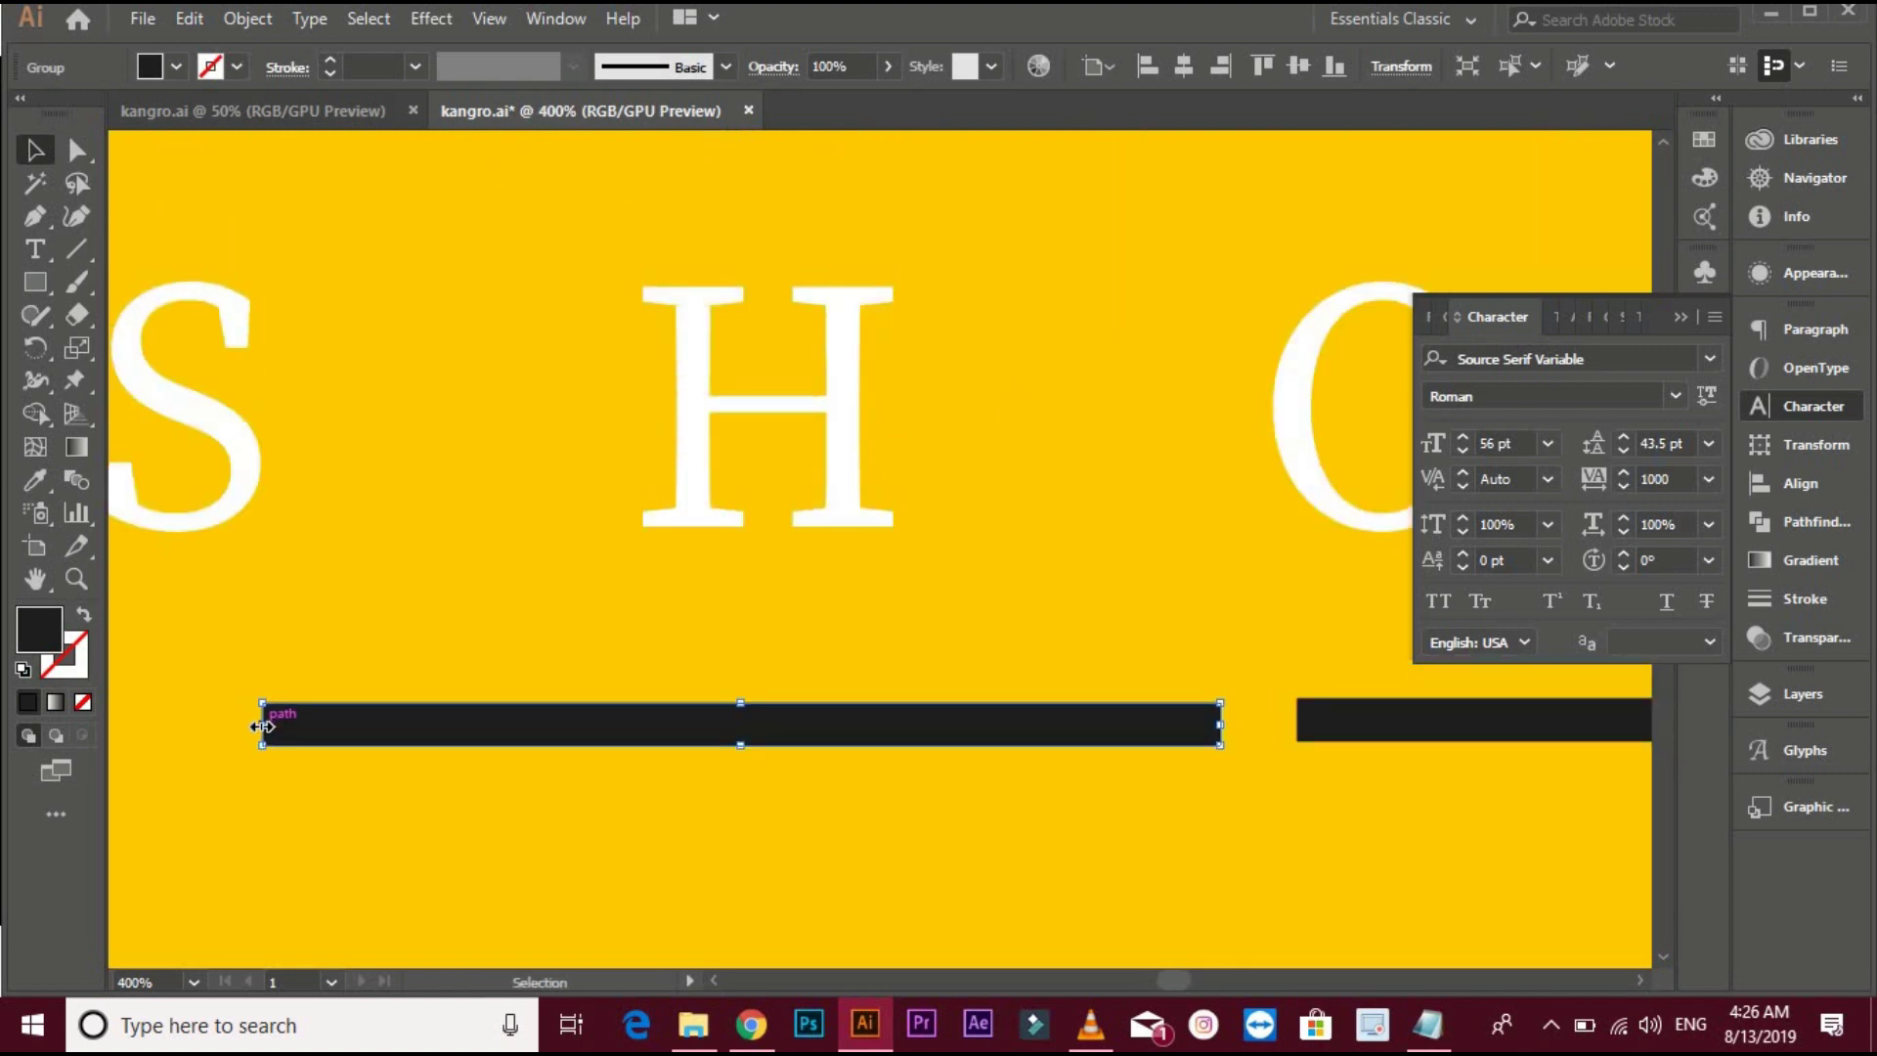
drag(262, 725, 1076, 741)
click(1051, 829)
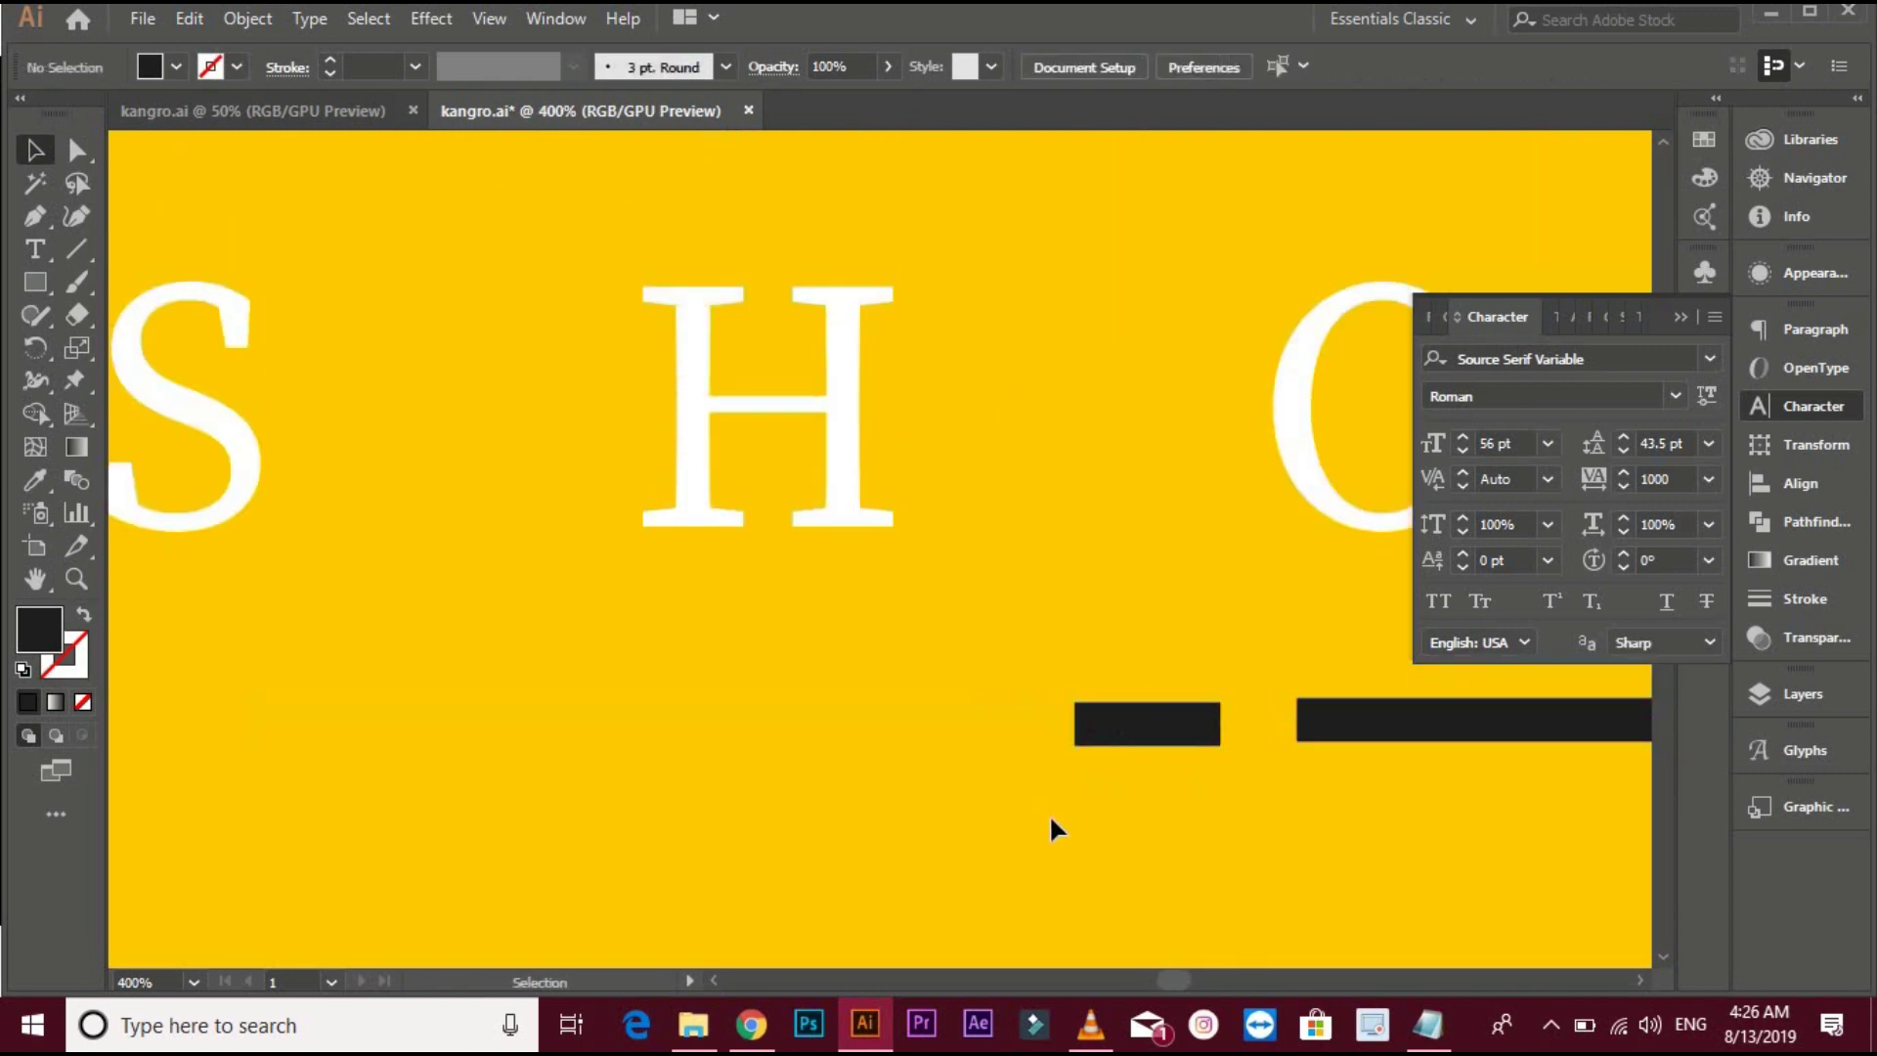
scroll(1051, 829, down, 2)
click(1091, 771)
Make the short bar white by eyedropping the wordmark
click(36, 484)
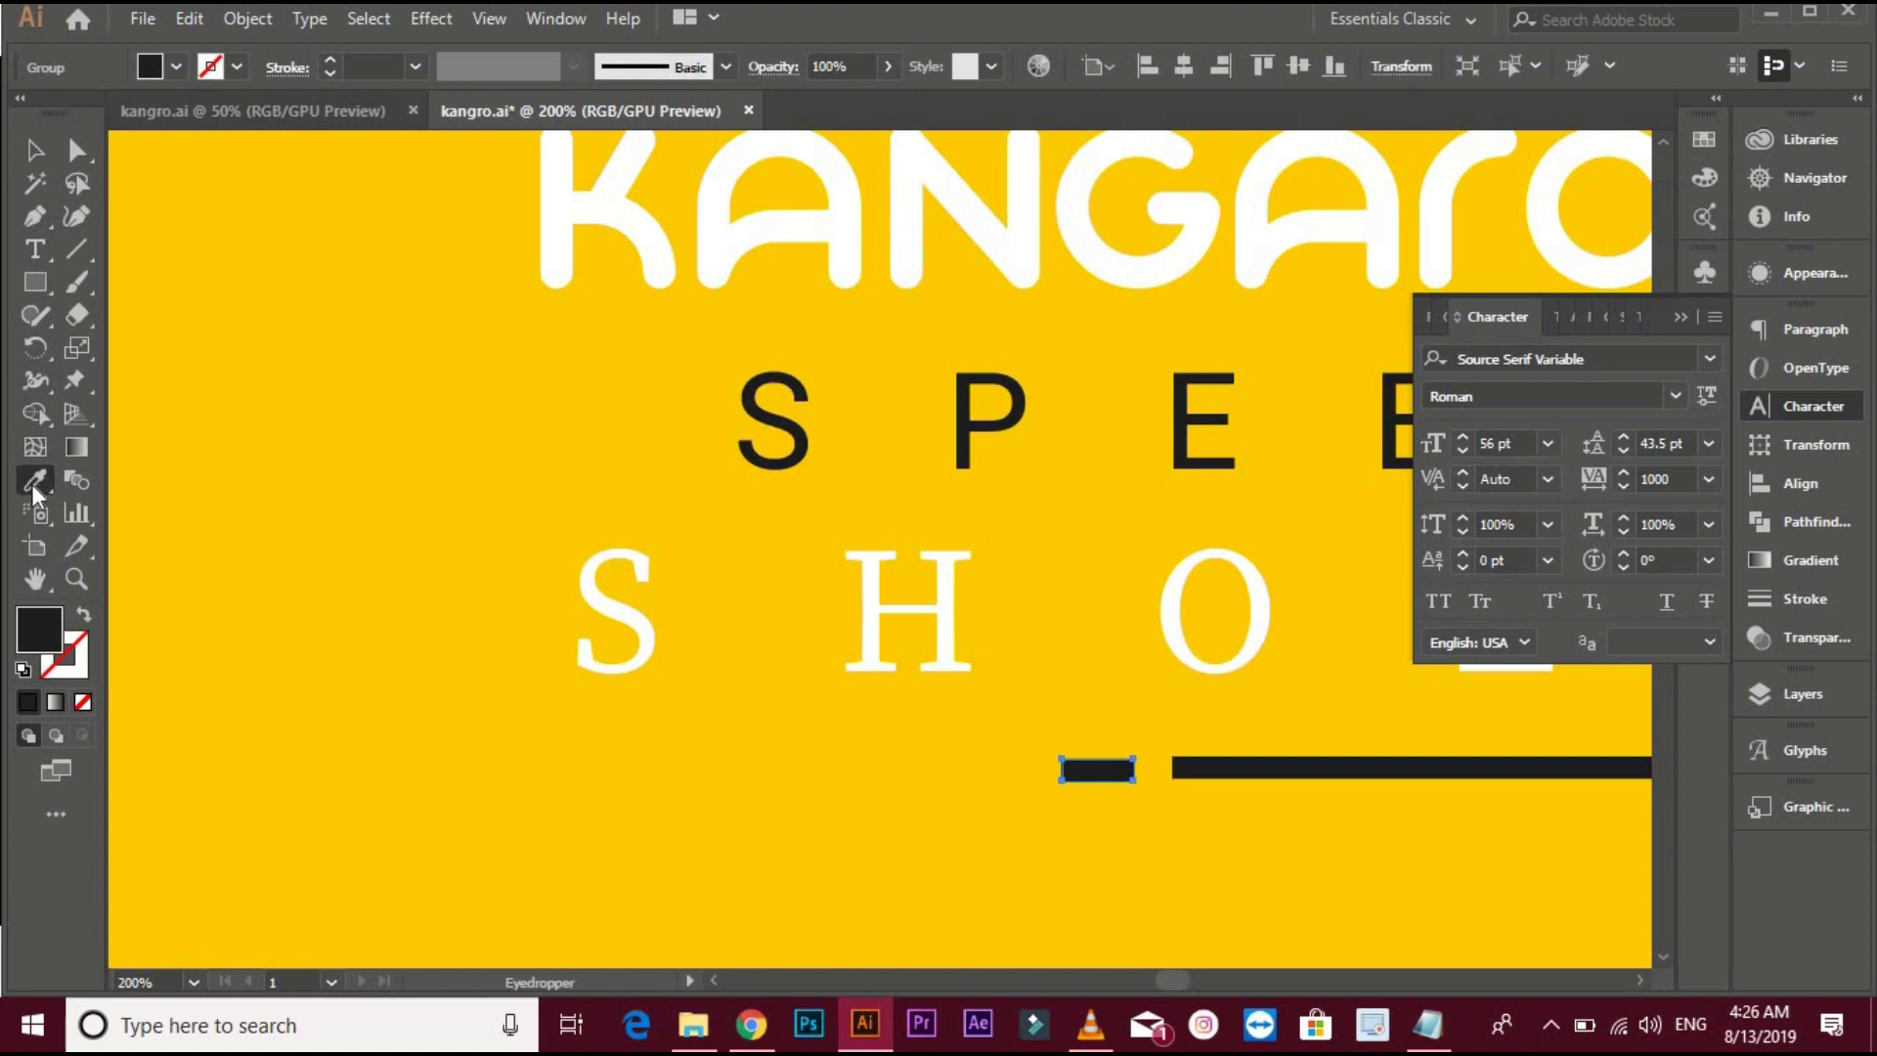
click(572, 197)
key(v)
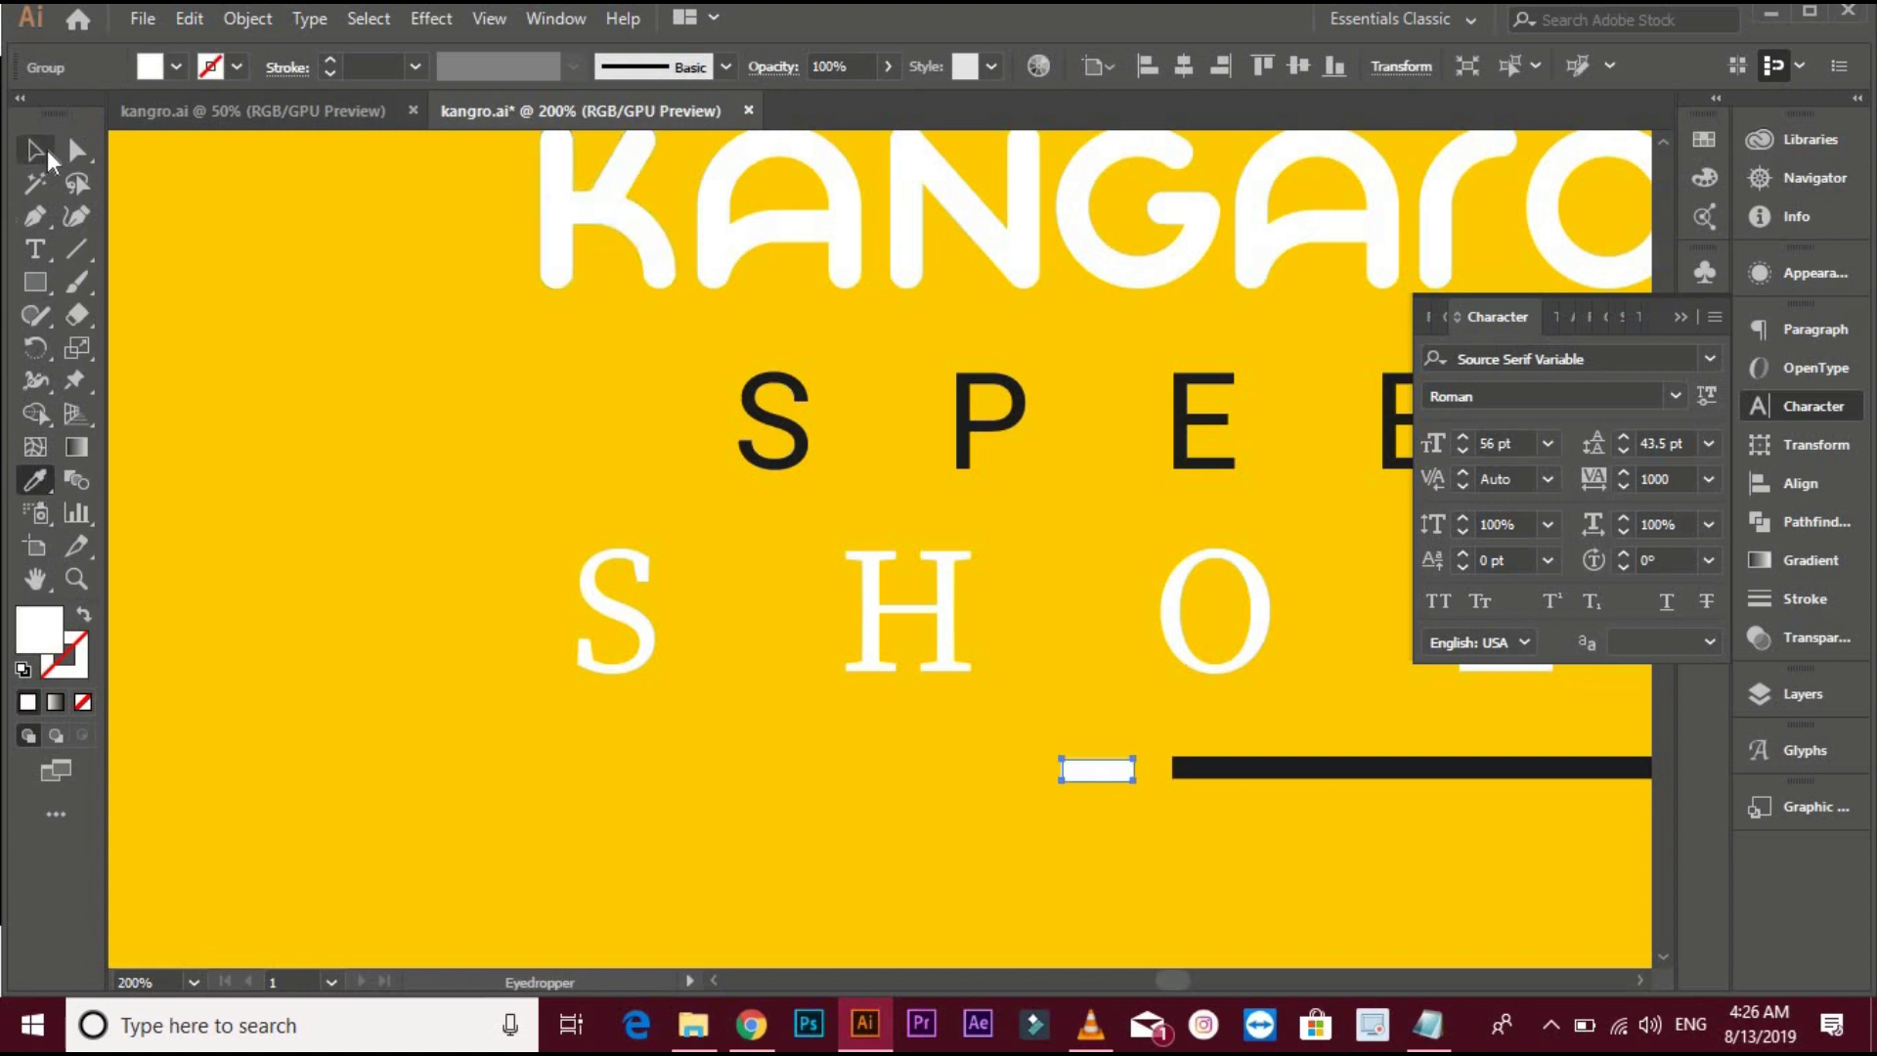
click(378, 335)
scroll(407, 350, down, 2)
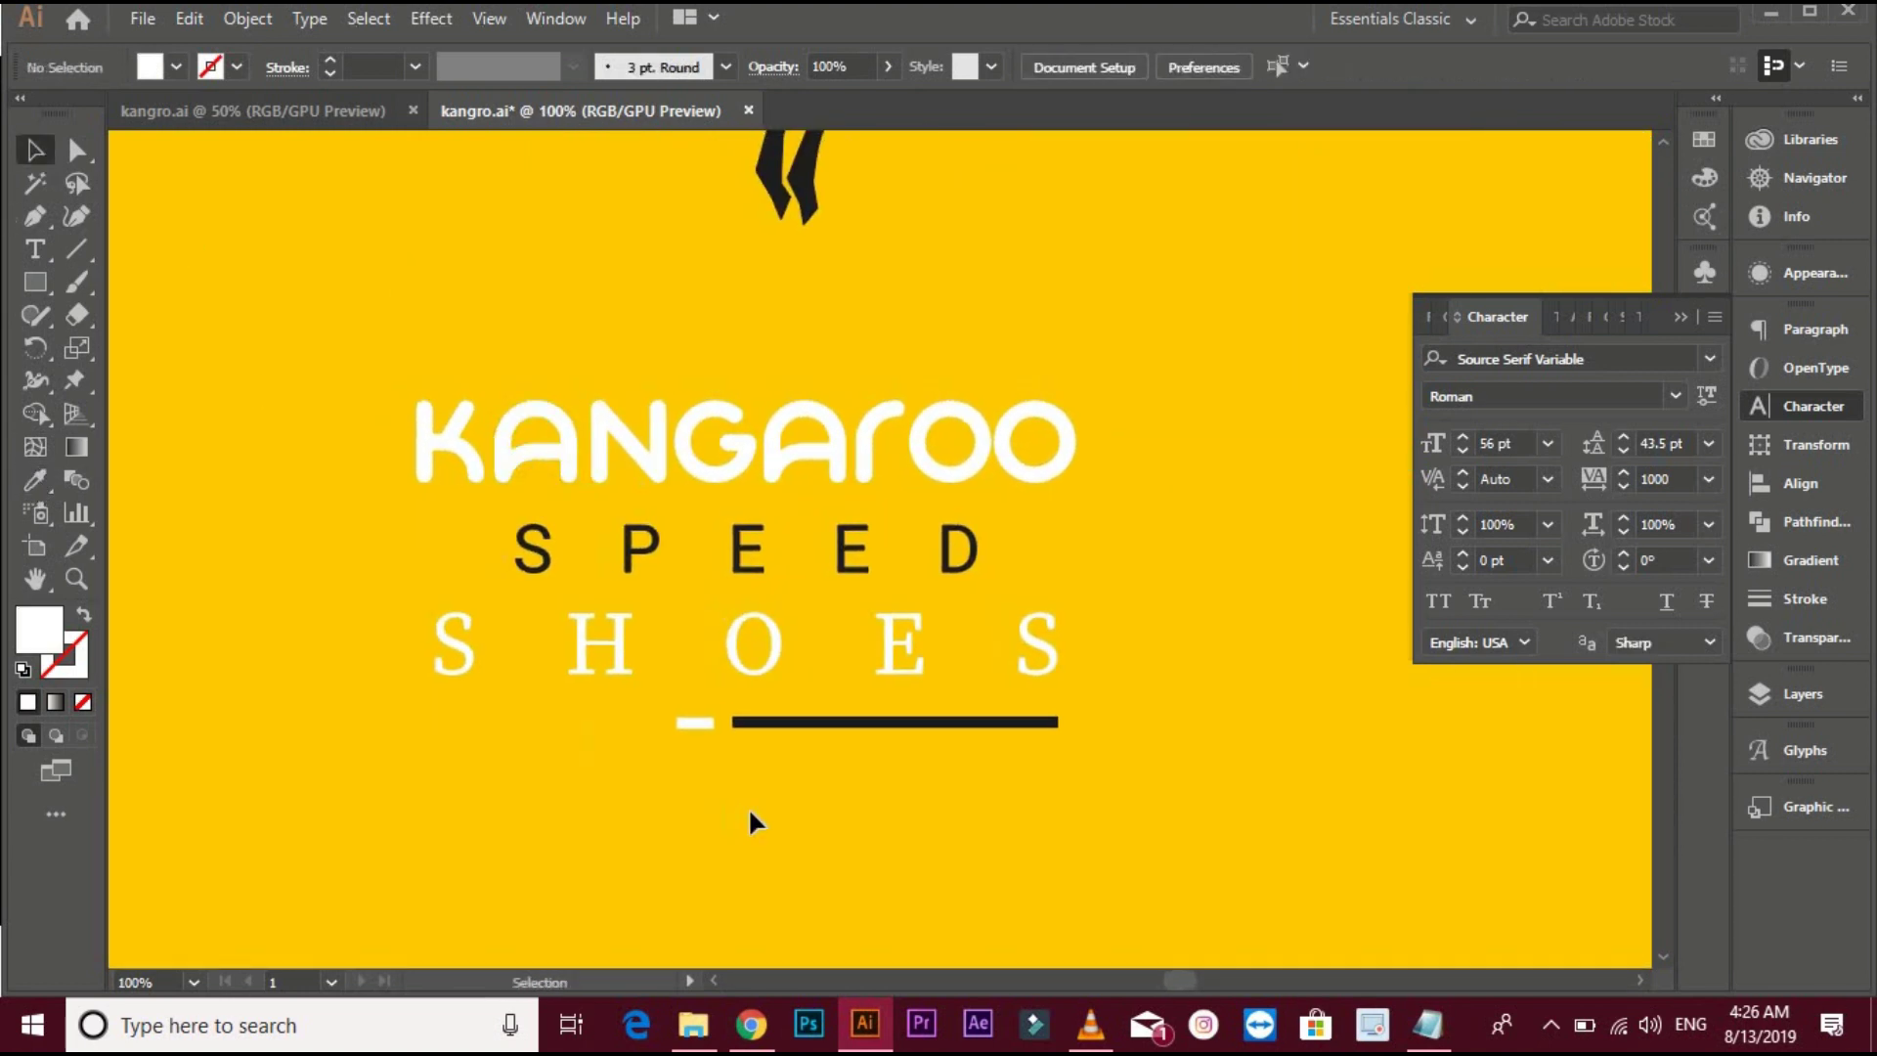
click(880, 723)
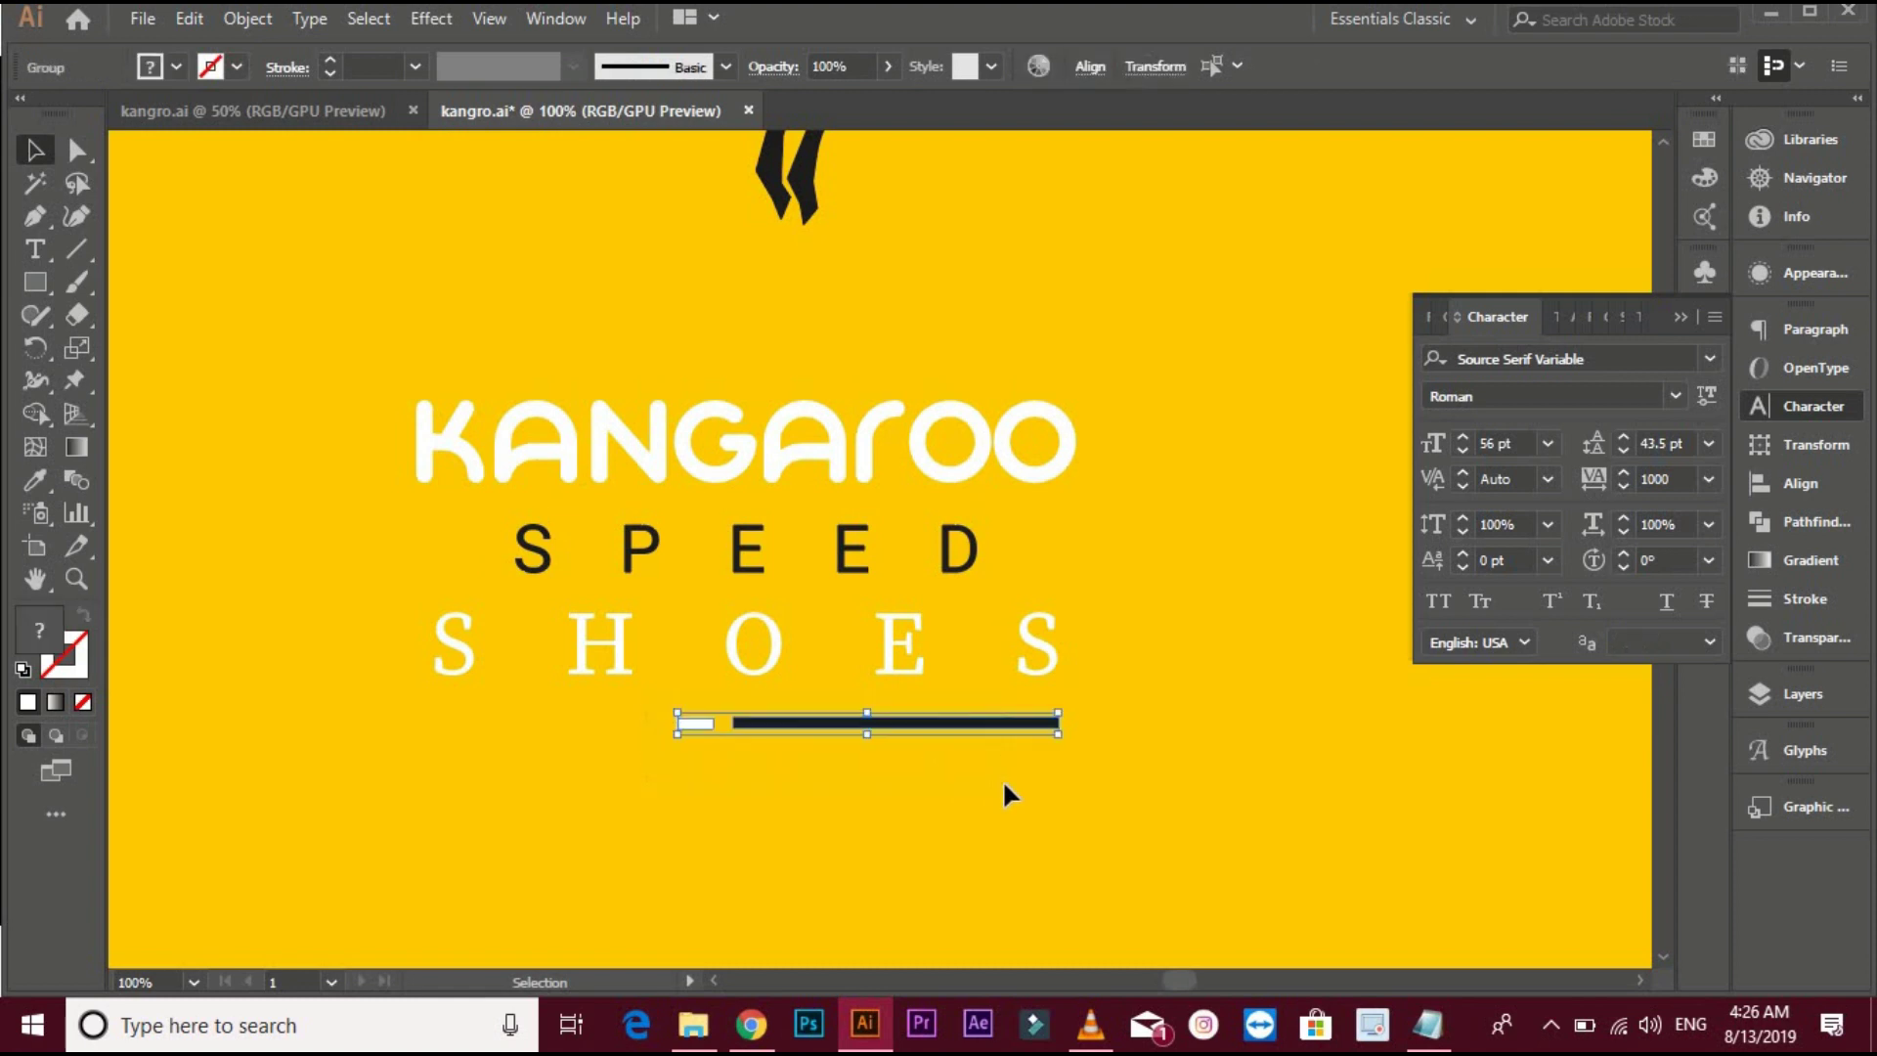
click(1117, 722)
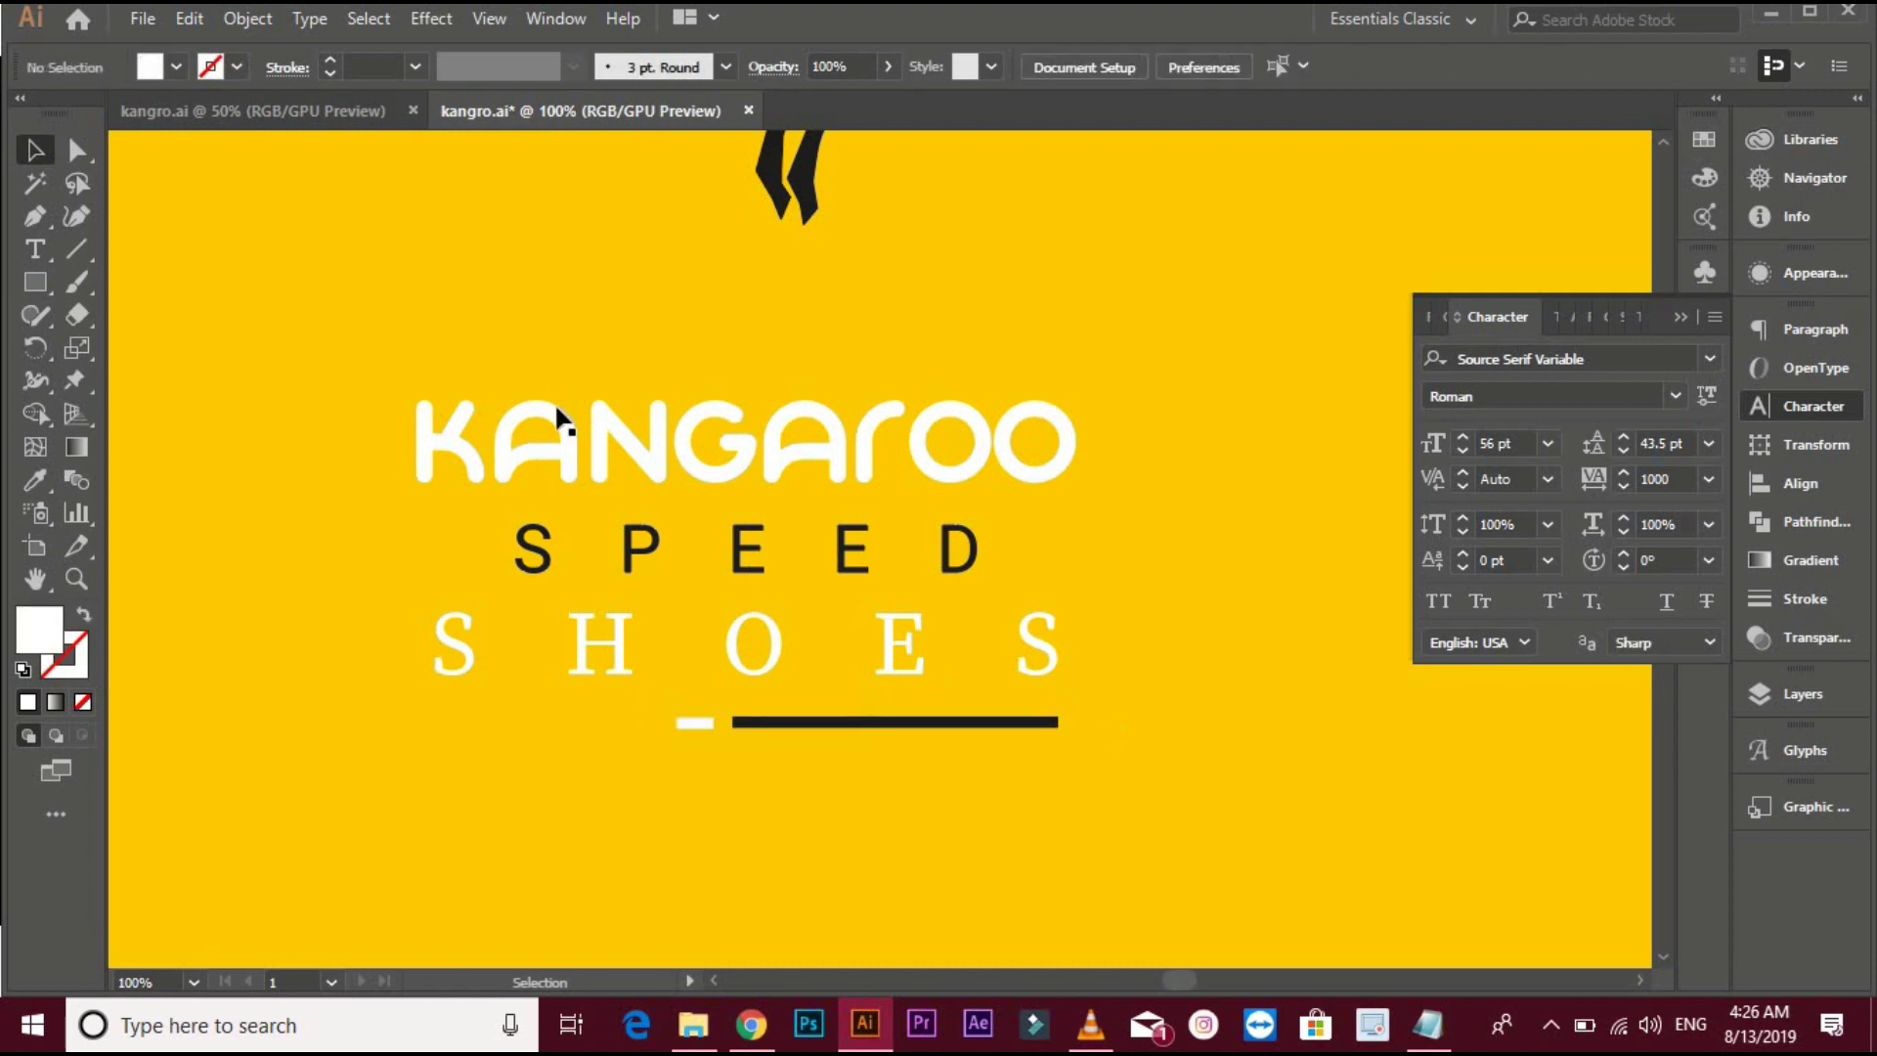
click(1130, 758)
Horizontally centre the kangaroo with the text block and underline bars, then view the whole artboard
key(ctrl+h)
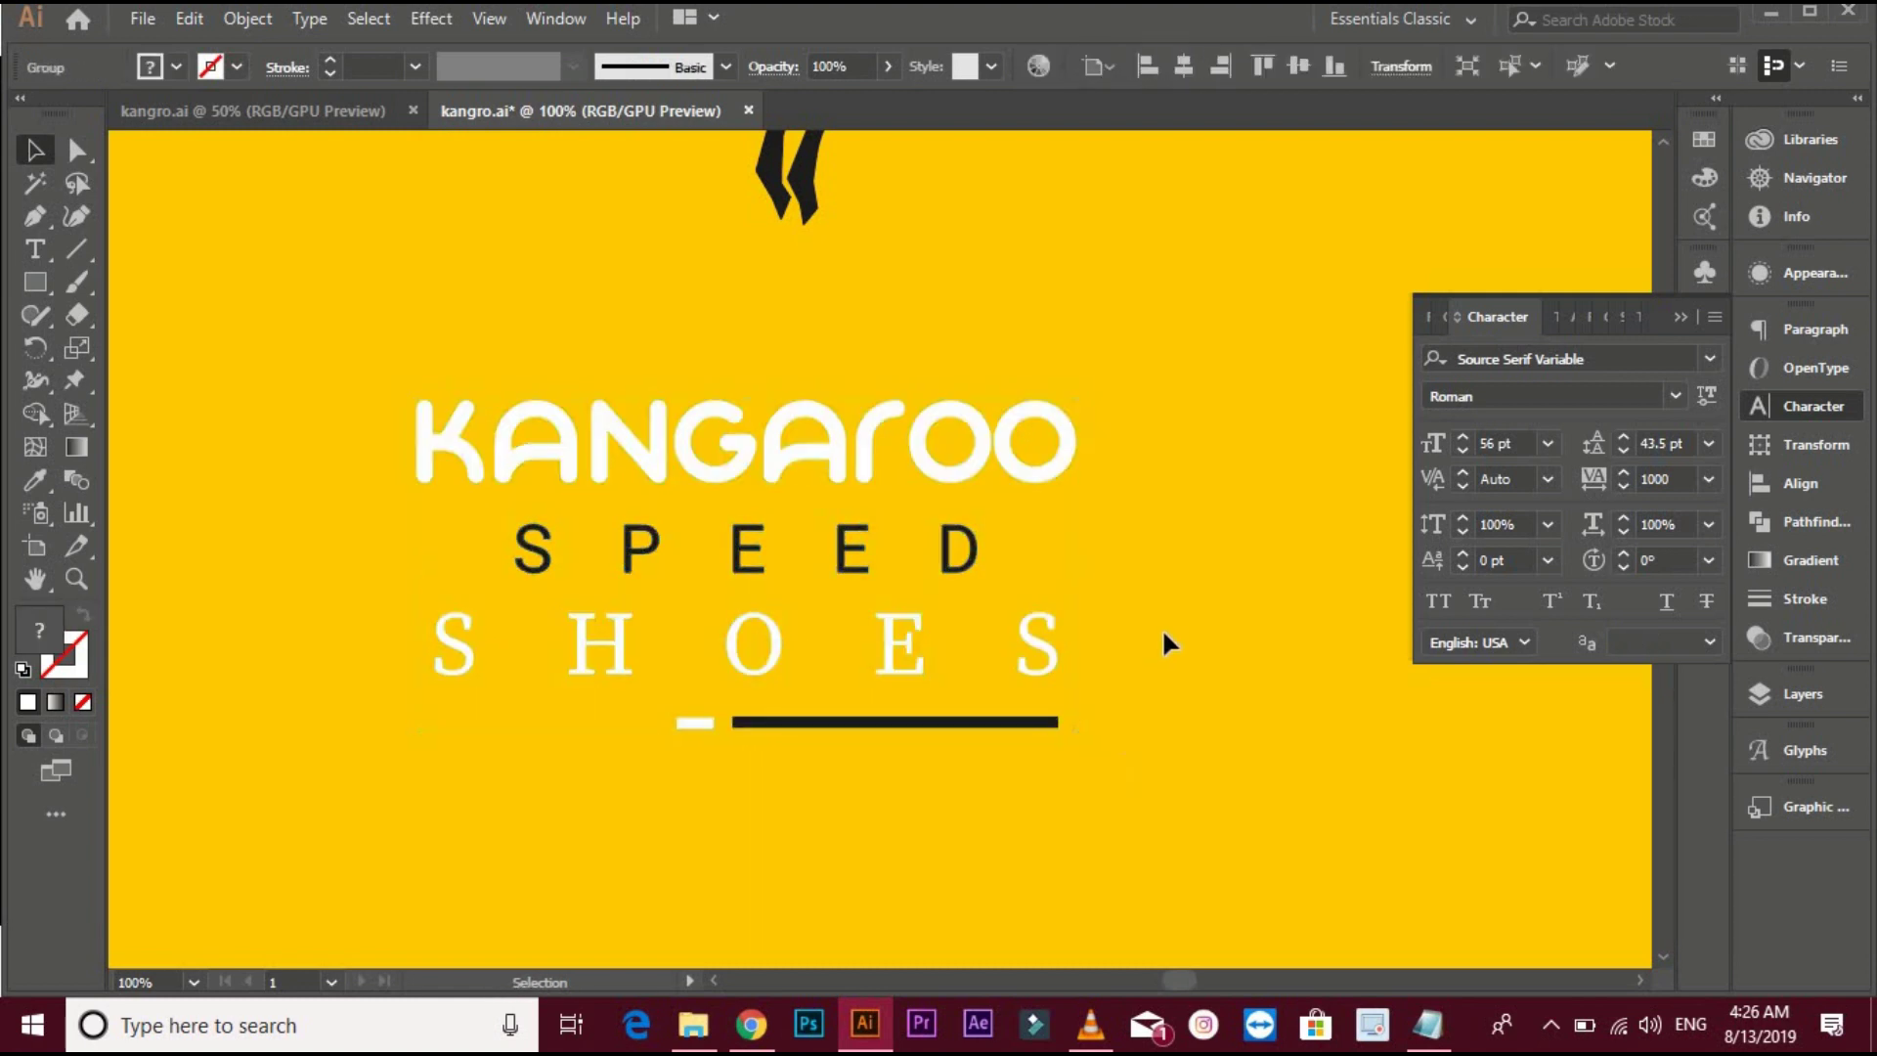
click(1162, 643)
scroll(1163, 642, down, 2)
click(961, 338)
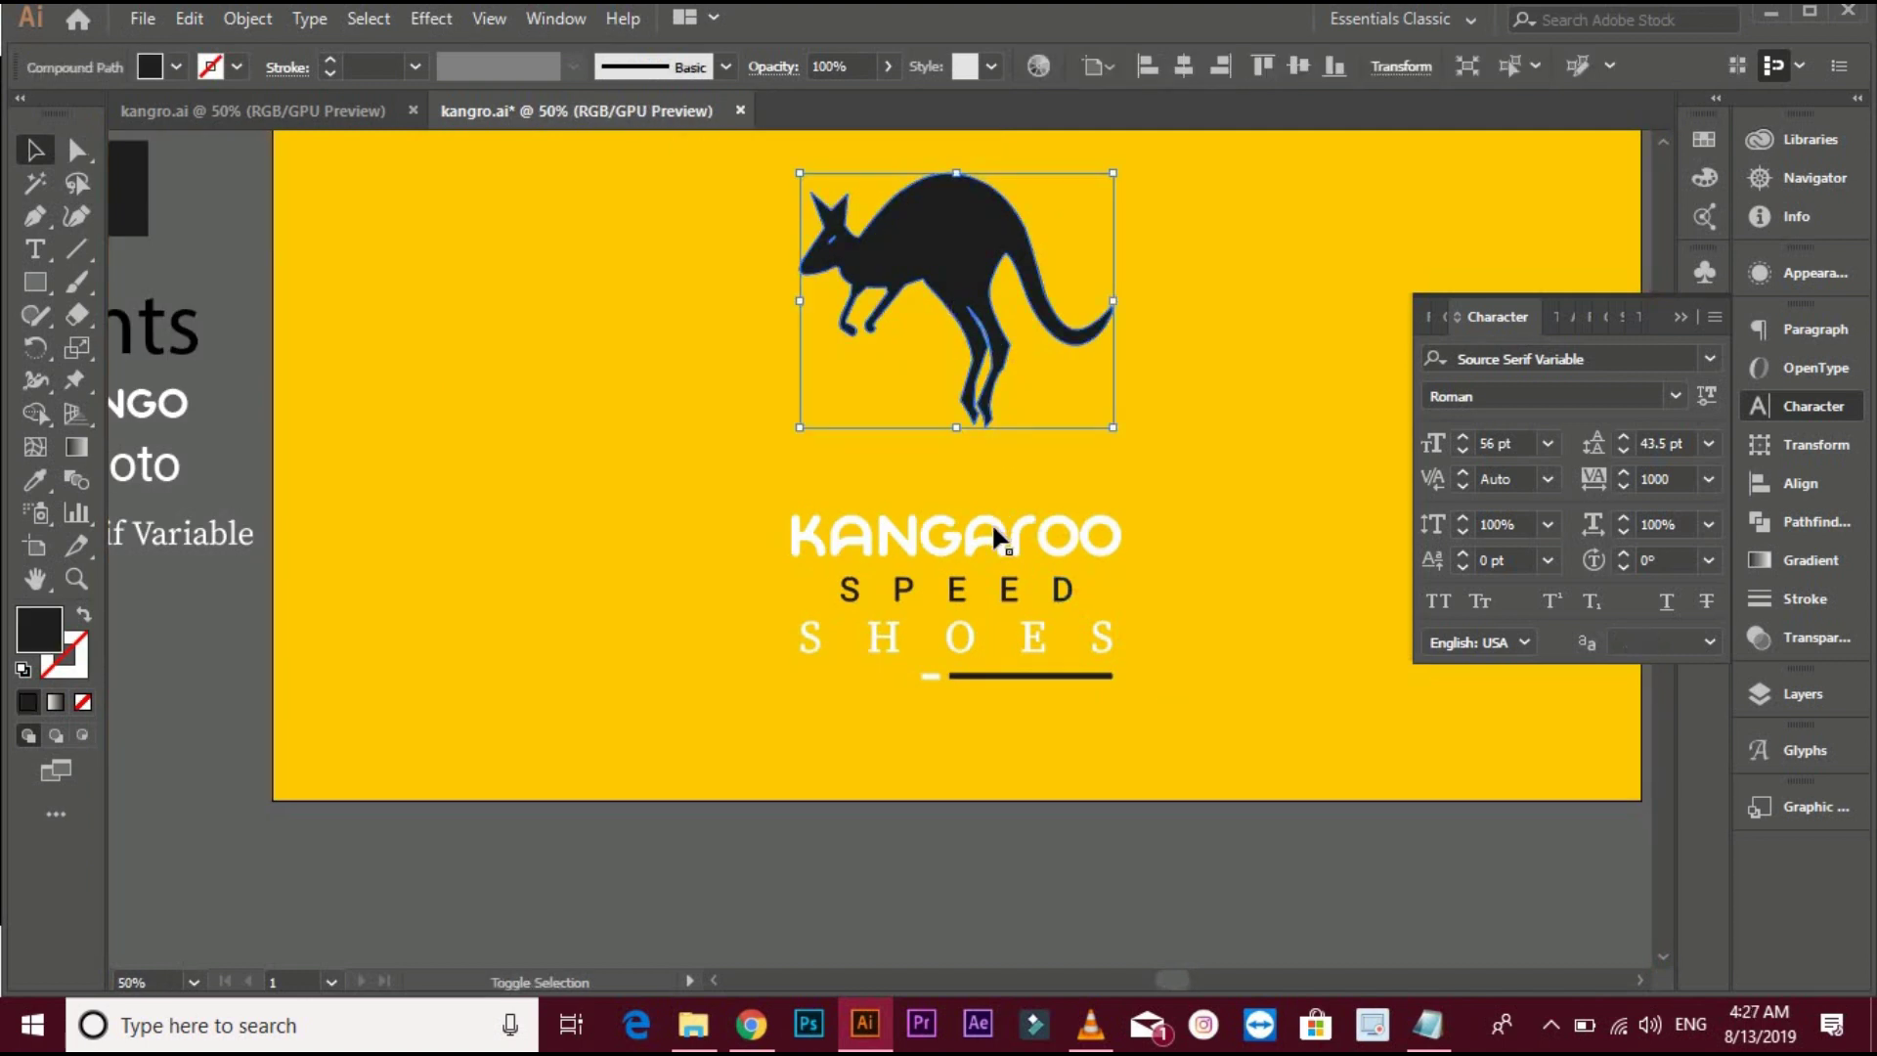
shift+click(992, 520)
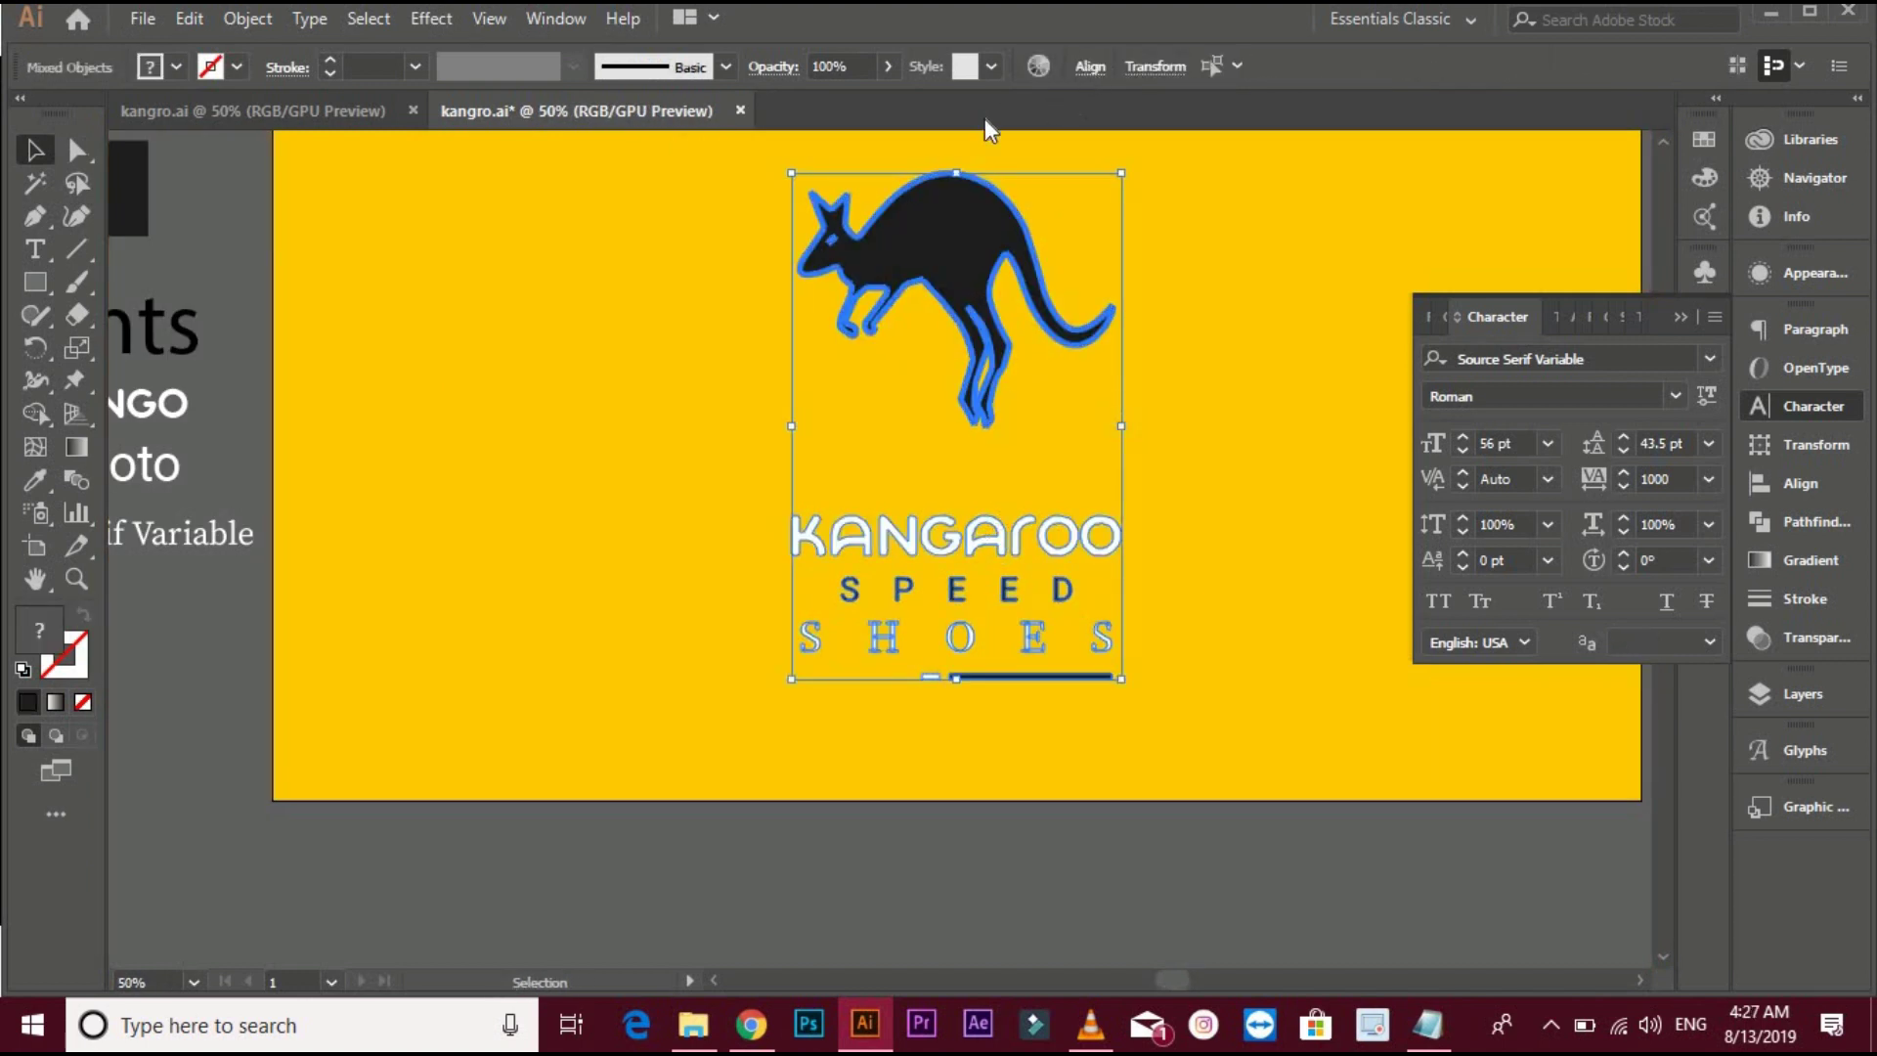
click(1090, 67)
click(859, 139)
click(665, 460)
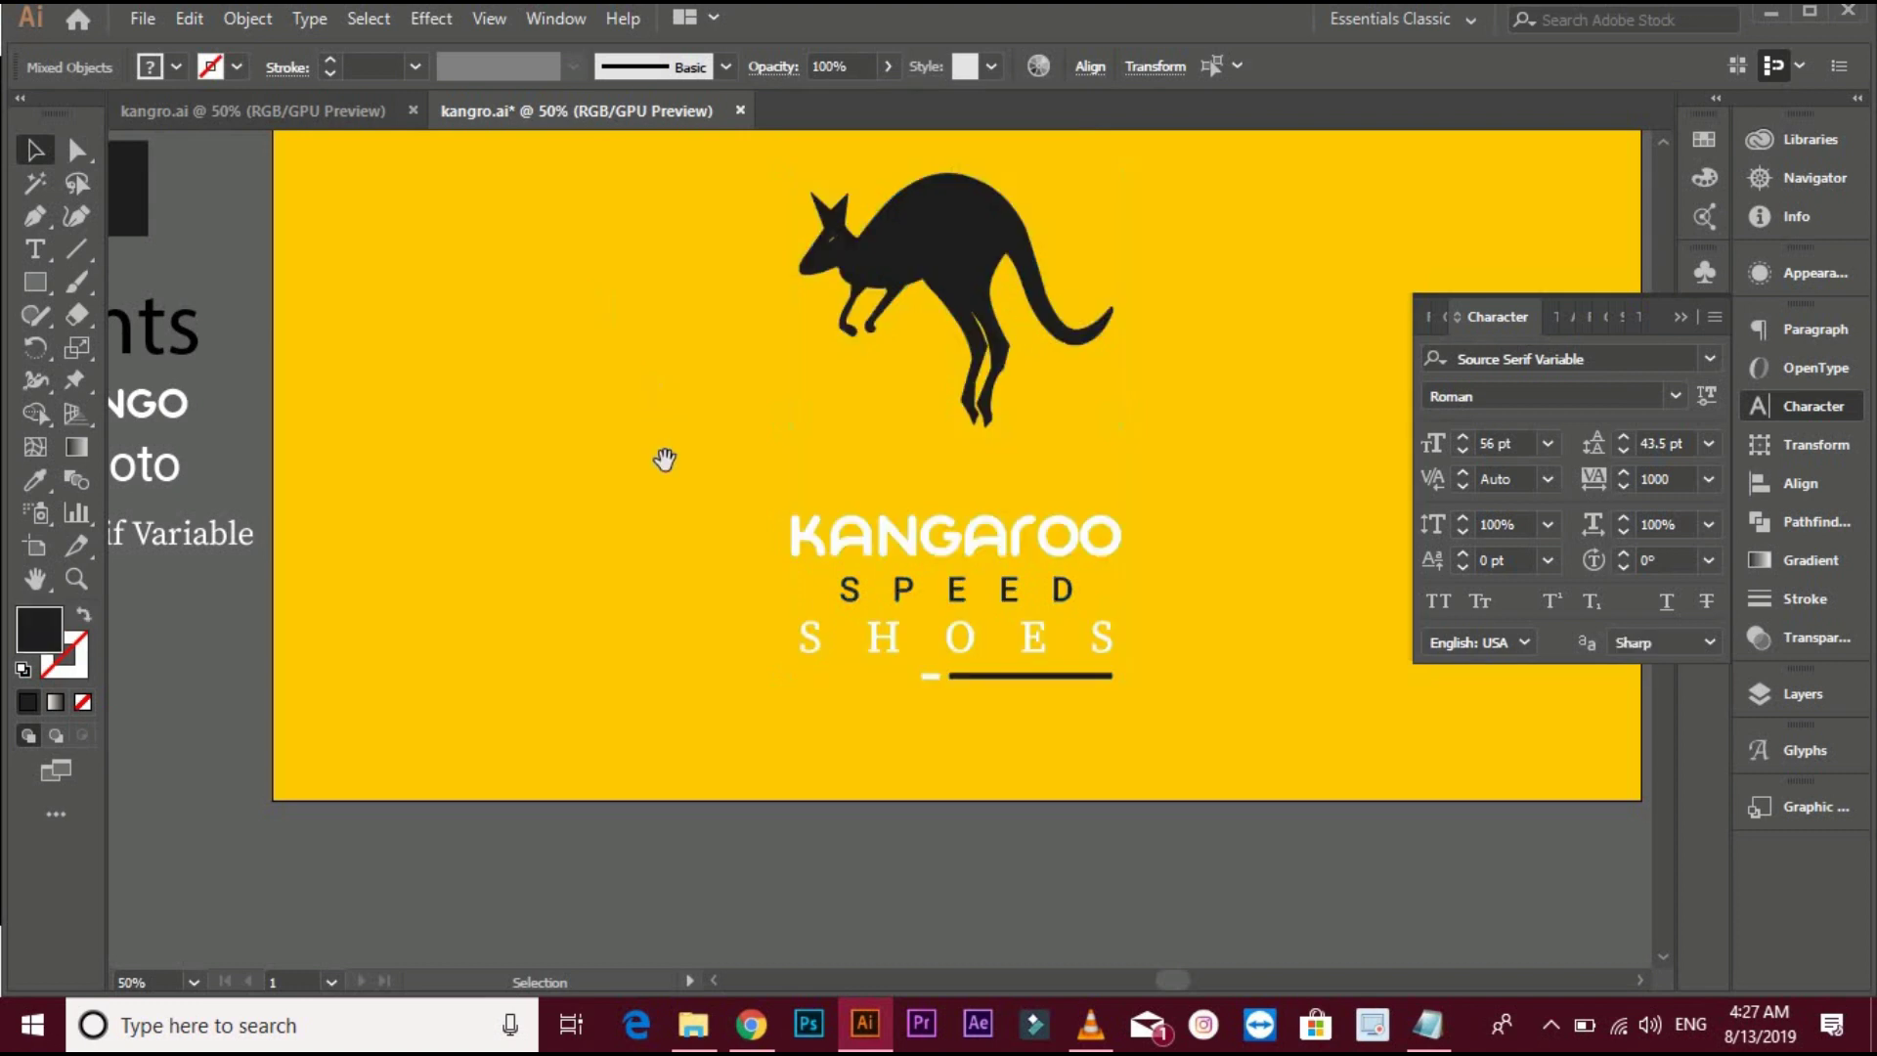
drag(665, 459, 552, 576)
key(ctrl+a)
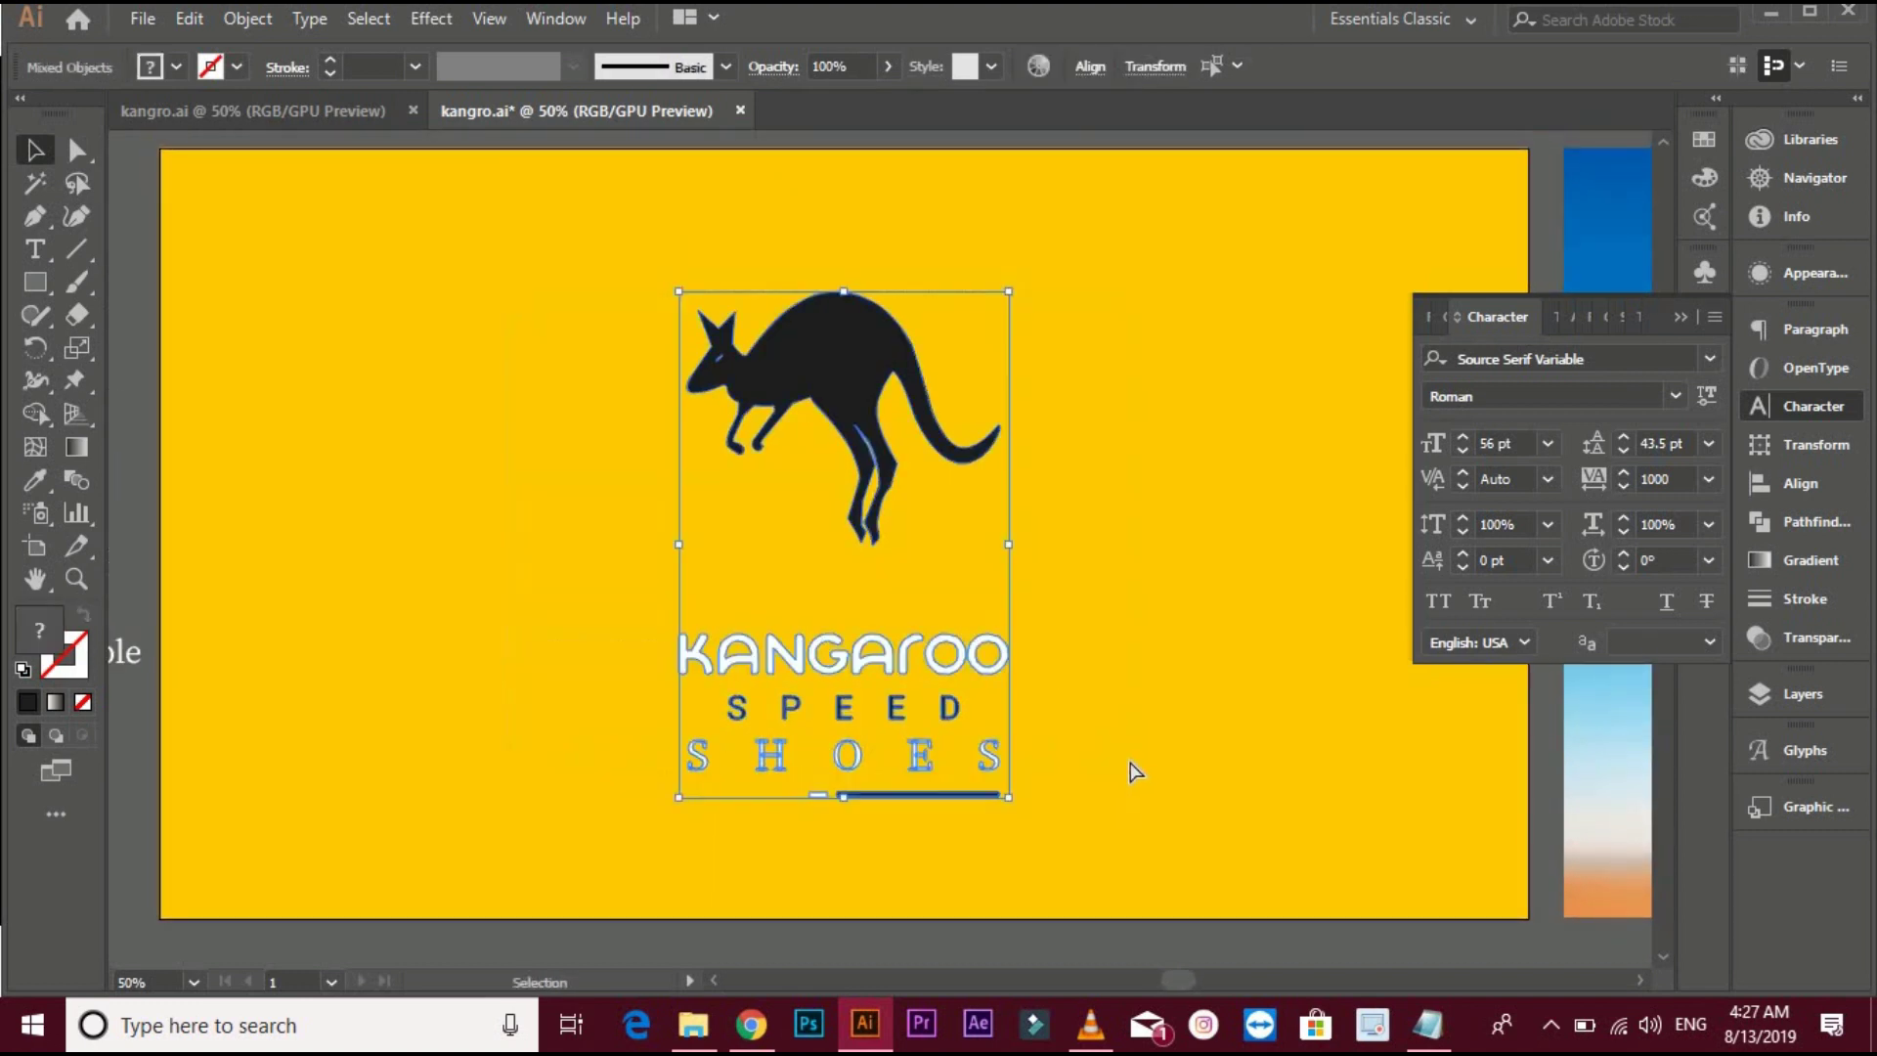
click(1136, 654)
scroll(1137, 654, down, 1)
drag(1124, 745, 1096, 725)
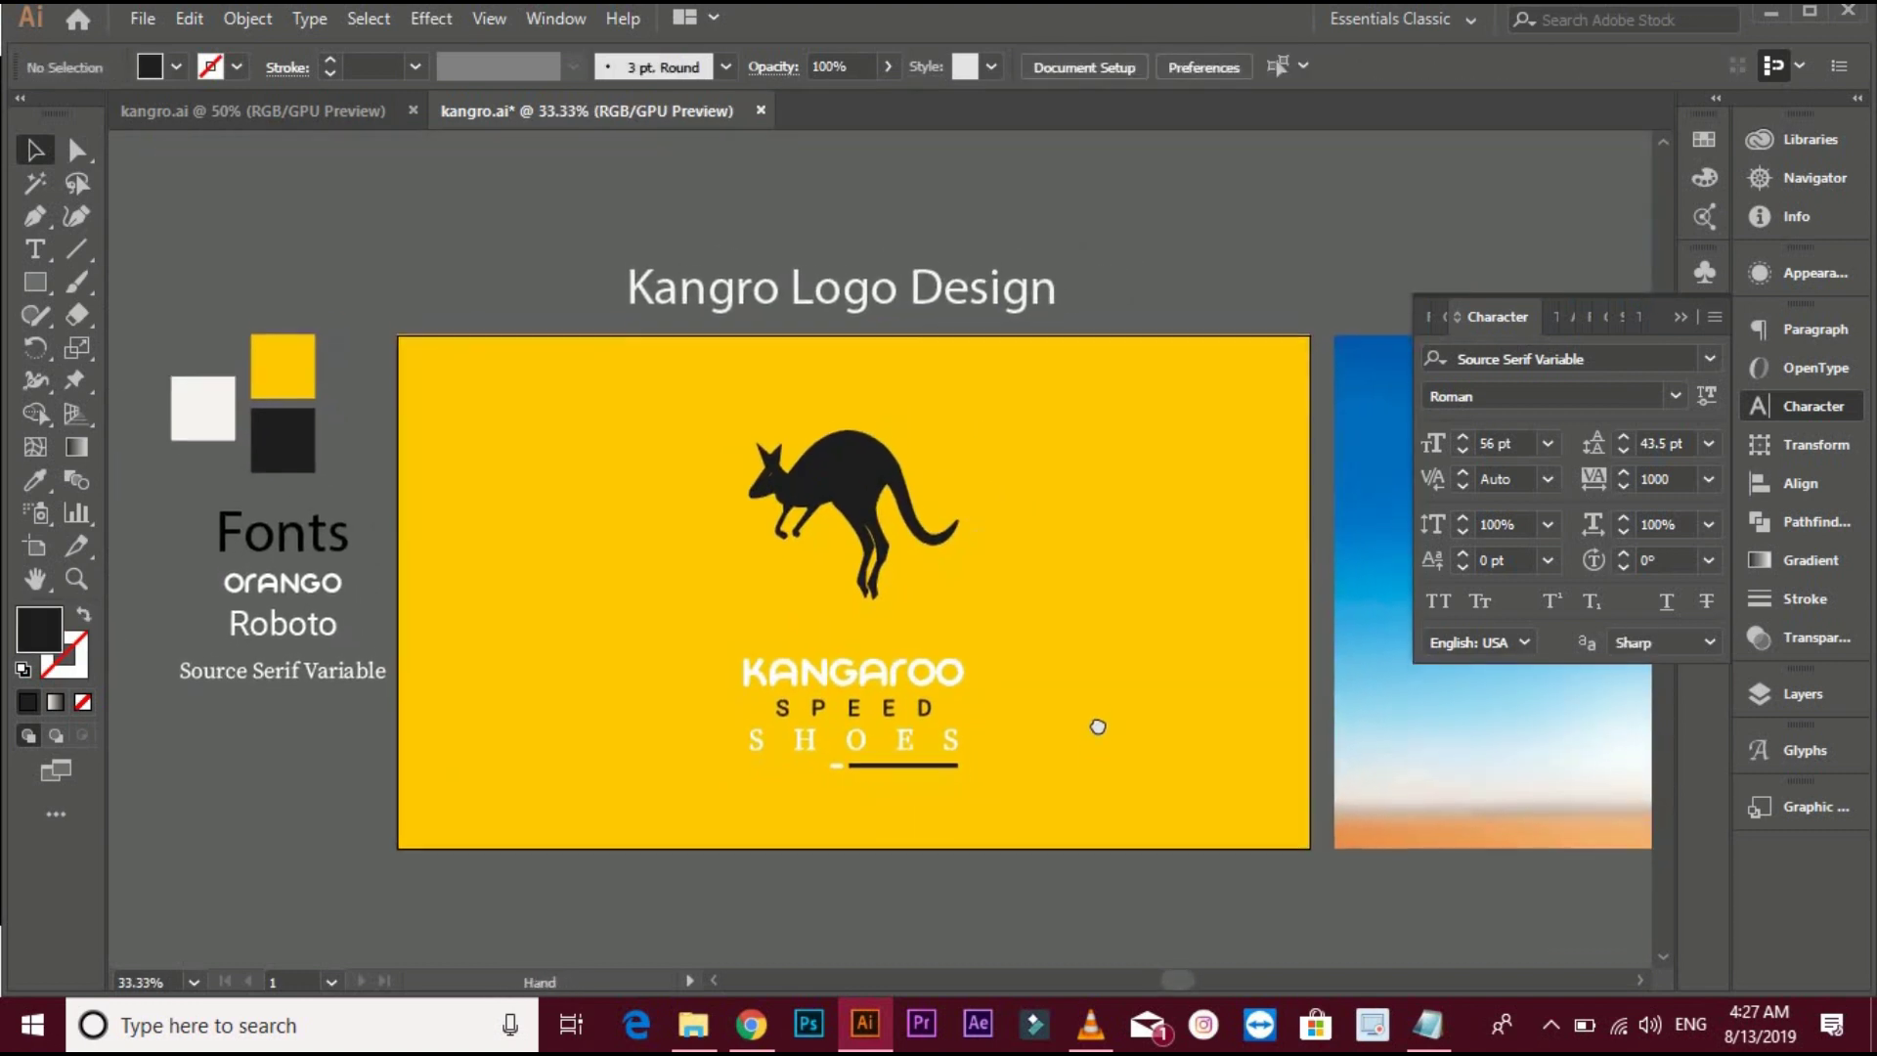